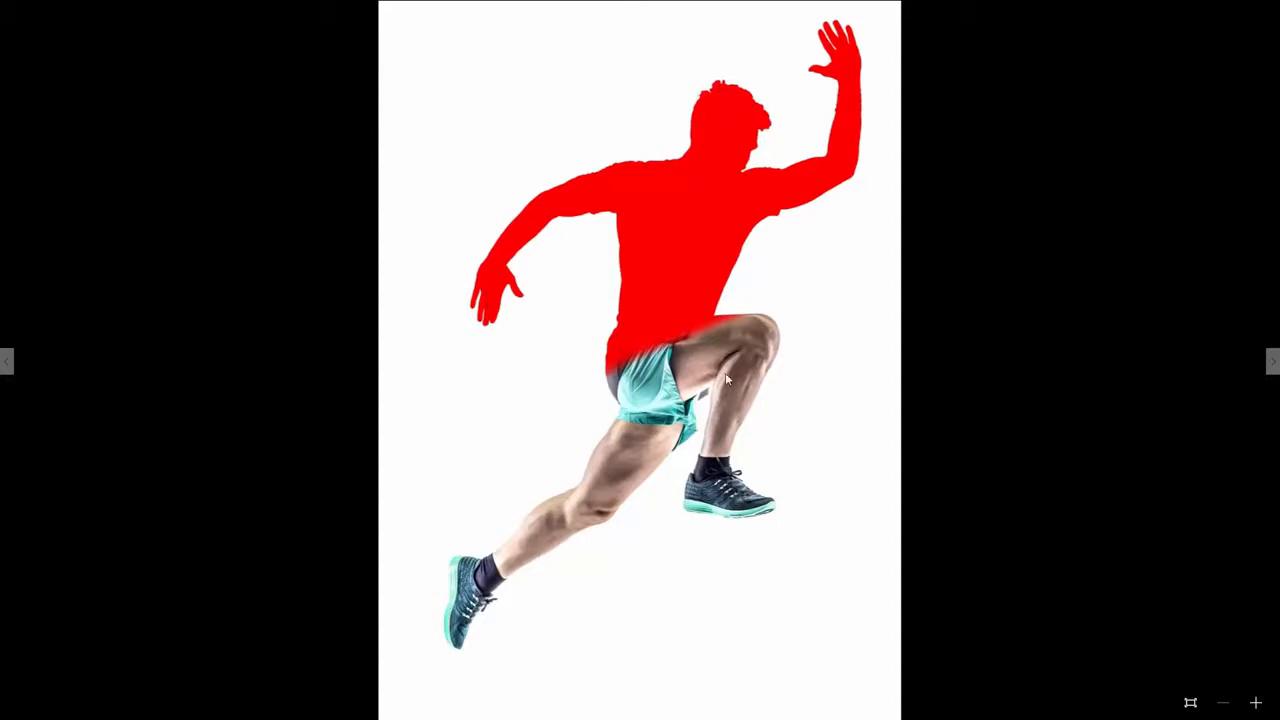
pyautogui.press('Right')
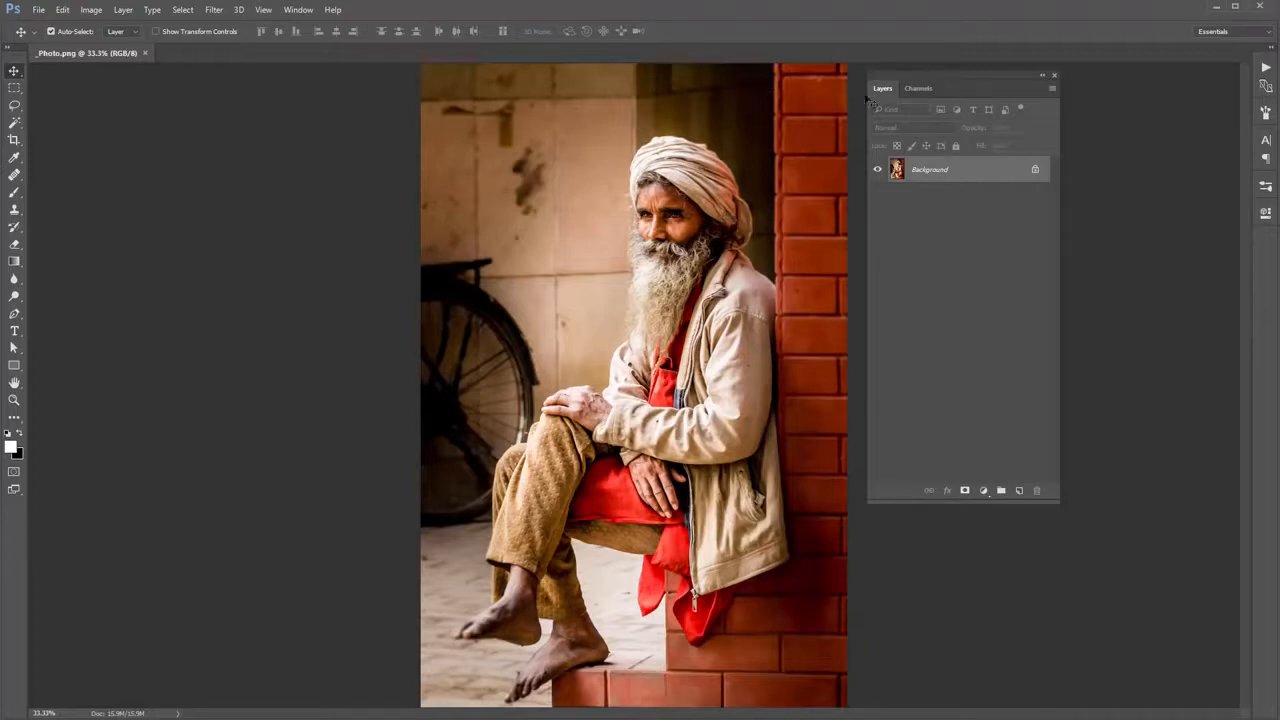
# - Check the Layers Panel Options for the Add "copy" to Copied Layers and Groups setting and accept them
pyautogui.moveTo(935, 74); pyautogui.dragTo(943, 77)
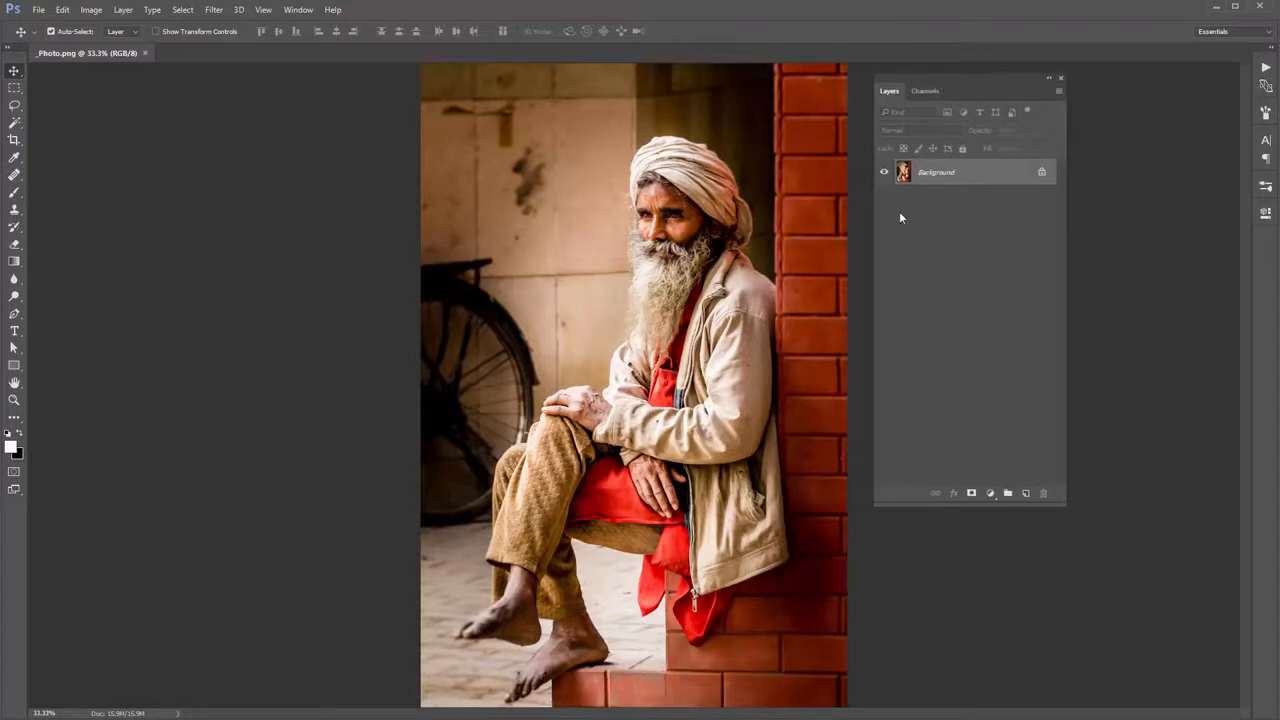
pyautogui.click(1058, 90)
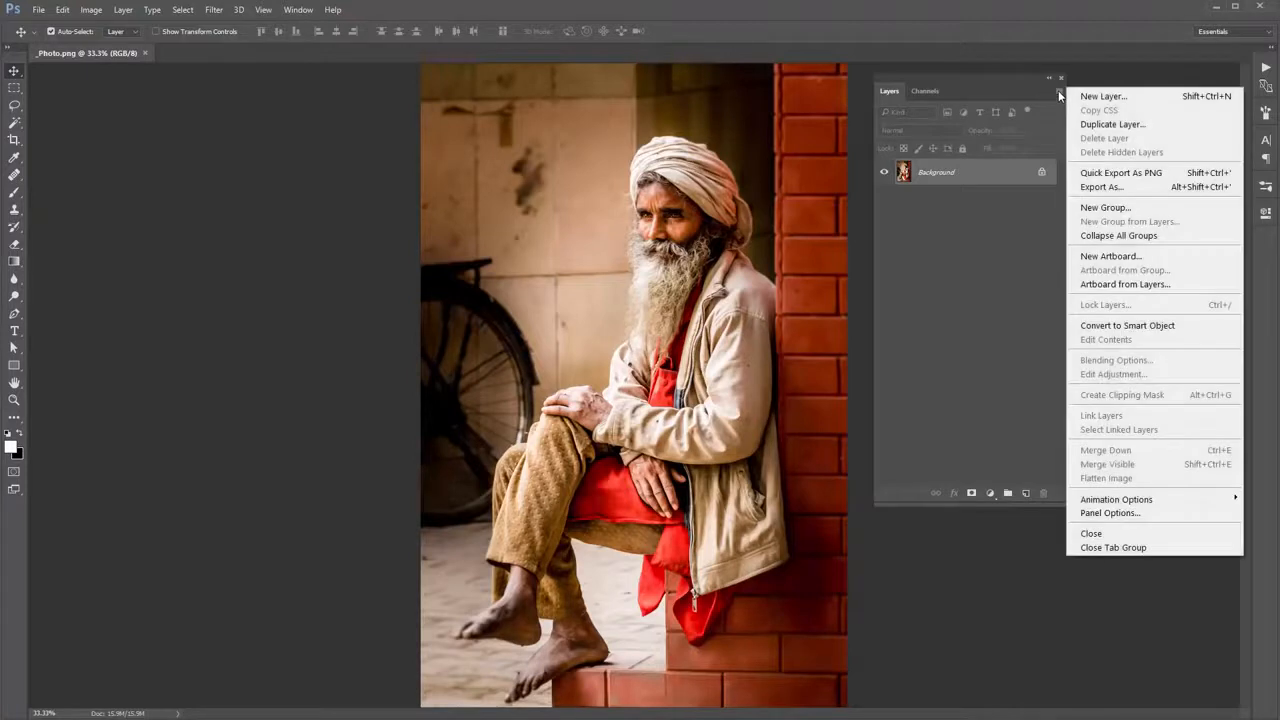
pyautogui.click(1104, 512)
pyautogui.moveTo(591, 116); pyautogui.dragTo(498, 114)
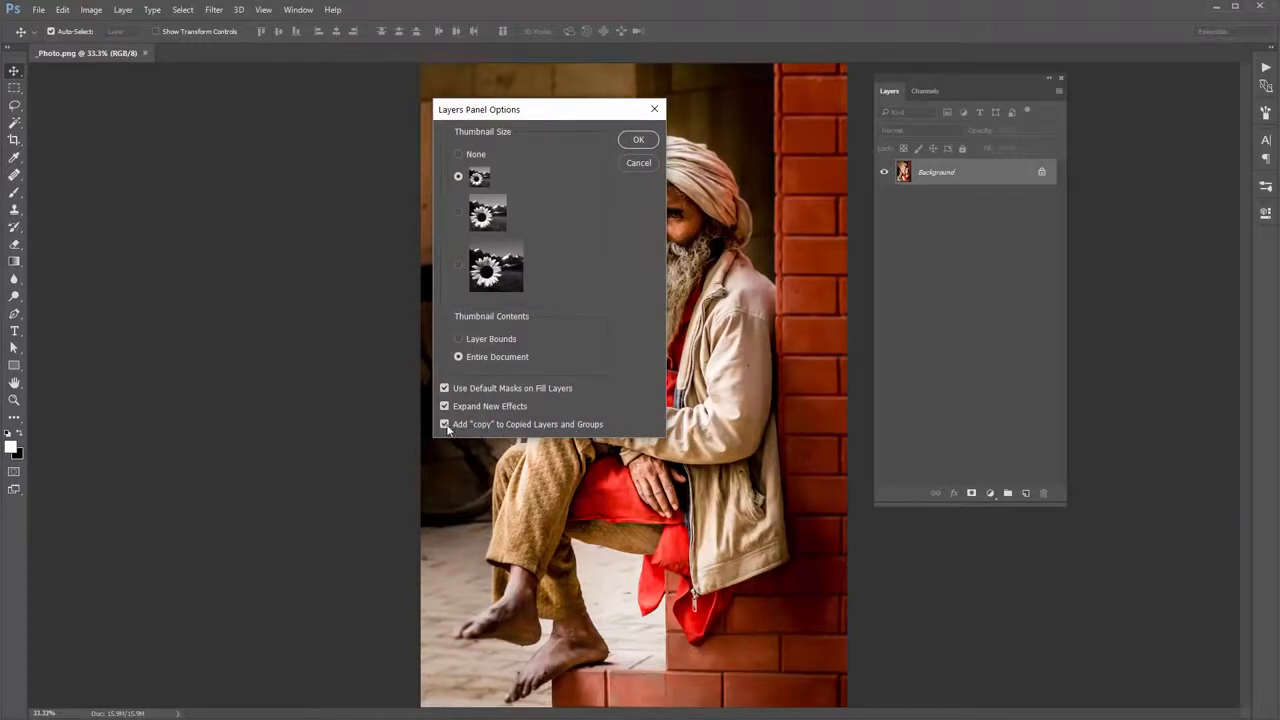
pyautogui.click(638, 141)
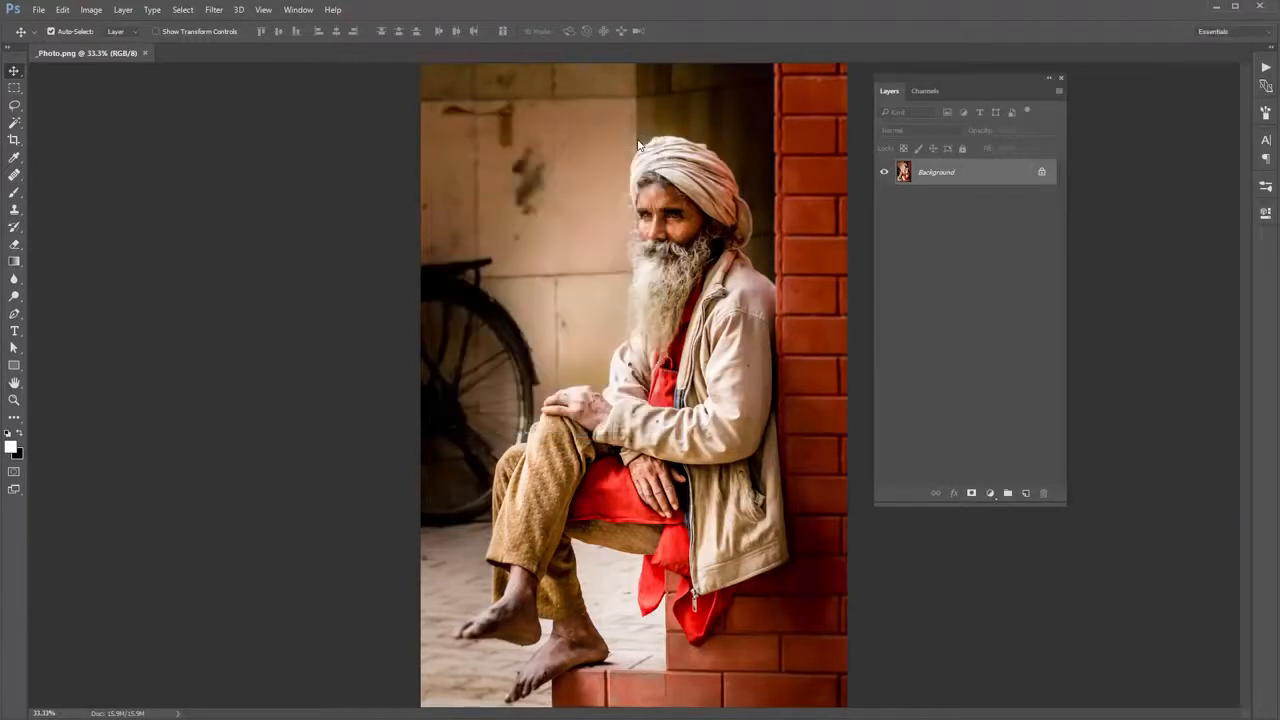
# - Check the photo's colour mode and bit depth, and examine its pixel dimensions and resolution in the Image Size dialog
pyautogui.click(91, 10)
pyautogui.moveTo(90, 28)
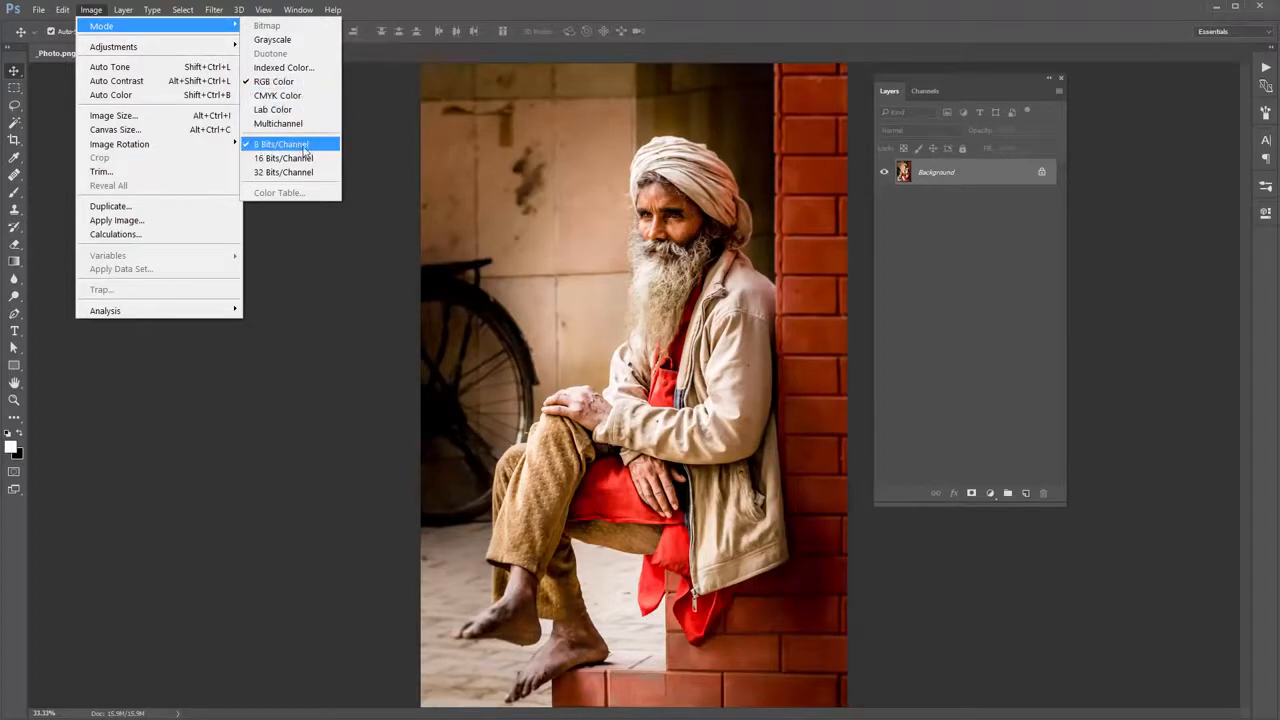
pyautogui.click(200, 115)
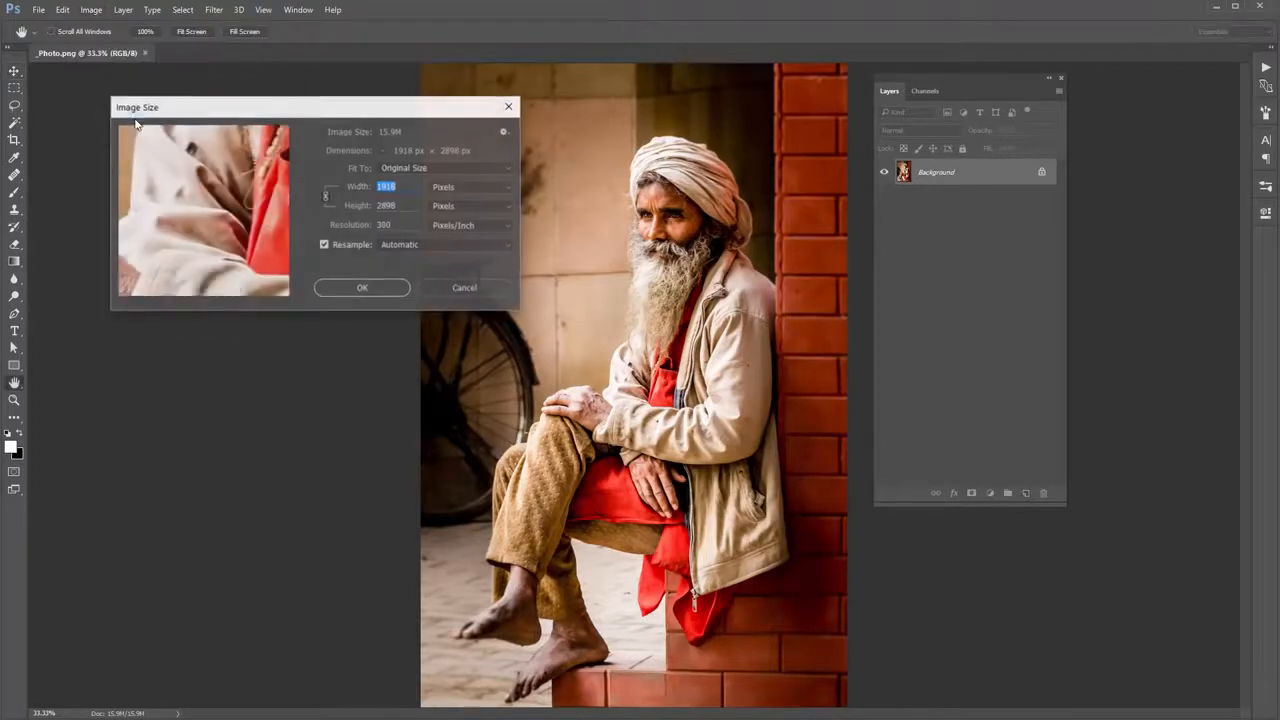
pyautogui.moveTo(357, 112); pyautogui.dragTo(349, 106)
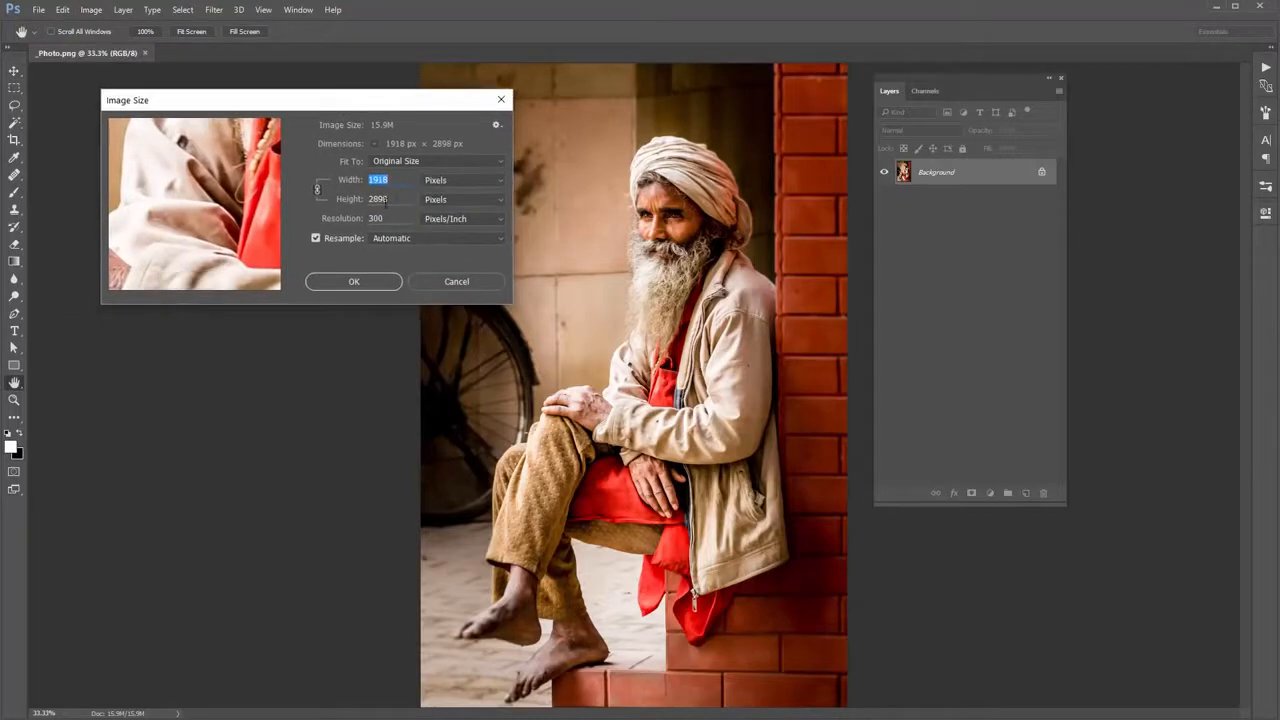
pyautogui.click(390, 181)
pyautogui.click(357, 202)
pyautogui.click(336, 282)
# - Dock the floating Layers panel in the workspace and activate the Brush tool
pyautogui.moveTo(975, 82); pyautogui.dragTo(1274, 160)
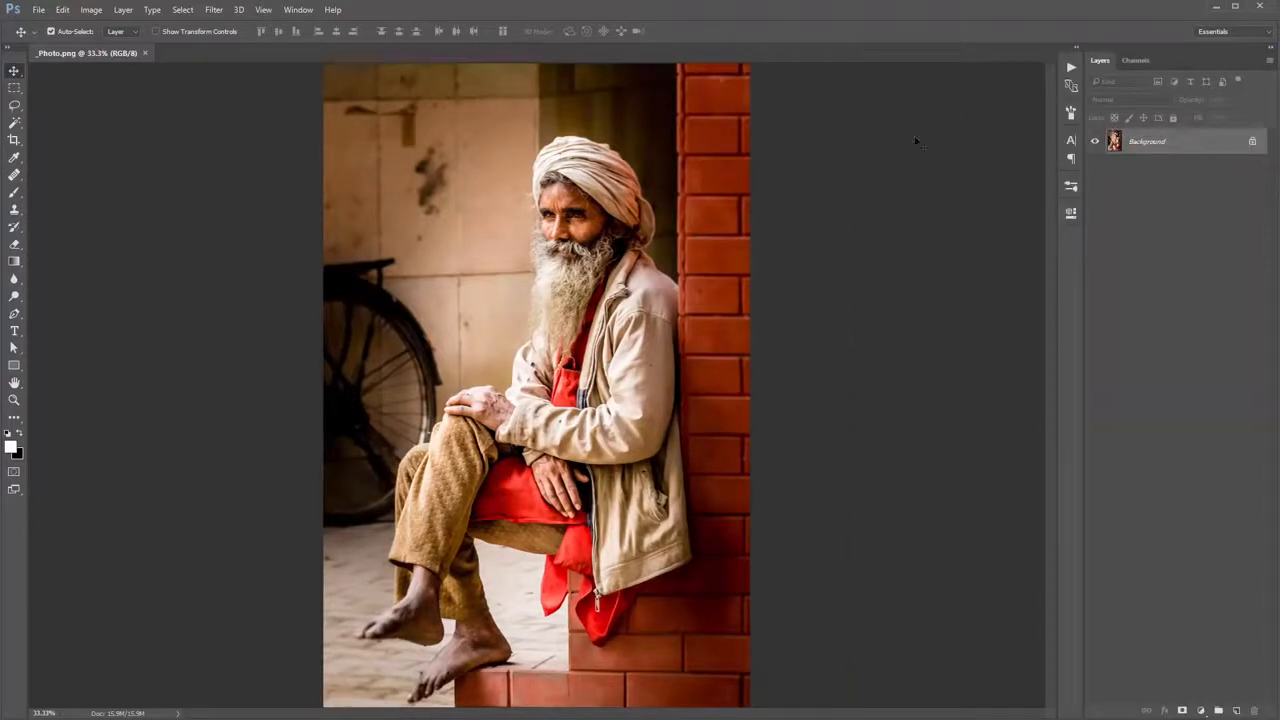
pyautogui.press('b')
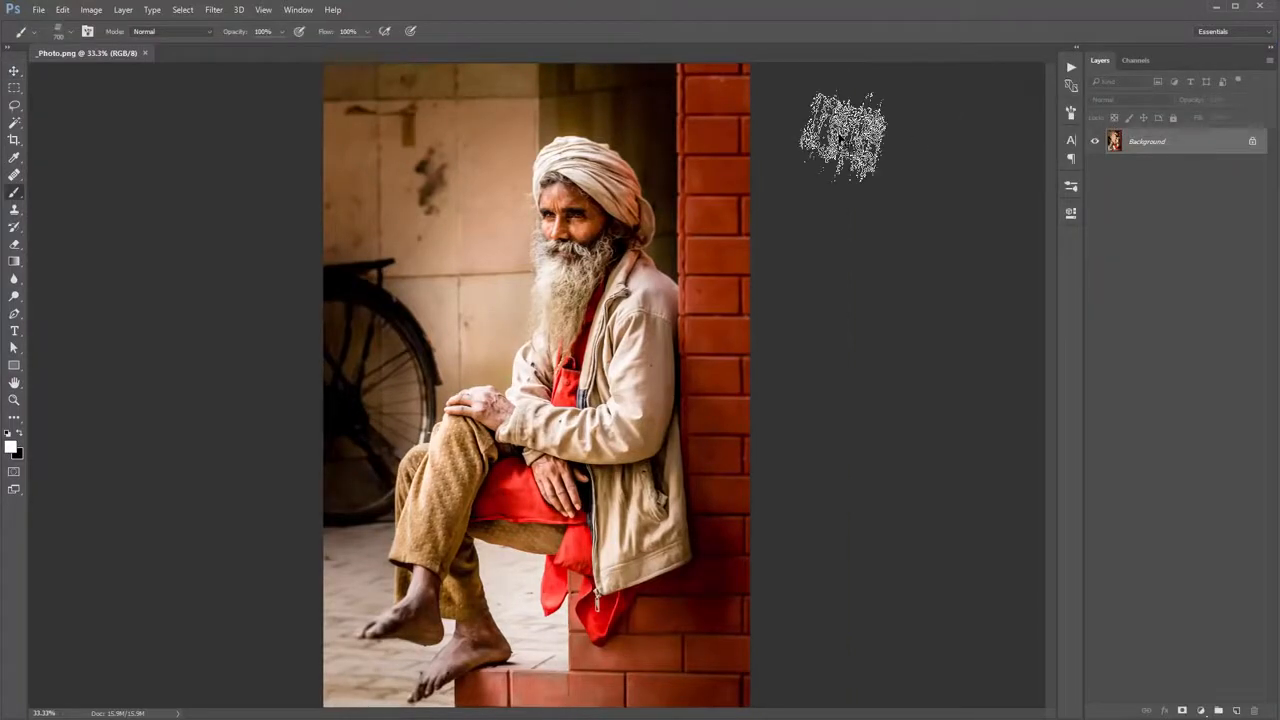
pyautogui.press('v')
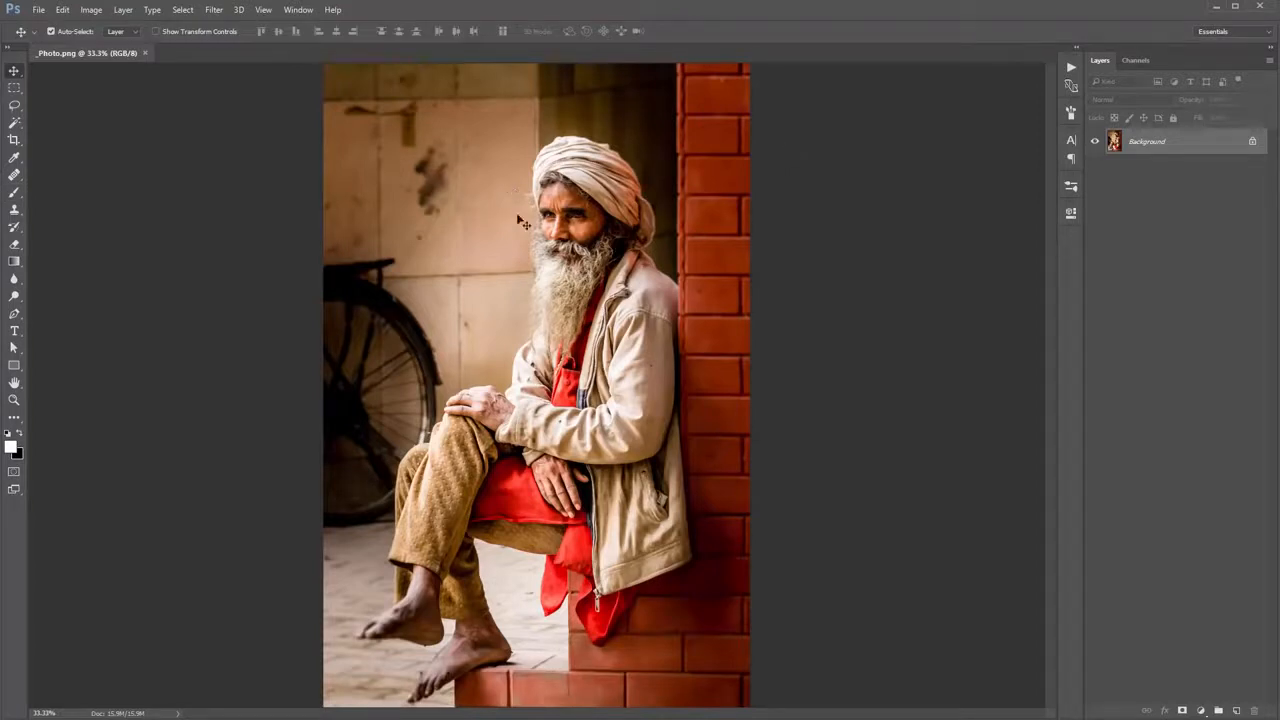
pyautogui.press('b')
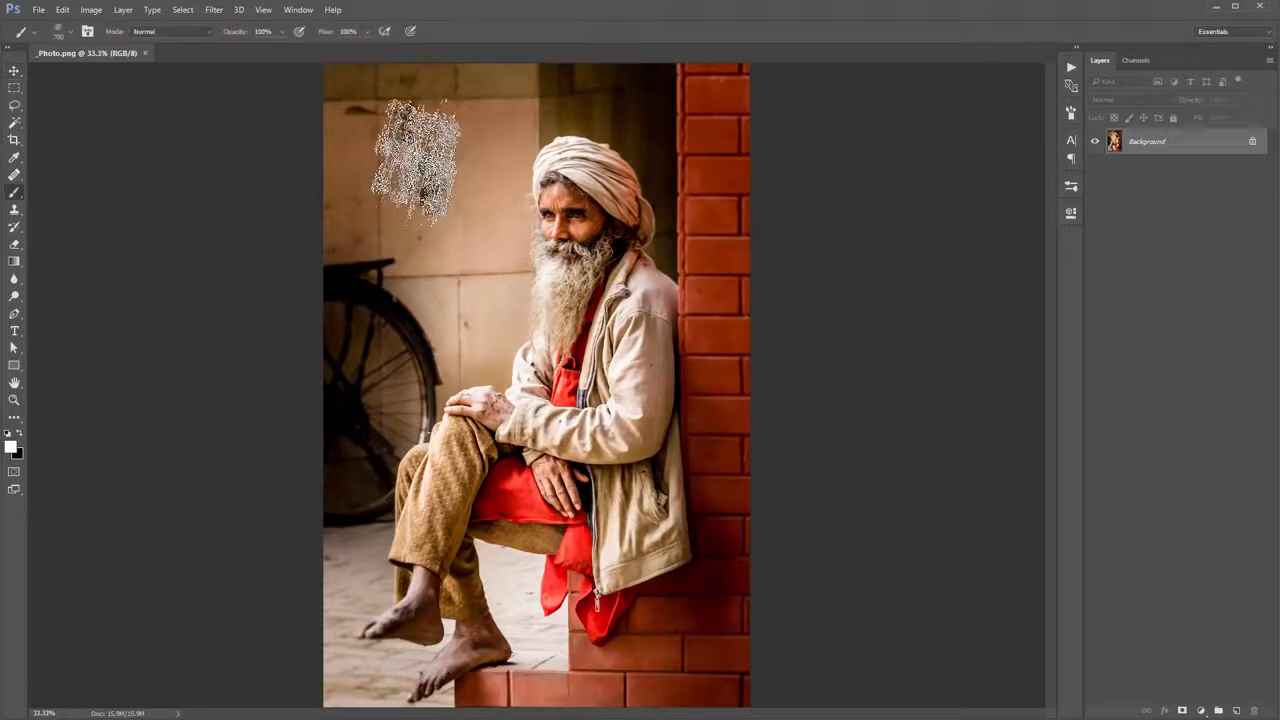
# - Reset the brush presets to the default set, replacing the current brushes
pyautogui.rightClick(368, 122)
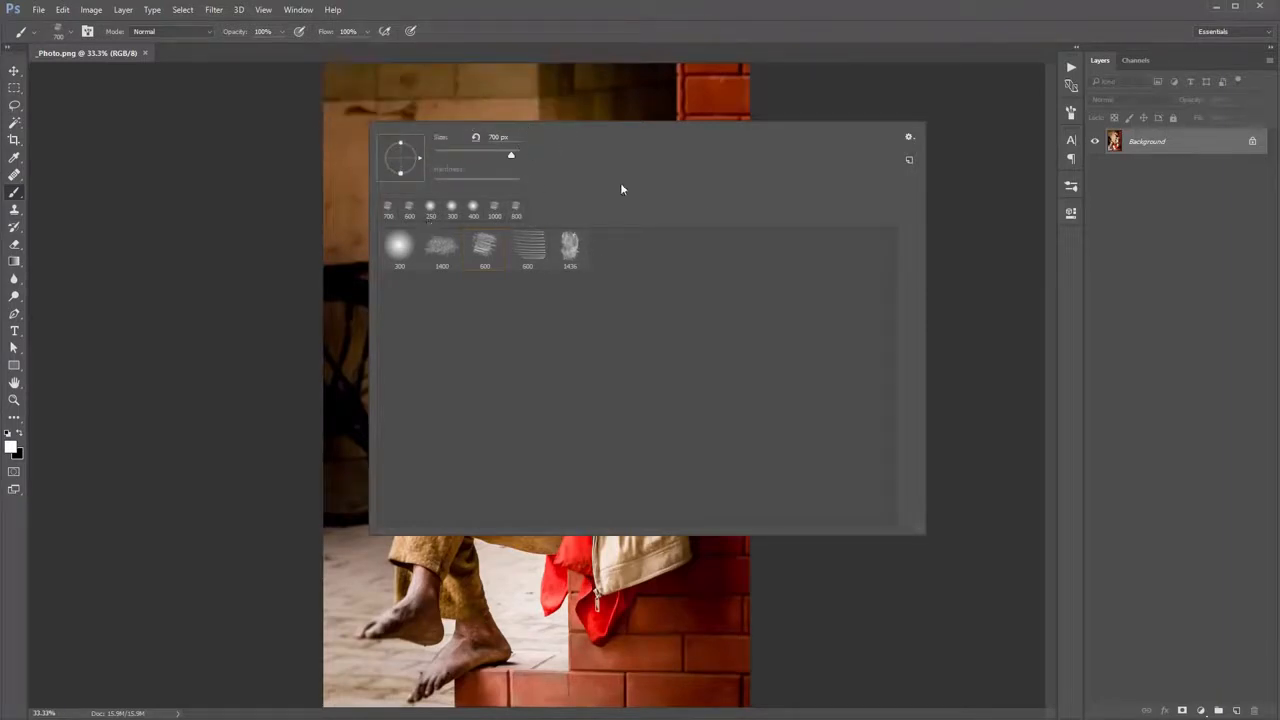
pyautogui.click(908, 139)
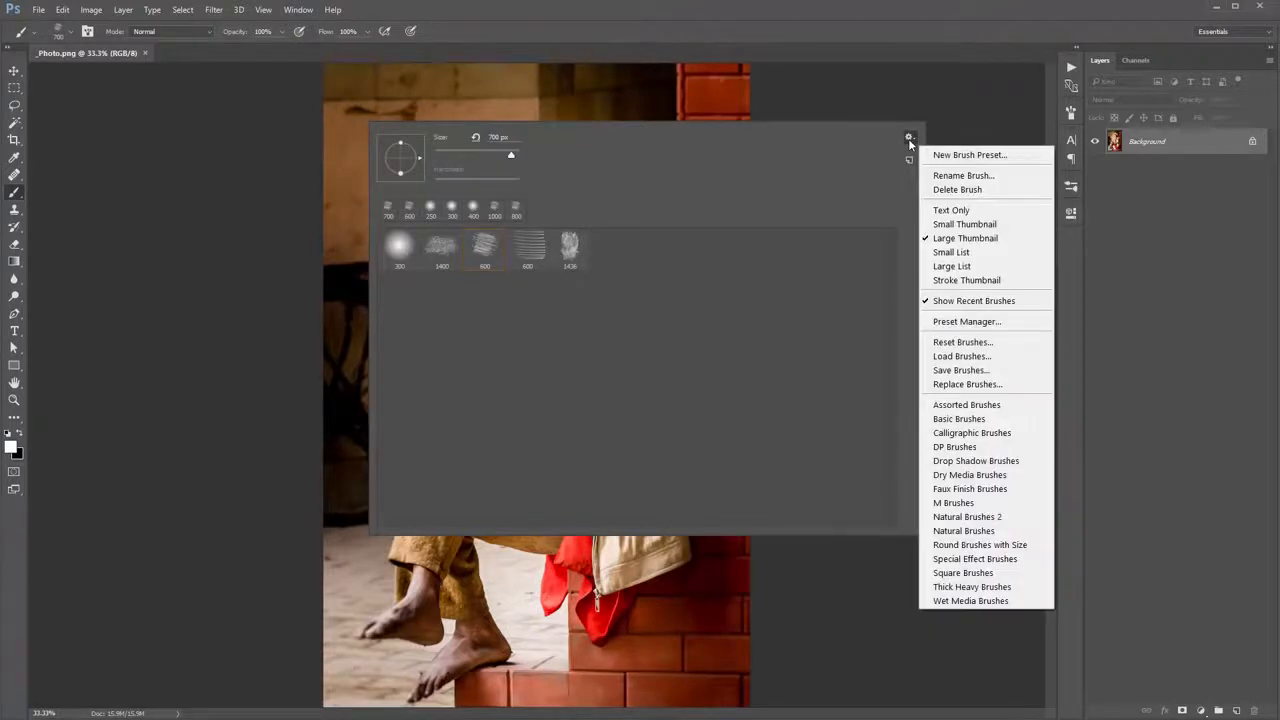
pyautogui.click(983, 343)
pyautogui.click(369, 219)
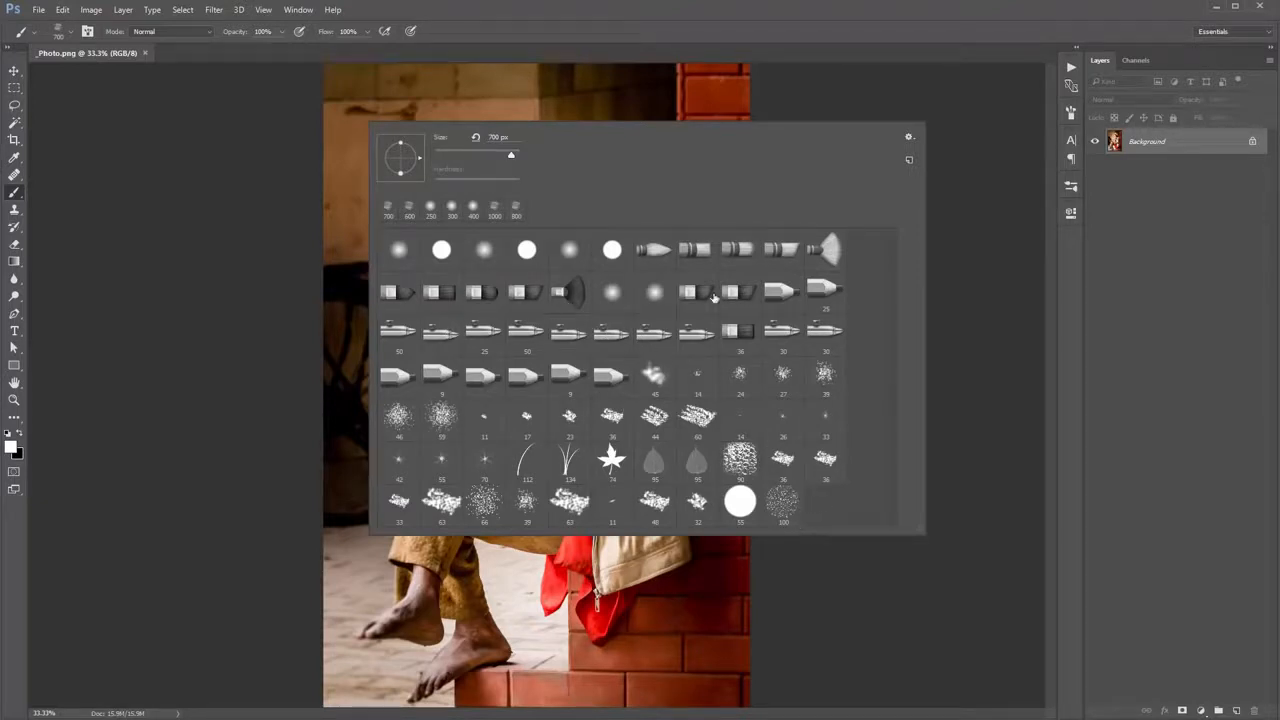
# - Replace the current brush presets with Sketch_Brushes.abr from the Sketch folder on the Desktop
pyautogui.click(909, 137)
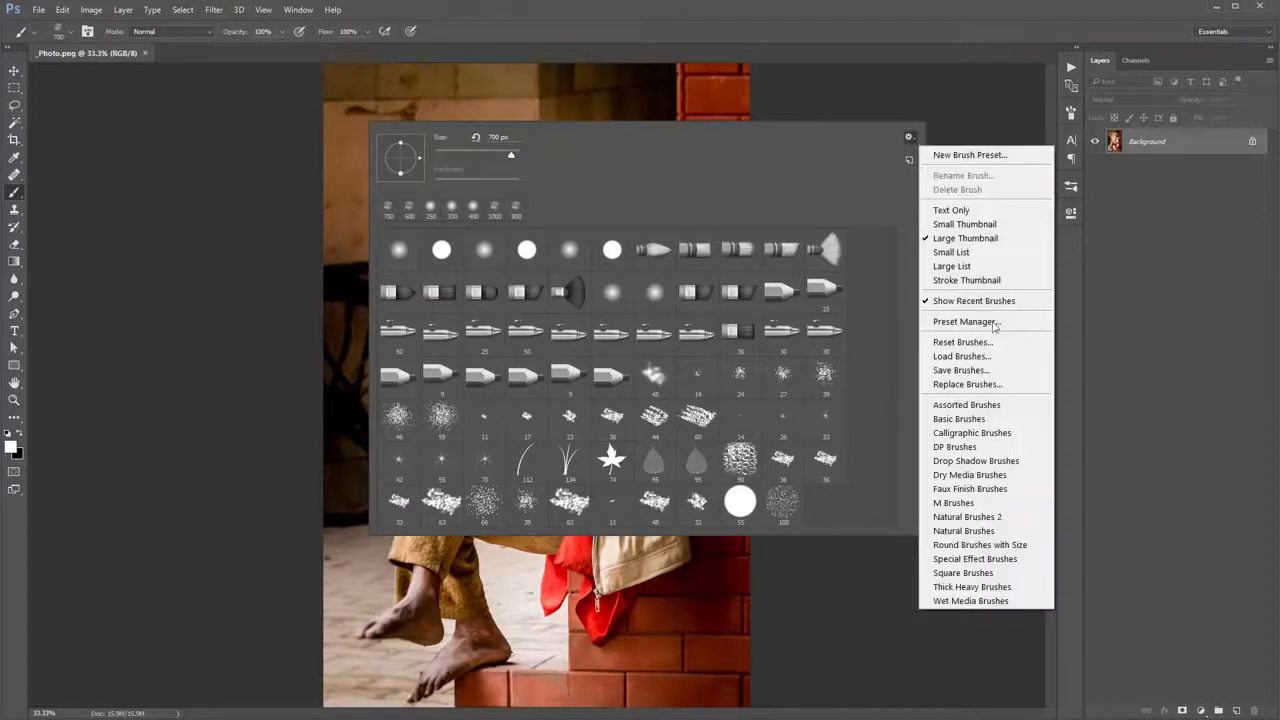
pyautogui.click(967, 386)
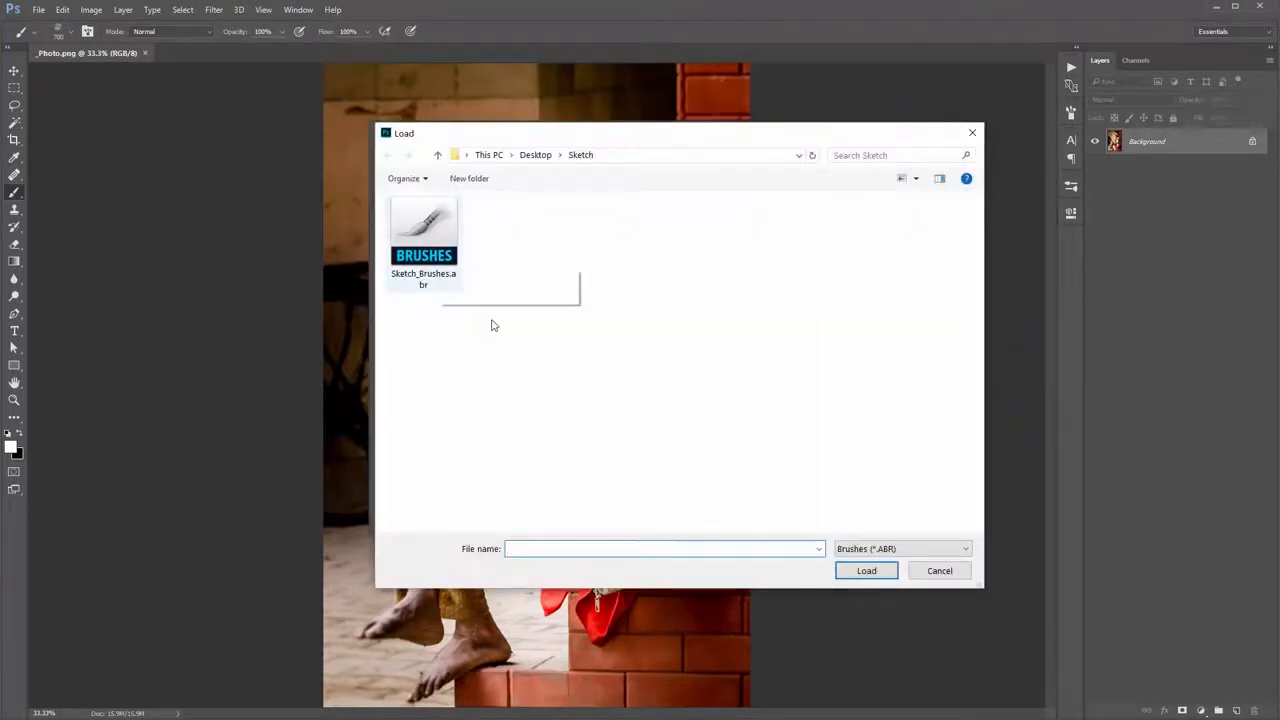
pyautogui.click(420, 298)
pyautogui.doubleClick(436, 237)
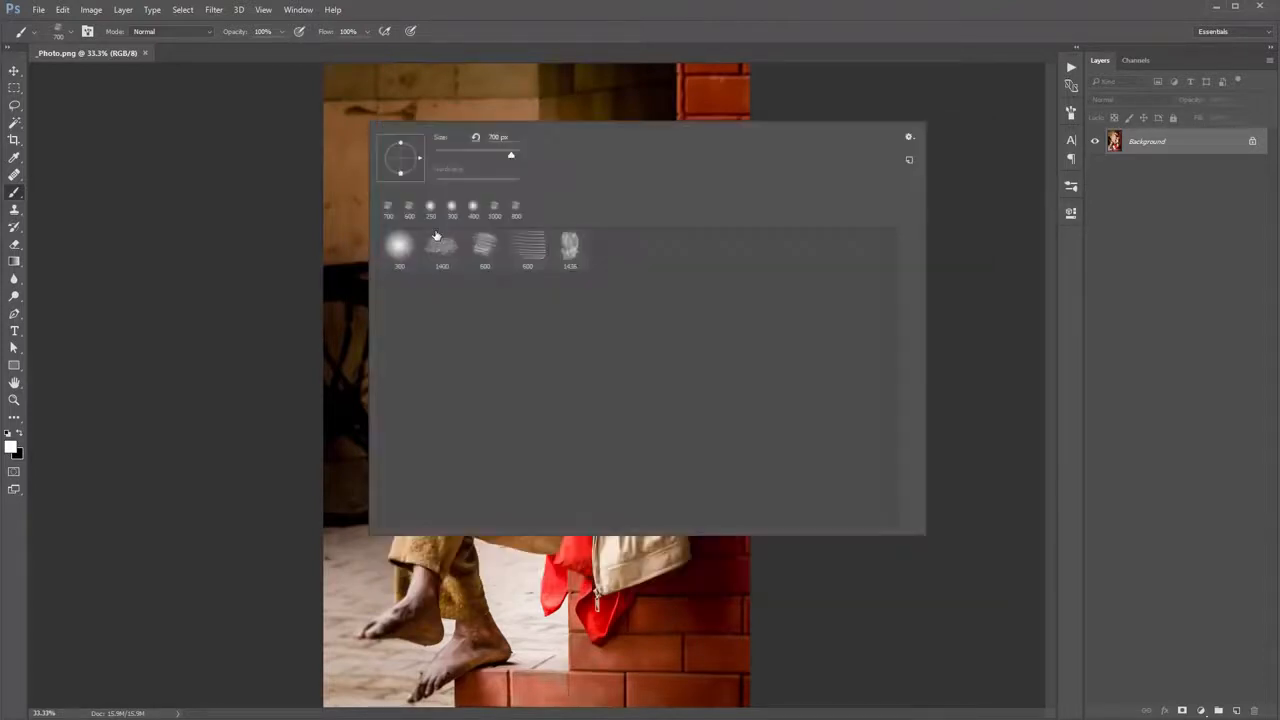
pyautogui.click(530, 254)
pyautogui.click(300, 163)
pyautogui.click(408, 168)
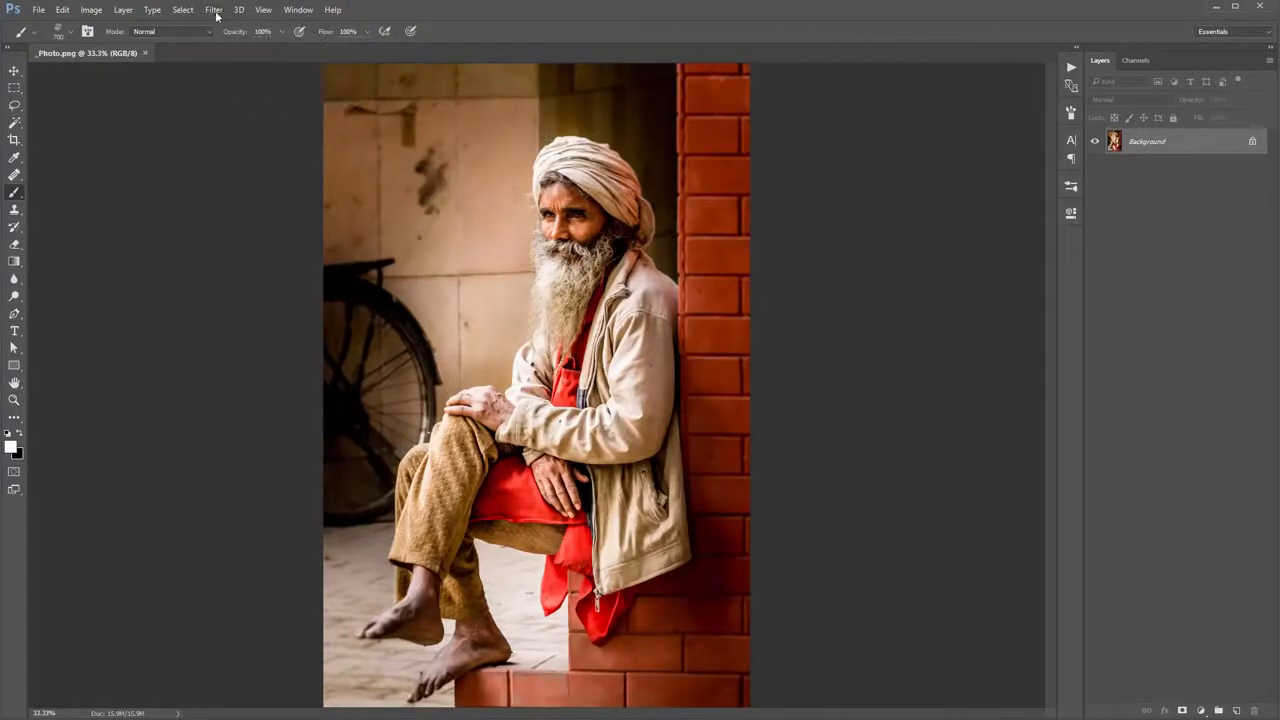
# - Show the Actions panel and load the Sketch.atn action set from the Sketch folder on the Desktop
pyautogui.click(300, 10)
pyautogui.click(318, 105)
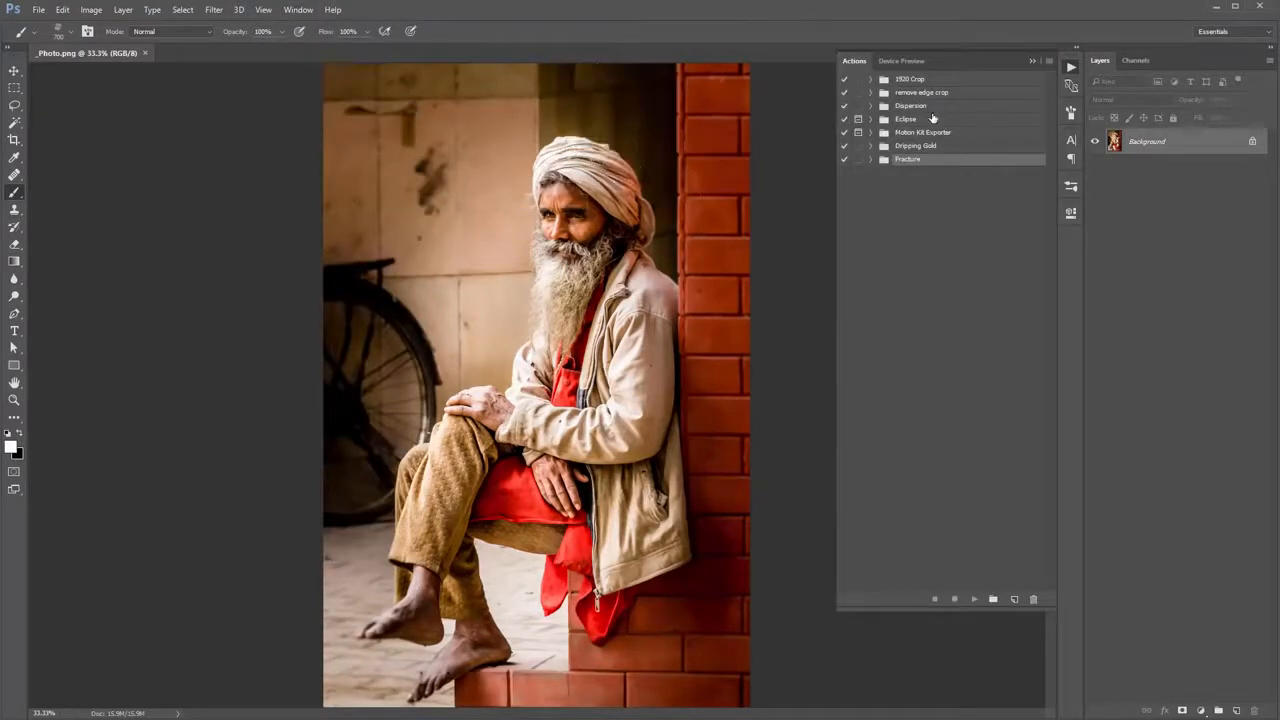
pyautogui.click(1048, 62)
pyautogui.click(1097, 330)
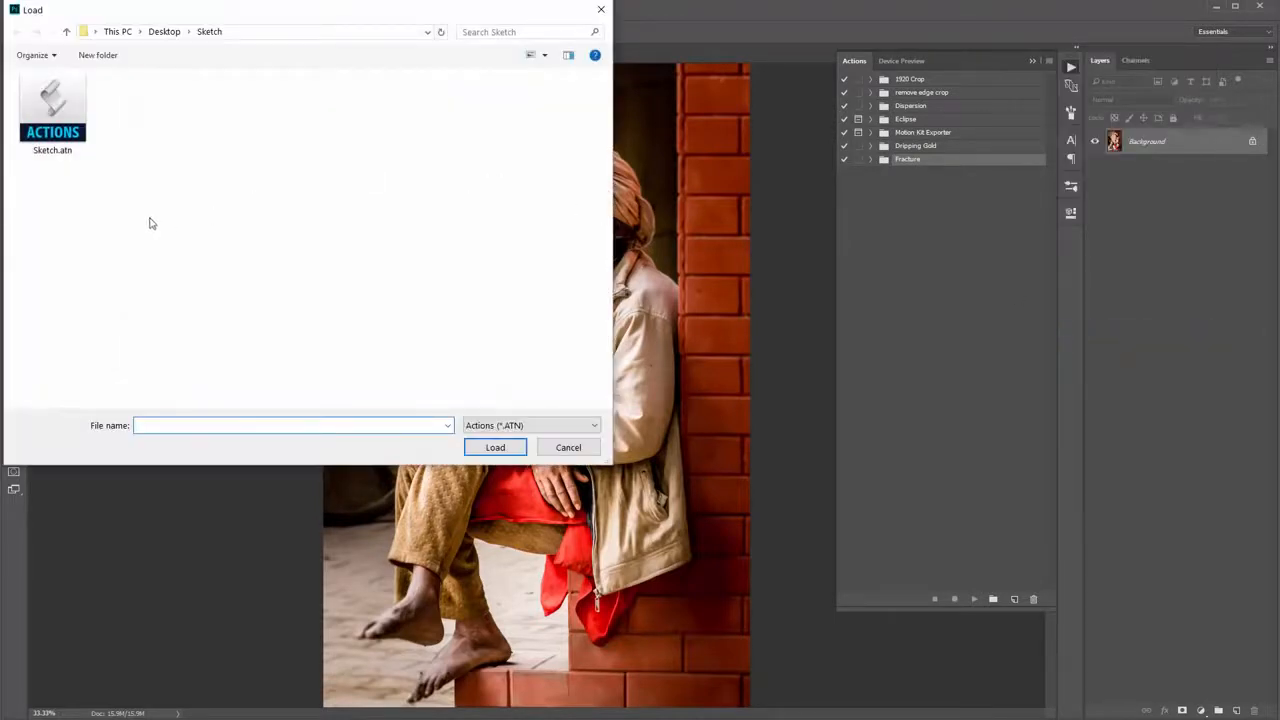
pyautogui.doubleClick(86, 129)
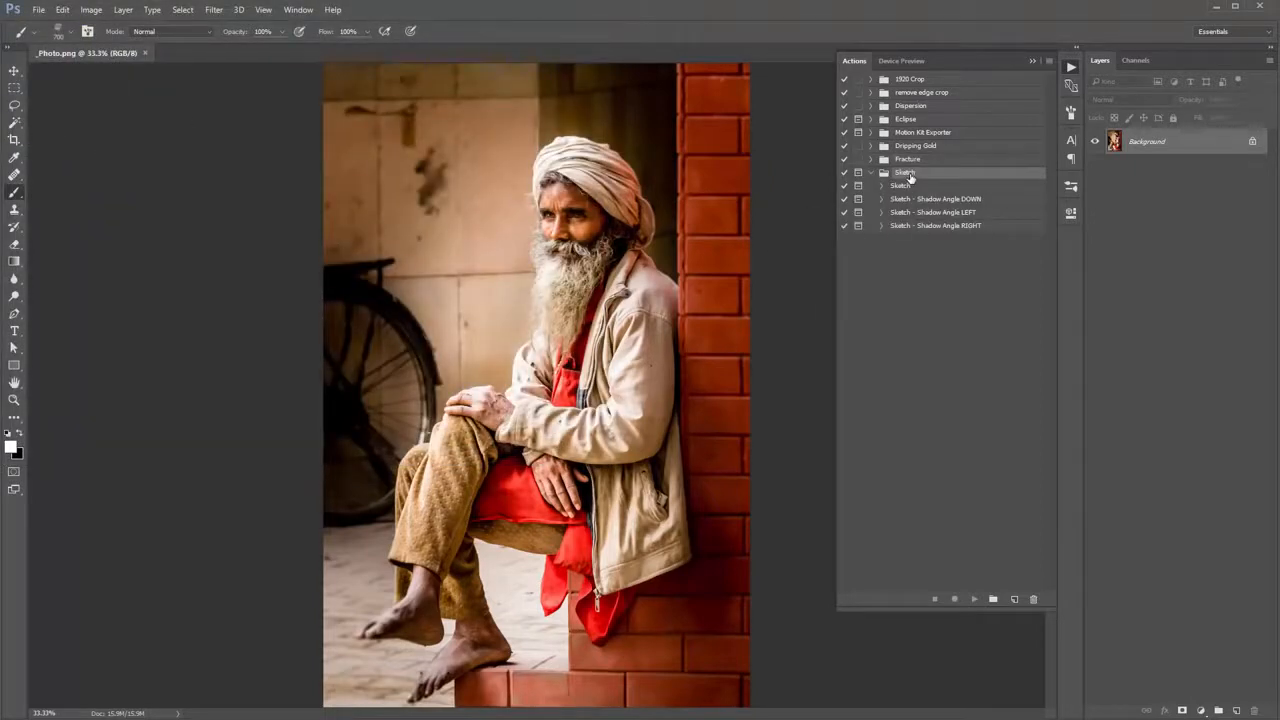
pyautogui.moveTo(715, 148); pyautogui.dragTo(690, 212)
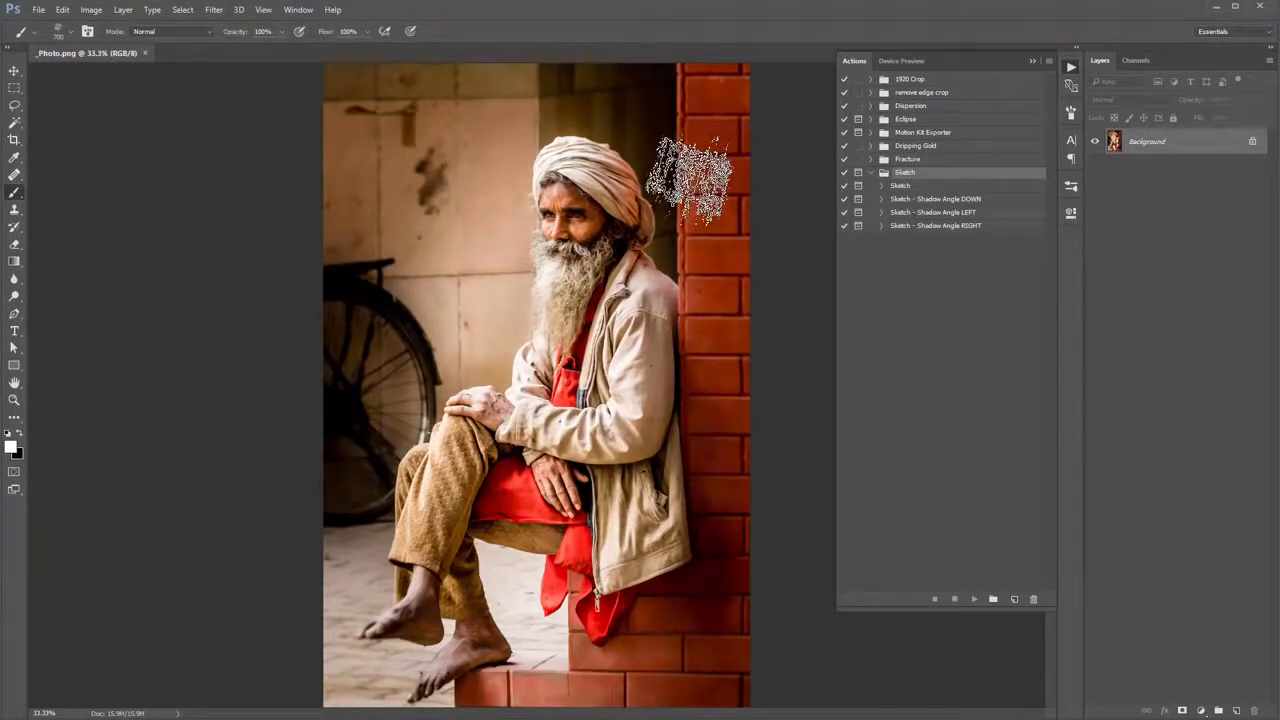
pyautogui.press('v')
pyautogui.hotkey('ctrl', 'z')
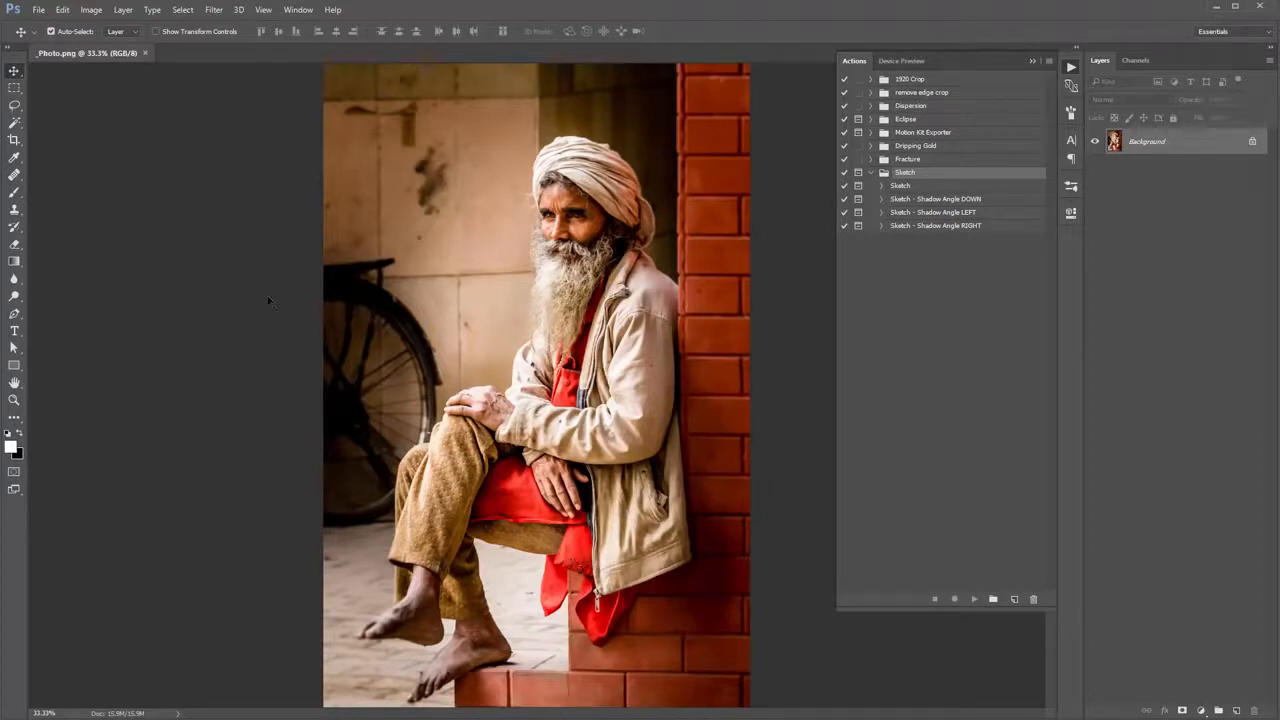
# - Create a new empty layer named "brush" above the Background layer
pyautogui.click(123, 9)
pyautogui.moveTo(131, 26)
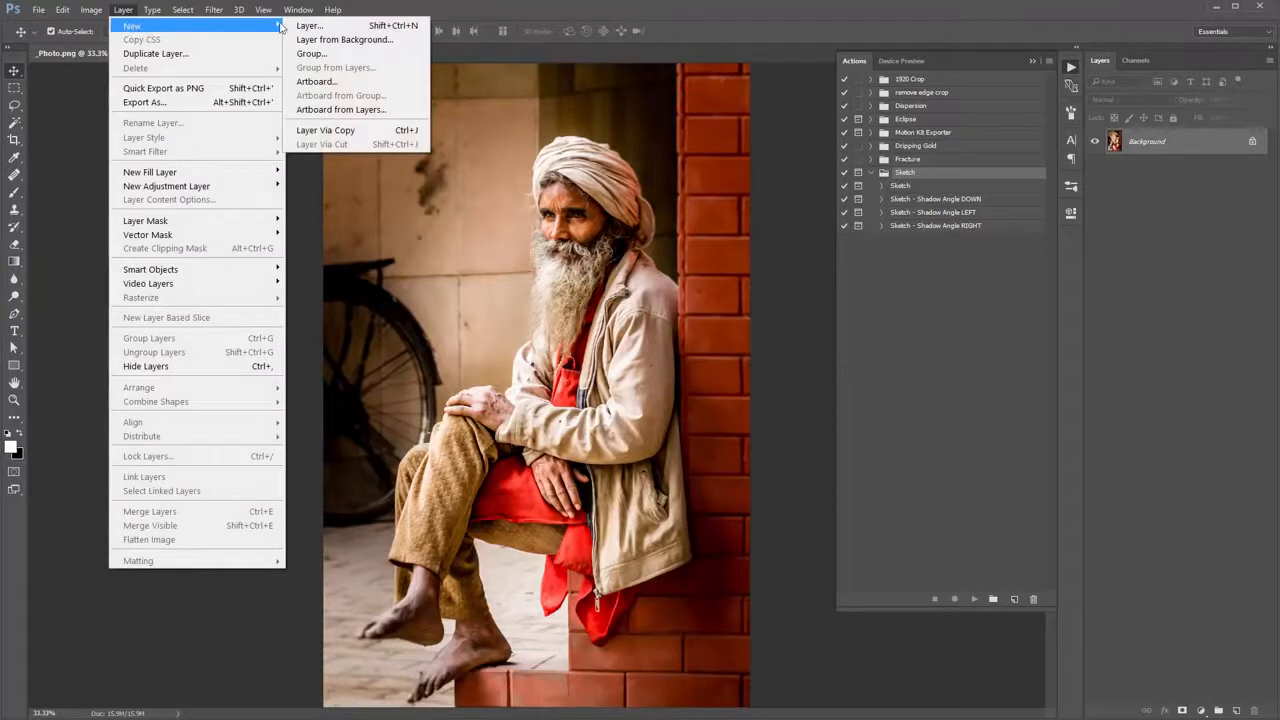
pyautogui.click(311, 26)
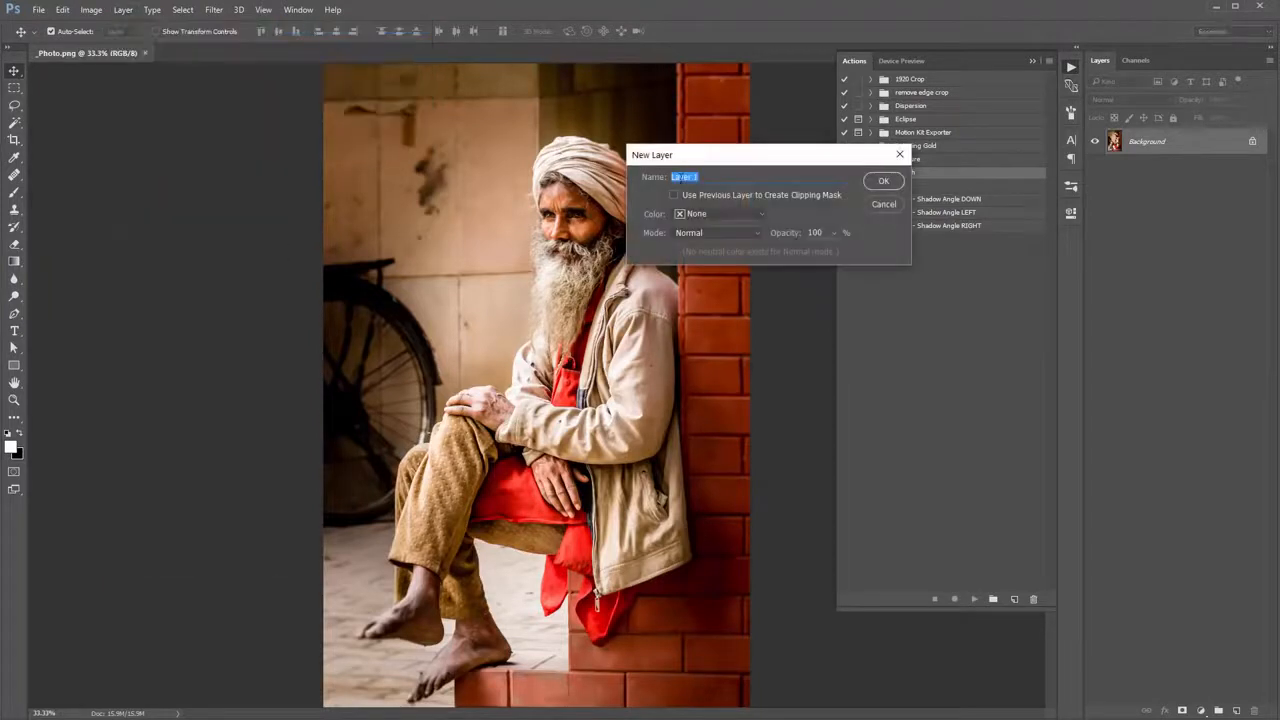
pyautogui.write('bl')
pyautogui.click(884, 181)
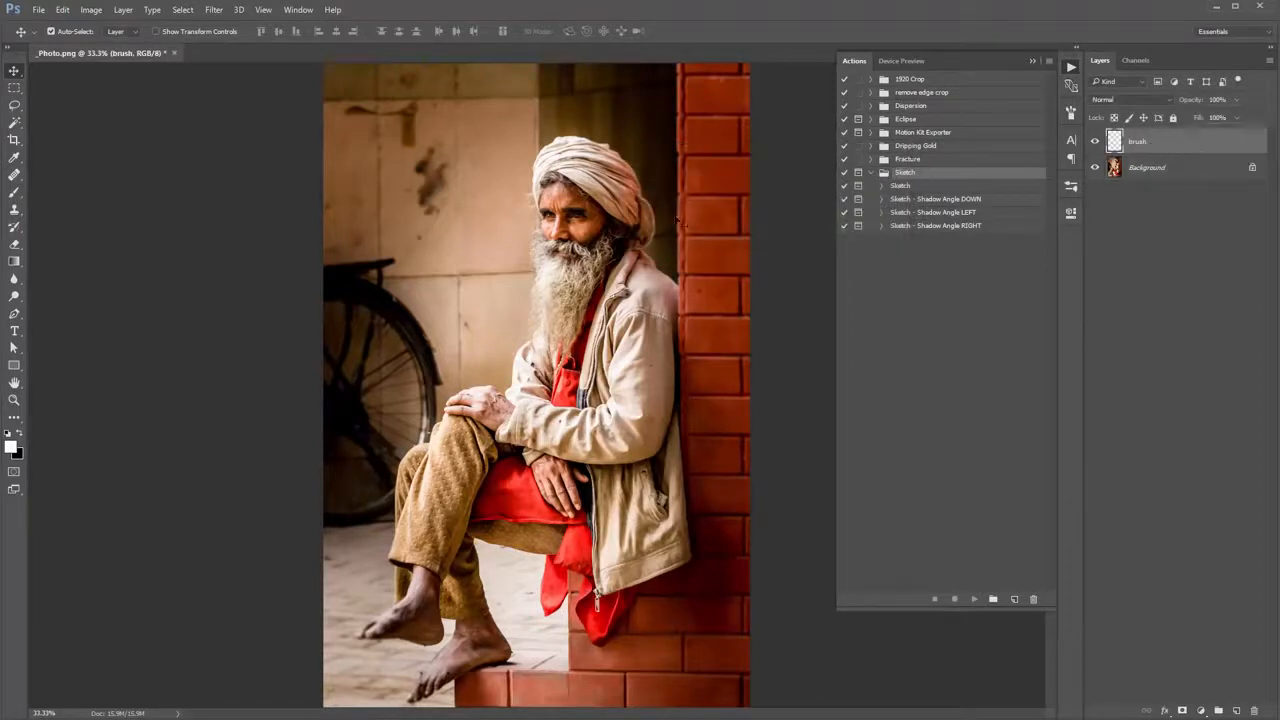
# - Activate the Brush tool and choose the soft round brush preset labelled 300
pyautogui.press('b')
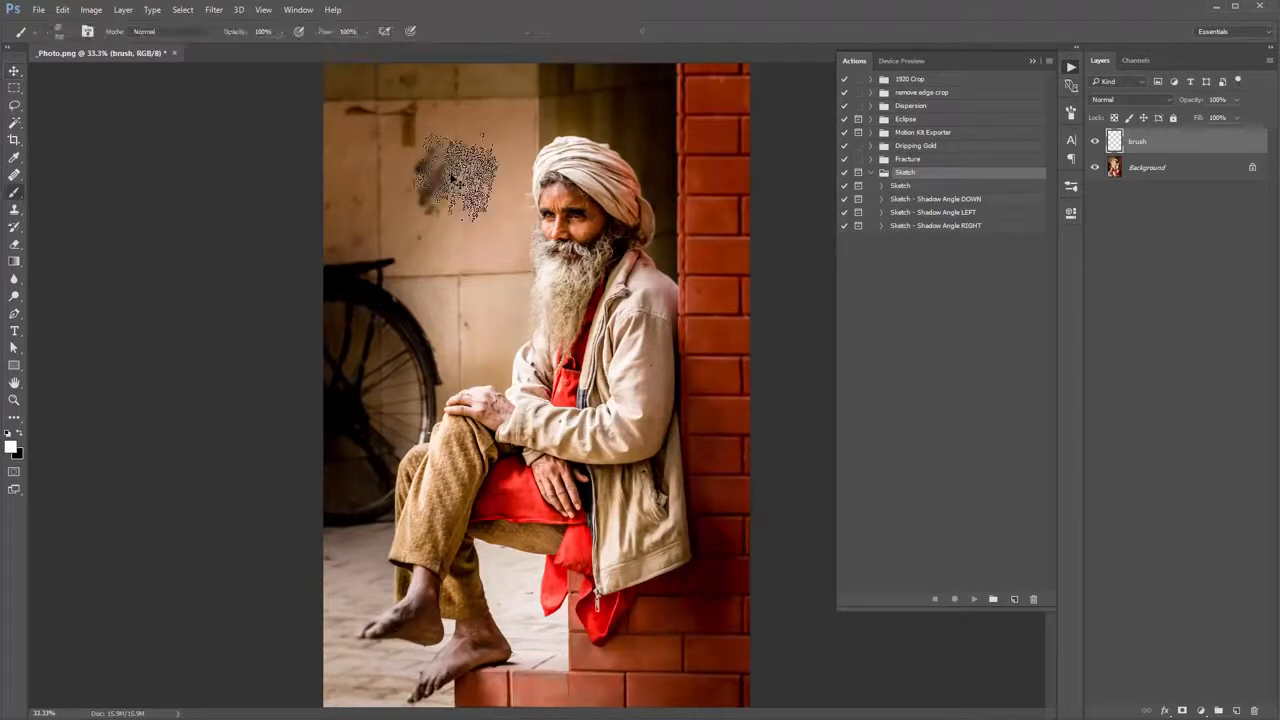
pyautogui.rightClick(440, 165)
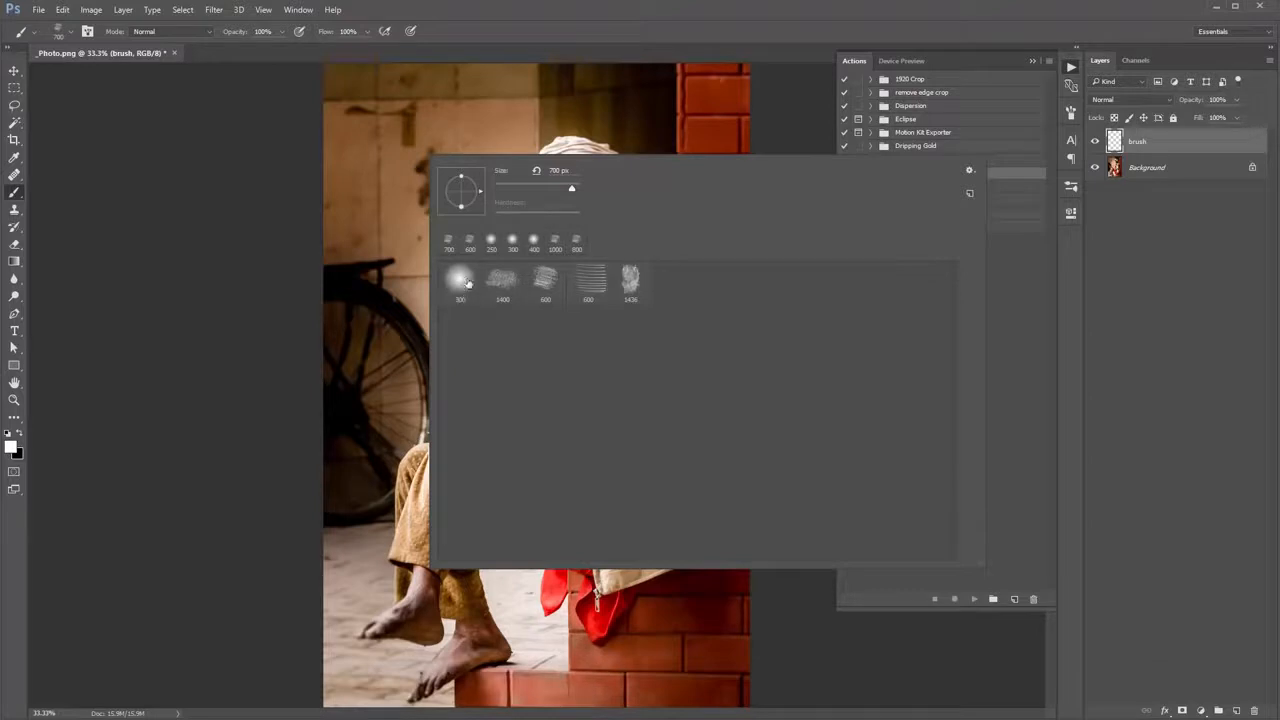
pyautogui.doubleClick(459, 292)
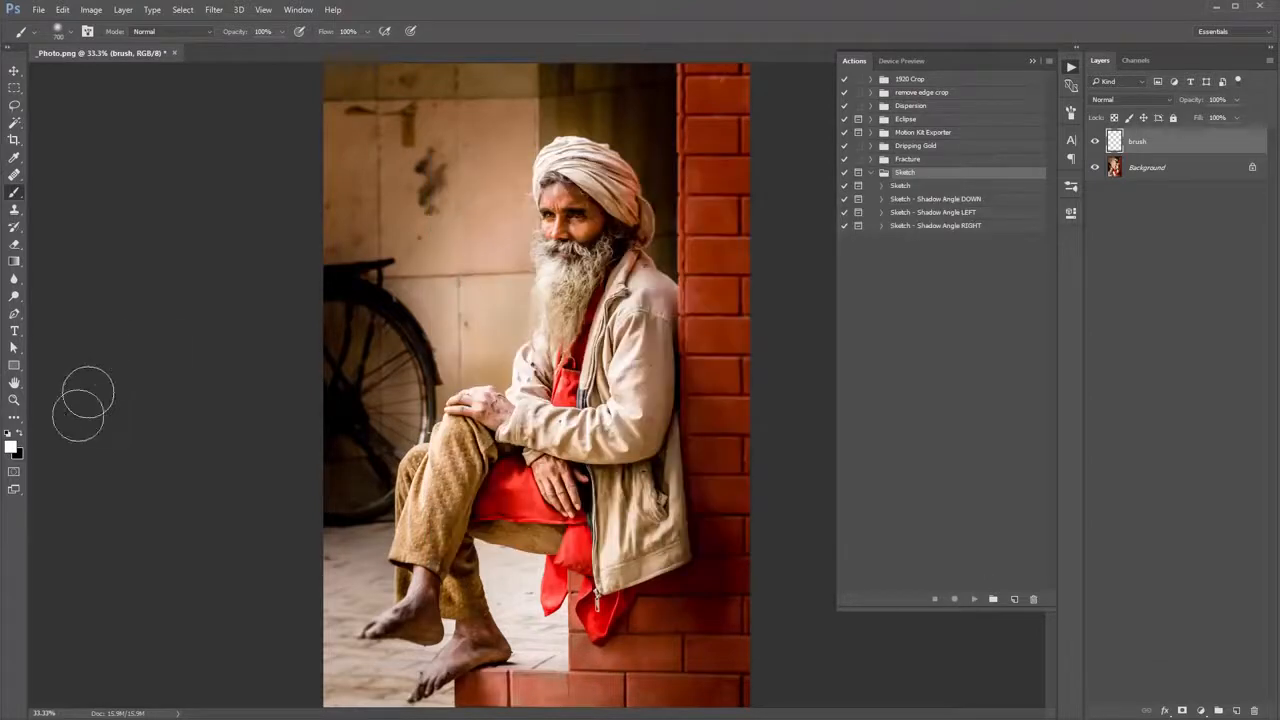
# - Set the foreground colour to bright green, #00ff6c
pyautogui.click(17, 449)
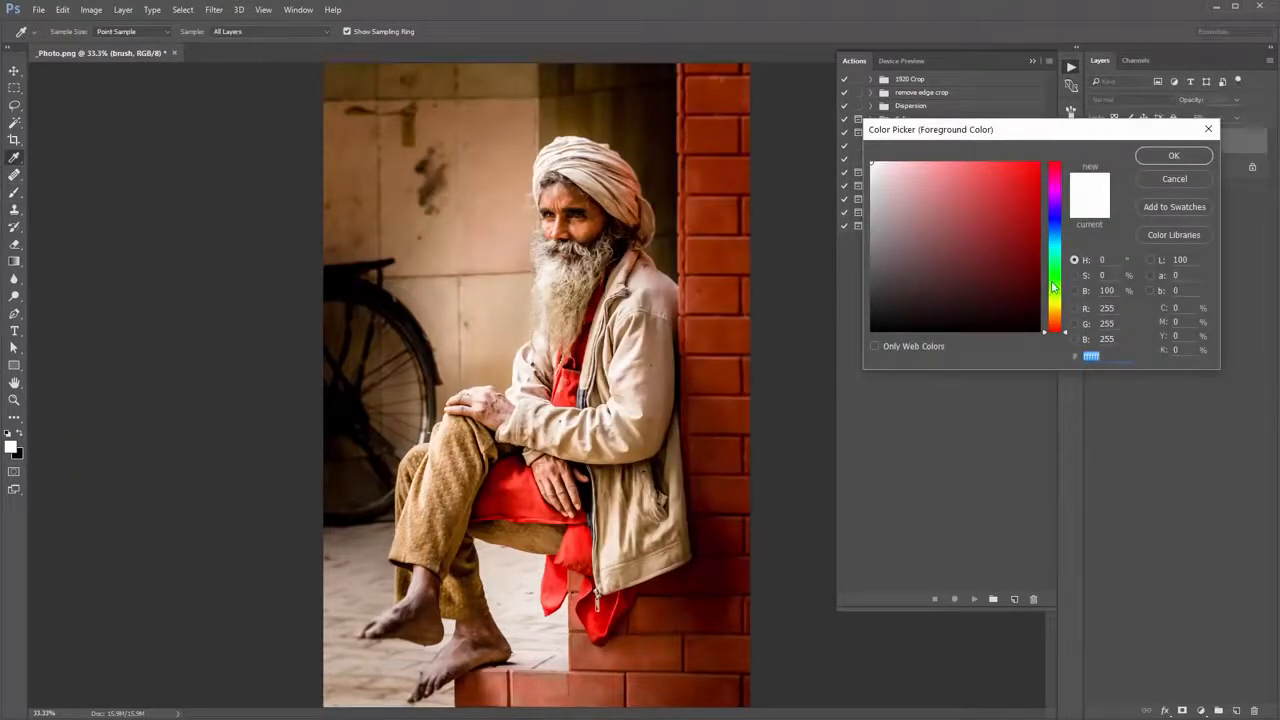
pyautogui.click(1053, 279)
pyautogui.click(909, 194)
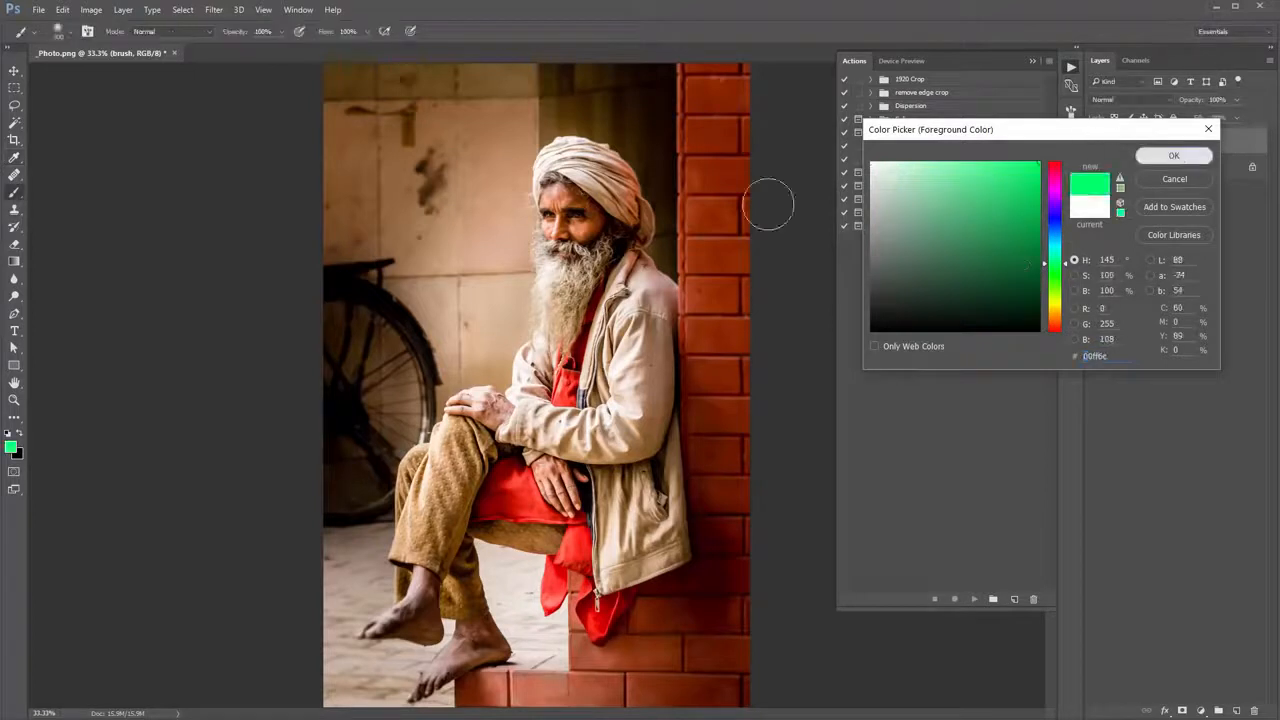
pyautogui.click(1174, 156)
# - Paint green over the whole seated man on the brush layer, from turban to feet, and hide that layer
pyautogui.moveTo(556, 152)
pyautogui.mouseDown()
pyautogui.moveTo(587, 237)
pyautogui.moveTo(629, 255)
pyautogui.moveTo(581, 225)
pyautogui.moveTo(574, 165)
pyautogui.moveTo(536, 282)
pyautogui.moveTo(654, 285)
pyautogui.moveTo(649, 218)
pyautogui.moveTo(581, 293)
pyautogui.moveTo(638, 290)
pyautogui.moveTo(609, 328)
pyautogui.moveTo(646, 340)
pyautogui.moveTo(565, 358)
pyautogui.moveTo(493, 398)
pyautogui.moveTo(654, 403)
pyautogui.moveTo(618, 416)
pyautogui.moveTo(452, 413)
pyautogui.moveTo(487, 412)
pyautogui.moveTo(419, 448)
pyautogui.moveTo(450, 563)
pyautogui.moveTo(412, 601)
pyautogui.moveTo(427, 600)
pyautogui.moveTo(424, 623)
pyautogui.moveTo(410, 617)
pyautogui.moveTo(413, 550)
pyautogui.moveTo(485, 583)
pyautogui.moveTo(439, 628)
pyautogui.moveTo(447, 650)
pyautogui.moveTo(491, 627)
pyautogui.moveTo(494, 498)
pyautogui.moveTo(569, 457)
pyautogui.moveTo(664, 517)
pyautogui.moveTo(512, 545)
pyautogui.moveTo(606, 592)
pyautogui.moveTo(600, 560)
pyautogui.mouseUp()
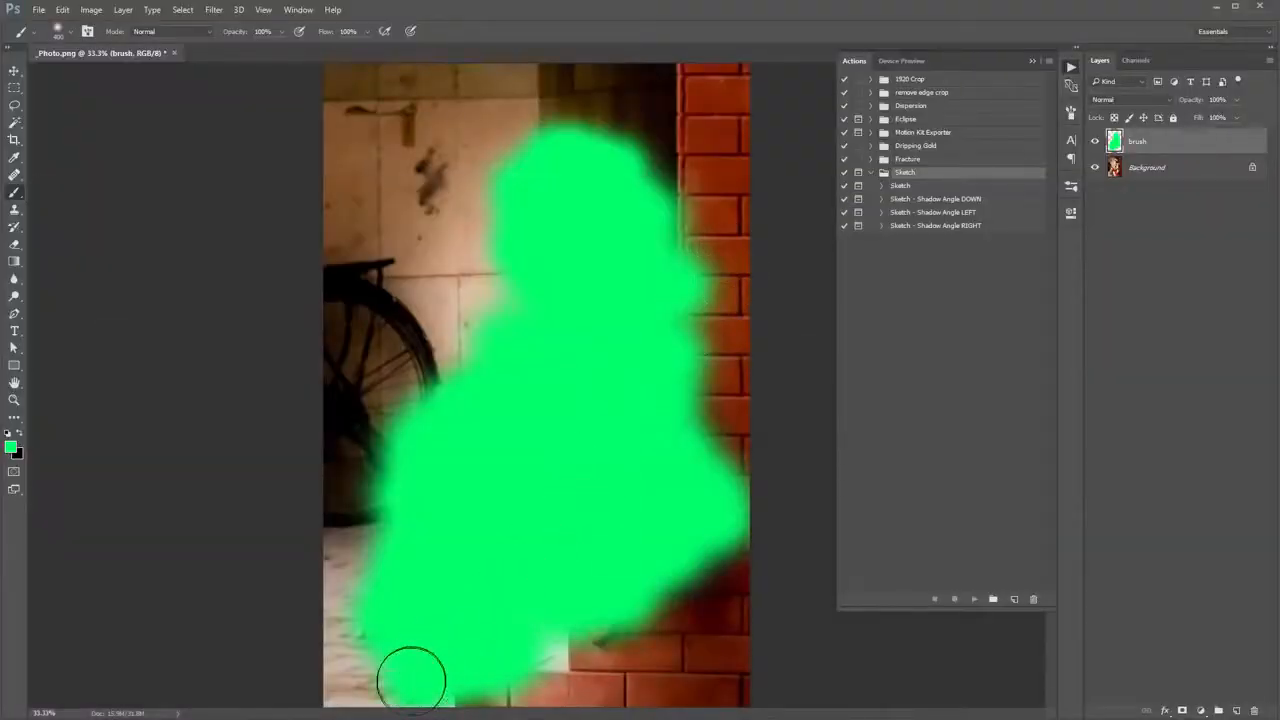
pyautogui.moveTo(577, 589); pyautogui.dragTo(545, 665)
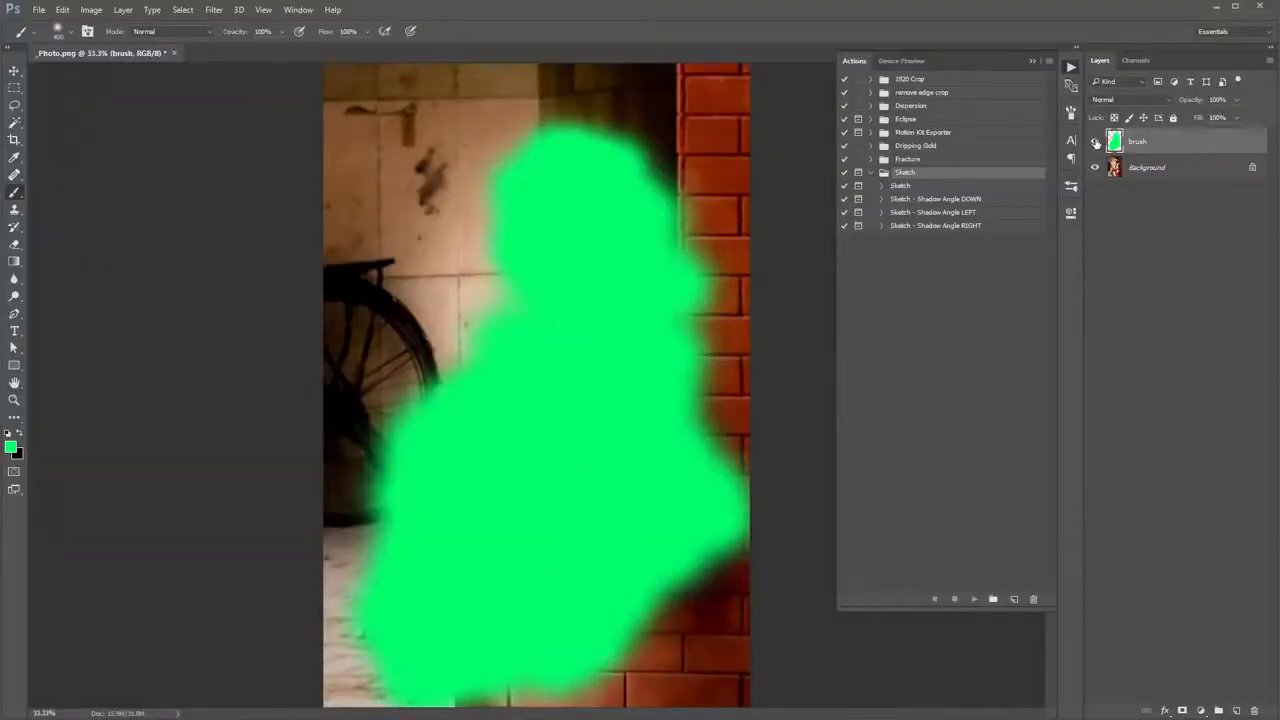
pyautogui.click(1095, 141)
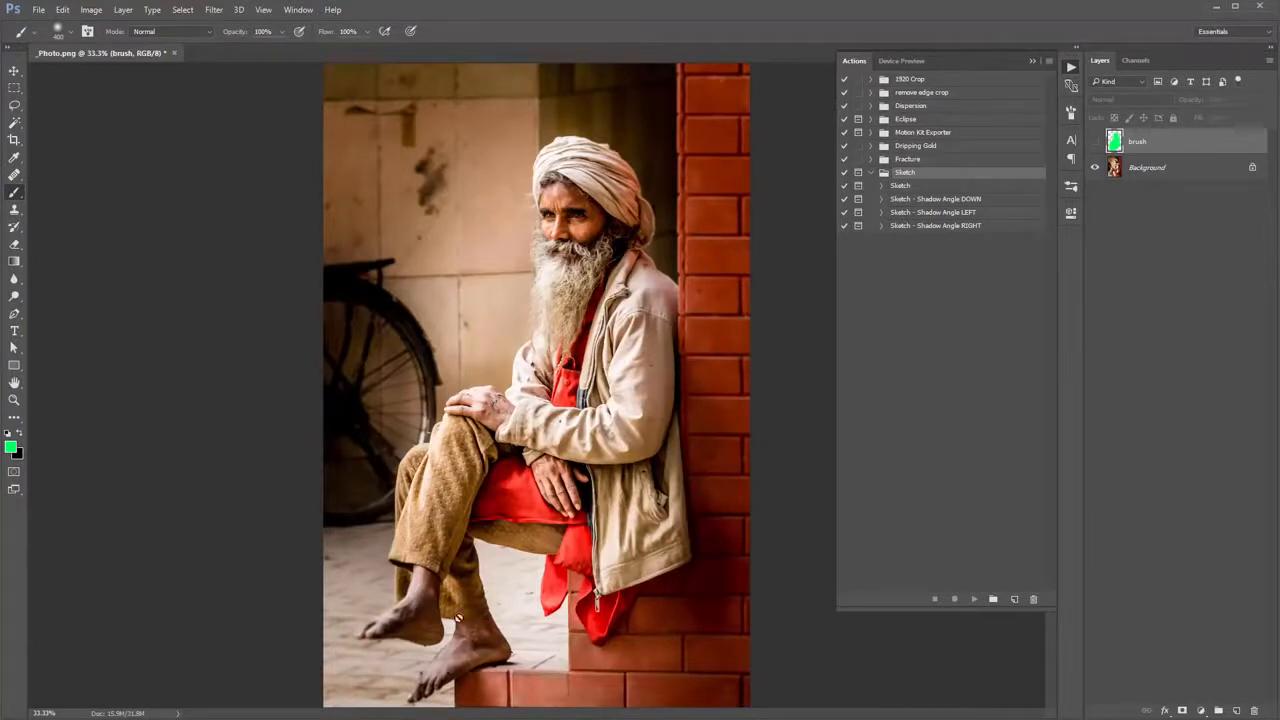
# - Make the brush layer visible again and switch to the Move tool
pyautogui.click(1095, 141)
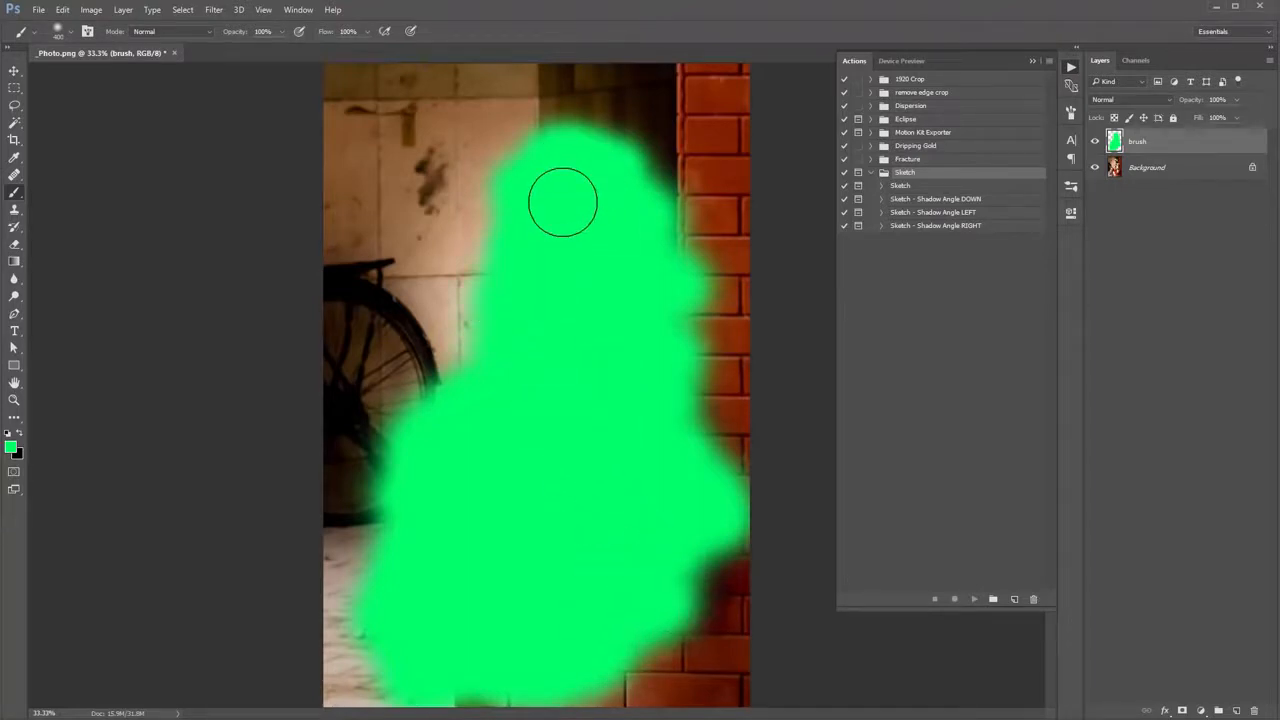
pyautogui.press('v')
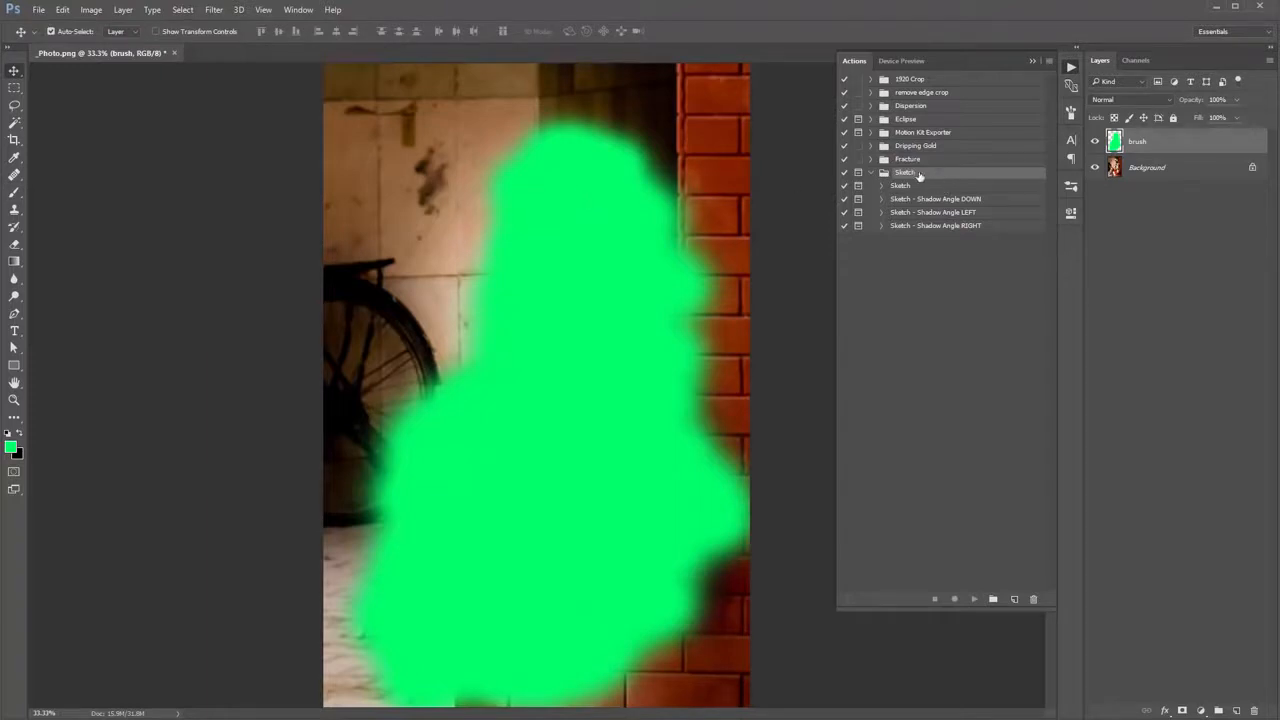
# - Look over the Sketch action and its three variants with shadow angle DOWN, LEFT and RIGHT
pyautogui.click(871, 175)
pyautogui.click(871, 174)
pyautogui.click(957, 200)
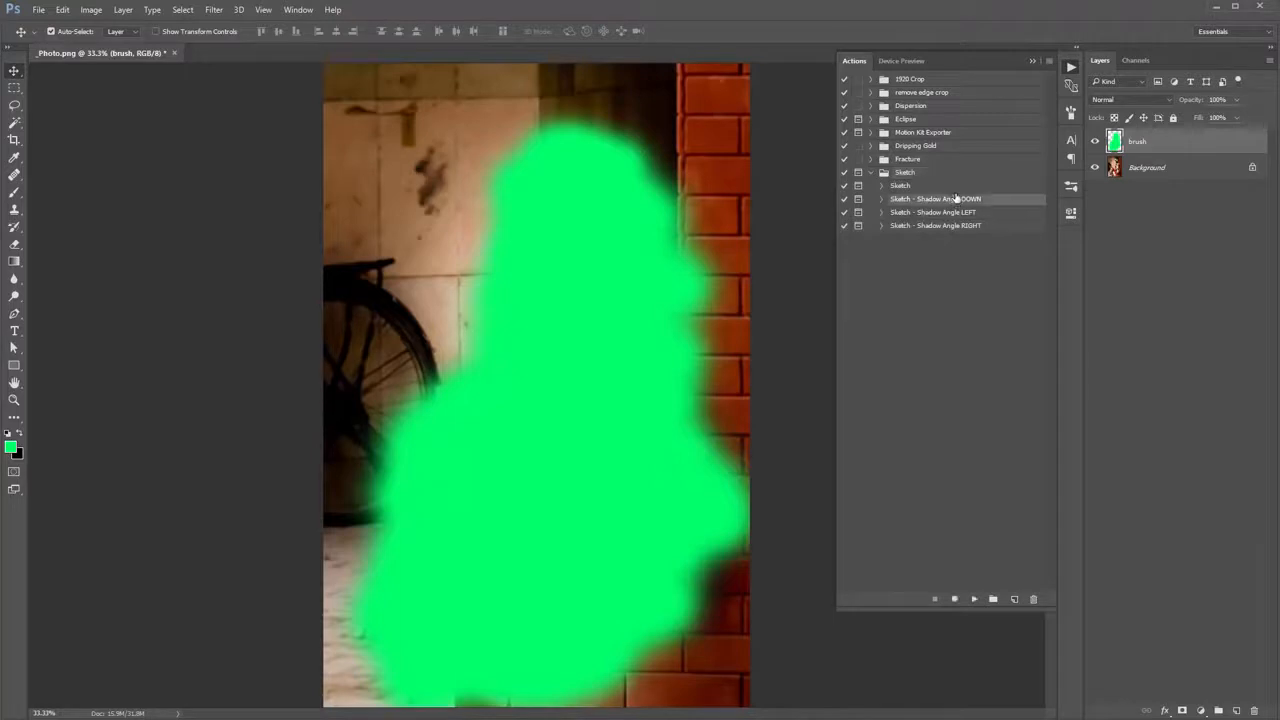
pyautogui.click(921, 189)
pyautogui.keyDown('shift'); pyautogui.click(947, 228); pyautogui.keyUp('shift')
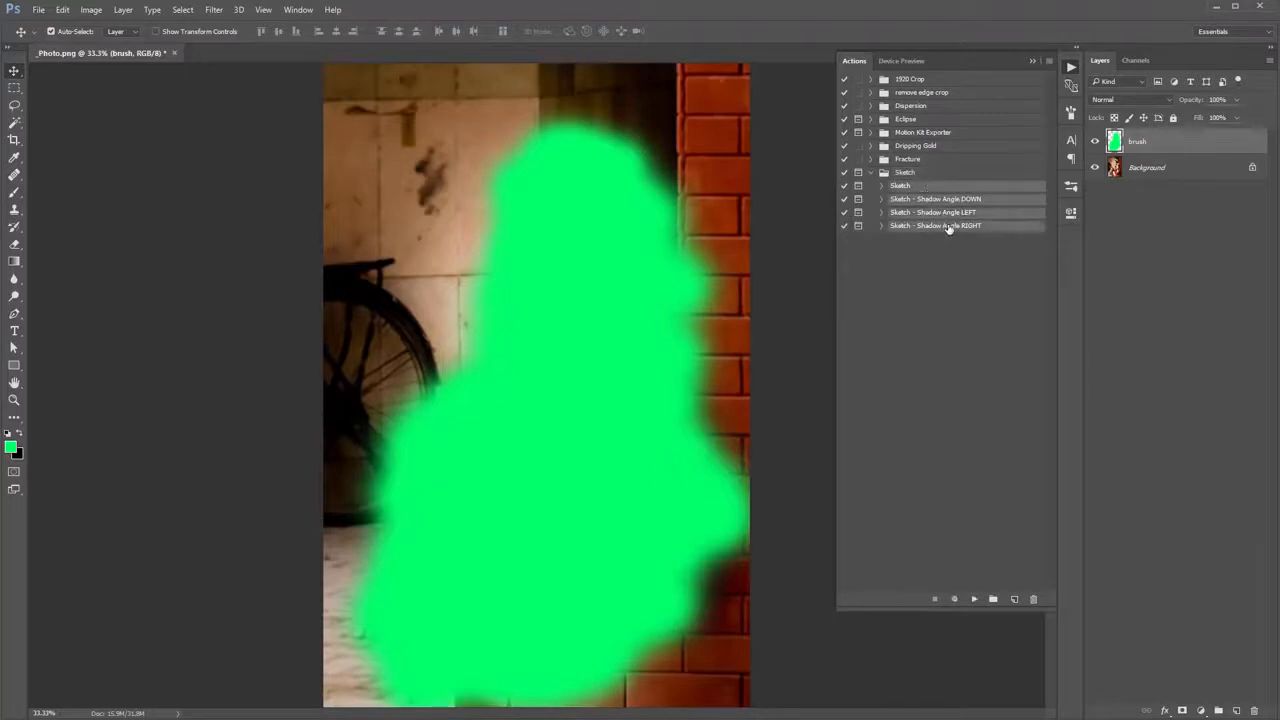
pyautogui.click(946, 200)
pyautogui.keyDown('shift'); pyautogui.click(958, 228); pyautogui.keyUp('shift')
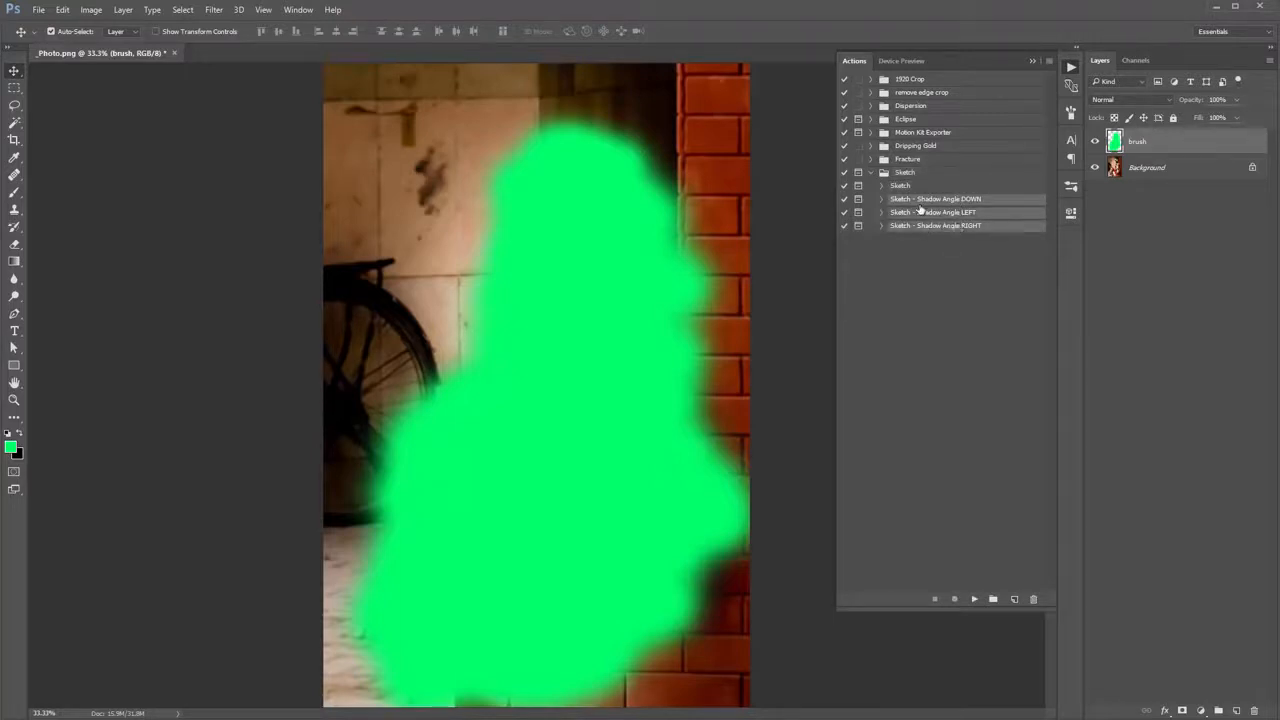
pyautogui.click(977, 226)
pyautogui.keyDown('shift'); pyautogui.click(970, 203); pyautogui.keyUp('shift')
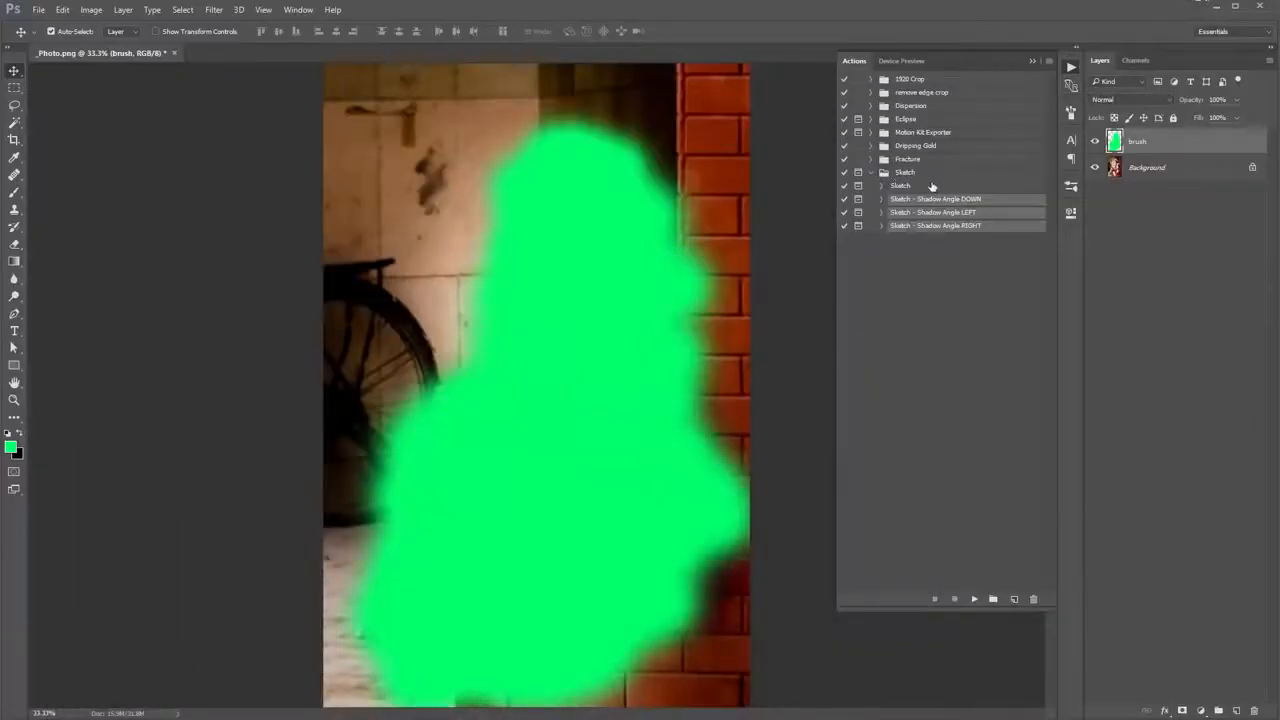
# - Run the main Sketch action and stop it at the brushing message, so the Pop out area layer can be painted
pyautogui.click(934, 188)
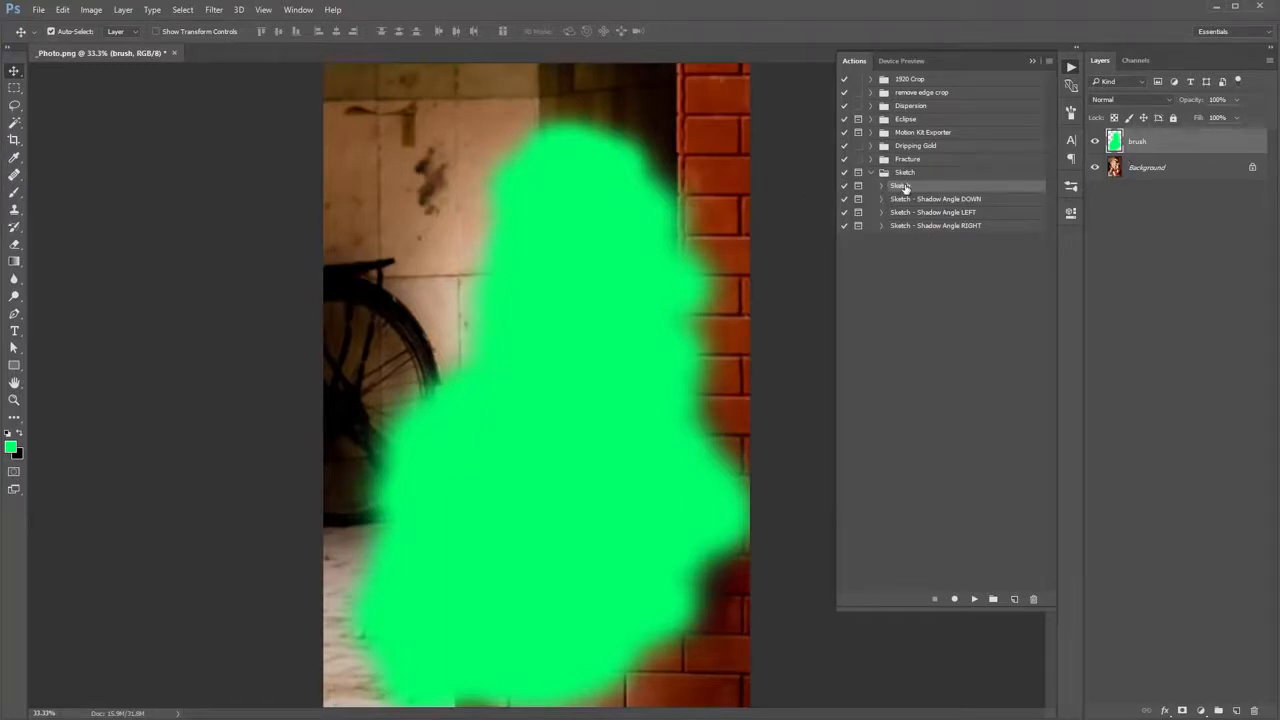
pyautogui.click(974, 598)
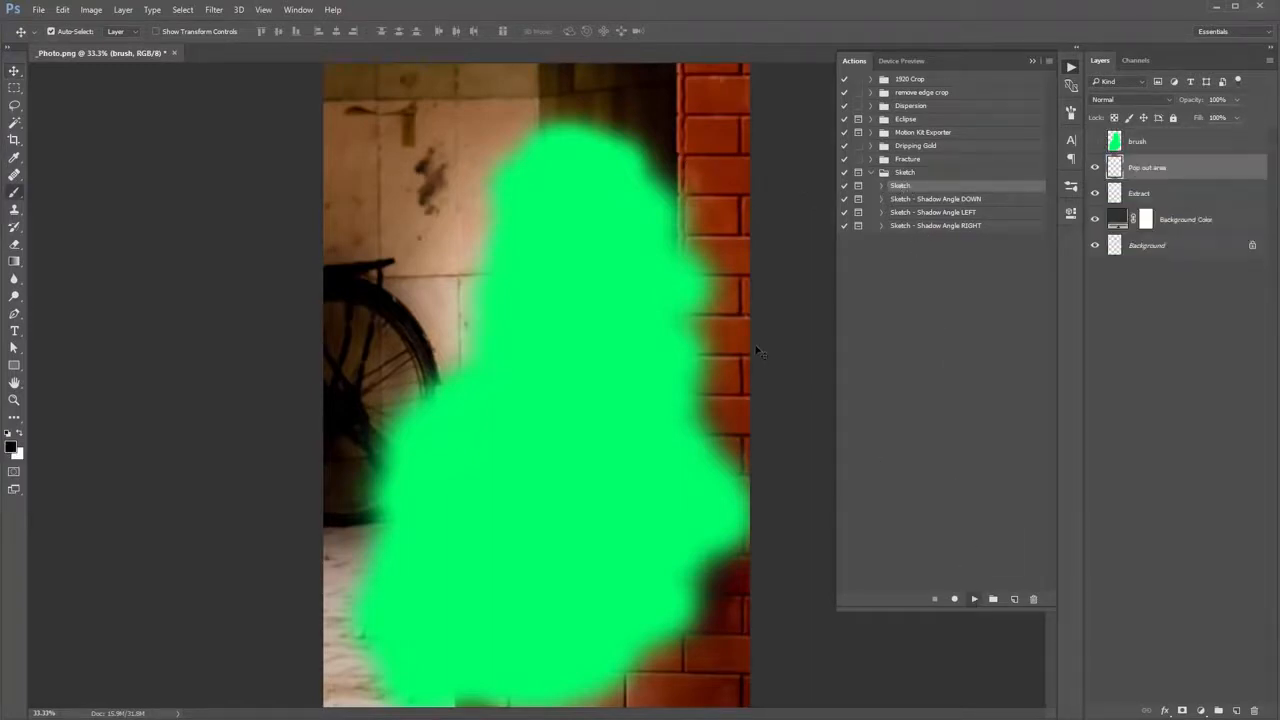
pyautogui.moveTo(564, 166); pyautogui.dragTo(604, 204)
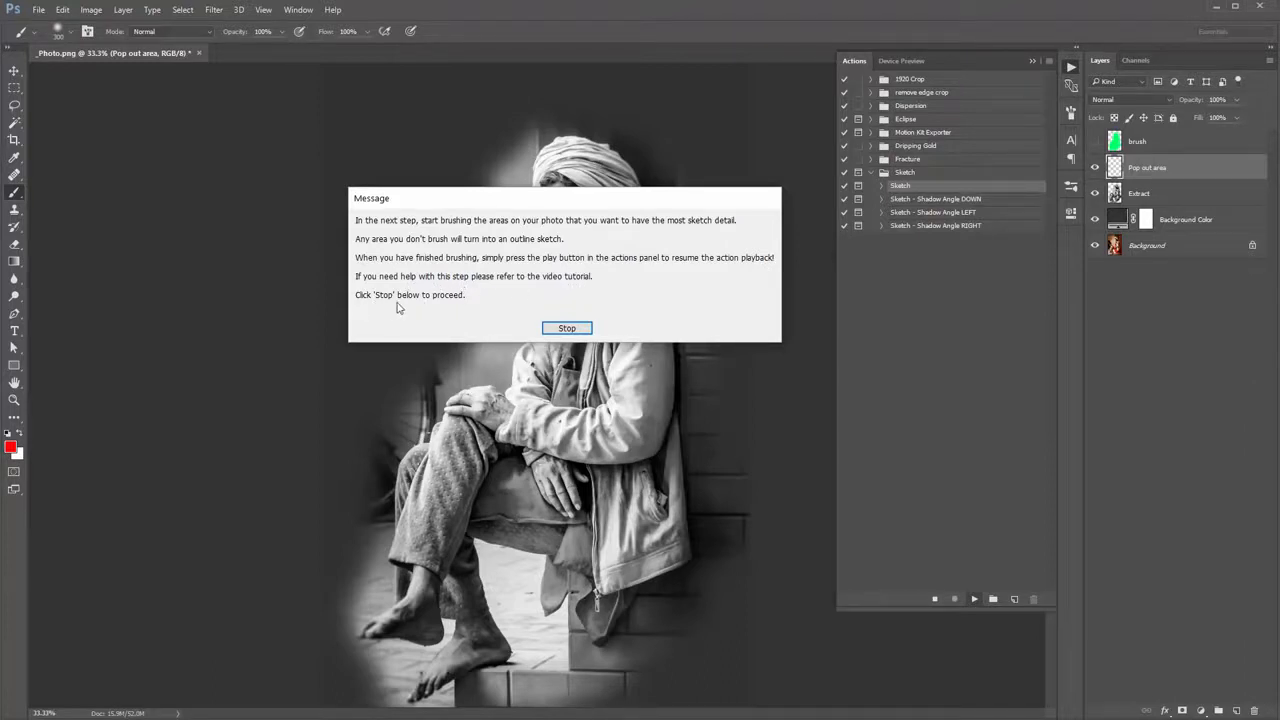
pyautogui.moveTo(564, 205); pyautogui.dragTo(542, 167)
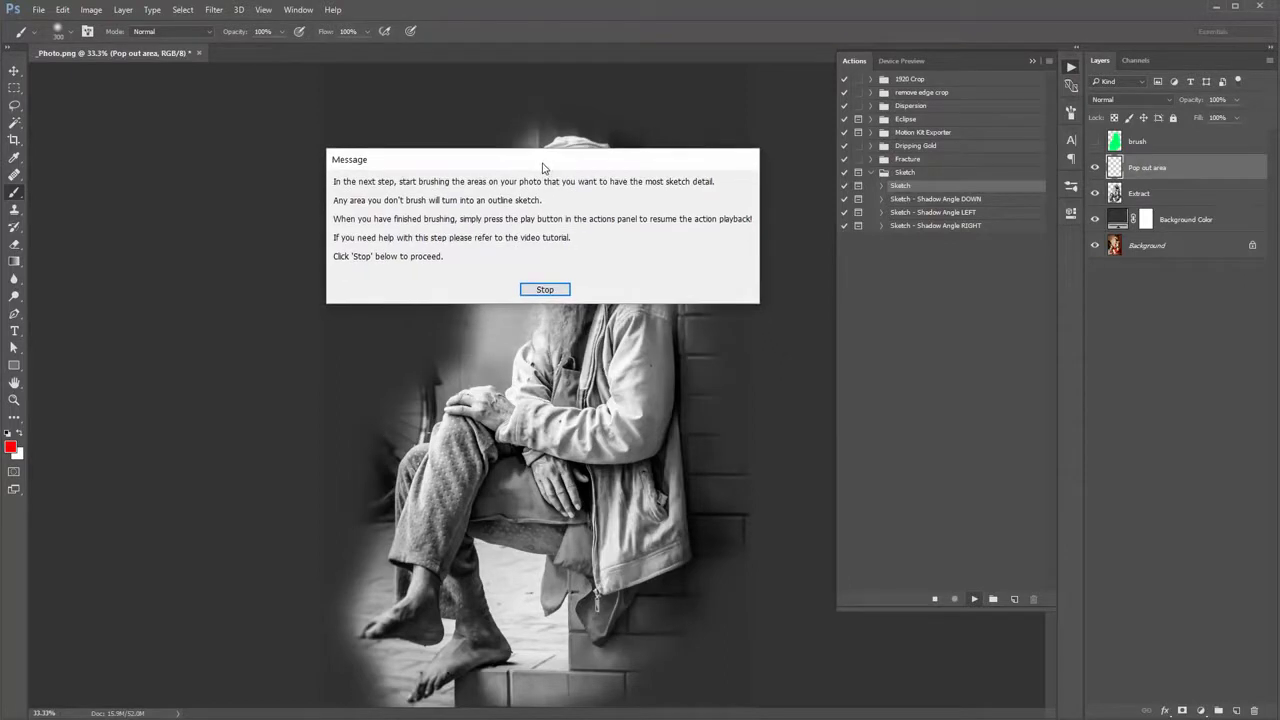
pyautogui.click(544, 290)
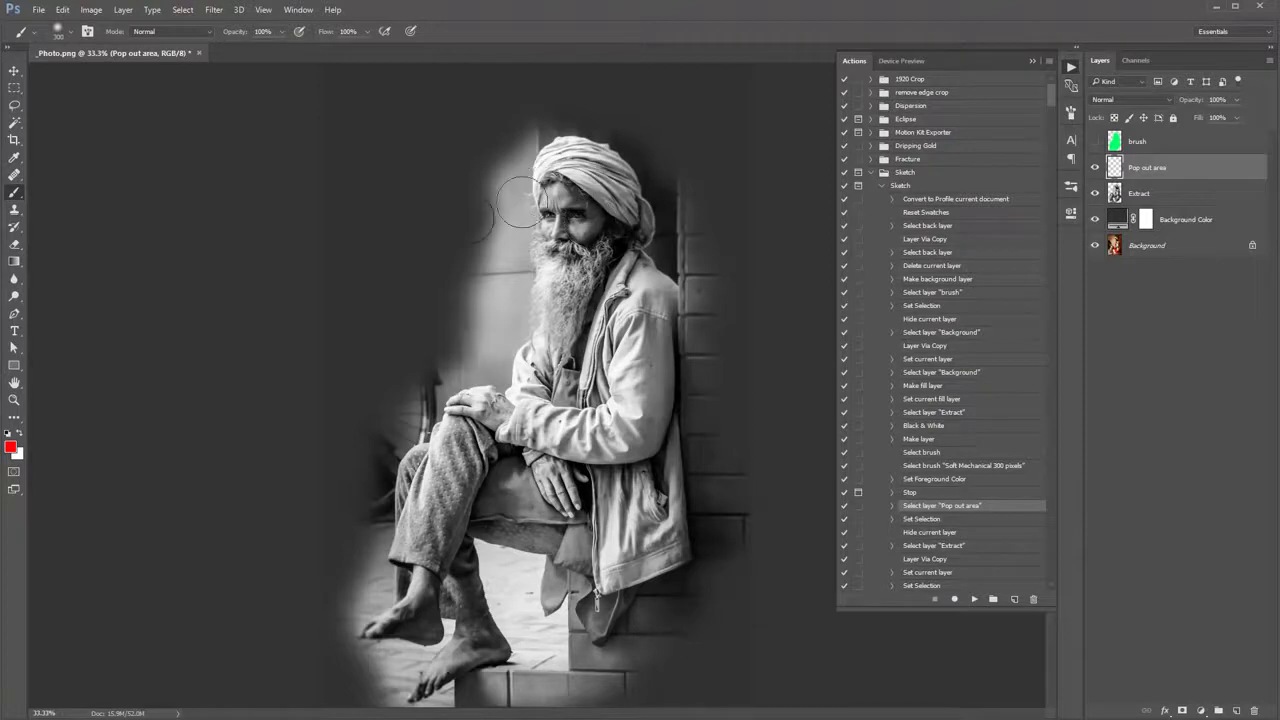
# - Paint red over the man's head, beard, torso, arms and upper legs on the Pop out area layer, varying the brush size
pyautogui.press(']')
pyautogui.moveTo(553, 210)
pyautogui.mouseDown()
pyautogui.moveTo(555, 290)
pyautogui.moveTo(575, 160)
pyautogui.moveTo(557, 178)
pyautogui.moveTo(590, 235)
pyautogui.moveTo(603, 205)
pyautogui.moveTo(600, 320)
pyautogui.moveTo(585, 320)
pyautogui.moveTo(625, 390)
pyautogui.moveTo(630, 340)
pyautogui.moveTo(610, 418)
pyautogui.moveTo(485, 398)
pyautogui.moveTo(555, 340)
pyautogui.moveTo(537, 372)
pyautogui.moveTo(580, 435)
pyautogui.moveTo(510, 468)
pyautogui.moveTo(473, 422)
pyautogui.moveTo(425, 512)
pyautogui.moveTo(425, 475)
pyautogui.mouseUp()
pyautogui.press(']')
pyautogui.press('[')
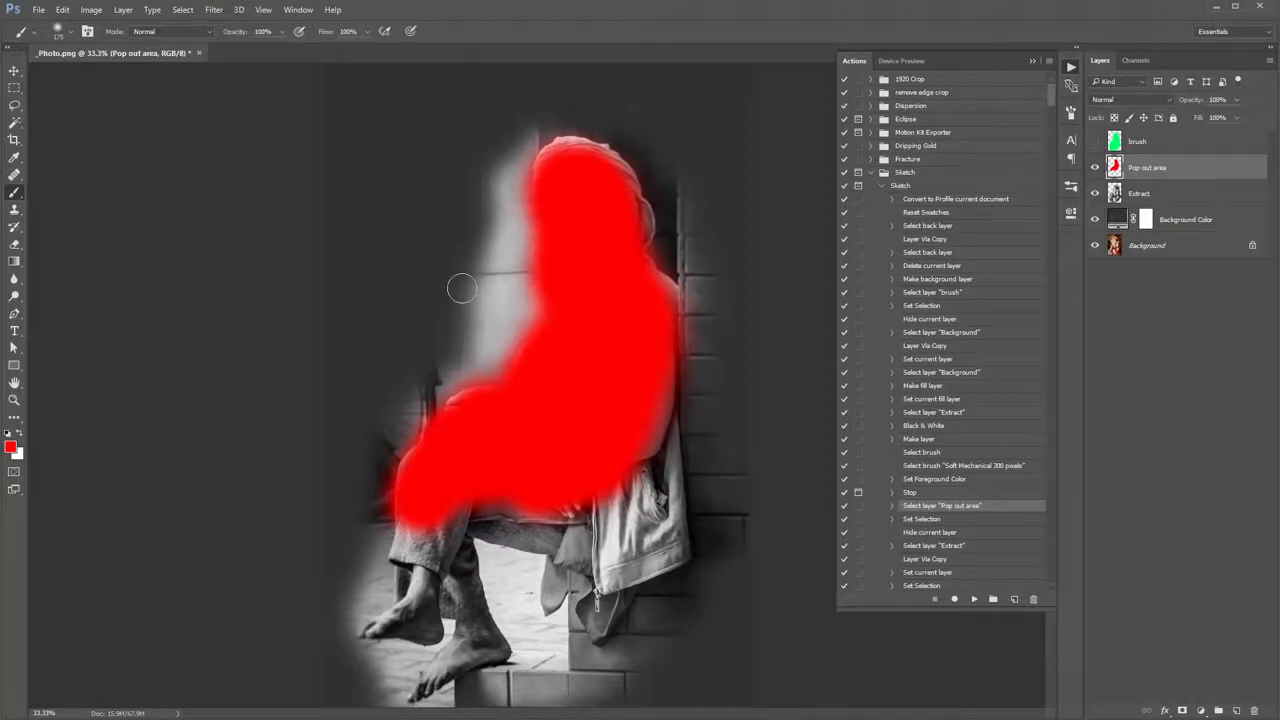
pyautogui.press(']')
pyautogui.press(']')
pyautogui.press(']')
pyautogui.moveTo(381, 157)
pyautogui.mouseDown()
pyautogui.moveTo(292, 235)
pyautogui.moveTo(512, 320)
pyautogui.moveTo(259, 402)
pyautogui.moveTo(674, 446)
pyautogui.moveTo(306, 483)
pyautogui.moveTo(179, 554)
pyautogui.moveTo(681, 650)
pyautogui.moveTo(487, 675)
pyautogui.moveTo(287, 412)
pyautogui.mouseUp()
pyautogui.moveTo(631, 320)
pyautogui.mouseDown()
pyautogui.moveTo(663, 309)
pyautogui.moveTo(634, 371)
pyautogui.moveTo(586, 214)
pyautogui.moveTo(596, 206)
pyautogui.mouseUp()
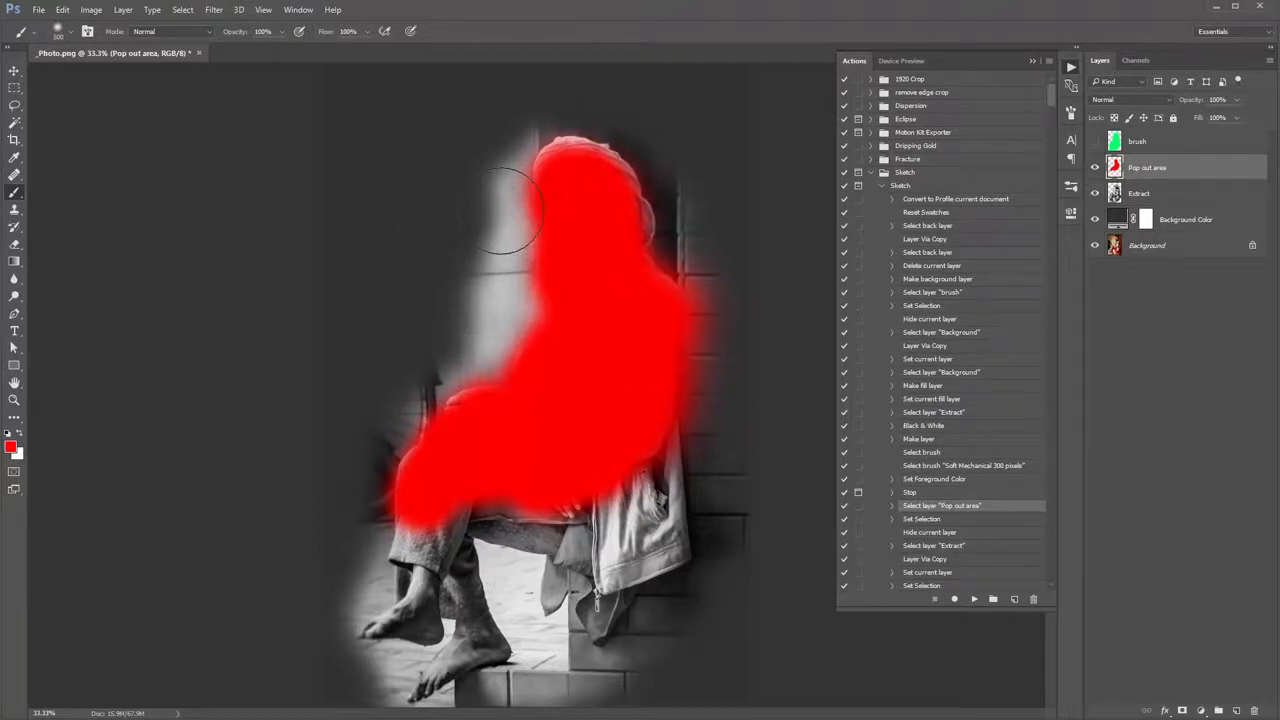
# - Resume the Sketch action until it finishes, and fold away its list of commands
pyautogui.click(975, 599)
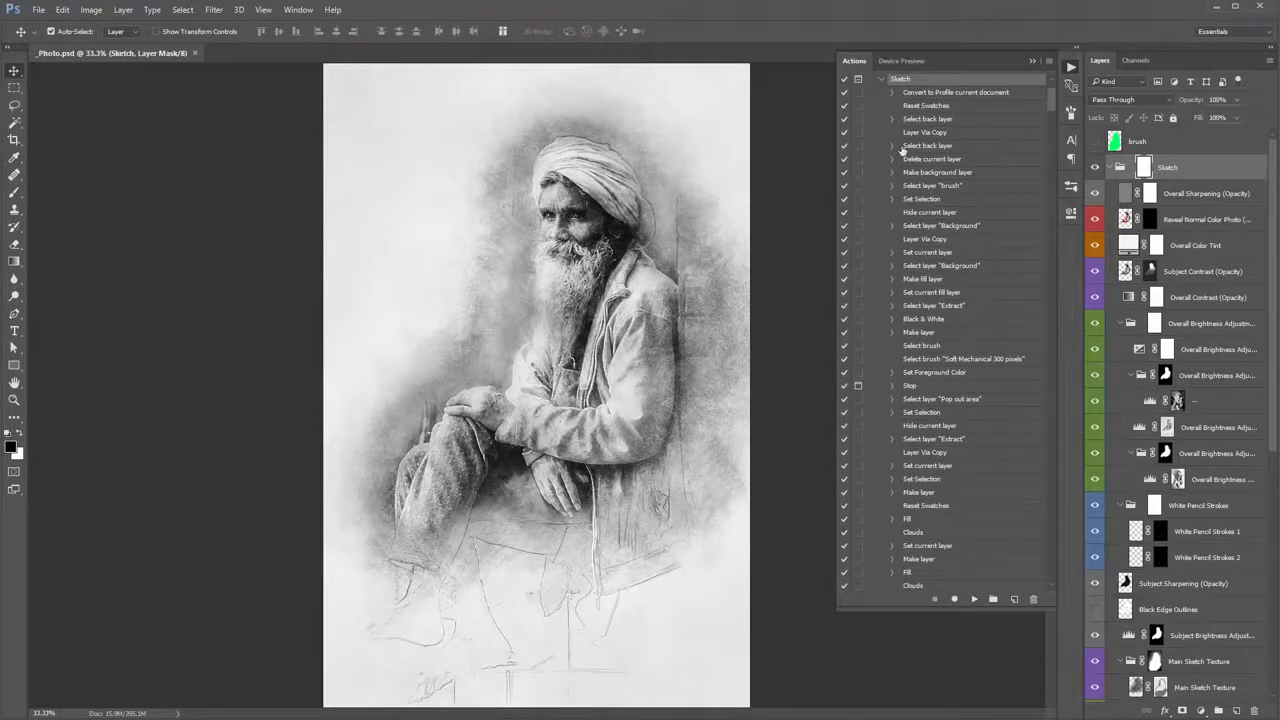
pyautogui.click(882, 79)
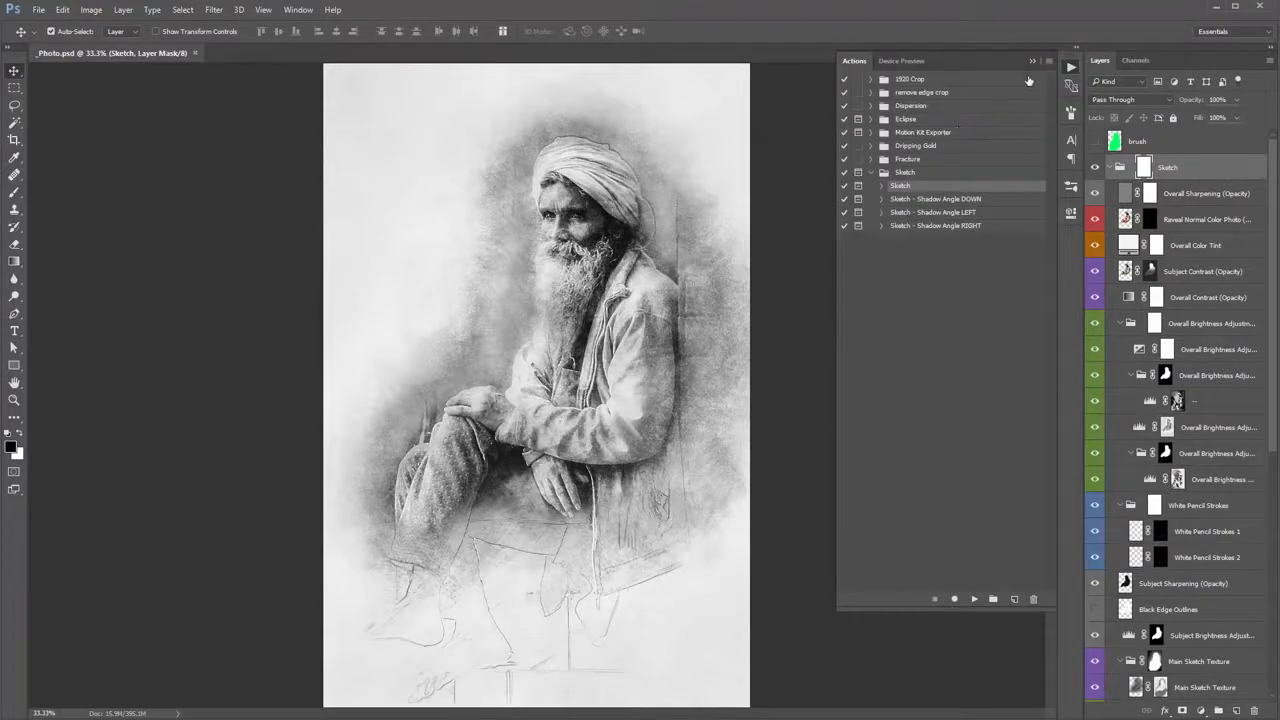
# - Hide the list of actions and widen the layer list to show the full layer names
pyautogui.click(1032, 61)
pyautogui.moveTo(1080, 247); pyautogui.dragTo(1046, 205)
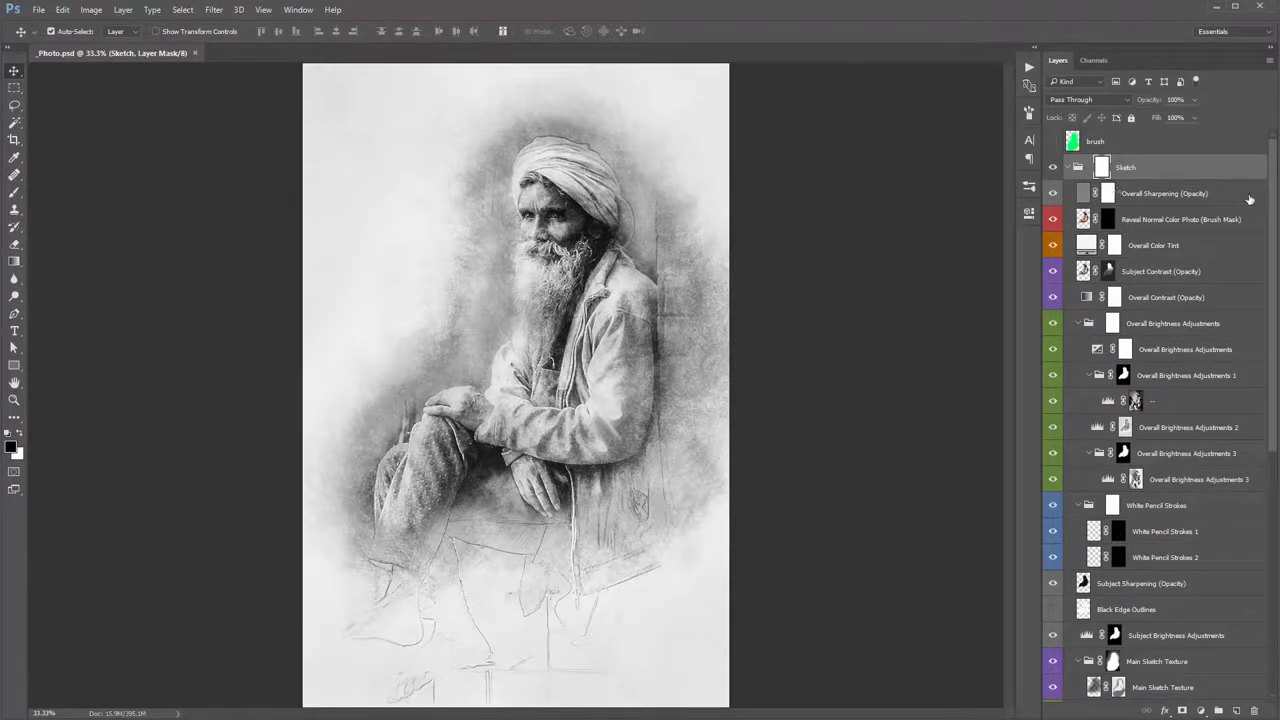
pyautogui.moveTo(1273, 193)
pyautogui.mouseDown()
pyautogui.moveTo(1270, 453)
pyautogui.moveTo(1253, 162)
pyautogui.mouseUp()
# - Collapse the Sketch group together with its nested subgroups
pyautogui.click(1076, 167)
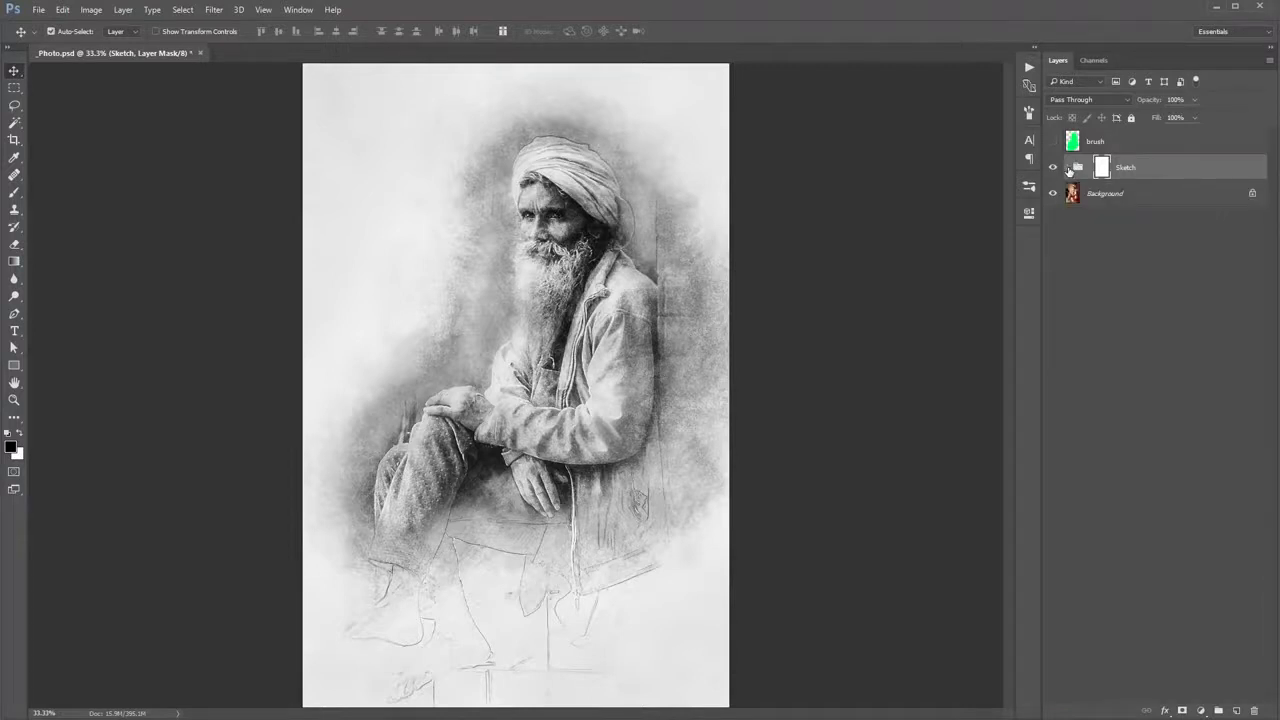
pyautogui.click(1070, 168)
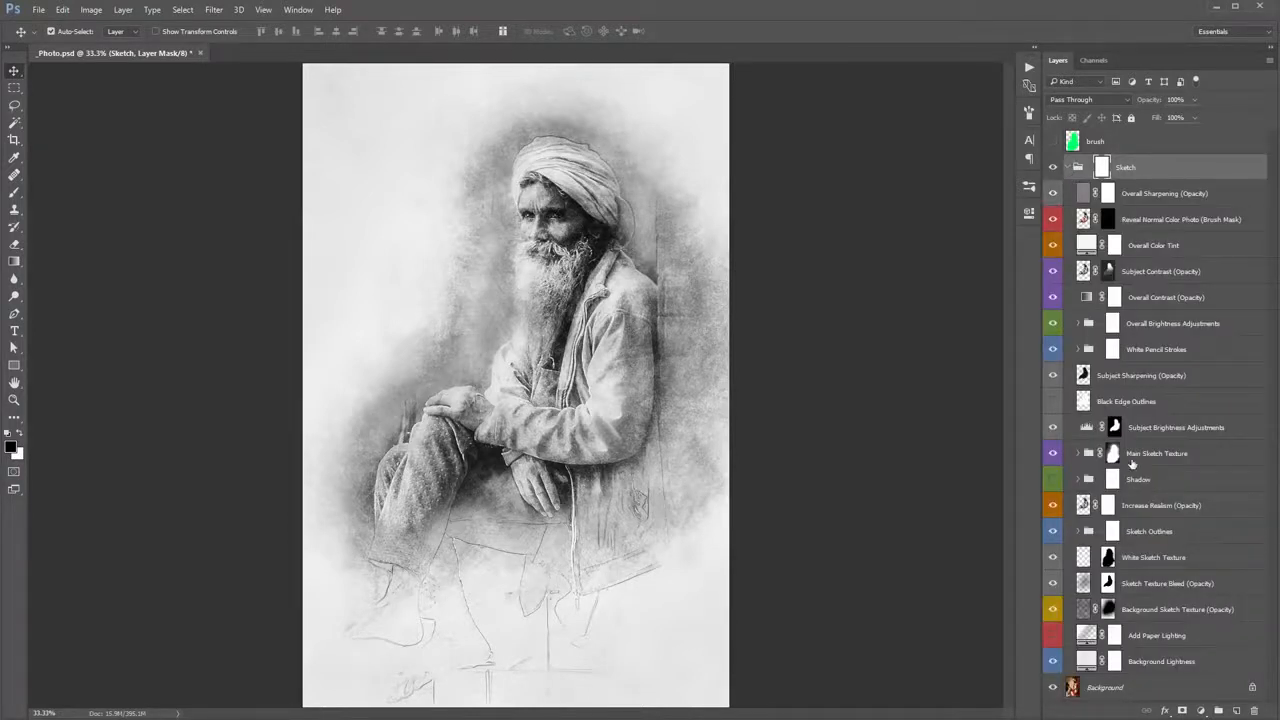
pyautogui.click(1078, 167)
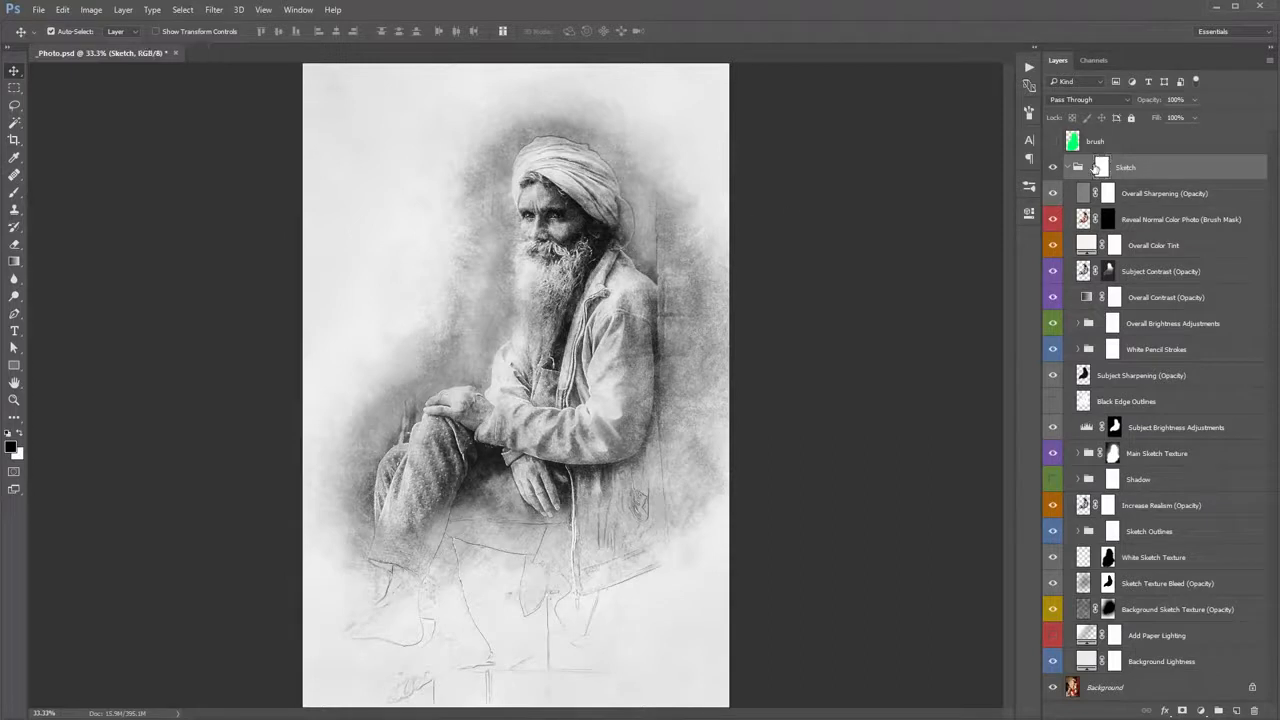
pyautogui.click(1070, 168)
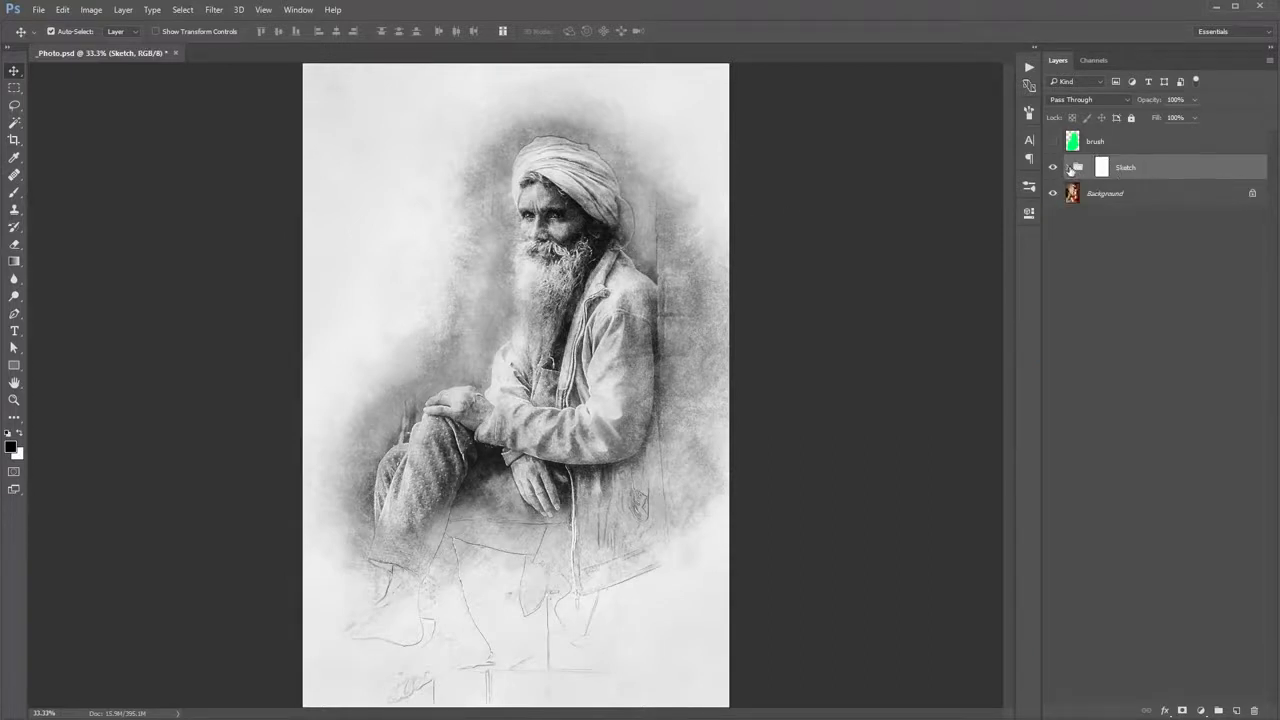
# - Compare the sketch effect with the original photo by switching the Sketch group's visibility off and on
pyautogui.click(1054, 168)
pyautogui.click(1055, 168)
pyautogui.click(1055, 168)
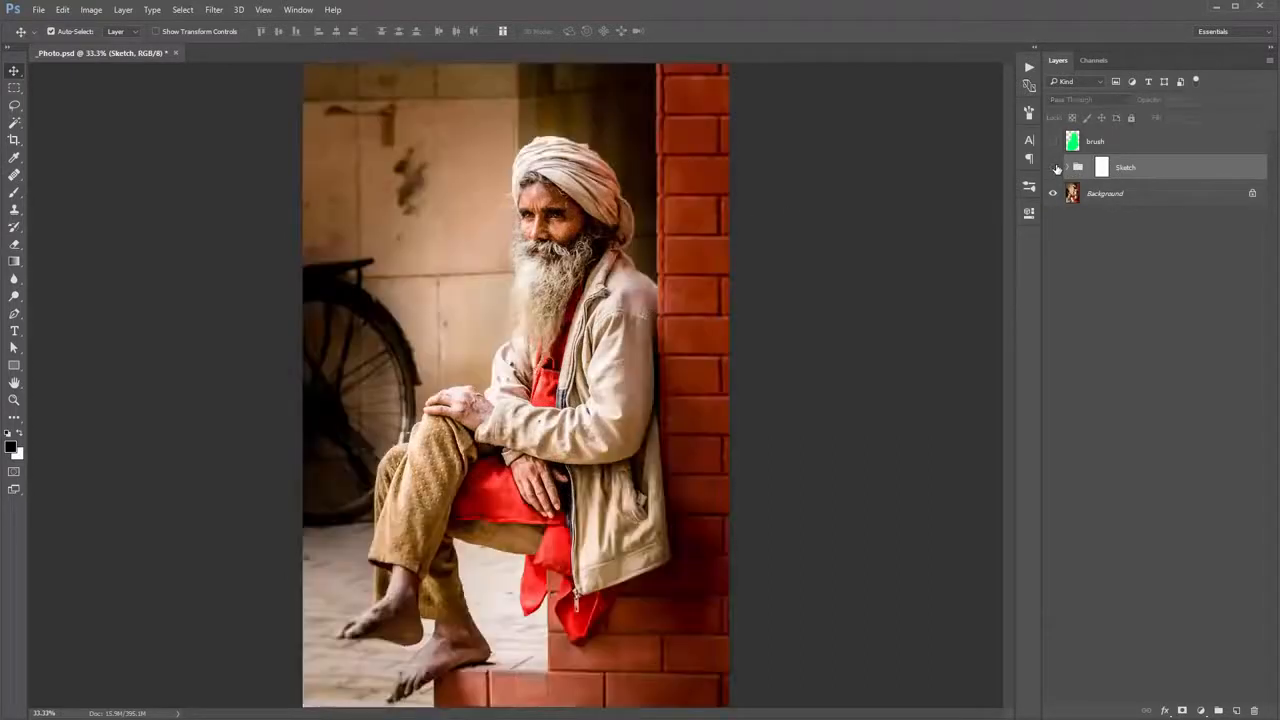
pyautogui.click(1055, 168)
pyautogui.click(1055, 168)
pyautogui.click(1055, 168)
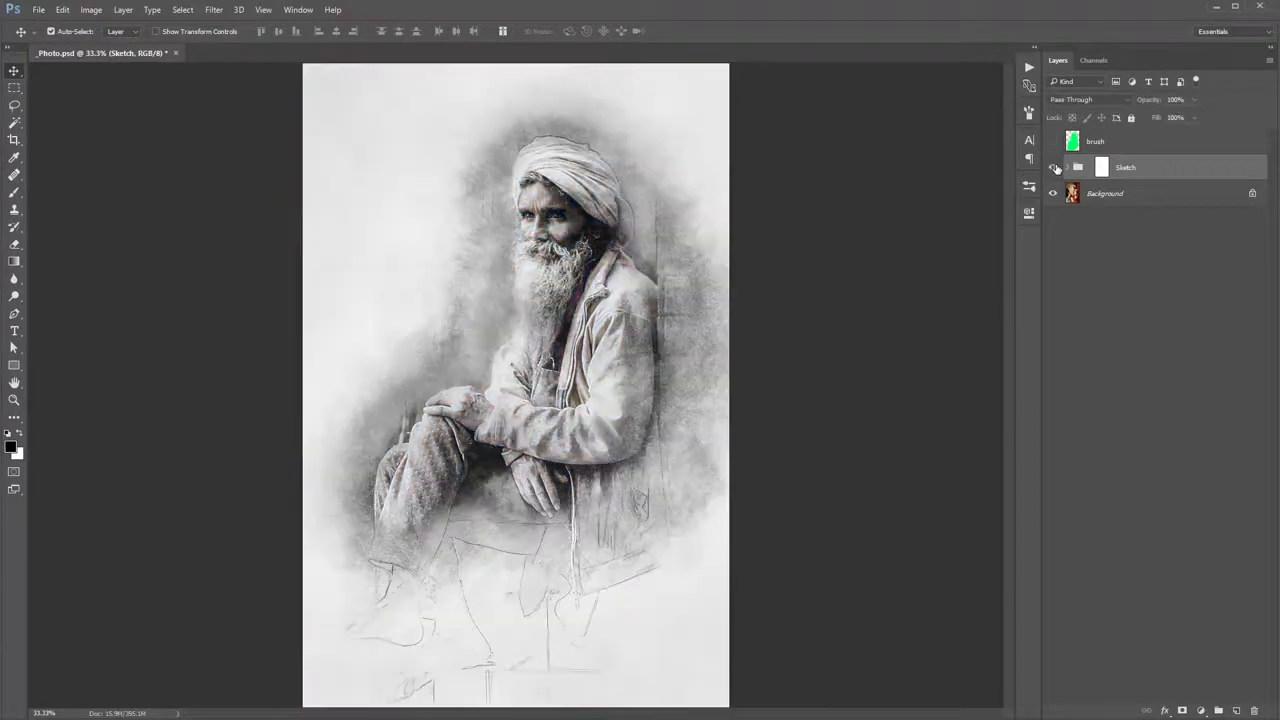
pyautogui.click(1055, 168)
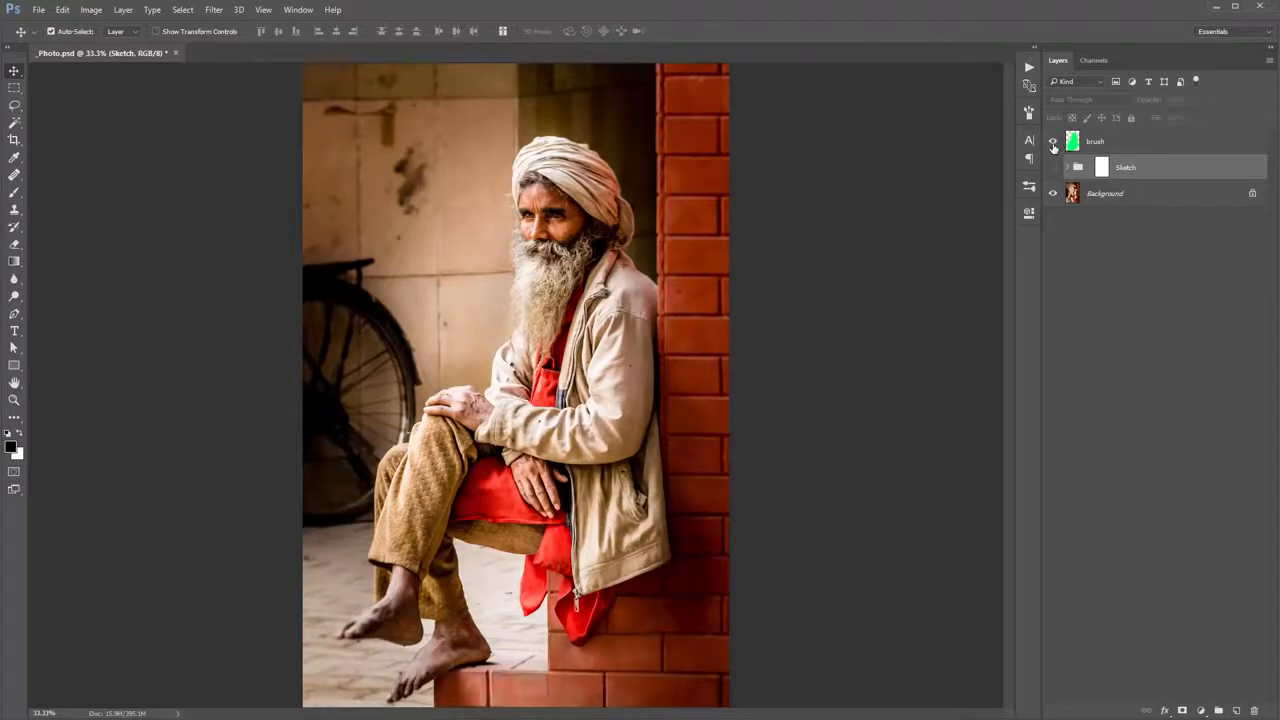
# - Try deleting the Sketch group to leave only the brush and Background layers, undo the deletion and hide the brush layer
pyautogui.click(1053, 142)
pyautogui.click(1124, 194)
pyautogui.click(1139, 172)
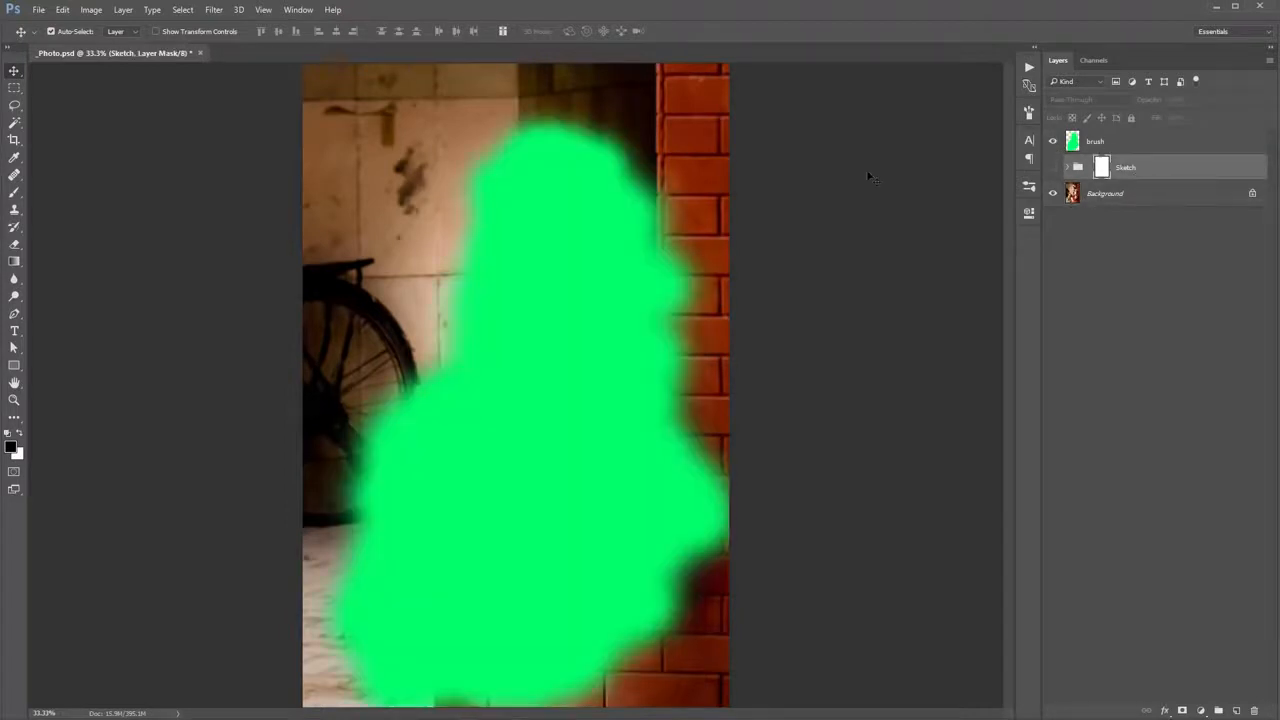
pyautogui.press('Delete')
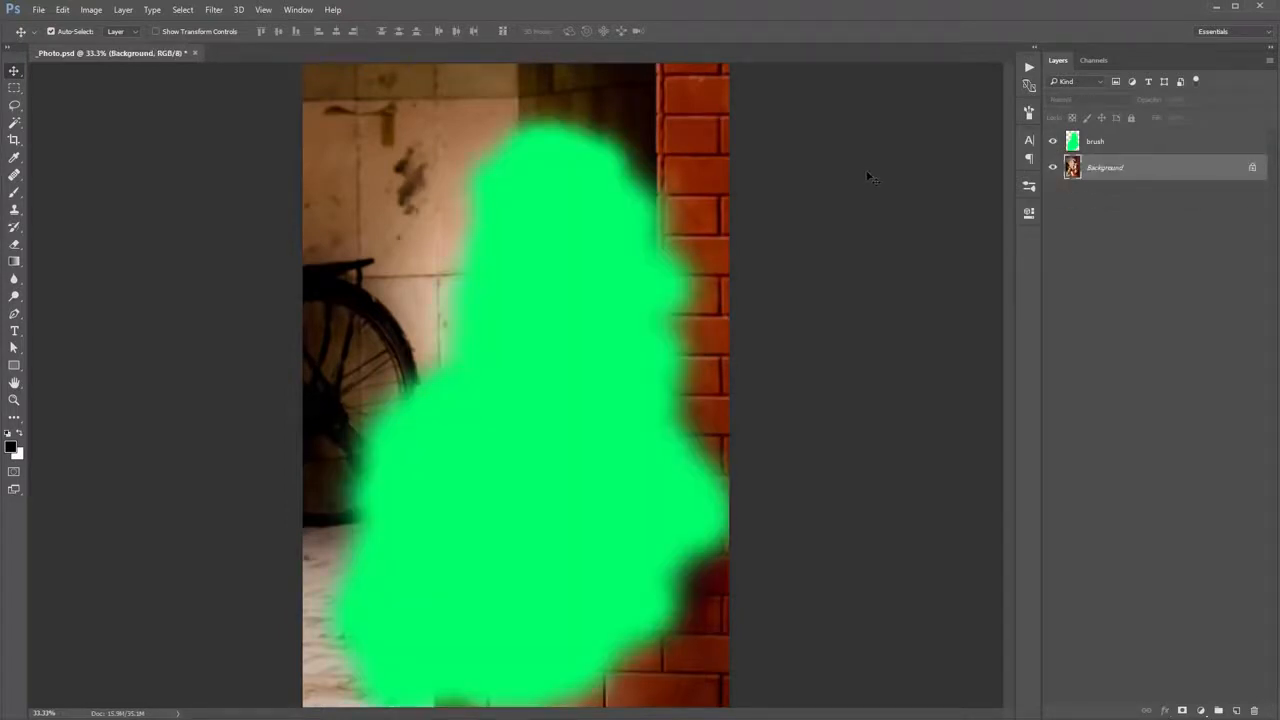
pyautogui.hotkey('ctrl', 'z')
pyautogui.click(1054, 142)
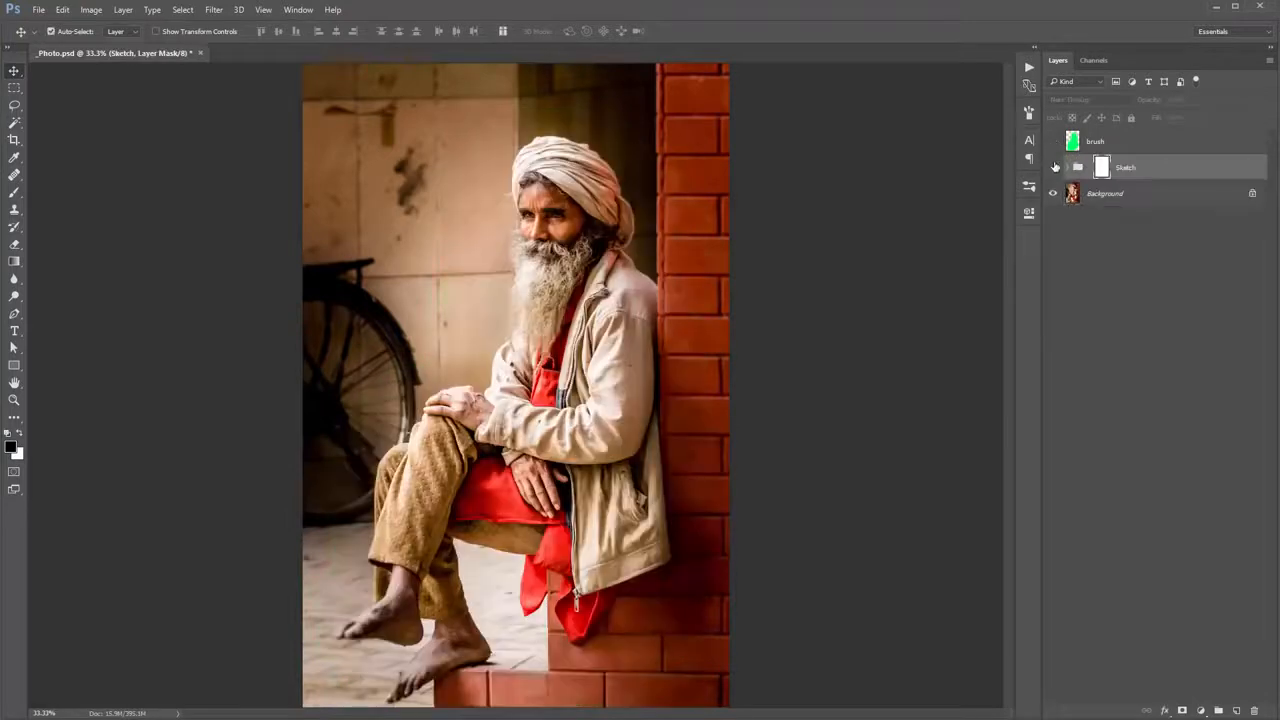
pyautogui.click(1055, 148)
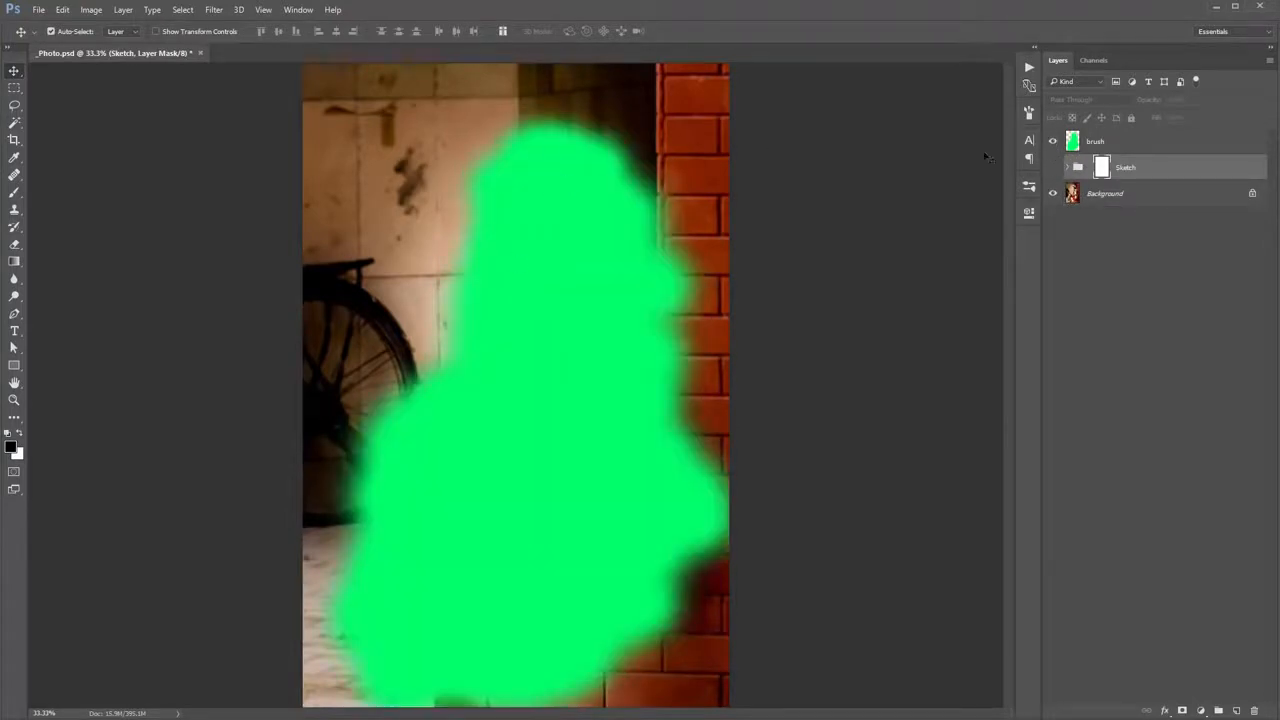
pyautogui.click(1052, 141)
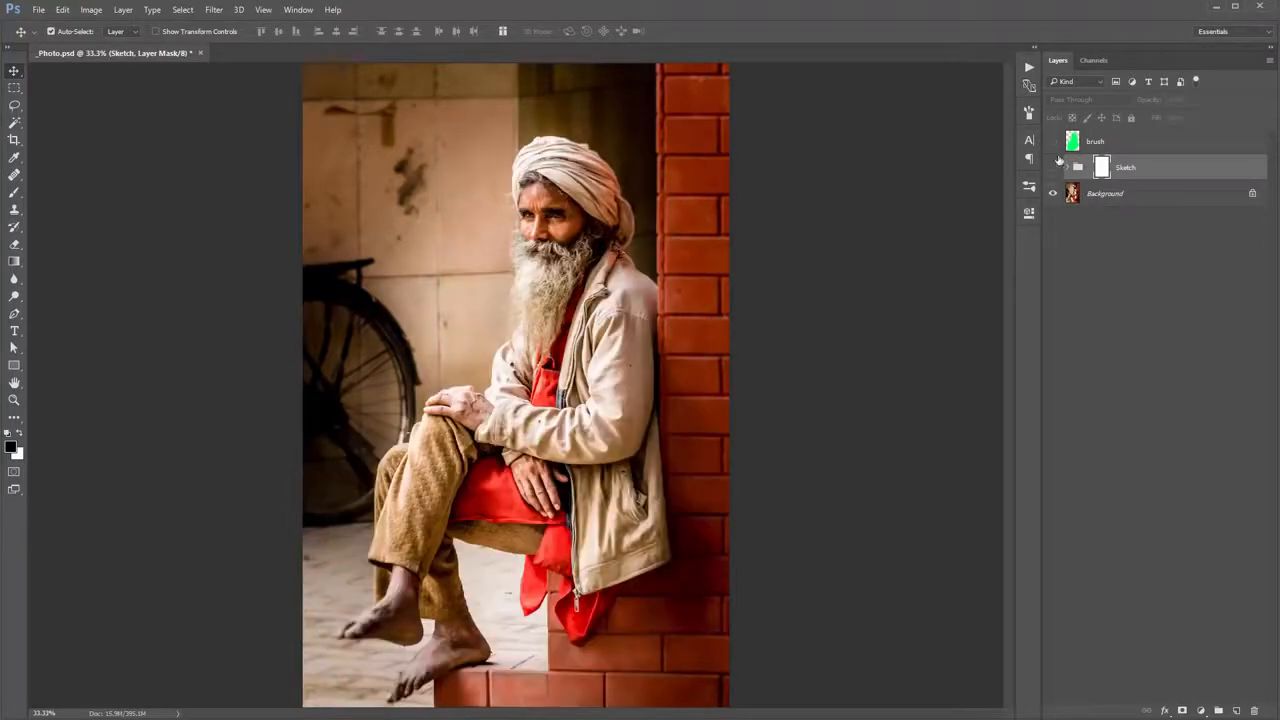
pyautogui.press('Delete')
pyautogui.click(1052, 141)
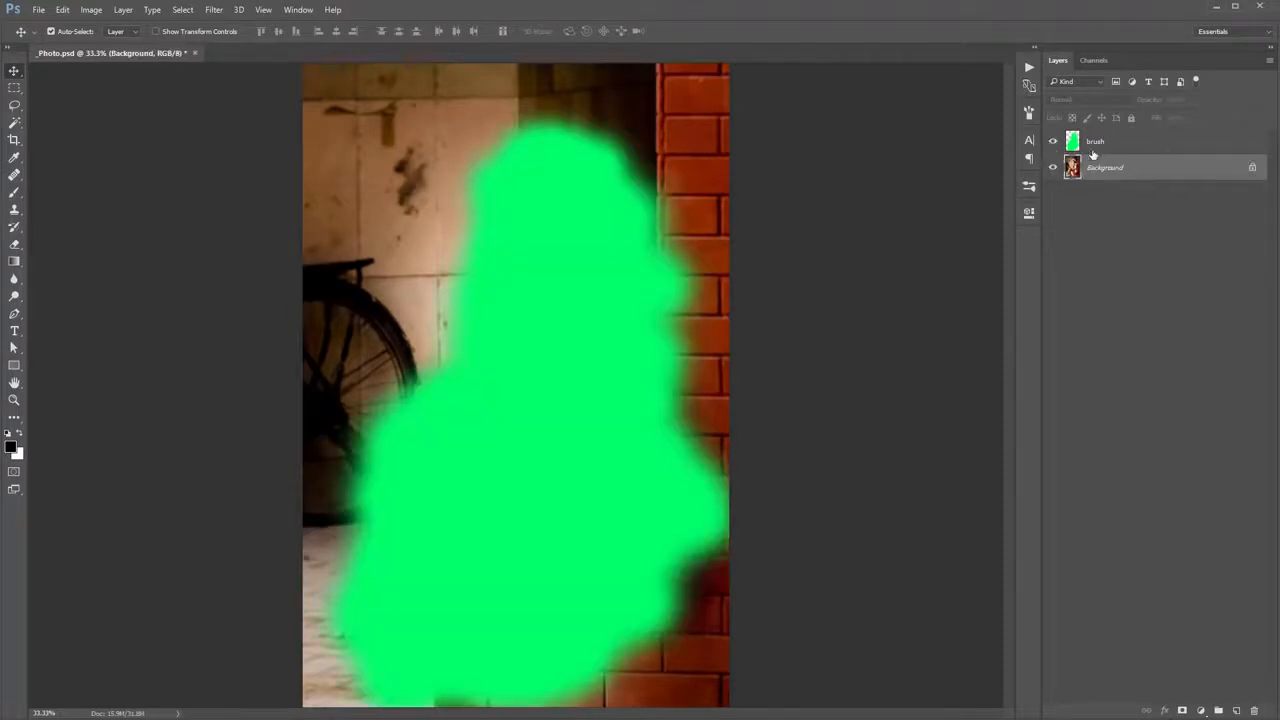
pyautogui.hotkey('ctrl', 'z')
pyautogui.click(1052, 141)
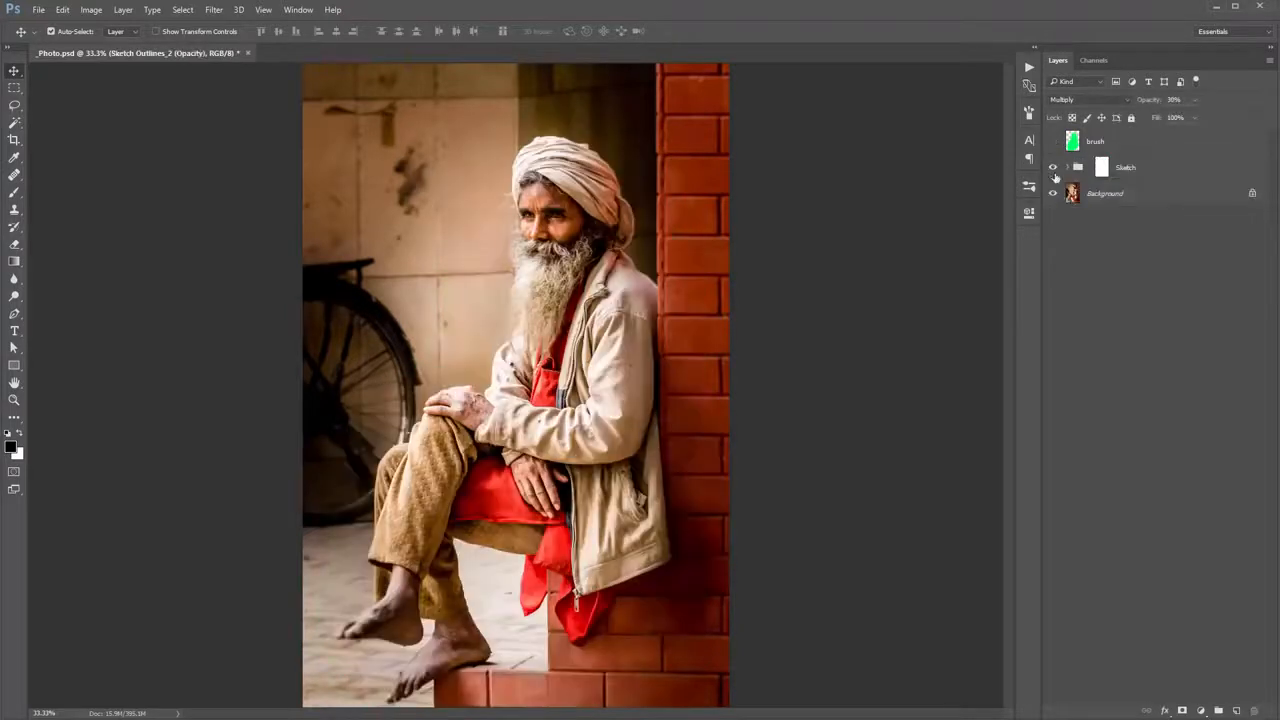
# - Show and expand the Sketch group, and select its Overall Sharpening (Opacity) layer
pyautogui.click(1052, 167)
pyautogui.click(1068, 167)
pyautogui.click(1145, 200)
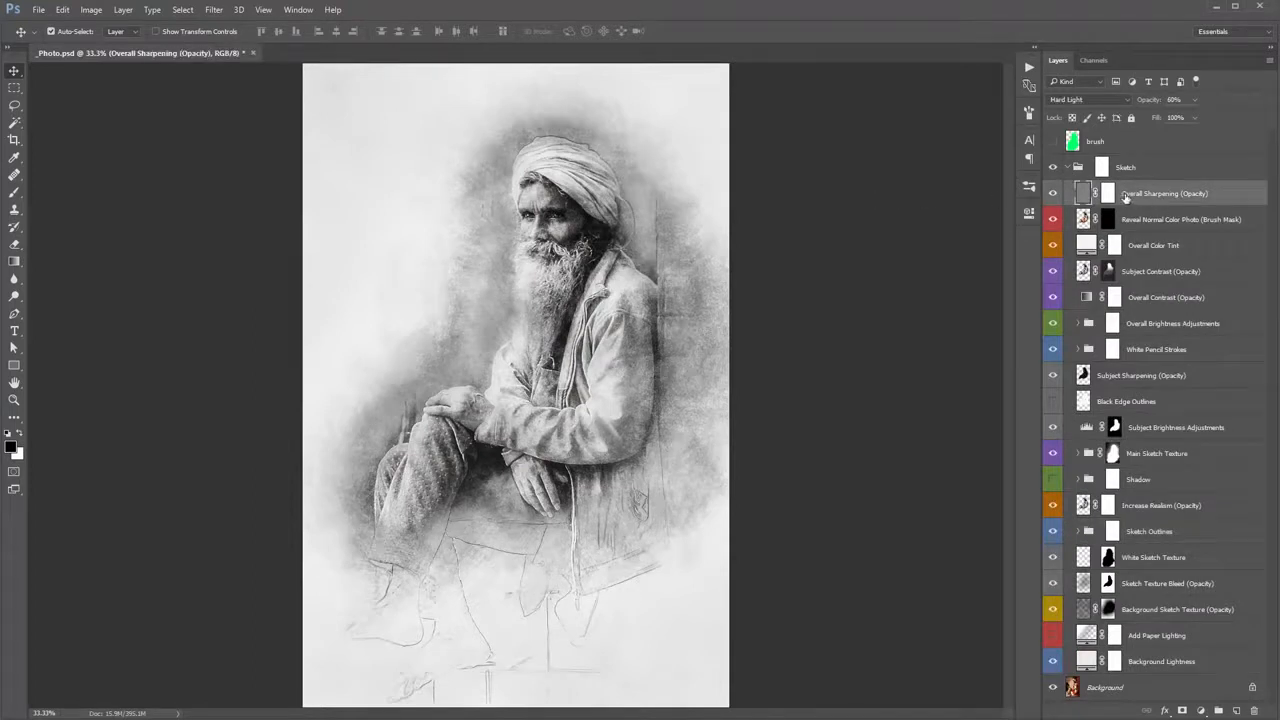
pyautogui.doubleClick(1190, 196)
pyautogui.click(1198, 194)
pyautogui.moveTo(1215, 195)
pyautogui.mouseDown()
pyautogui.moveTo(1186, 194)
pyautogui.moveTo(1213, 194)
pyautogui.mouseUp()
pyautogui.click(1182, 194)
pyautogui.press('Return')
# - Try opacities of 5% and 100% on the Overall Sharpening layer, and return it to 60%
pyautogui.moveTo(1140, 106); pyautogui.dragTo(1180, 106)
pyautogui.write('5')
pyautogui.press('Return')
pyautogui.write('100')
pyautogui.press('Return')
pyautogui.click(397, 249)
pyautogui.press('6')
# - Invert the layer mask of the Reveal Normal Color Photo (Brush Mask) layer to bring back the subject's photo colours
pyautogui.click(1145, 226)
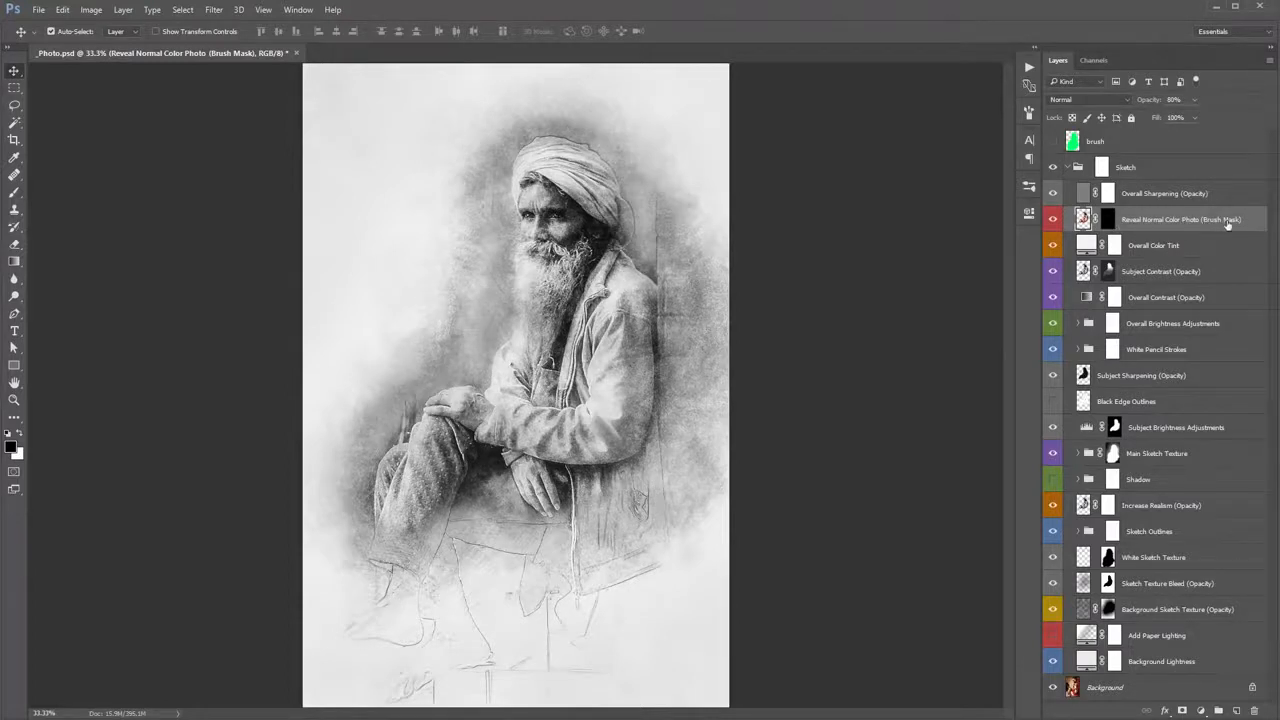
pyautogui.click(1053, 220)
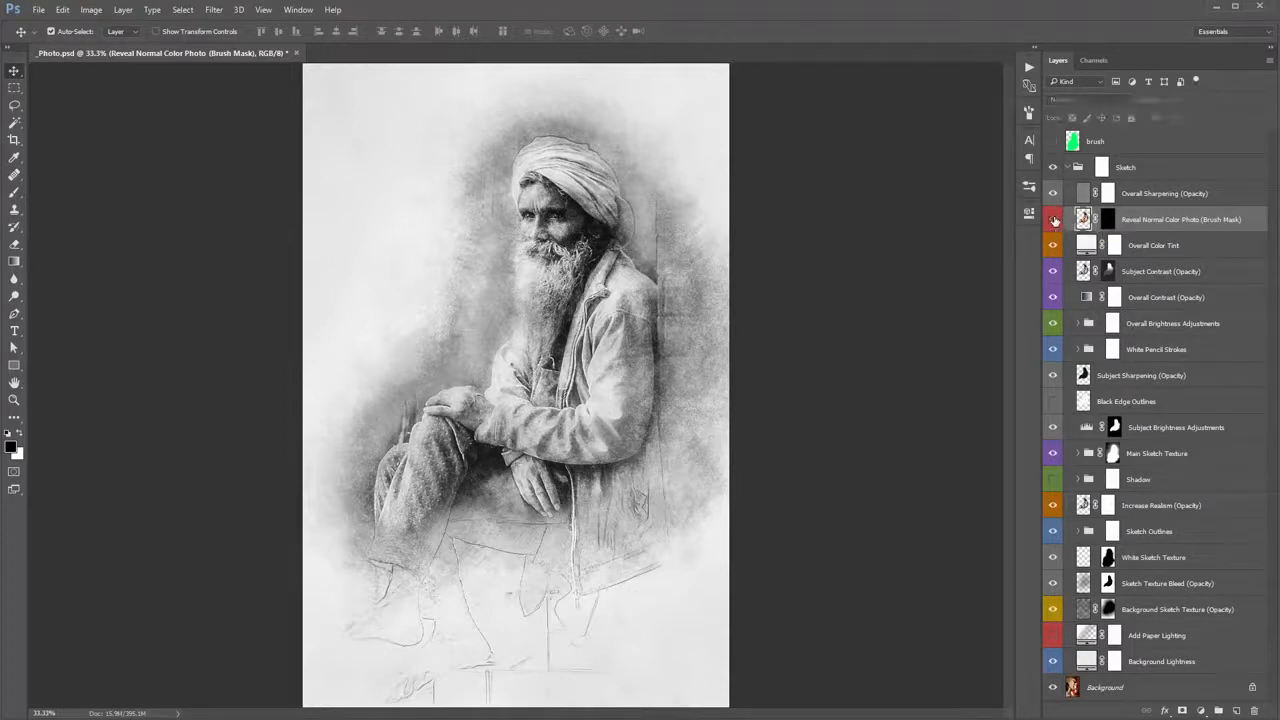
pyautogui.click(1053, 220)
pyautogui.click(1107, 220)
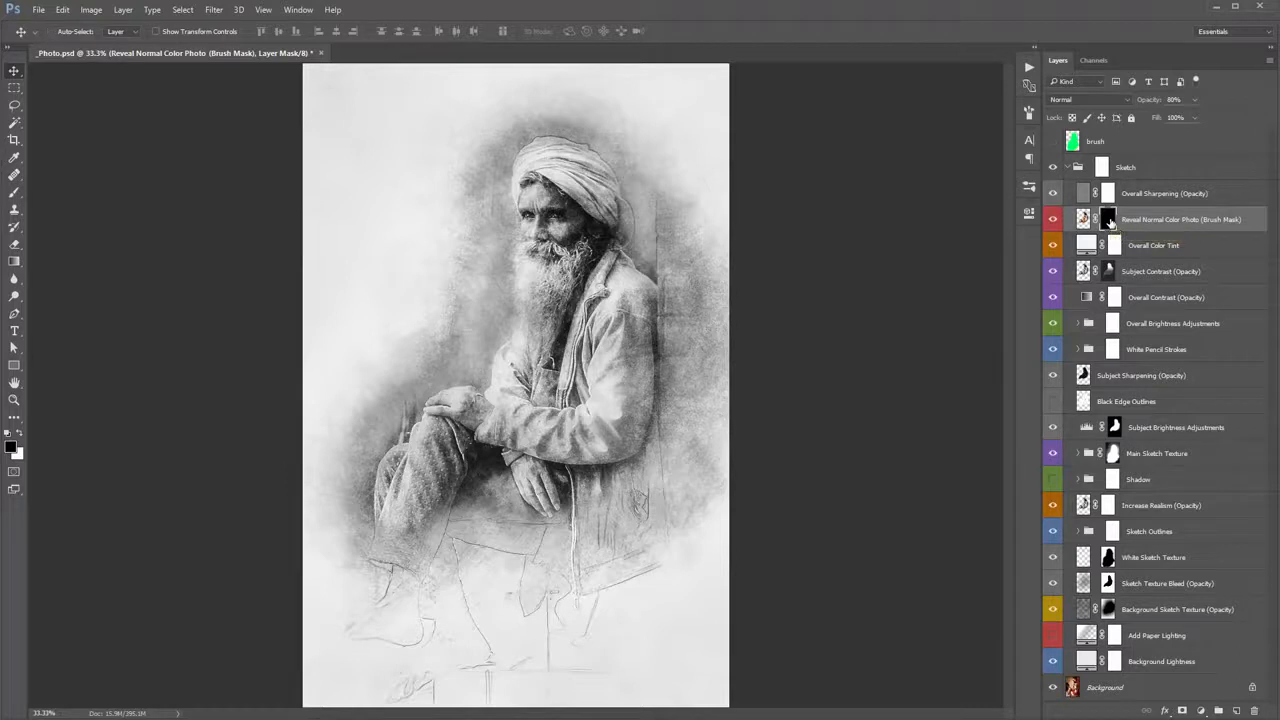
pyautogui.hotkey('ctrl', 'i')
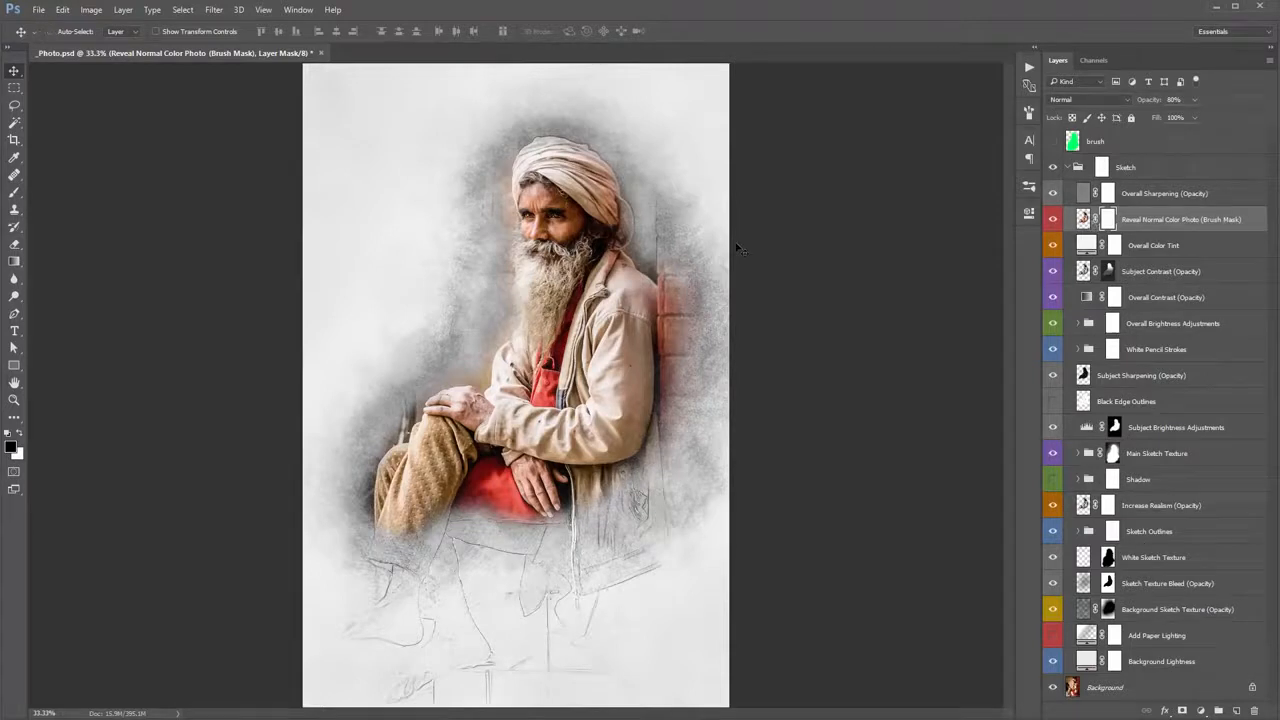
# - Invert the Reveal Normal Color Photo layer's mask to black and choose the 600 px textured brush
pyautogui.hotkey('ctrl', 'i')
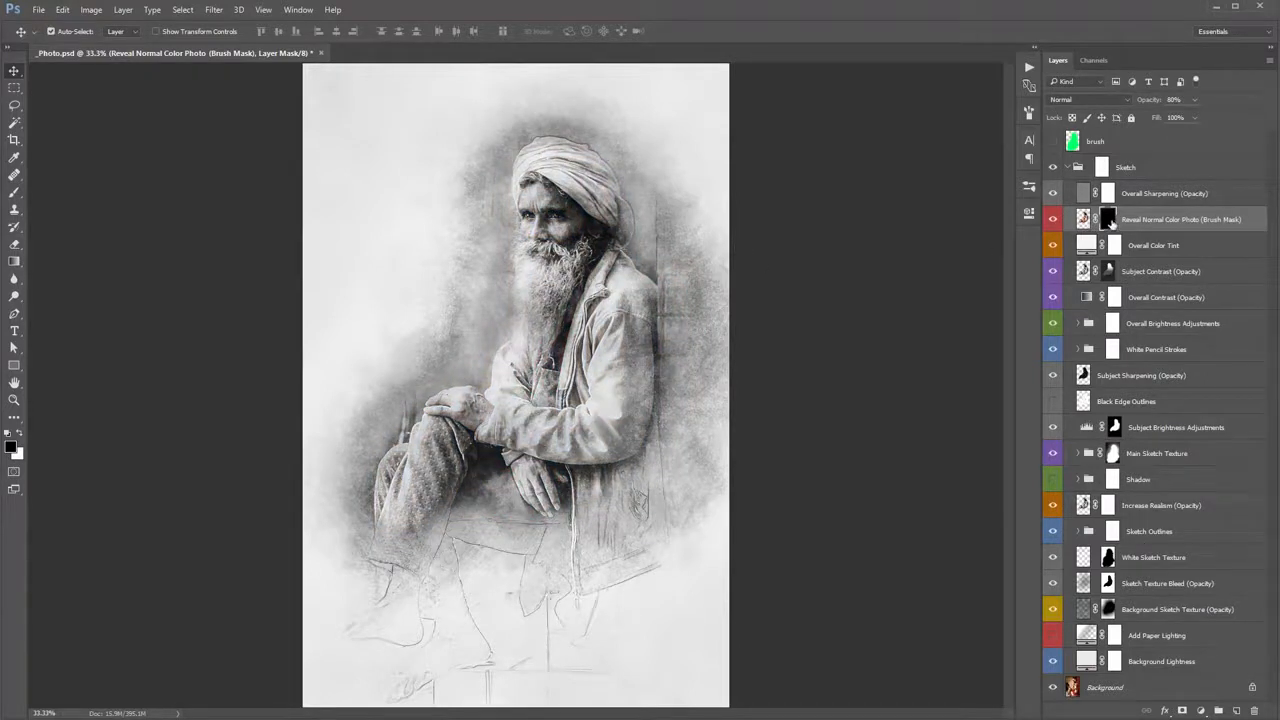
pyautogui.press('b')
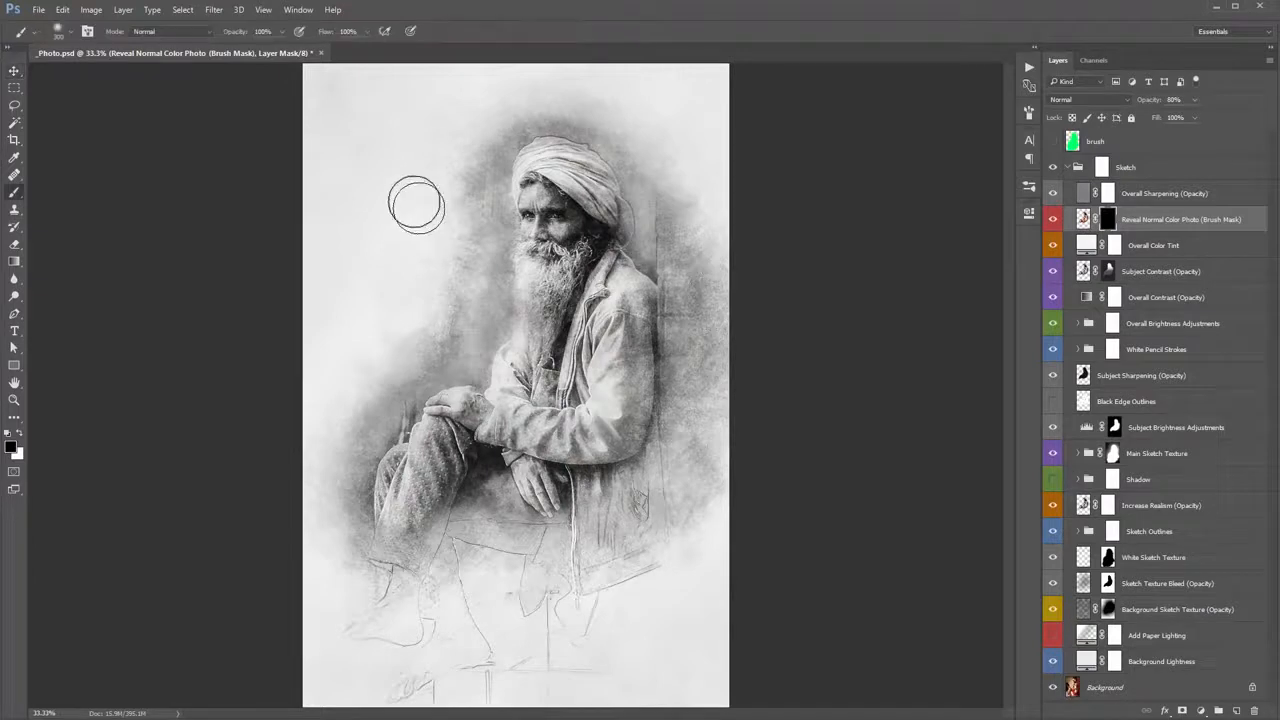
pyautogui.rightClick(406, 221)
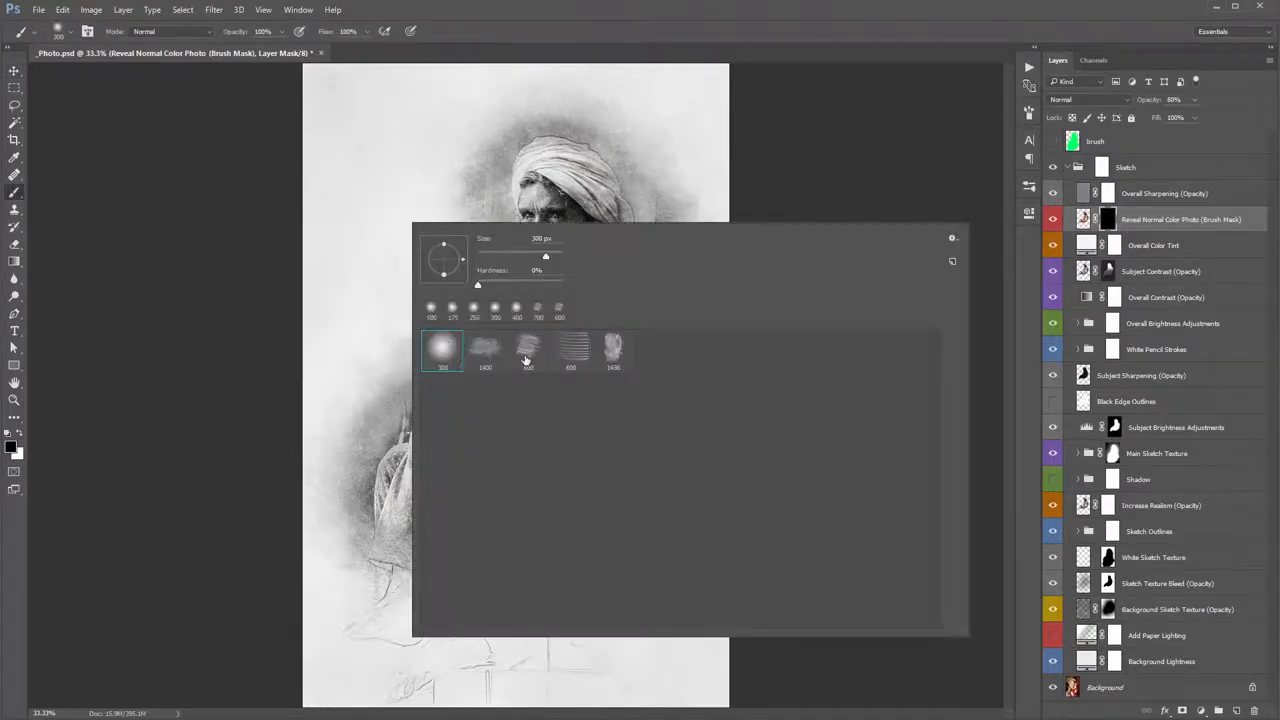
pyautogui.click(613, 350)
pyautogui.doubleClick(528, 350)
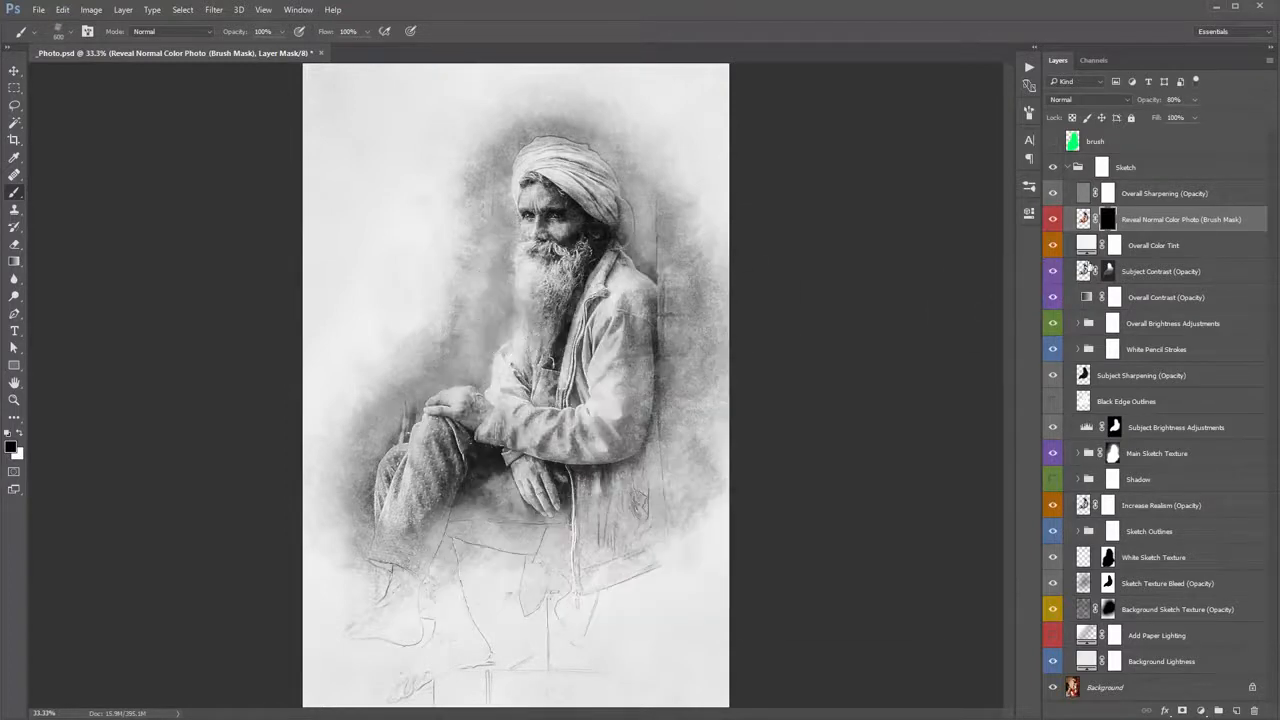
# - Paint white on the Reveal Normal Color Photo mask over the face, beard and upper jacket to bring back their photo colours
pyautogui.click(21, 433)
pyautogui.moveTo(528, 200); pyautogui.dragTo(562, 218)
pyautogui.moveTo(539, 282)
pyautogui.mouseDown()
pyautogui.moveTo(590, 337)
pyautogui.moveTo(500, 382)
pyautogui.moveTo(515, 427)
pyautogui.moveTo(465, 417)
pyautogui.moveTo(525, 307)
pyautogui.moveTo(555, 197)
pyautogui.moveTo(560, 292)
pyautogui.moveTo(520, 387)
pyautogui.moveTo(455, 422)
pyautogui.moveTo(545, 400)
pyautogui.moveTo(570, 289)
pyautogui.moveTo(636, 226)
pyautogui.moveTo(660, 255)
pyautogui.mouseUp()
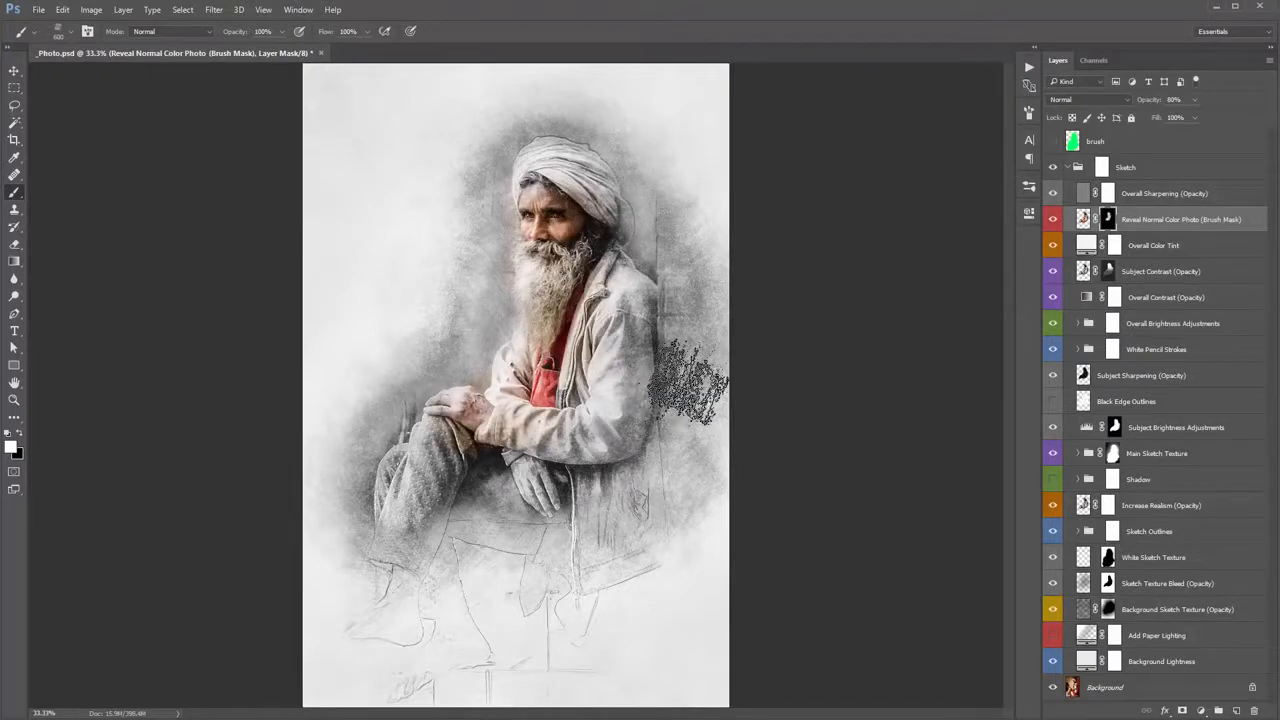
pyautogui.press('v')
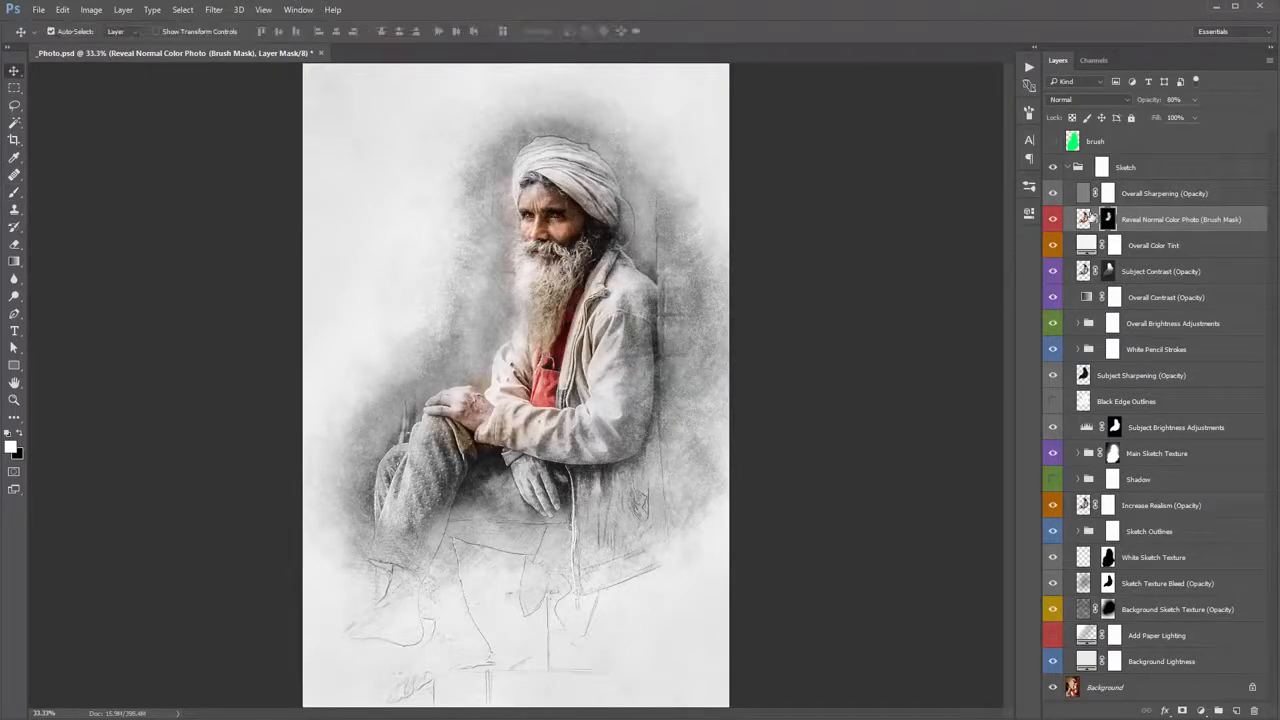
# - Try blend modes such as Overlay and Color on the Reveal Normal Color Photo layer, and return it to Normal
pyautogui.click(1068, 101)
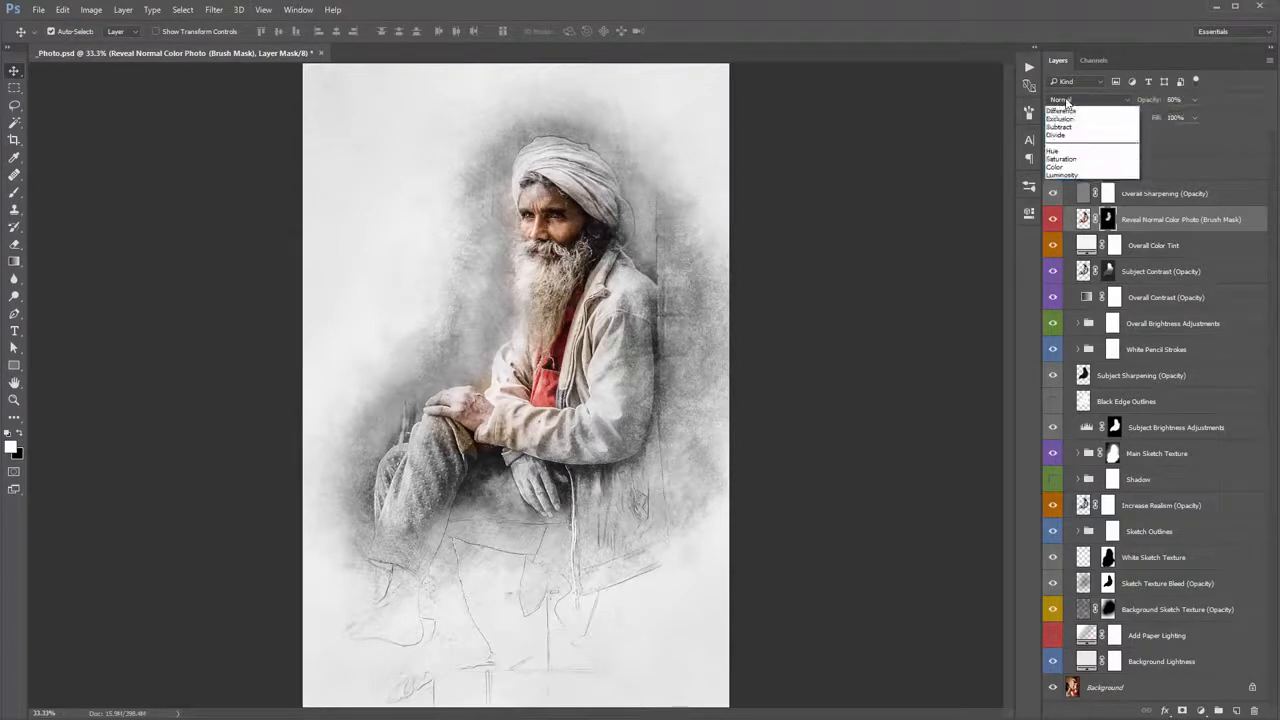
pyautogui.press('Escape')
pyautogui.hotkey('shift', 'alt', 'f')
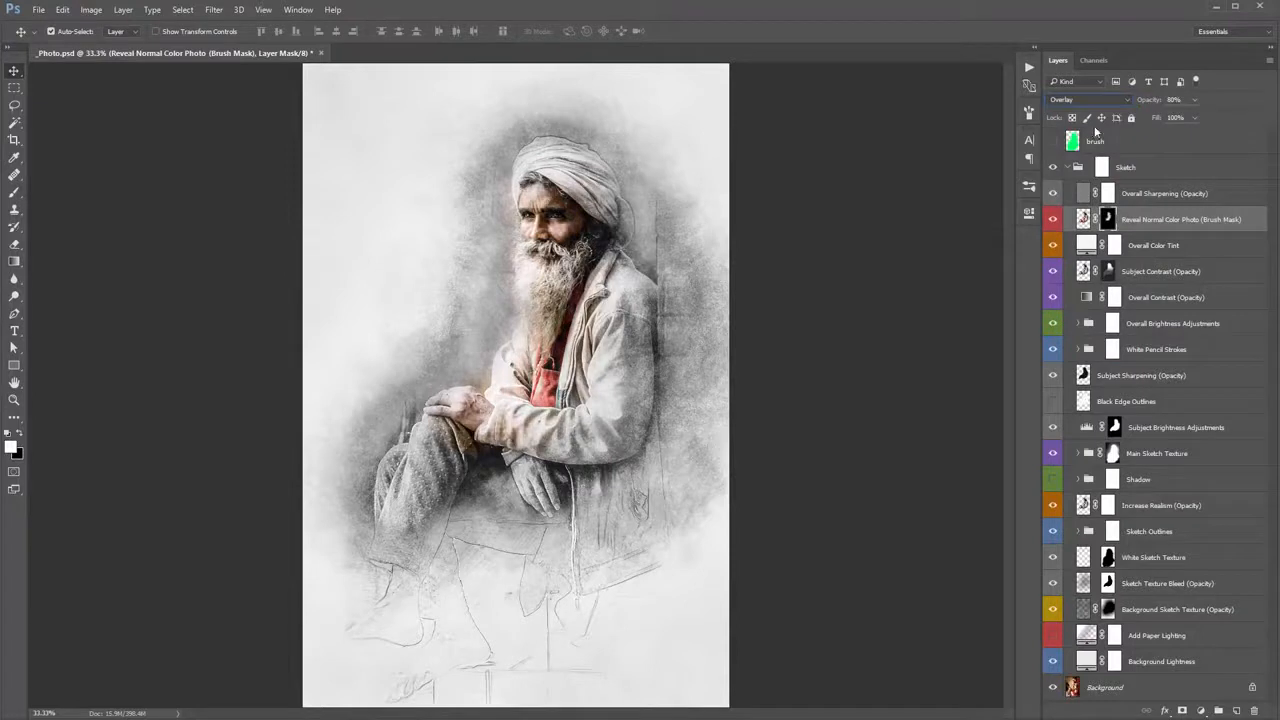
pyautogui.hotkey('shift', 'alt', 'h')
pyautogui.hotkey('shift', 'alt', 'o')
pyautogui.click(1083, 101)
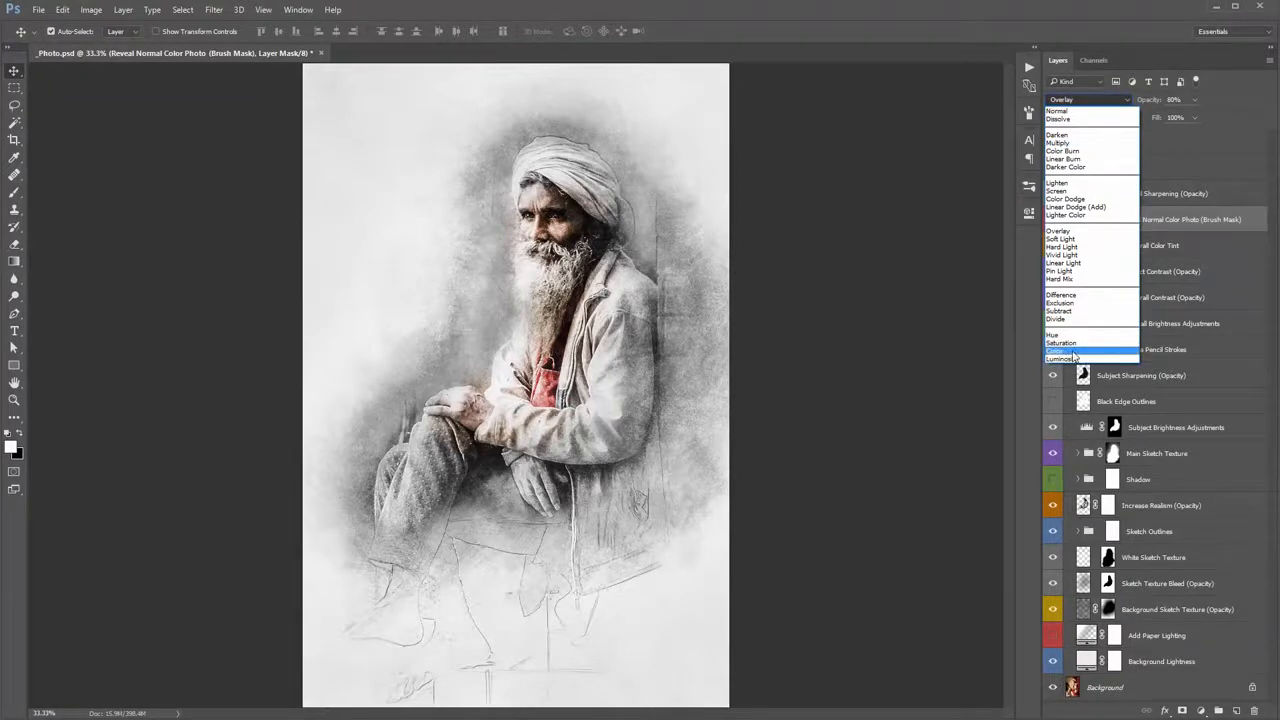
pyautogui.click(1073, 352)
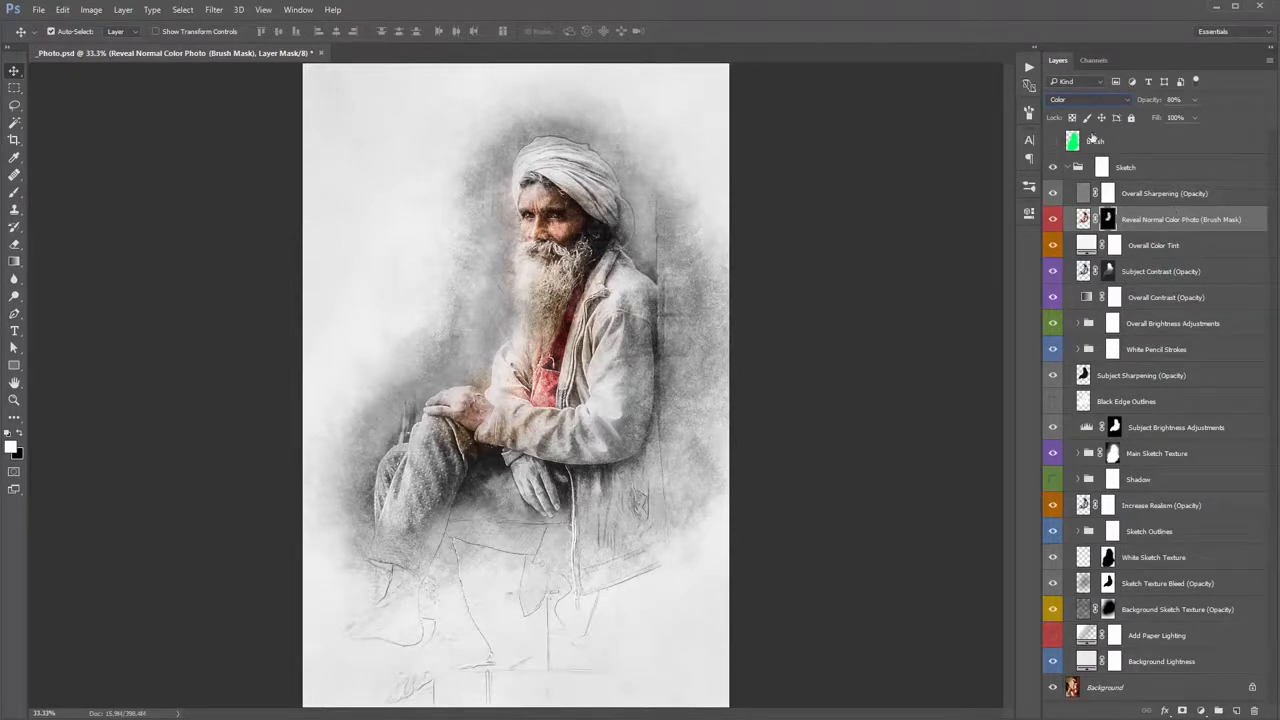
pyautogui.click(1069, 101)
pyautogui.click(1070, 111)
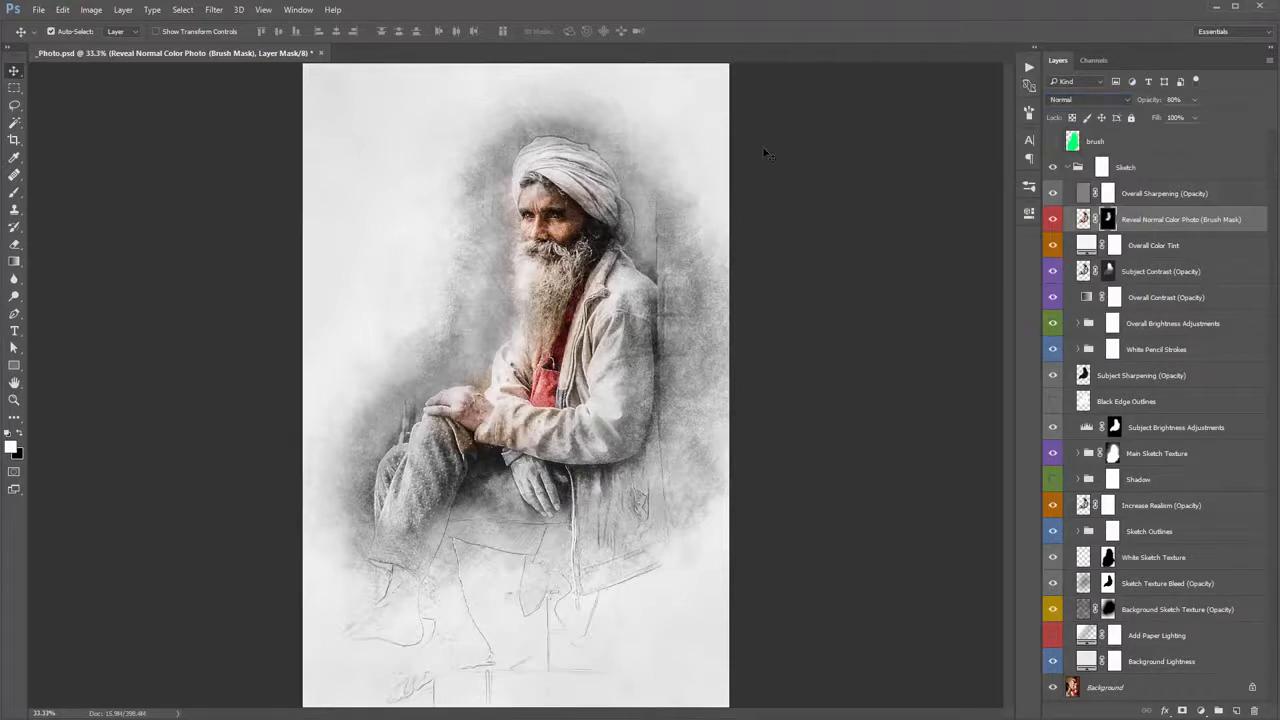
# - Undo and redo the last blend mode change to compare Normal with Color, leave Color, and hide the Reveal Normal Color Photo layer
pyautogui.hotkey('ctrl', 'z')
pyautogui.hotkey('ctrl', 'z')
pyautogui.hotkey('ctrl', 'z')
pyautogui.hotkey('ctrl', 'z')
pyautogui.hotkey('ctrl', 'z')
pyautogui.hotkey('ctrl', 'z')
pyautogui.hotkey('ctrl', 'z')
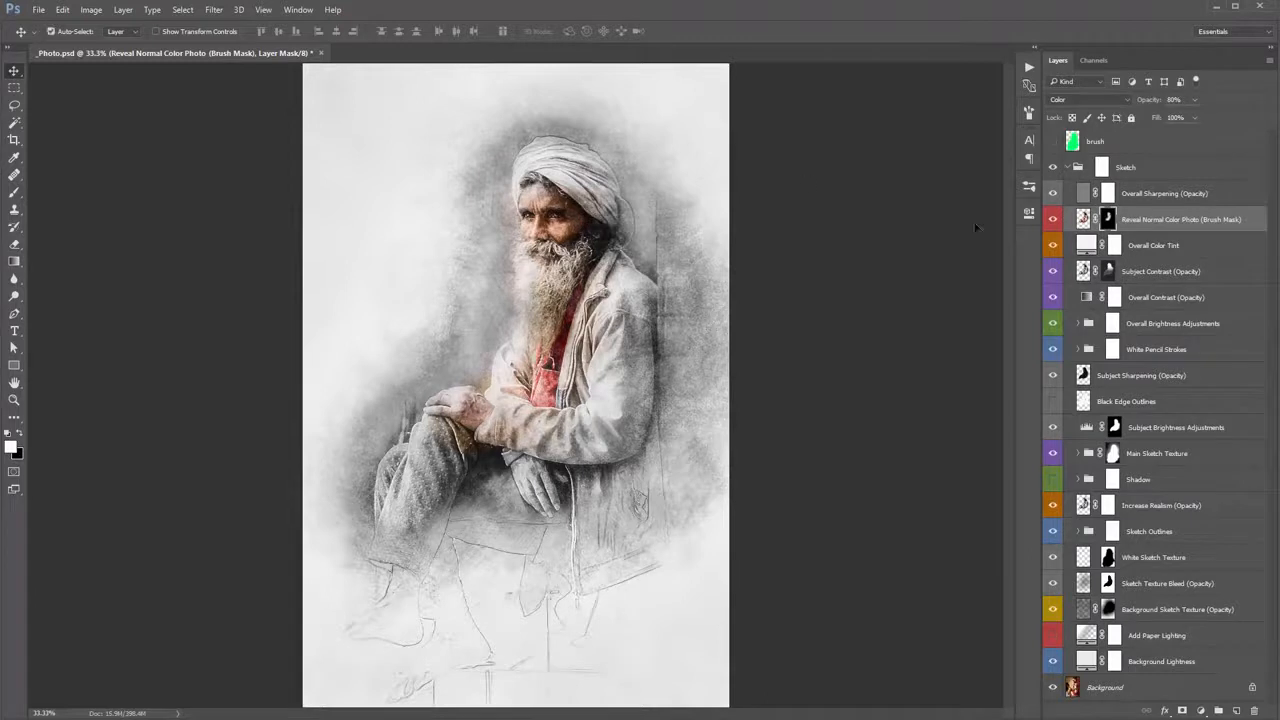
pyautogui.click(1052, 222)
# - Try a cream fill of #f6e7ca on the Overall Color Tint layer, and hide that layer
pyautogui.click(1122, 248)
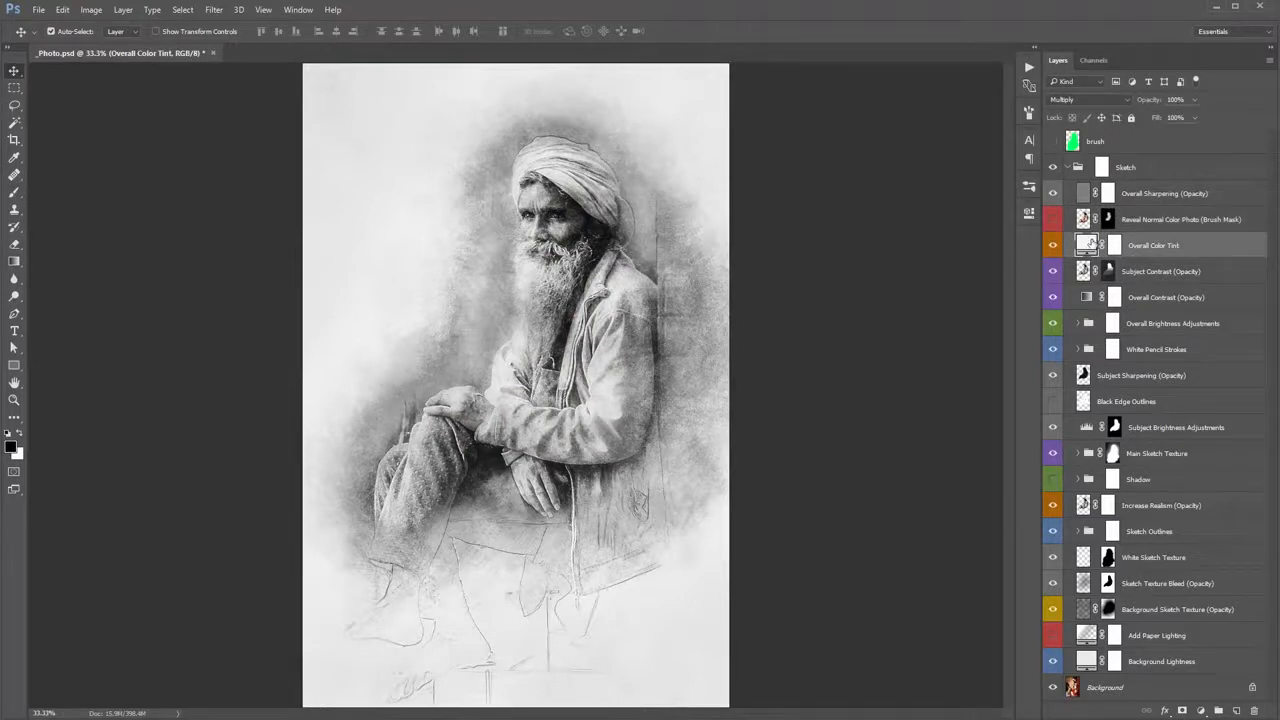
pyautogui.doubleClick(1088, 244)
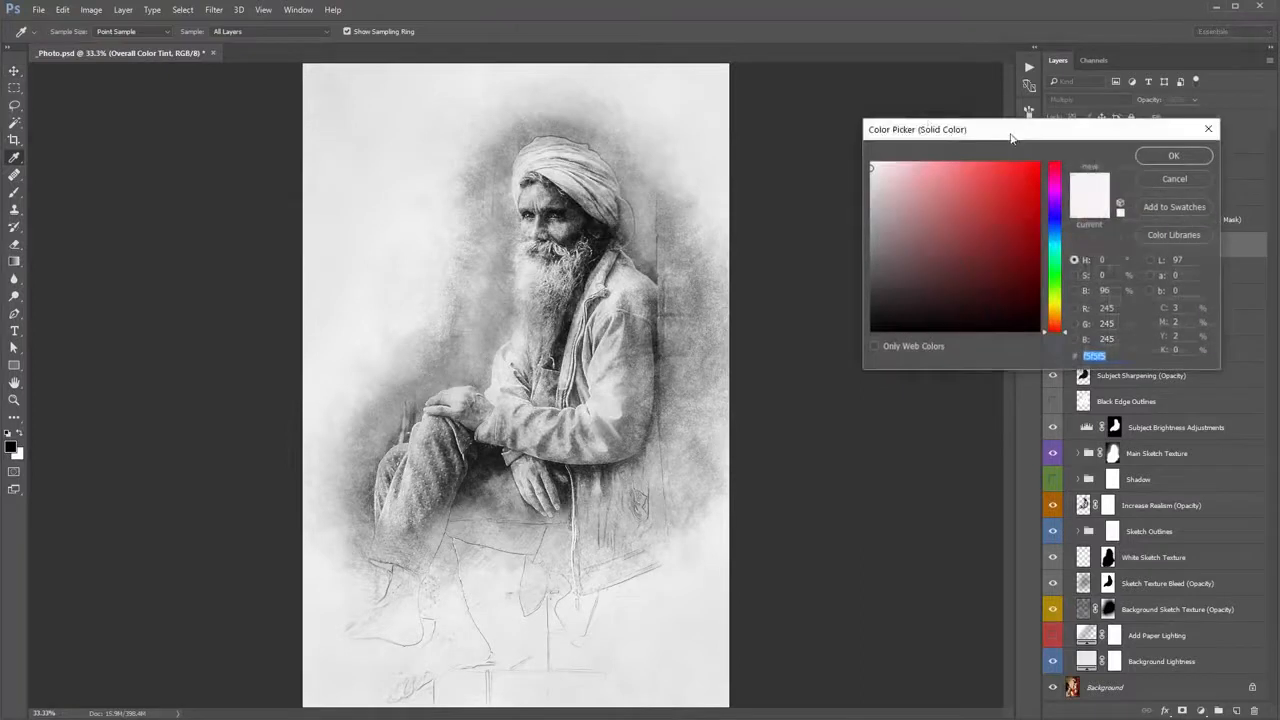
pyautogui.moveTo(1010, 137); pyautogui.dragTo(904, 124)
pyautogui.moveTo(953, 310); pyautogui.dragTo(953, 305)
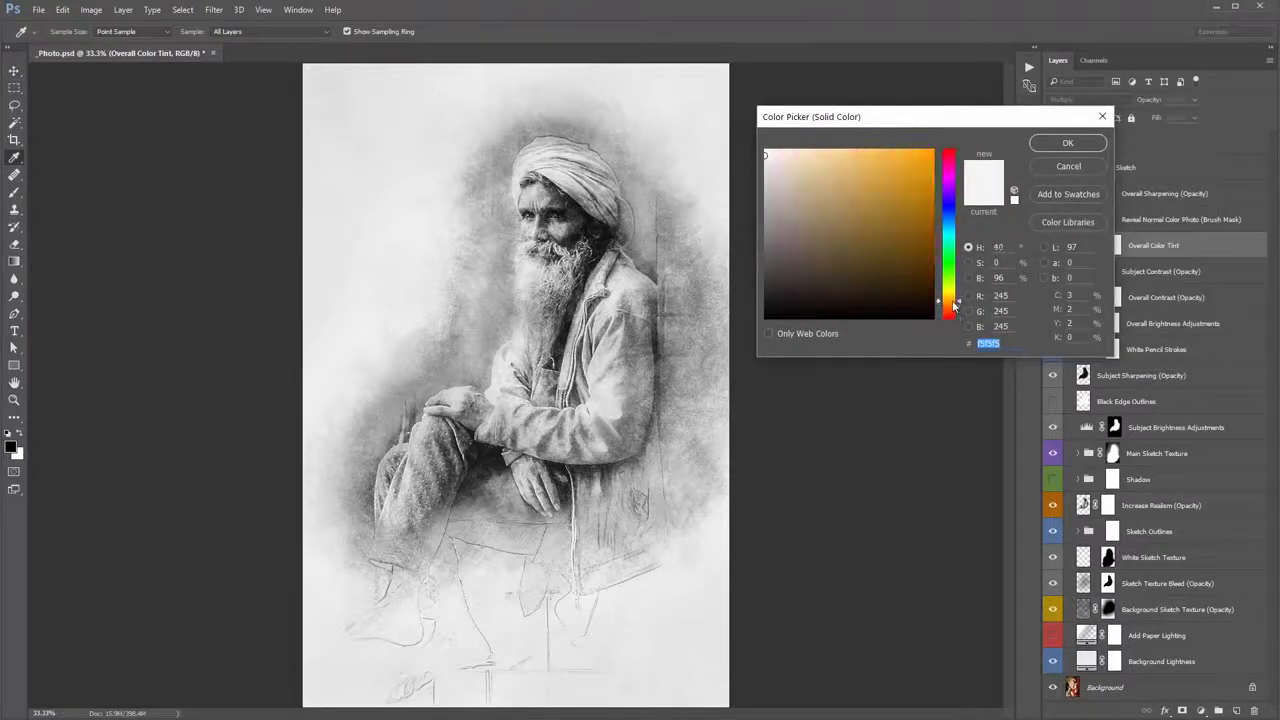
pyautogui.moveTo(794, 157); pyautogui.dragTo(795, 154)
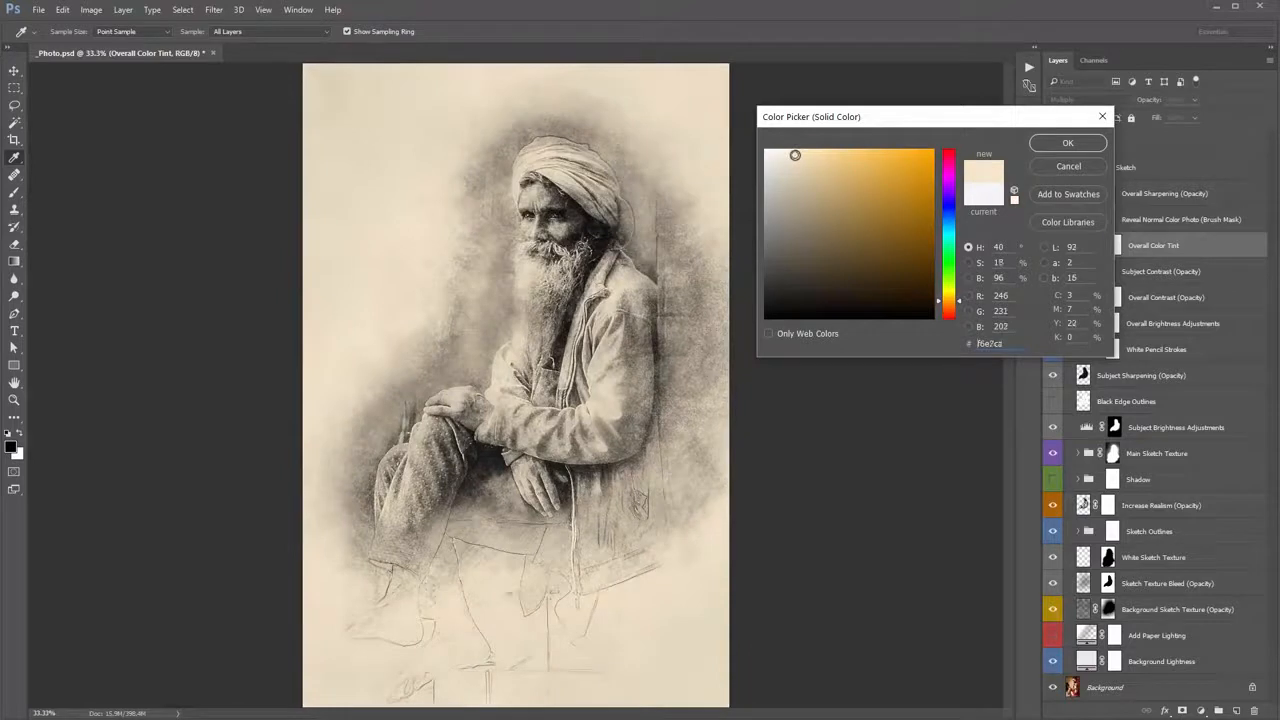
pyautogui.click(1067, 143)
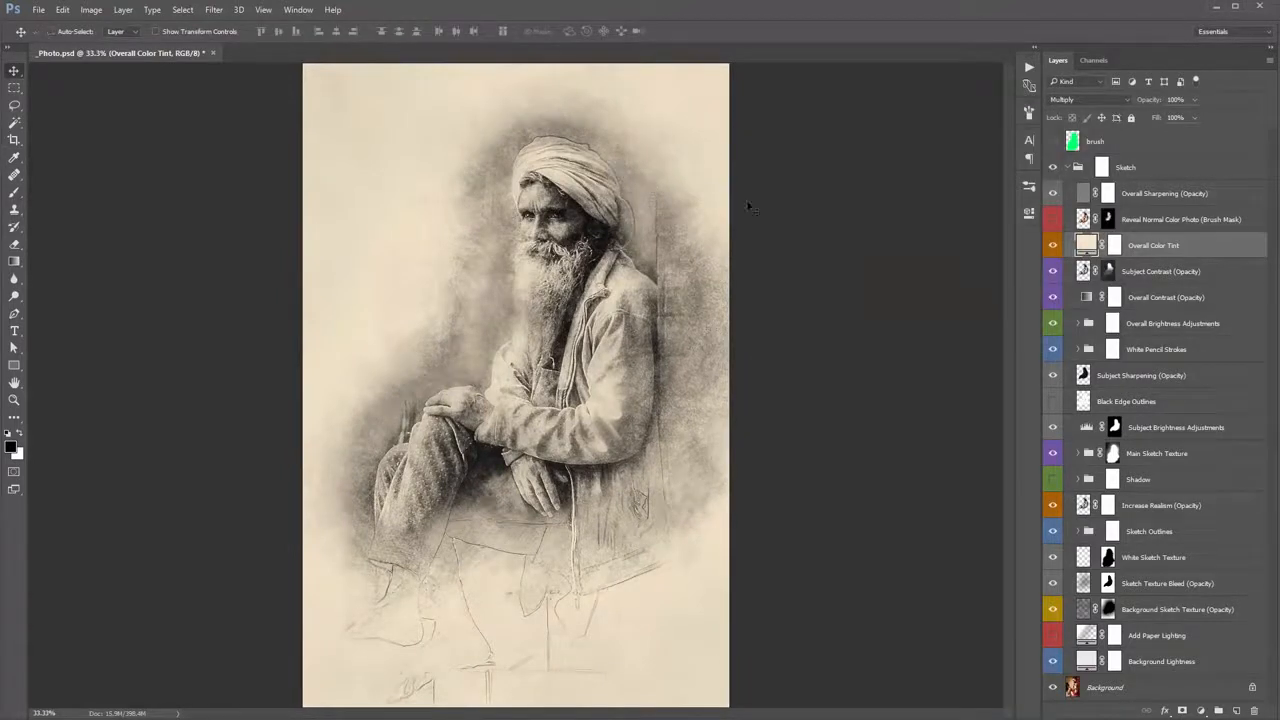
pyautogui.click(1052, 246)
pyautogui.click(1053, 248)
# - Try different opacities on the Subject Contrast layer, and set the Overall Contrast layer's opacity to 50%
pyautogui.click(1140, 278)
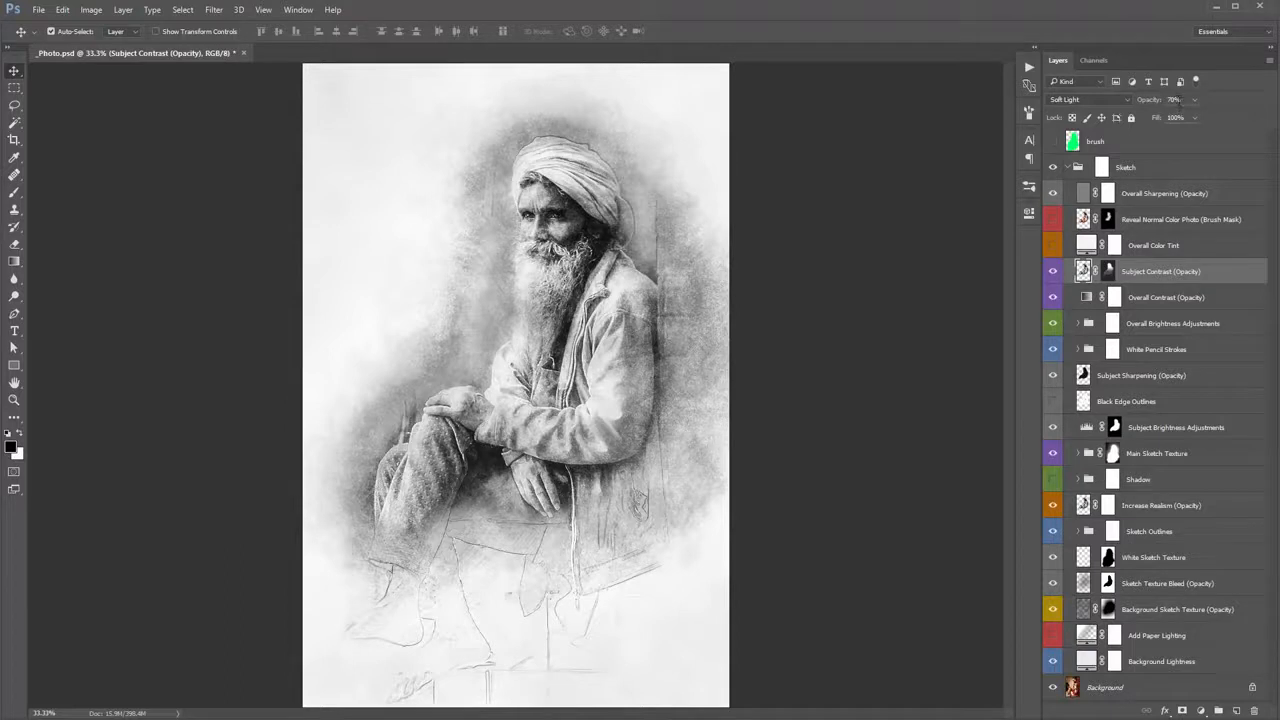
pyautogui.moveTo(1146, 103); pyautogui.dragTo(600, 240)
pyautogui.click(1148, 305)
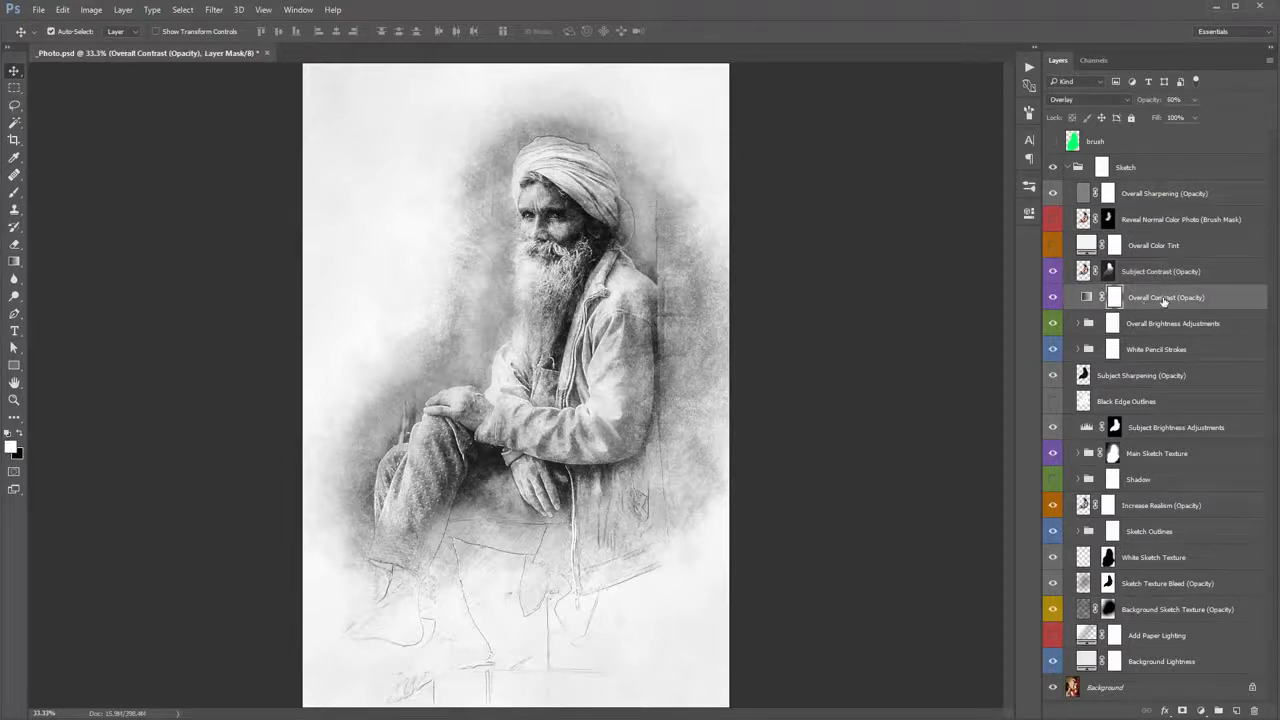
pyautogui.moveTo(1153, 106); pyautogui.dragTo(371, 214)
pyautogui.press('5')
# - Toggle the Overall Brightness Adjustments group off and on to compare its effect on the sketch
pyautogui.click(1160, 324)
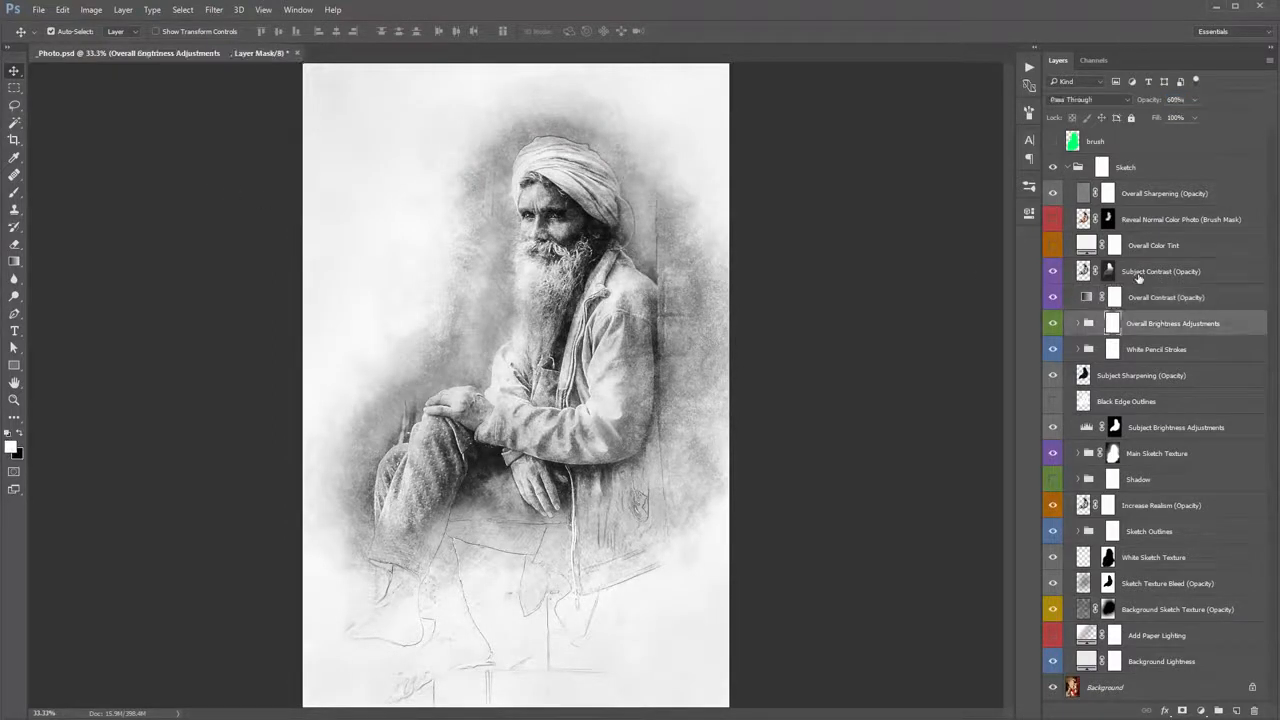
pyautogui.click(1052, 326)
pyautogui.click(1052, 326)
pyautogui.click(1052, 326)
pyautogui.click(1052, 326)
pyautogui.click(1052, 326)
pyautogui.click(1052, 326)
# - Expand the Overall Brightness Adjustments group, hide its four entries and show them again one by one to examine each effect
pyautogui.click(1077, 324)
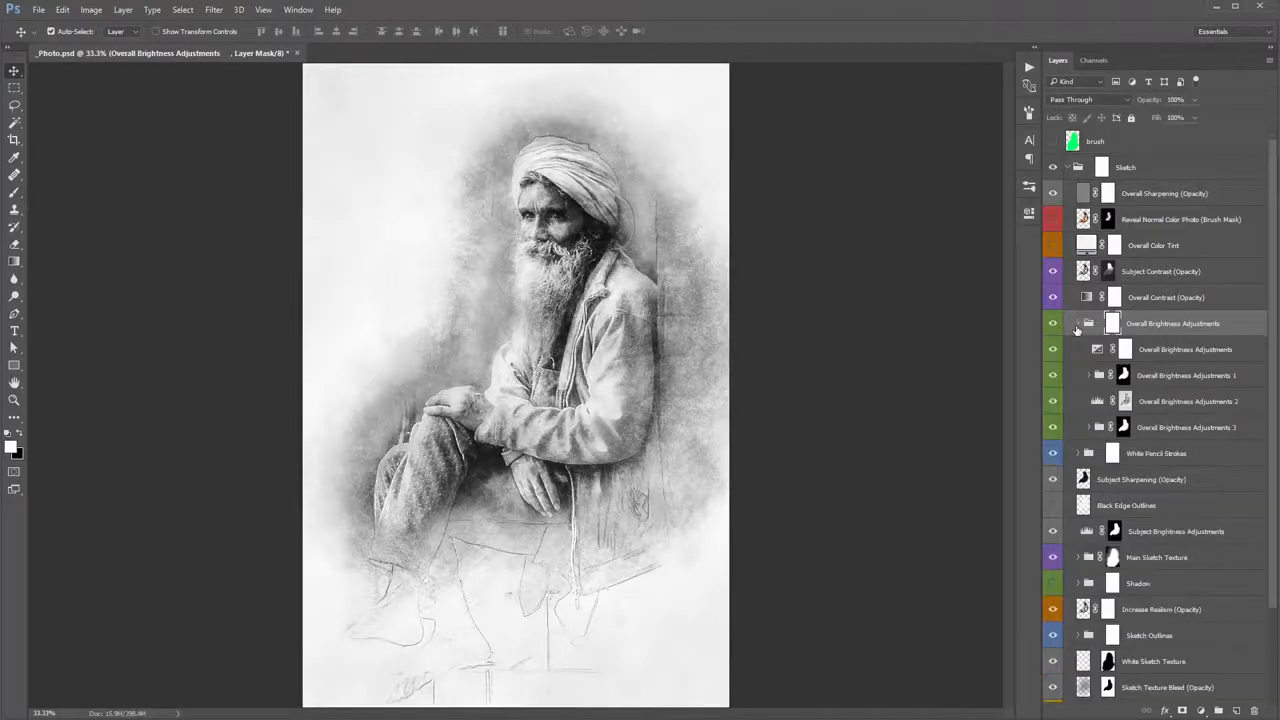
pyautogui.click(1161, 352)
pyautogui.keyDown('shift'); pyautogui.click(1181, 428); pyautogui.keyUp('shift')
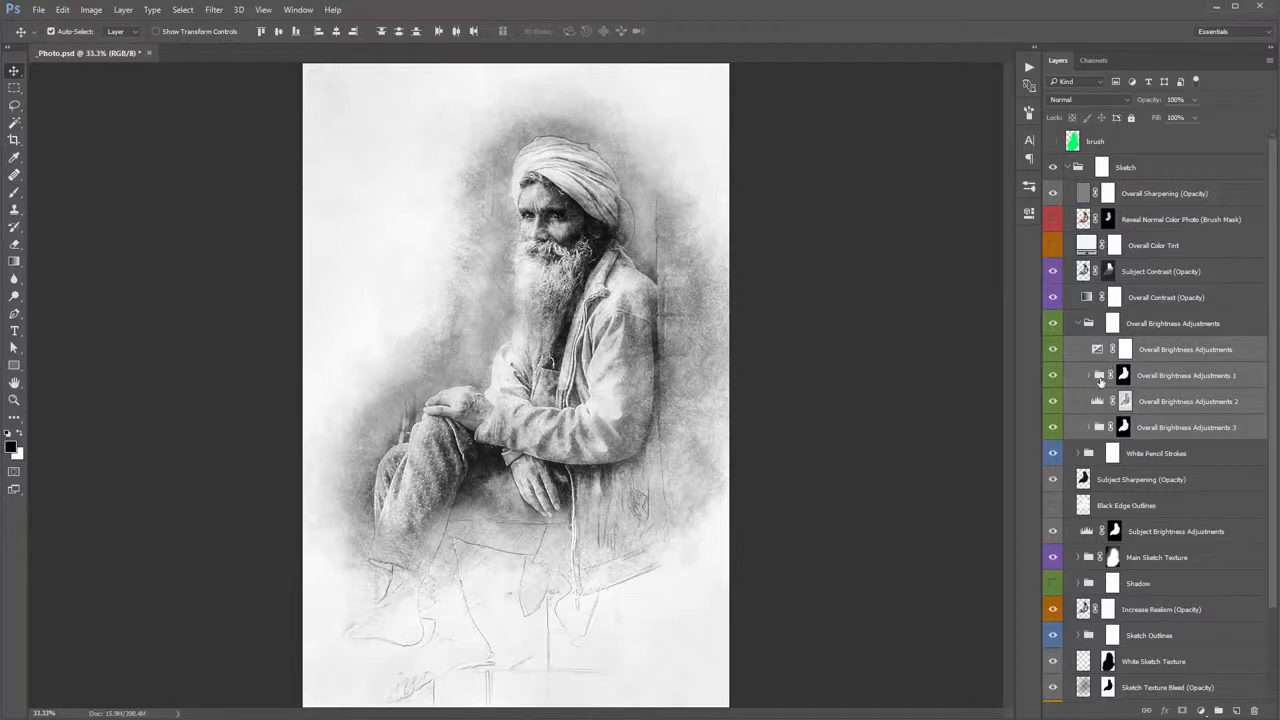
pyautogui.click(1158, 356)
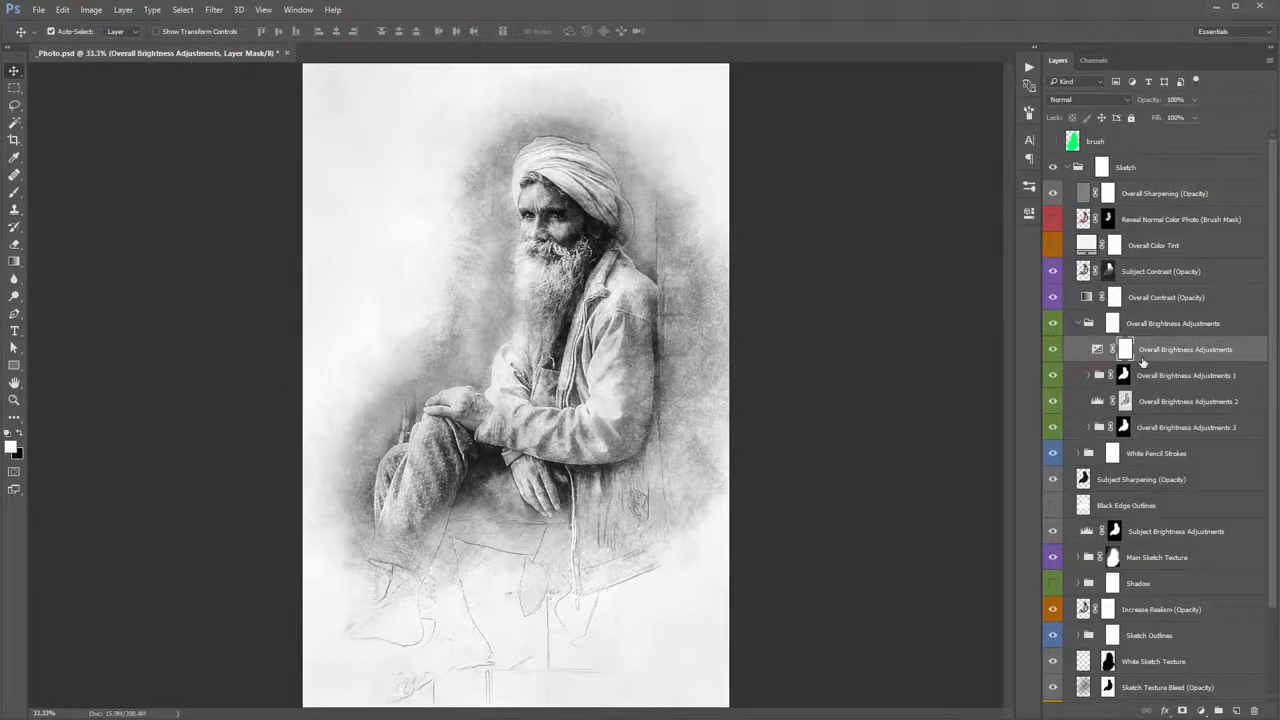
pyautogui.moveTo(1054, 351); pyautogui.dragTo(1053, 441)
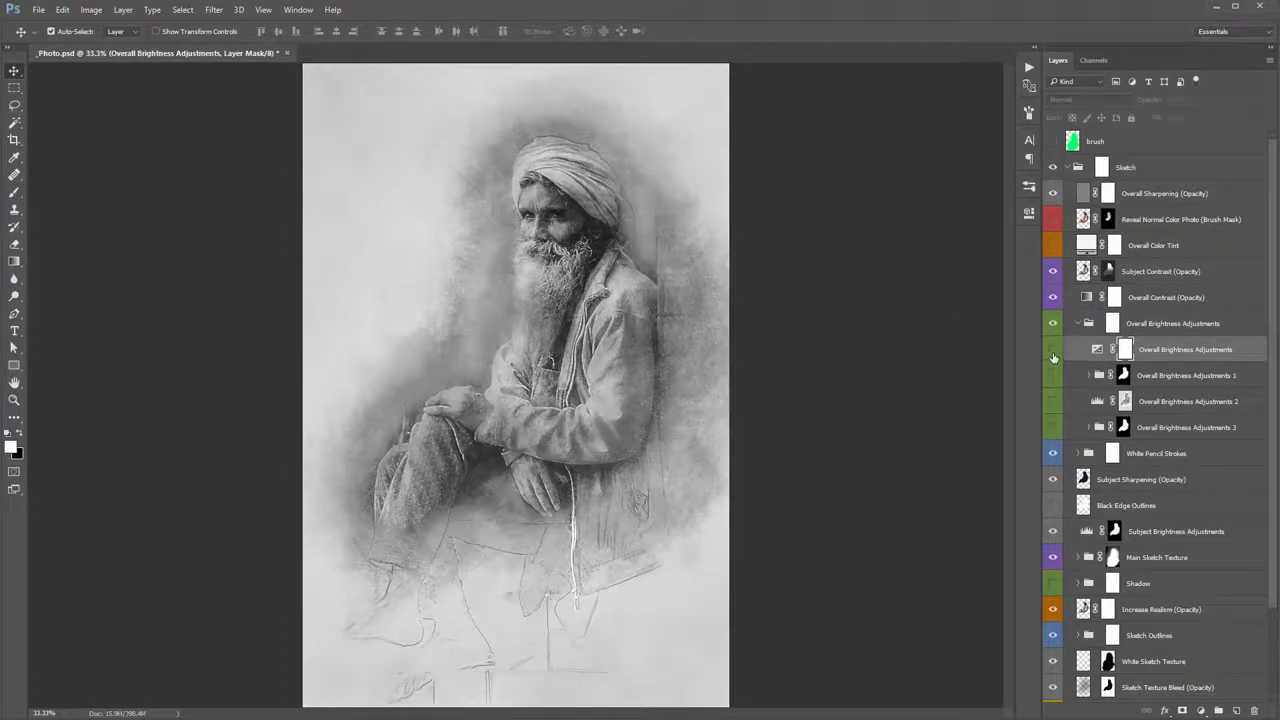
pyautogui.click(1052, 355)
pyautogui.click(1052, 376)
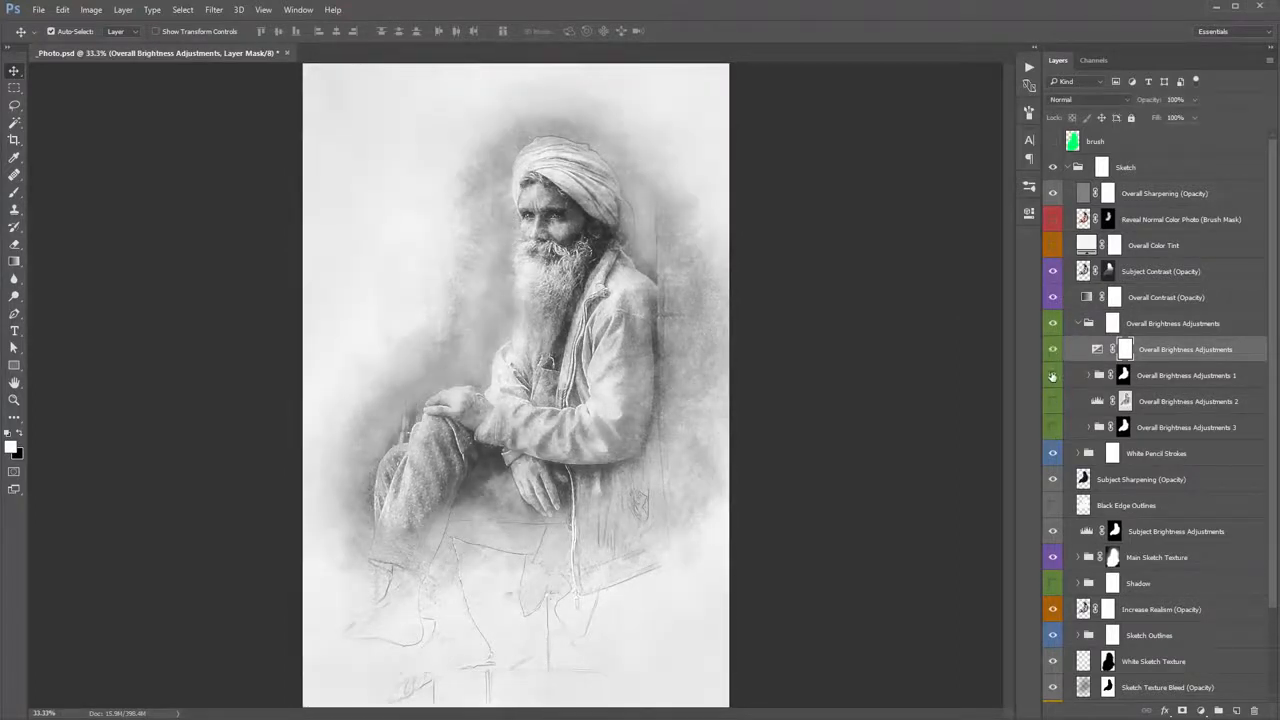
pyautogui.click(1053, 401)
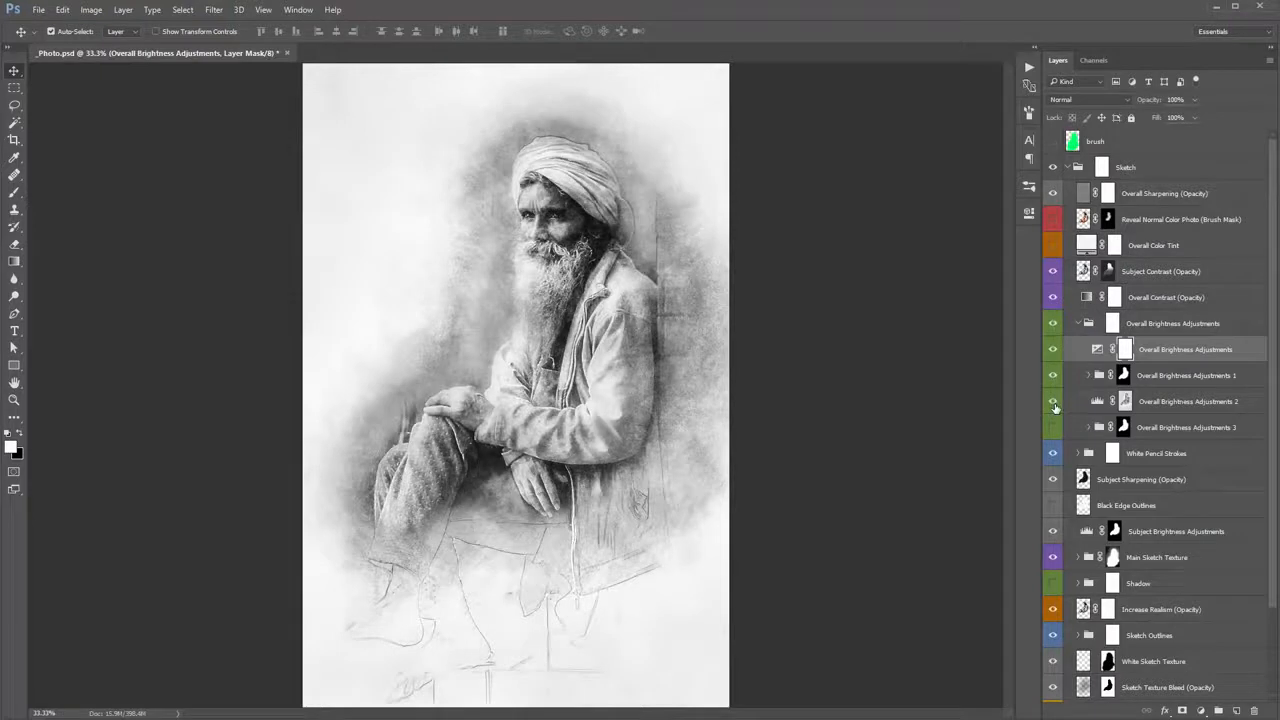
pyautogui.click(1052, 428)
# - Adjust the exposure layer in the Overall Brightness Adjustments group, with exposure at +0.50 and gamma correction at 1.07
pyautogui.doubleClick(1097, 349)
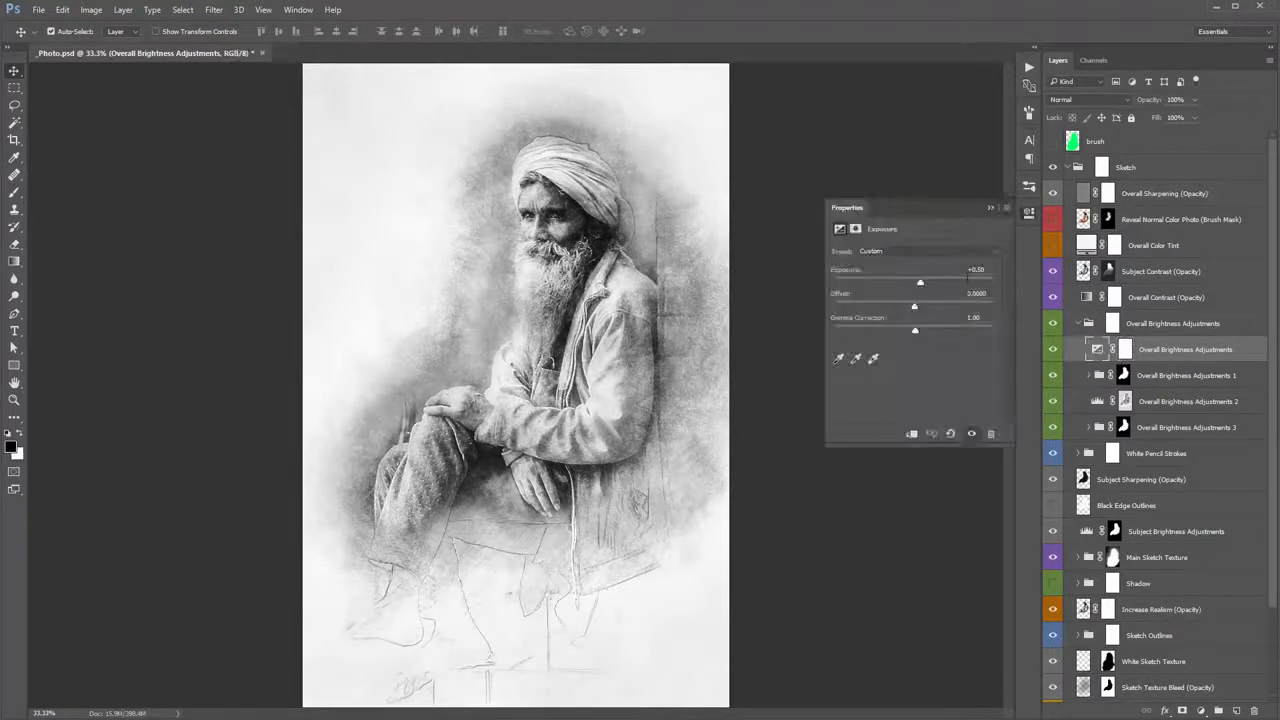
pyautogui.moveTo(921, 289); pyautogui.dragTo(921, 283)
pyautogui.moveTo(915, 328)
pyautogui.mouseDown()
pyautogui.moveTo(935, 331)
pyautogui.moveTo(911, 333)
pyautogui.mouseUp()
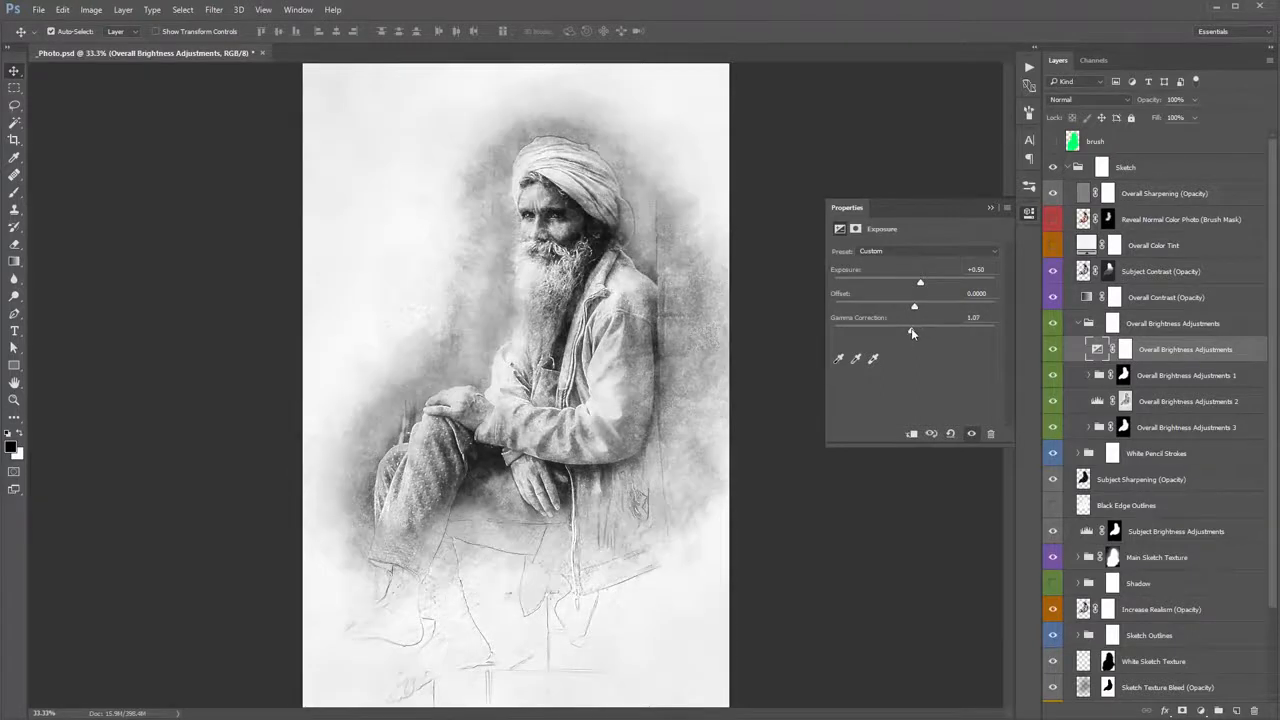
pyautogui.click(990, 207)
# - Try a levels change on the Overall Brightness Adjustments 2 layer, undo it and collapse the Overall Brightness Adjustments group
pyautogui.click(1140, 376)
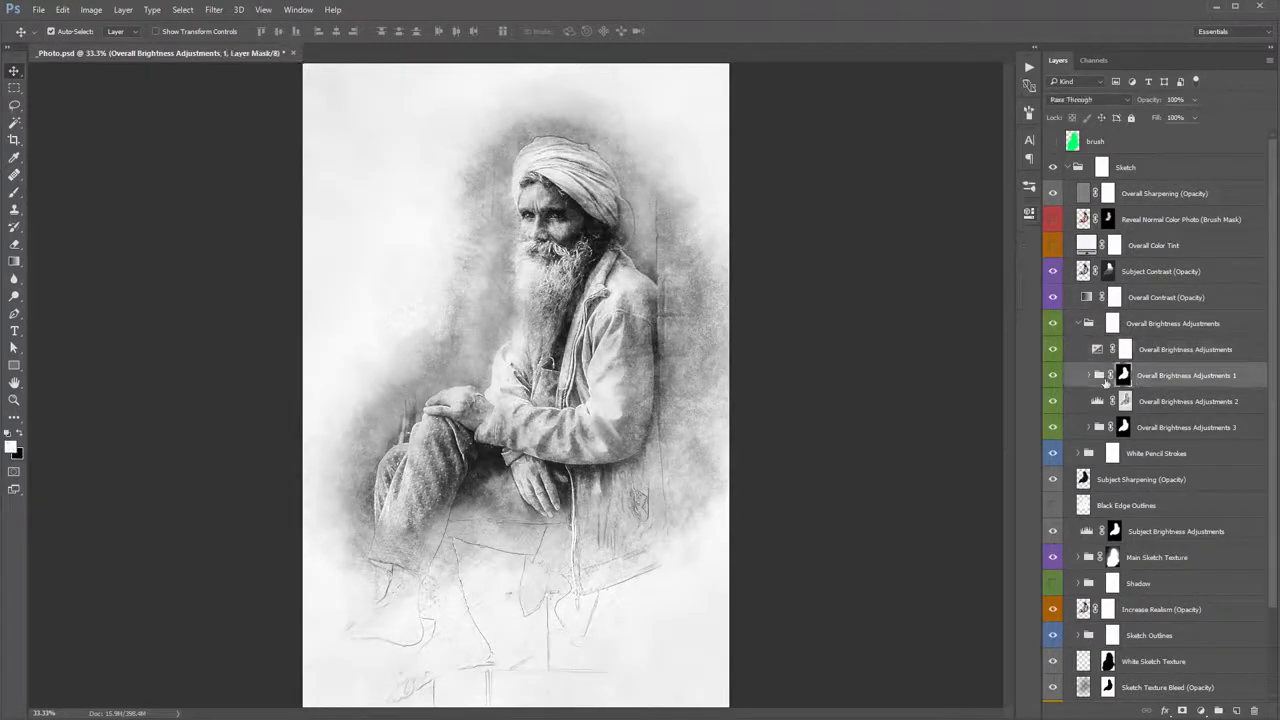
pyautogui.doubleClick(1096, 401)
pyautogui.moveTo(898, 348)
pyautogui.mouseDown()
pyautogui.moveTo(886, 350)
pyautogui.moveTo(913, 352)
pyautogui.moveTo(902, 352)
pyautogui.mouseUp()
pyautogui.hotkey('ctrl', 'z')
pyautogui.click(988, 209)
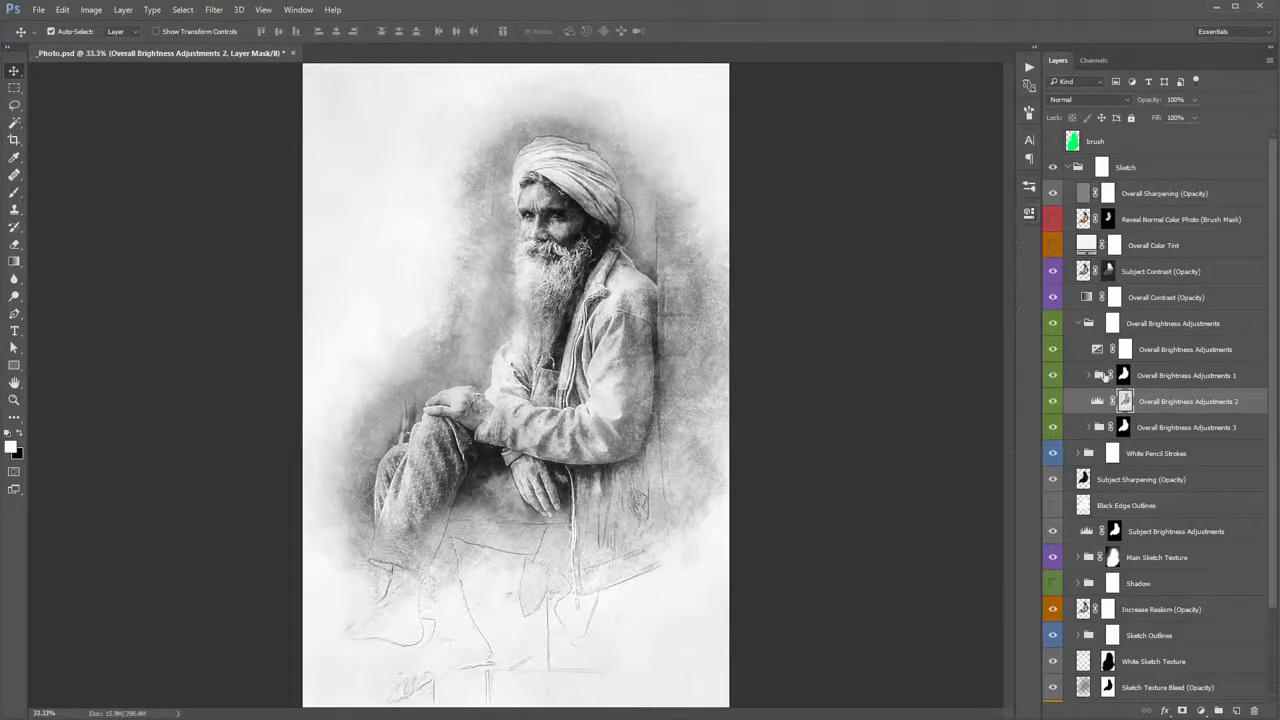
pyautogui.click(1089, 323)
pyautogui.click(1079, 323)
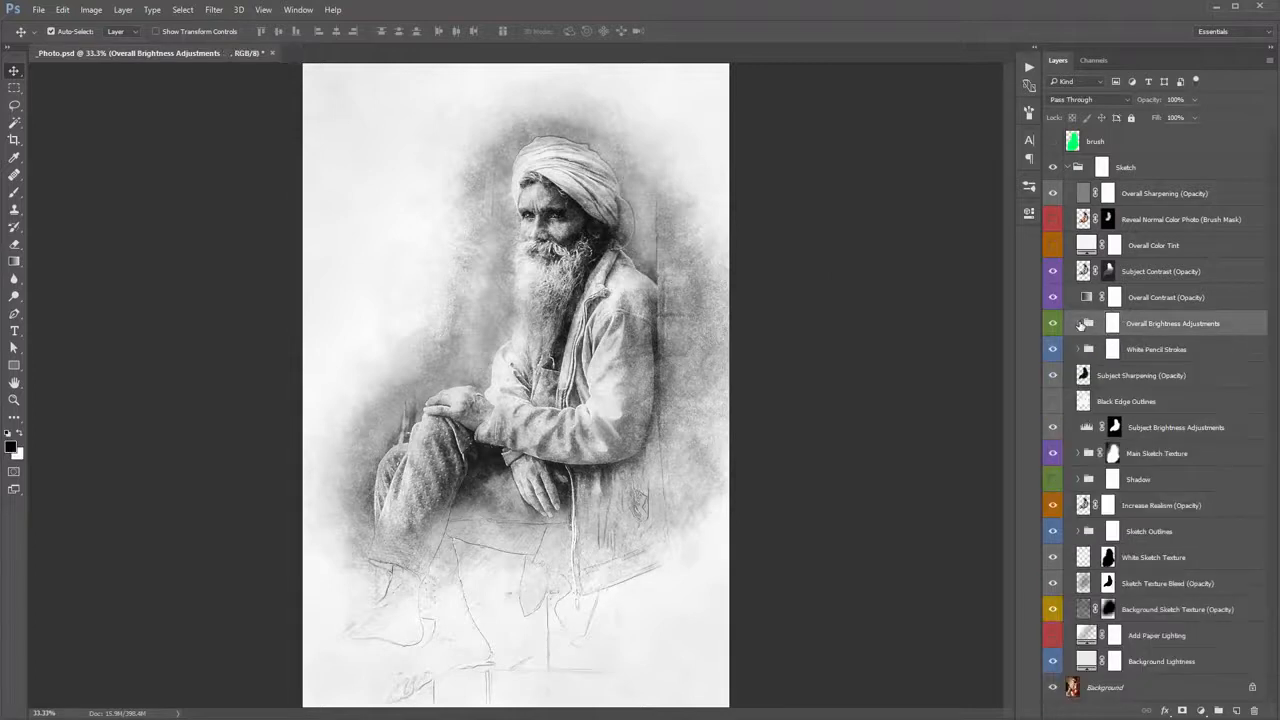
# - Toggle the White Pencil Strokes group off and on repeatedly to compare the sketch with and without it
pyautogui.click(1143, 349)
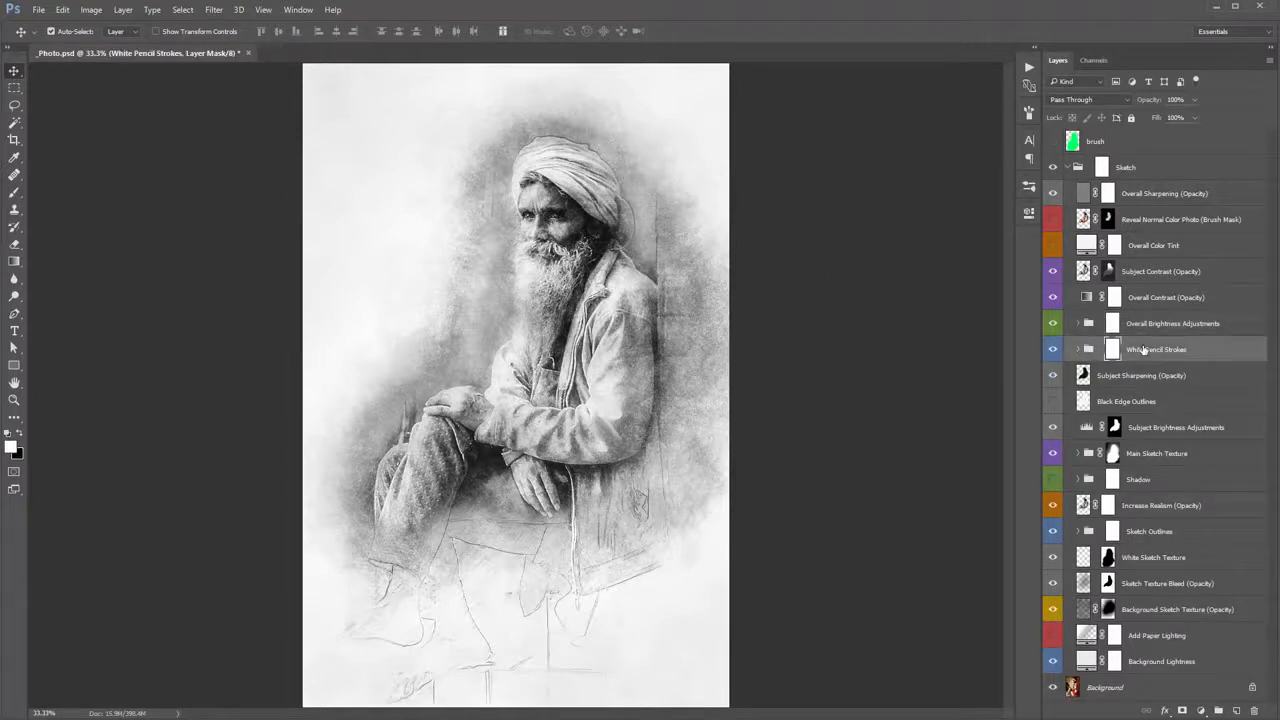
pyautogui.click(1052, 350)
pyautogui.click(1052, 350)
pyautogui.click(1052, 350)
pyautogui.click(1052, 350)
pyautogui.click(1052, 350)
pyautogui.click(1052, 350)
pyautogui.click(1052, 350)
pyautogui.click(1052, 350)
pyautogui.click(1052, 350)
pyautogui.click(1052, 350)
pyautogui.click(1052, 350)
pyautogui.hotkey('ctrl', ',')
pyautogui.click(1052, 350)
pyautogui.click(1052, 350)
# - Expand the White Pencil Strokes group, inspect its two stroke layers and collapse the group again
pyautogui.click(1079, 350)
pyautogui.click(1155, 377)
pyautogui.keyDown('shift'); pyautogui.click(1160, 398); pyautogui.keyUp('shift')
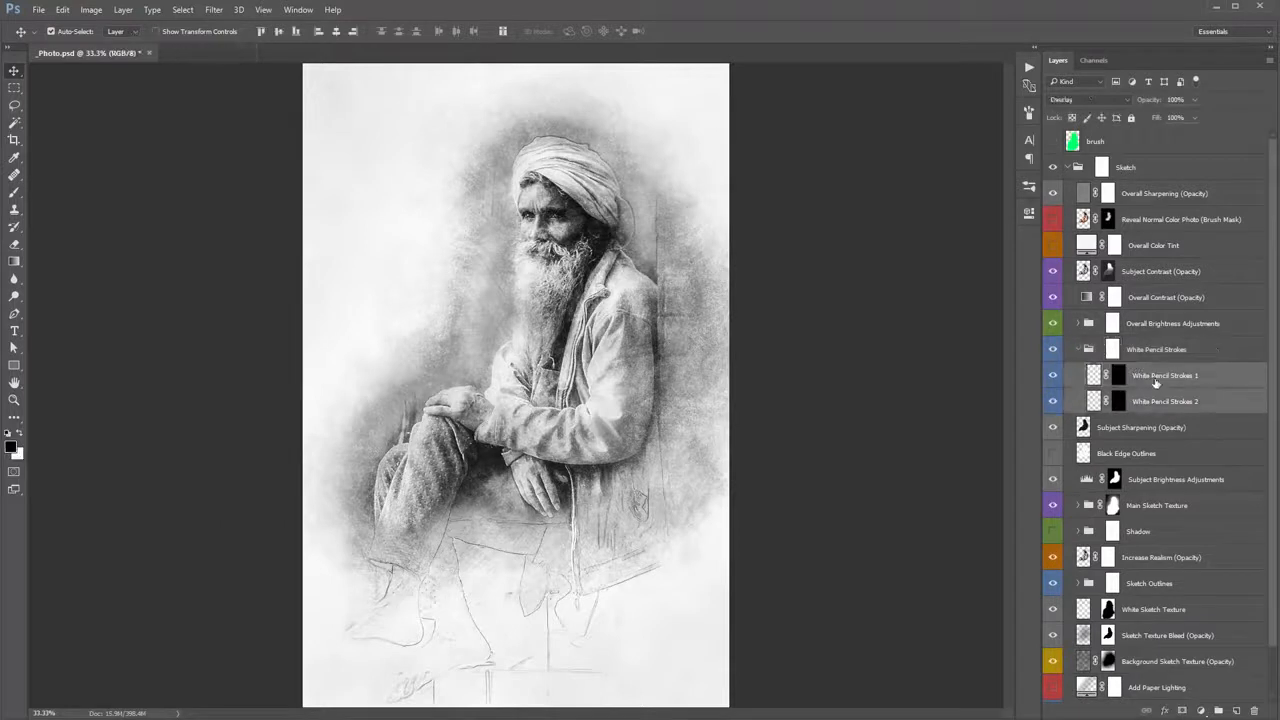
pyautogui.click(1160, 401)
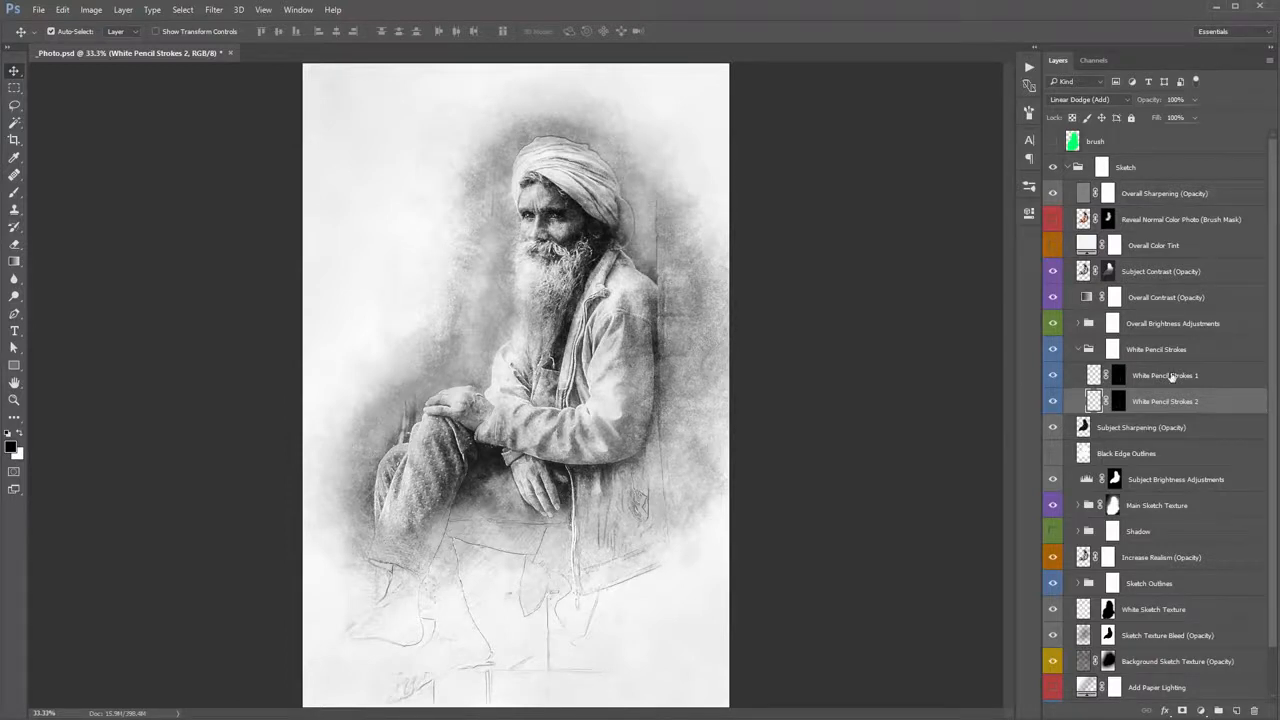
pyautogui.click(1077, 349)
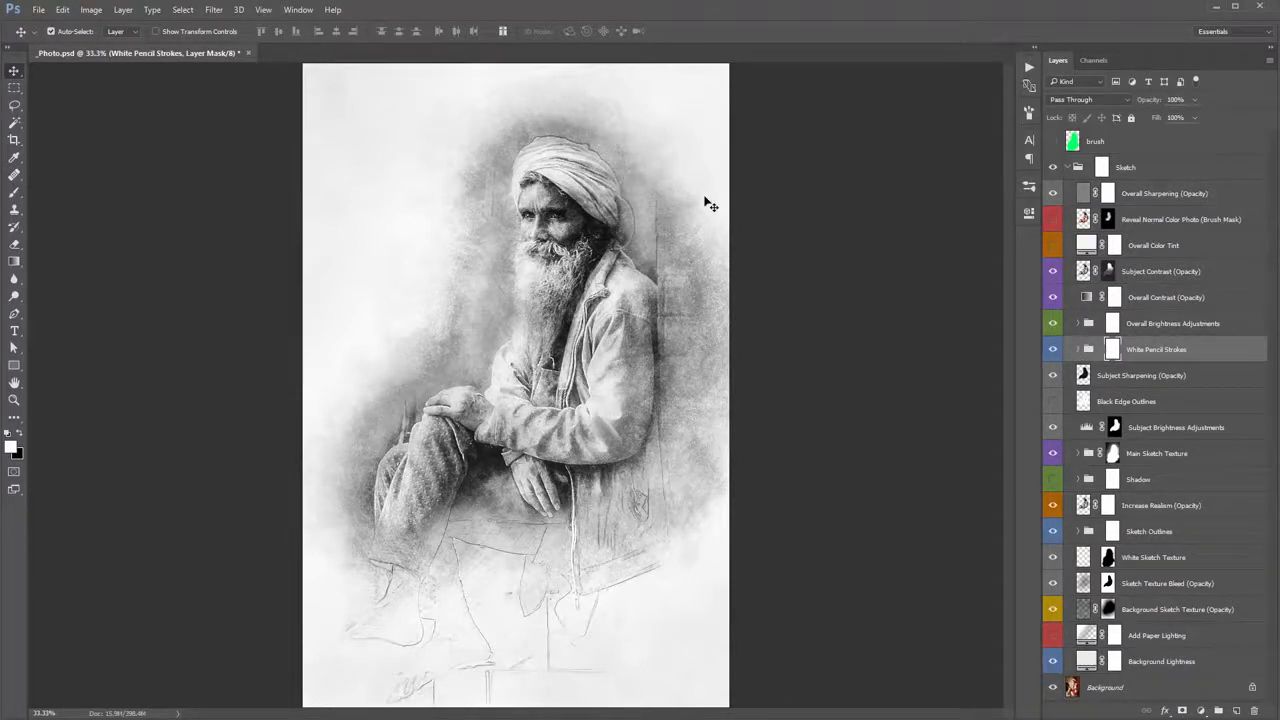
# - Try duplicating the White Pencil Strokes group twice and undo both copies
pyautogui.hotkey('ctrl', 'j')
pyautogui.hotkey('ctrl', 'j')
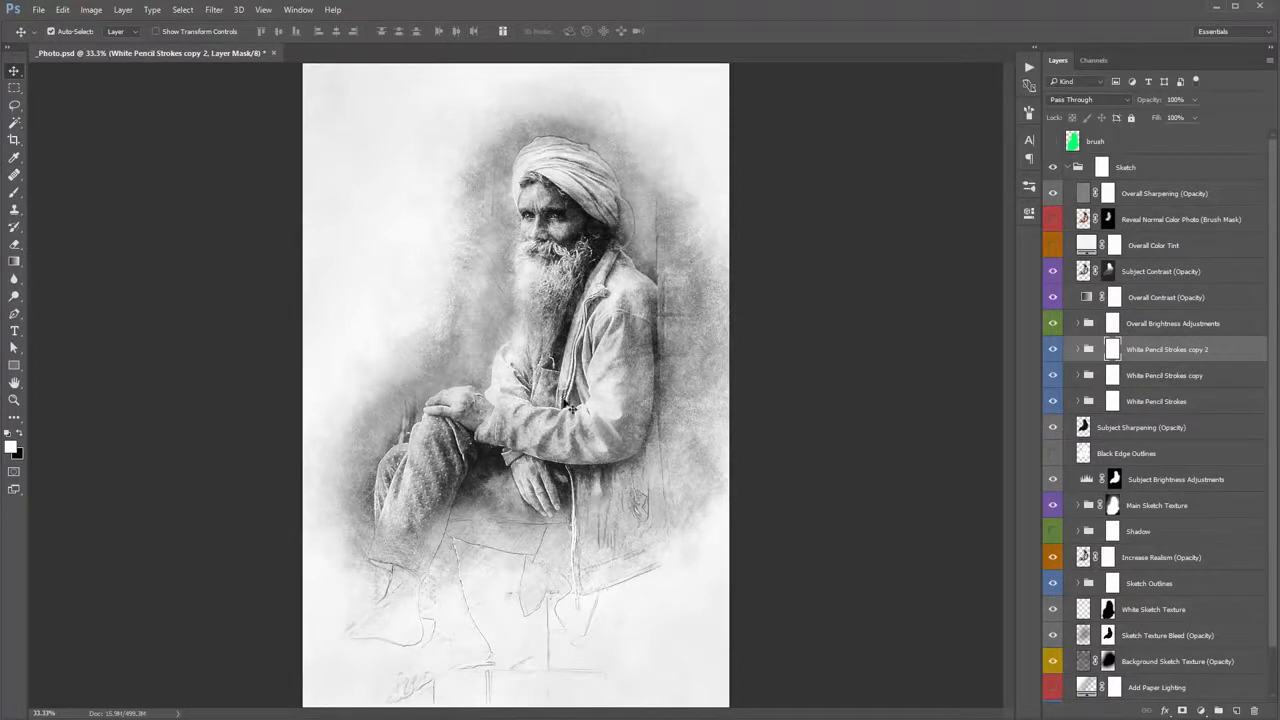
pyautogui.hotkey('ctrl', 'z')
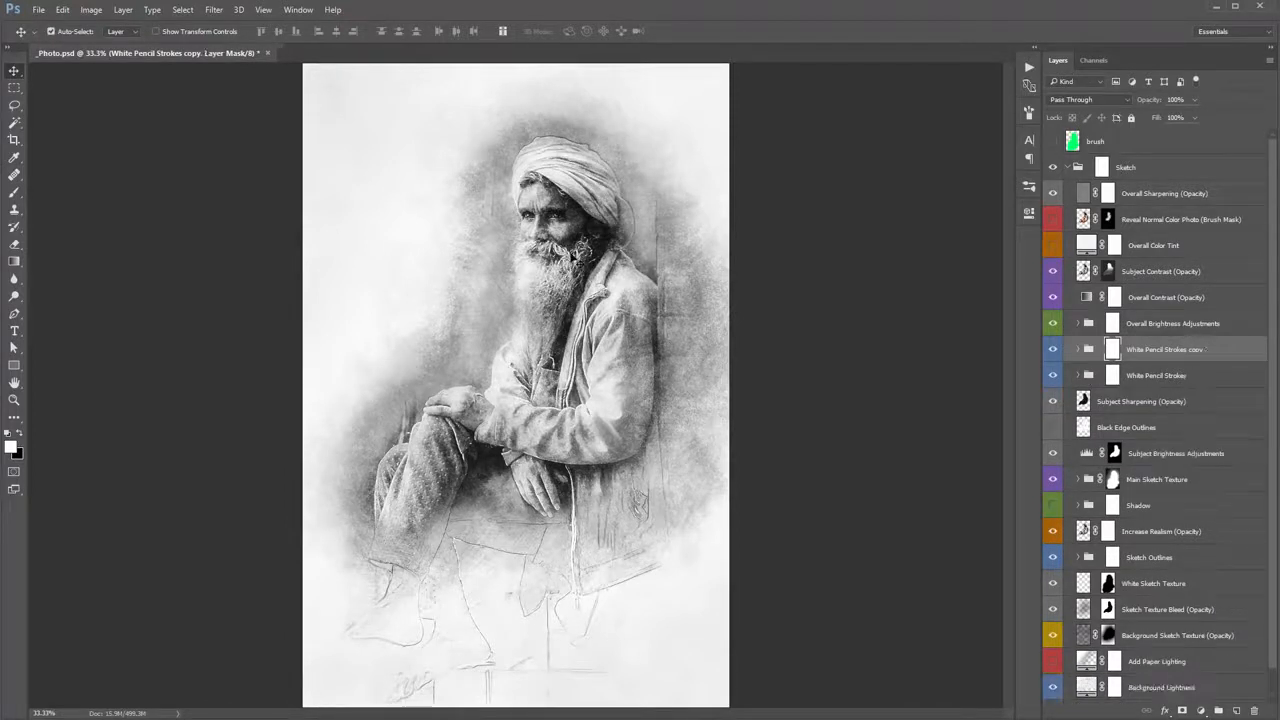
pyautogui.hotkey('ctrl', 'alt', 'z')
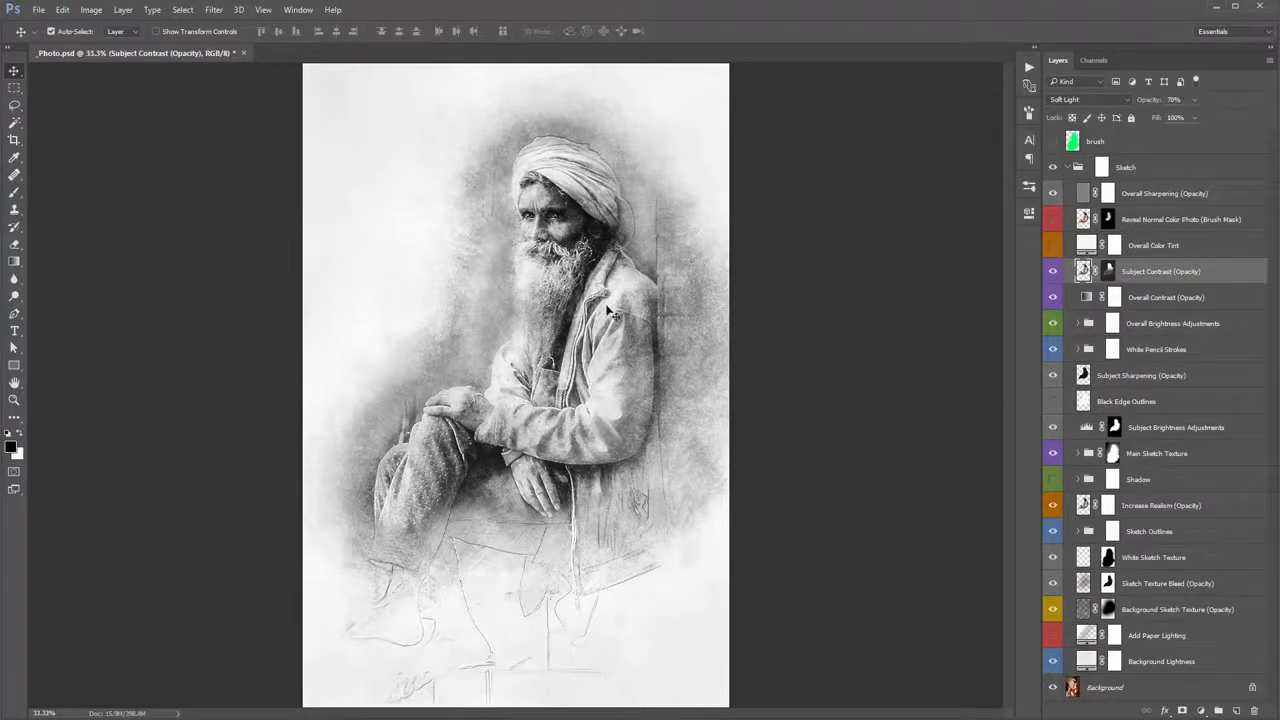
# - Select the White Pencil Strokes group and toggle its visibility off and on to compare the sketch
pyautogui.click(1188, 348)
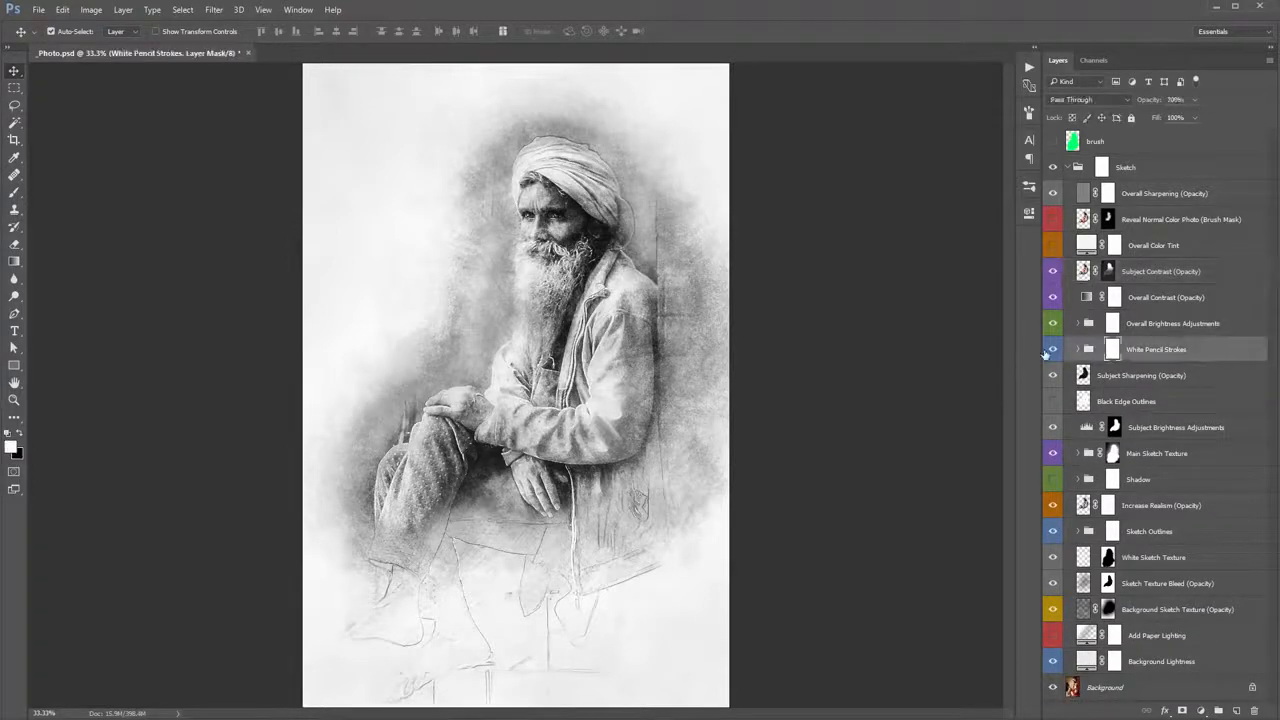
pyautogui.click(1051, 350)
pyautogui.click(1051, 350)
# - Try the 600 px sketch brush with black on the White Pencil Strokes mask over the face, undo it and review the brush presets
pyautogui.press('b')
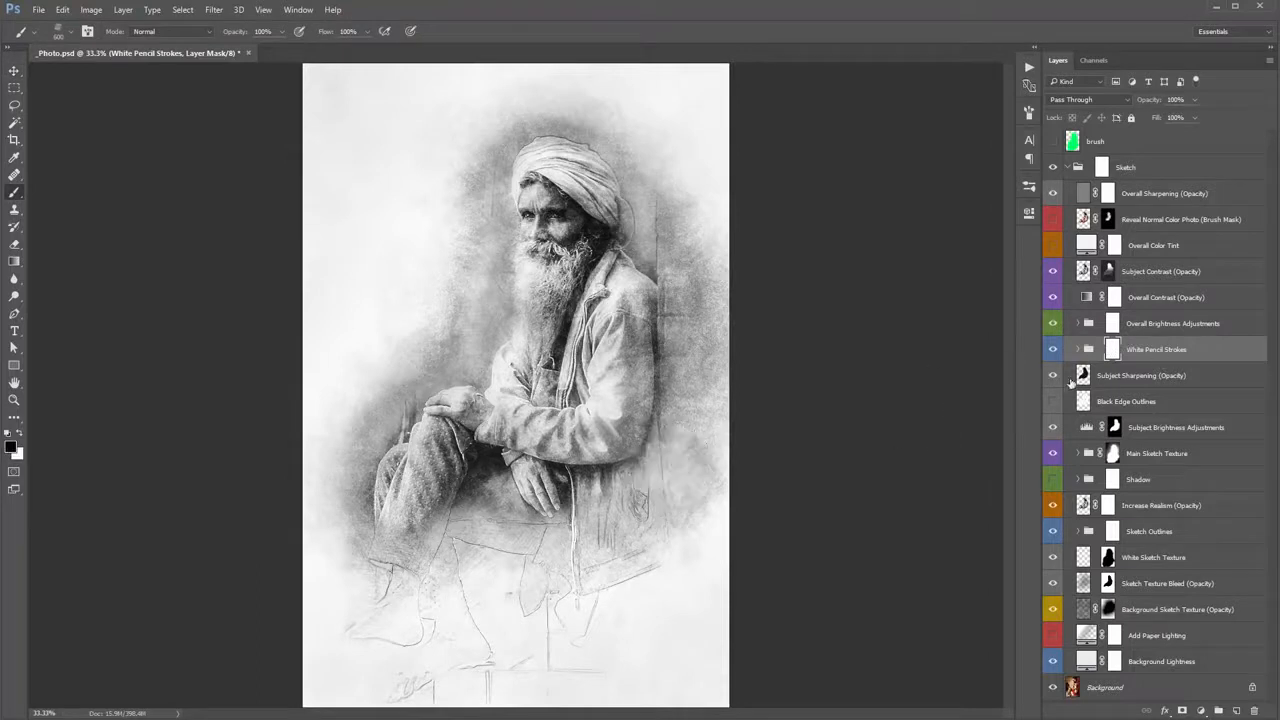
pyautogui.moveTo(714, 443)
pyautogui.mouseDown()
pyautogui.moveTo(450, 520)
pyautogui.moveTo(655, 470)
pyautogui.moveTo(443, 457)
pyautogui.moveTo(698, 443)
pyautogui.moveTo(562, 468)
pyautogui.mouseUp()
pyautogui.rightClick(466, 232)
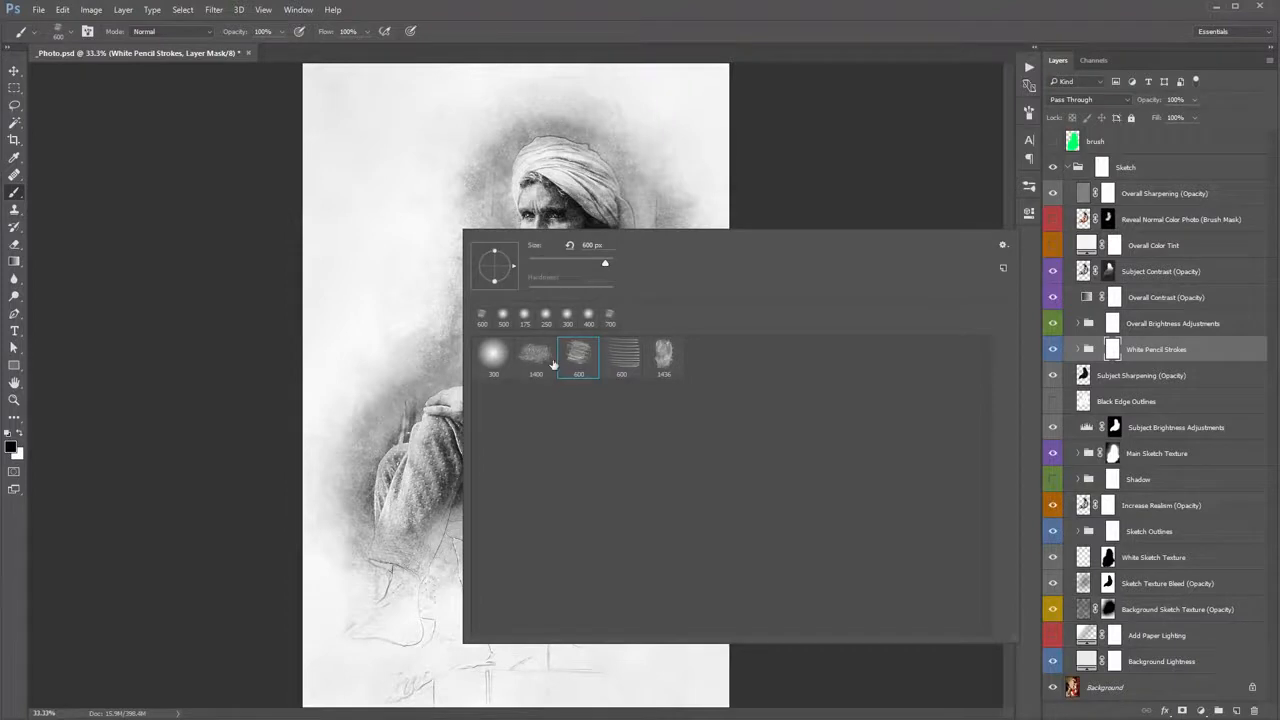
pyautogui.press('.')
pyautogui.press('.')
pyautogui.click(580, 365)
pyautogui.press('Return')
pyautogui.click(550, 240)
pyautogui.rightClick(558, 247)
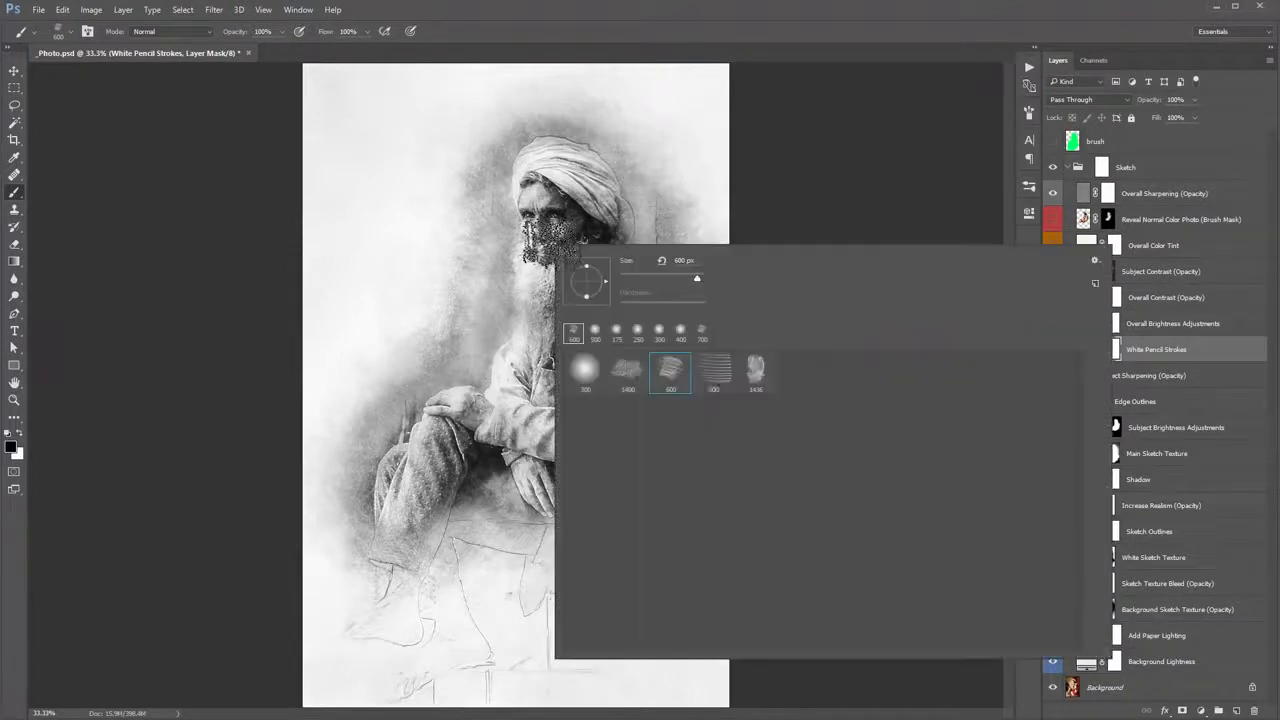
pyautogui.hotkey('ctrl', 'z')
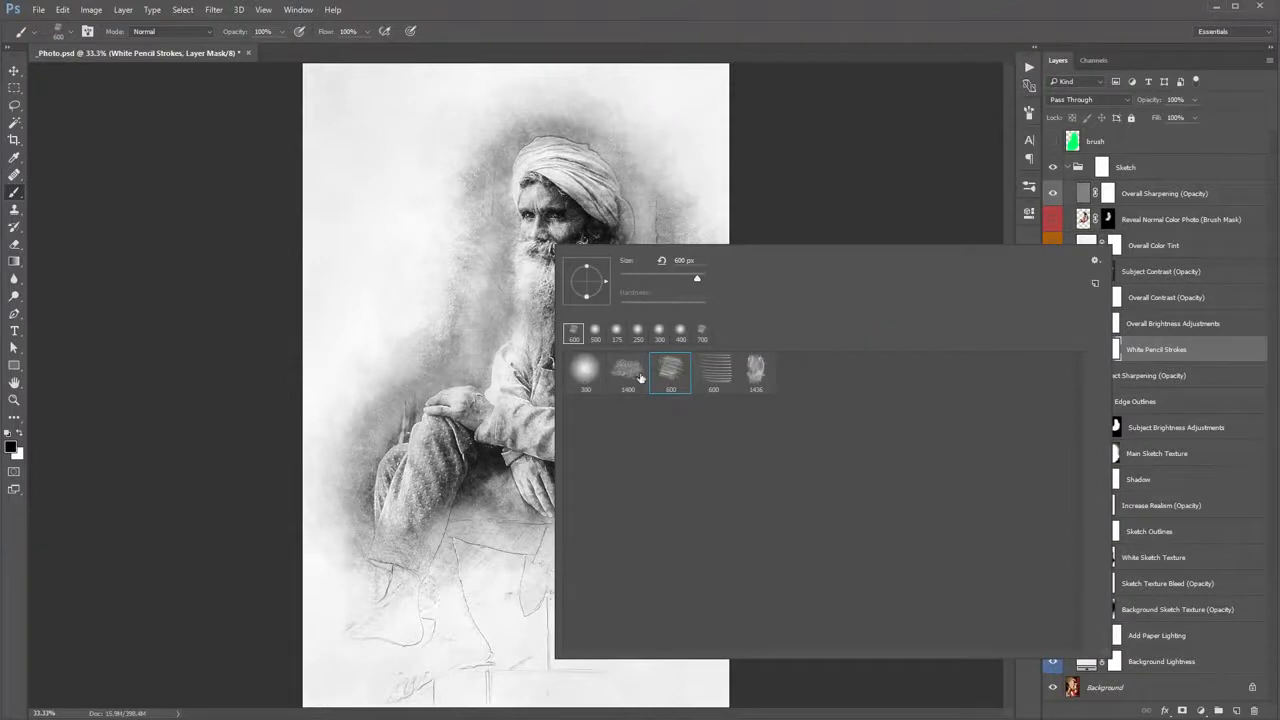
pyautogui.press('Return')
pyautogui.rightClick(573, 313)
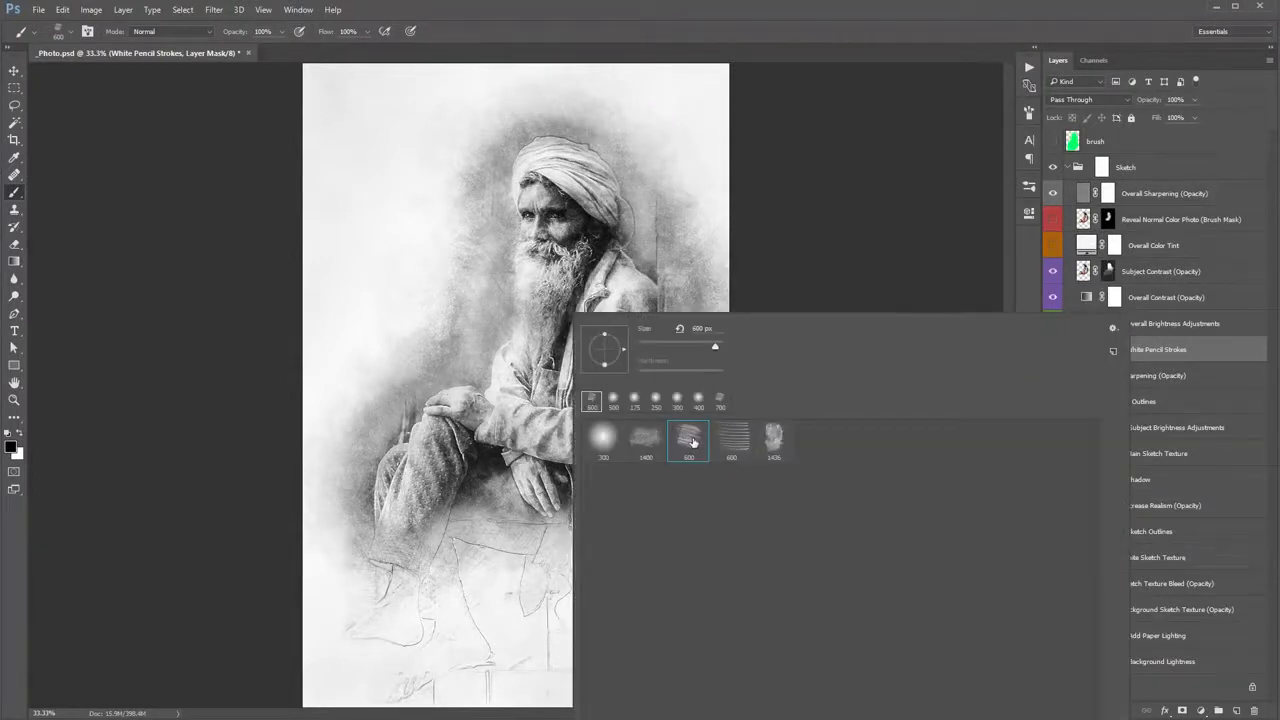
pyautogui.press('Return')
# - Test the Subject Sharpening (Opacity) layer at 100% and 0% opacity and return it to 20%
pyautogui.press('v')
pyautogui.click(1083, 383)
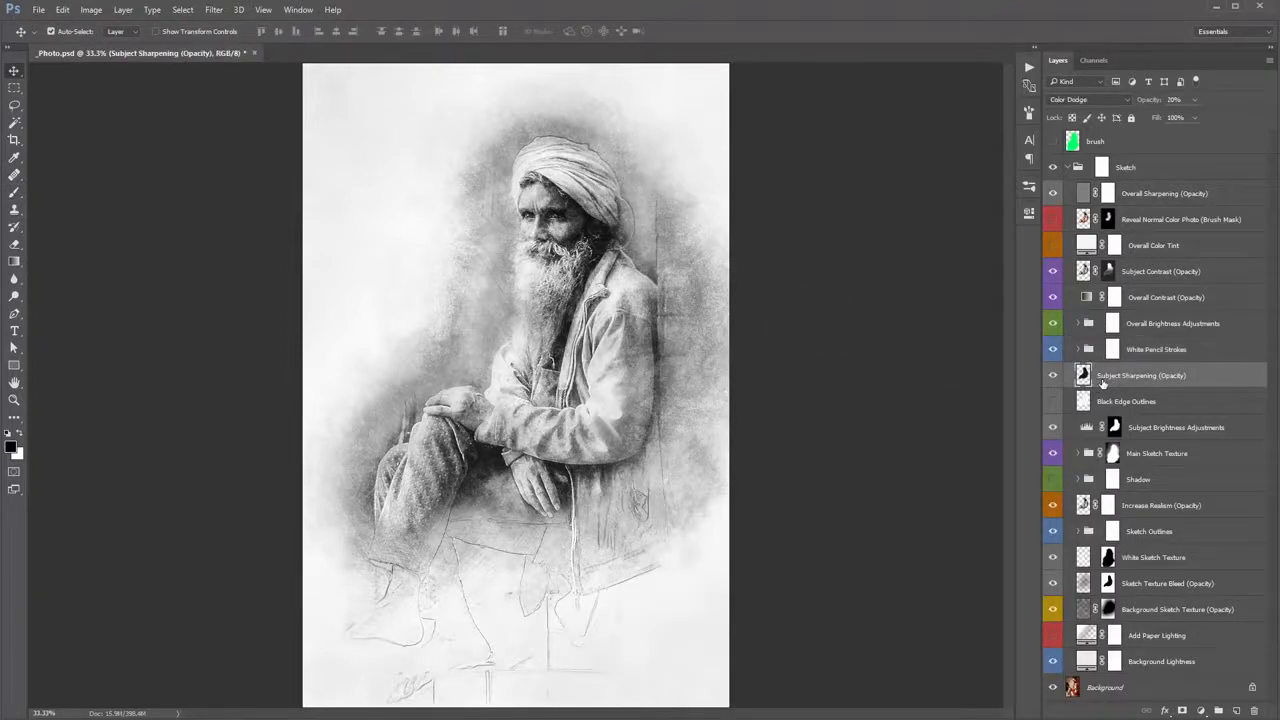
pyautogui.click(1143, 100)
pyautogui.write('100')
pyautogui.press('Return')
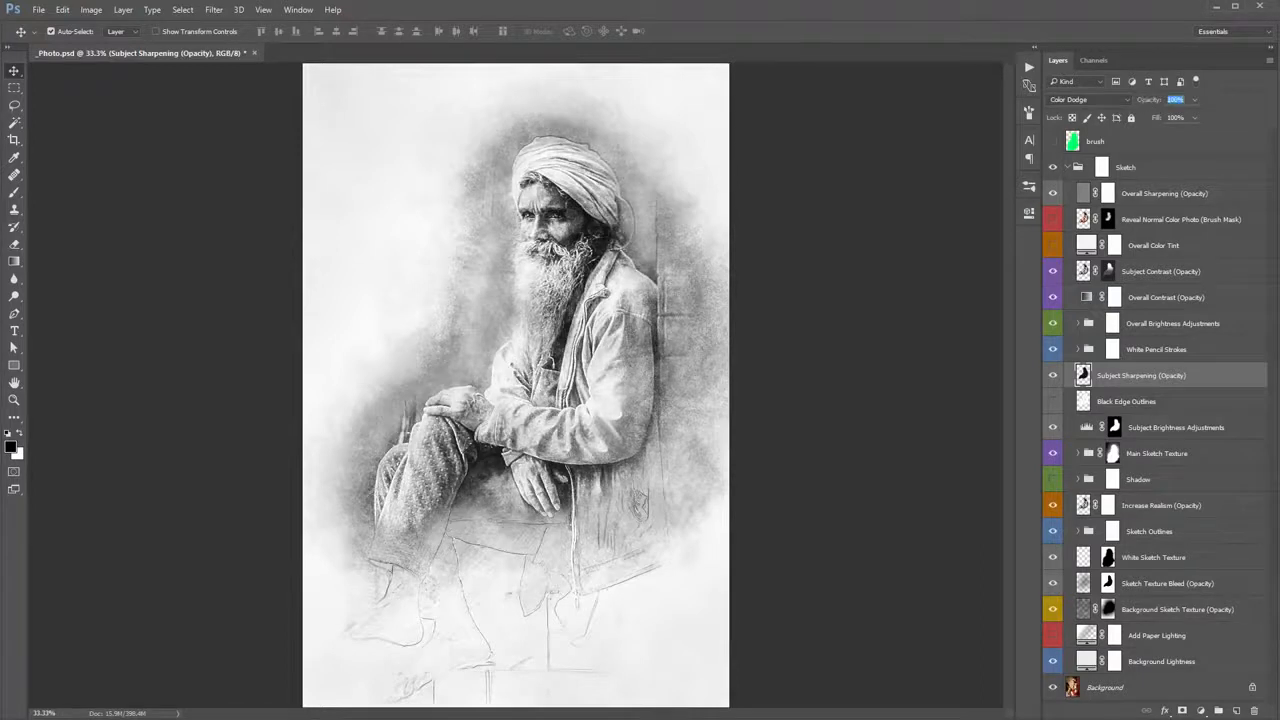
pyautogui.write('0')
pyautogui.press('Return')
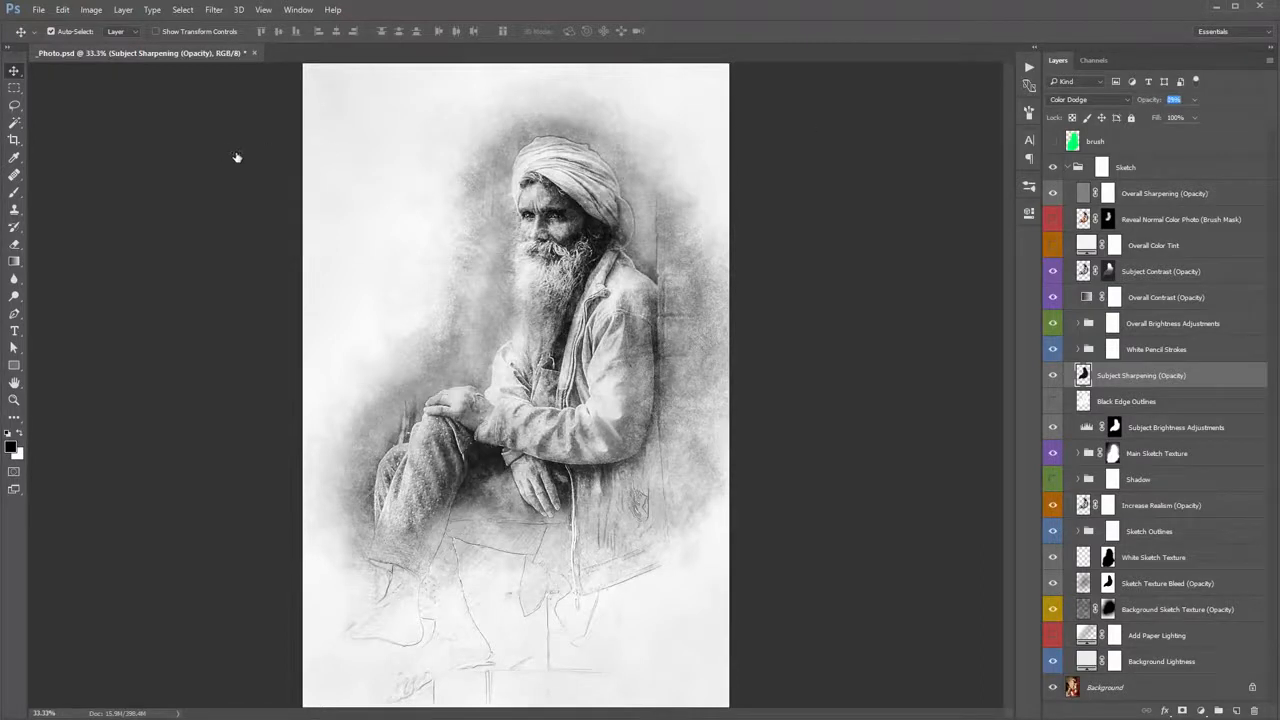
pyautogui.press('2')
pyautogui.press('2')
pyautogui.press('0')
pyautogui.press('8')
pyautogui.press('2')
# - Toggle the Black Edge Outlines layer on and off repeatedly to compare its effect on the sketch
pyautogui.click(1104, 402)
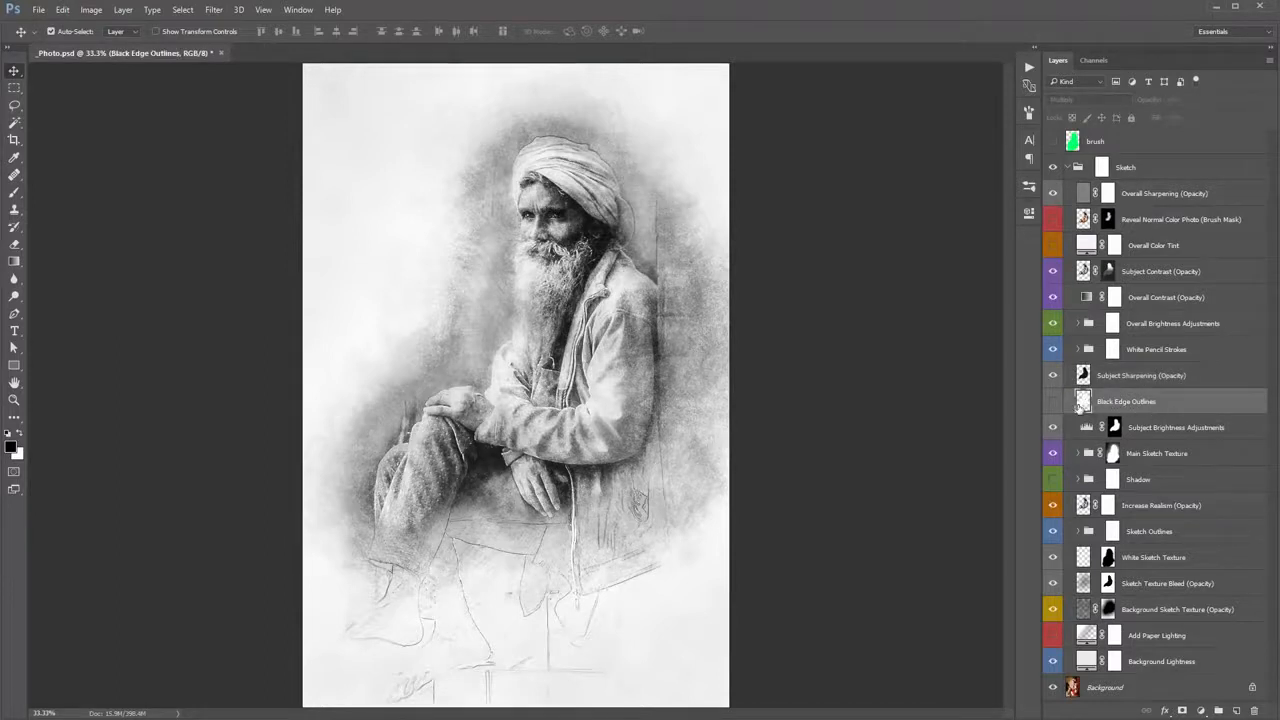
pyautogui.click(1056, 402)
pyautogui.click(1055, 402)
pyautogui.click(1057, 402)
pyautogui.click(1057, 402)
pyautogui.click(1057, 402)
pyautogui.click(1057, 402)
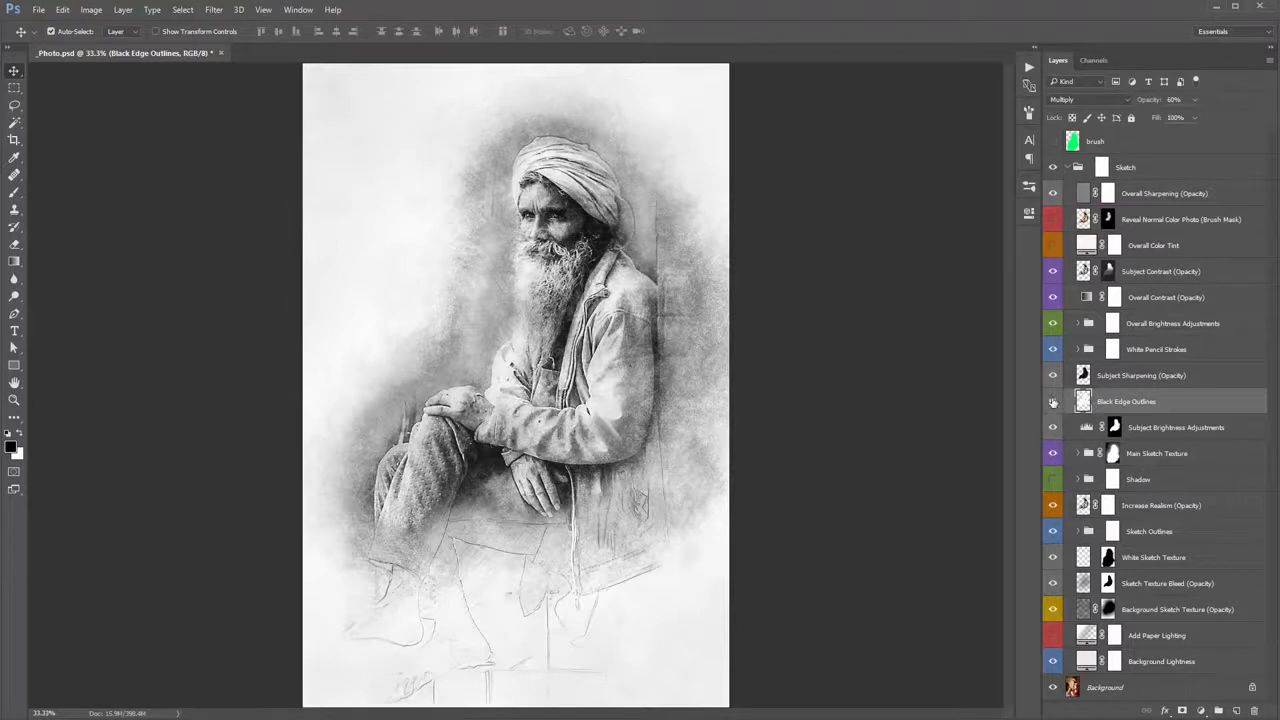
pyautogui.click(1058, 402)
pyautogui.click(1058, 402)
# - Try adding a layer mask to Black Edge Outlines, undo it and hide the layer again
pyautogui.click(1183, 710)
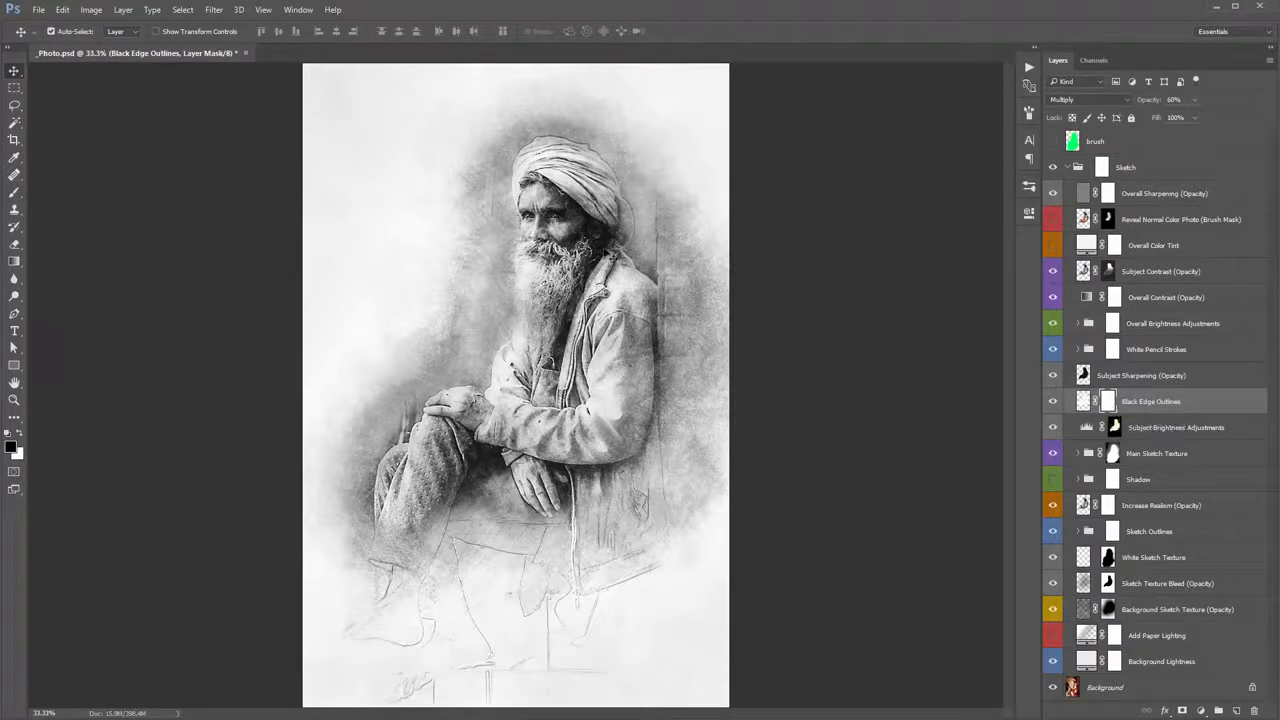
pyautogui.hotkey('ctrl', 'z')
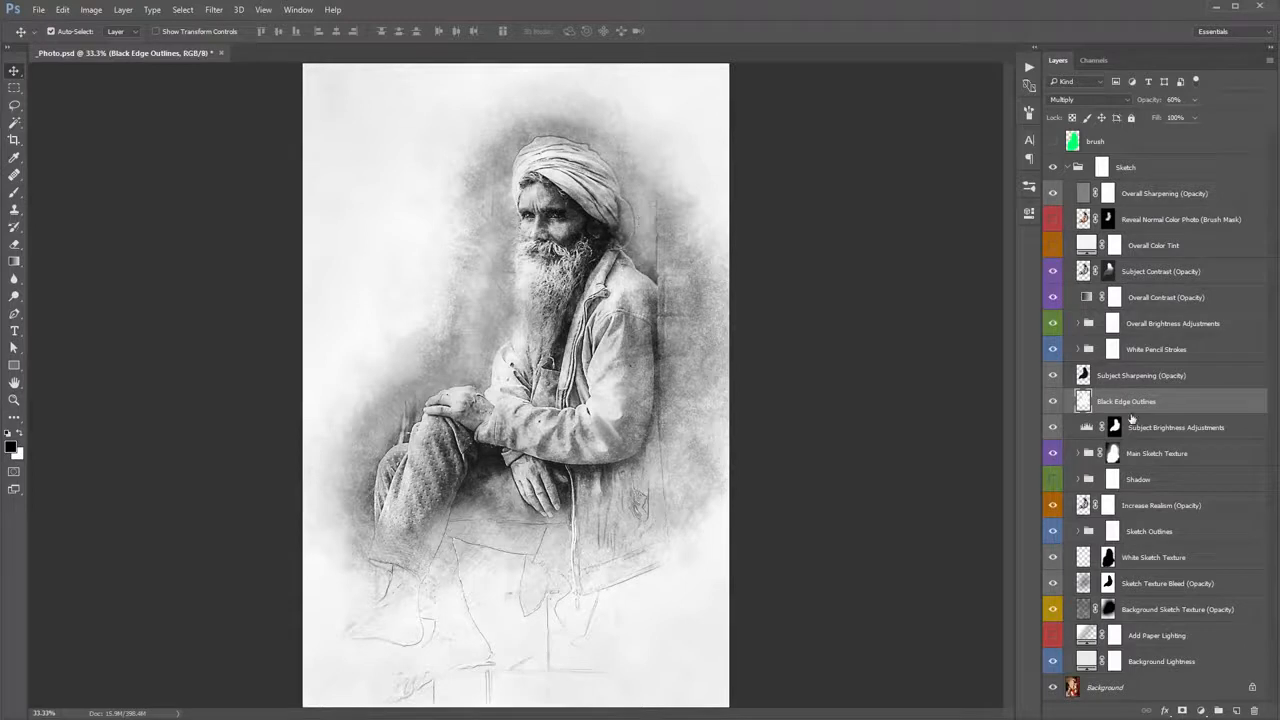
pyautogui.click(1052, 401)
# - Adjust the levels of the Subject Brightness Adjustments layer, with midtones at 1.34 and output black at 41
pyautogui.click(1162, 429)
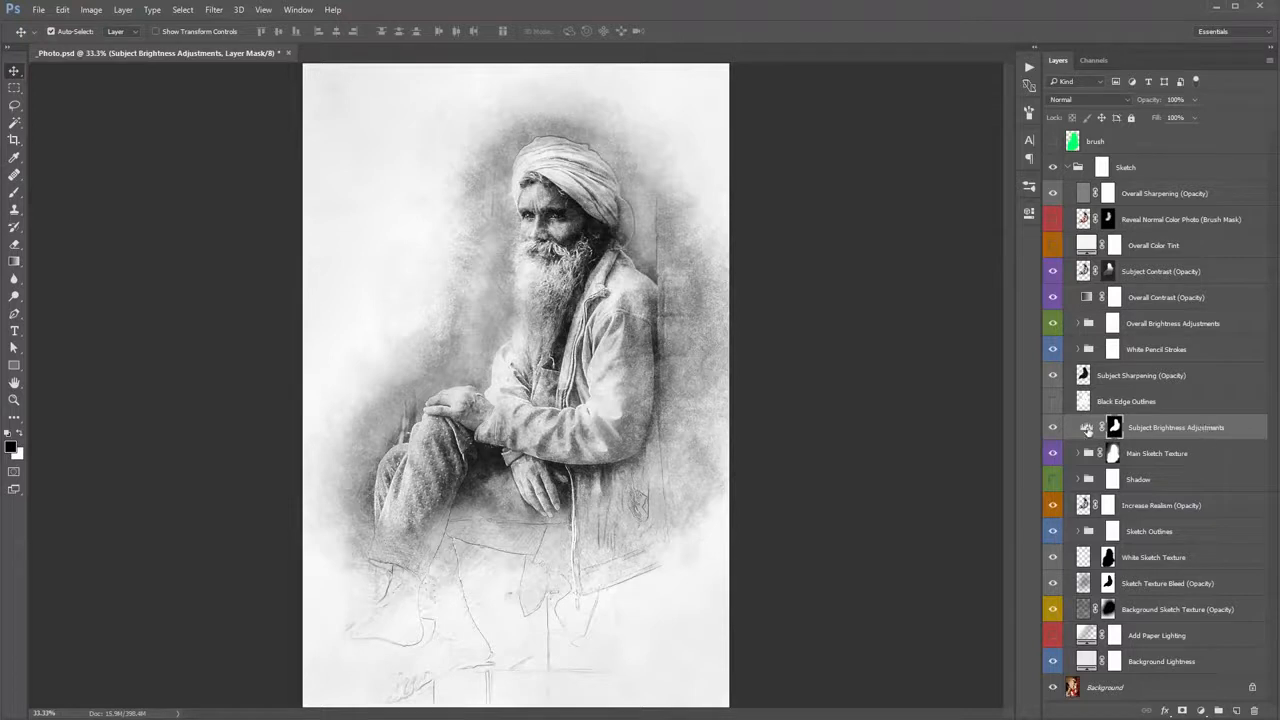
pyautogui.click(1088, 430)
pyautogui.doubleClick(1088, 430)
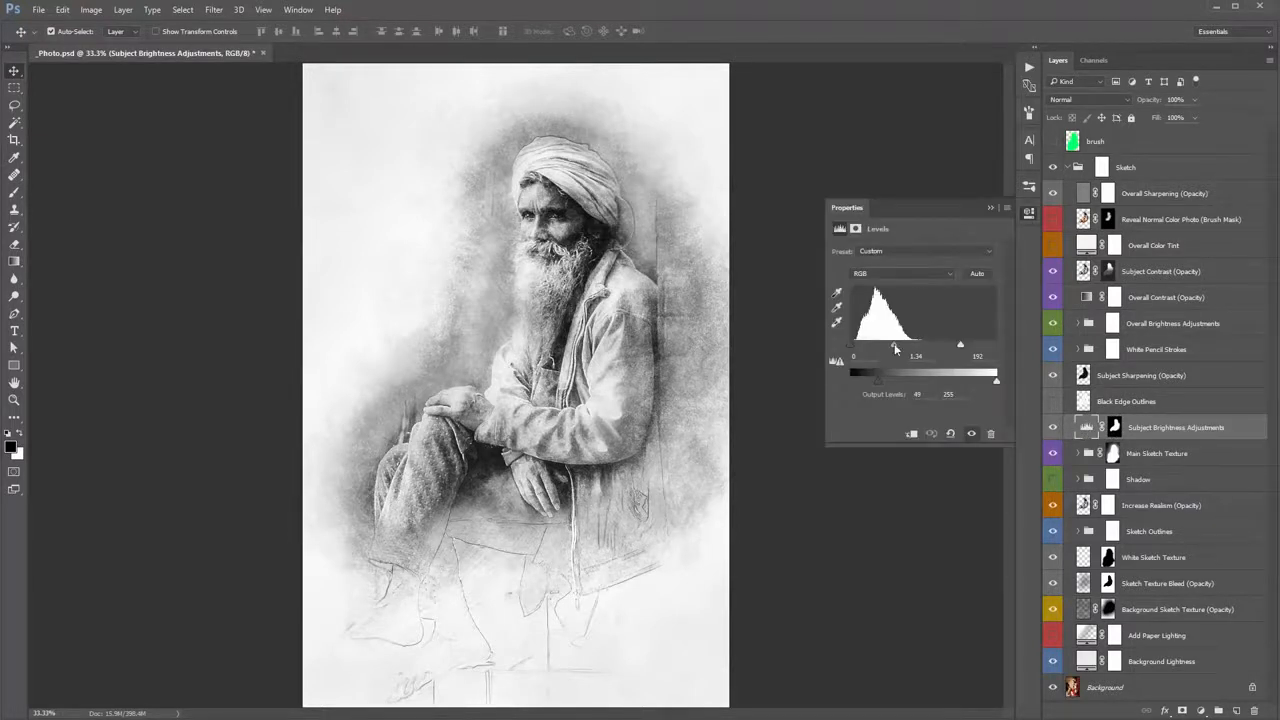
pyautogui.moveTo(902, 347); pyautogui.dragTo(920, 349)
pyautogui.moveTo(900, 348); pyautogui.dragTo(873, 381)
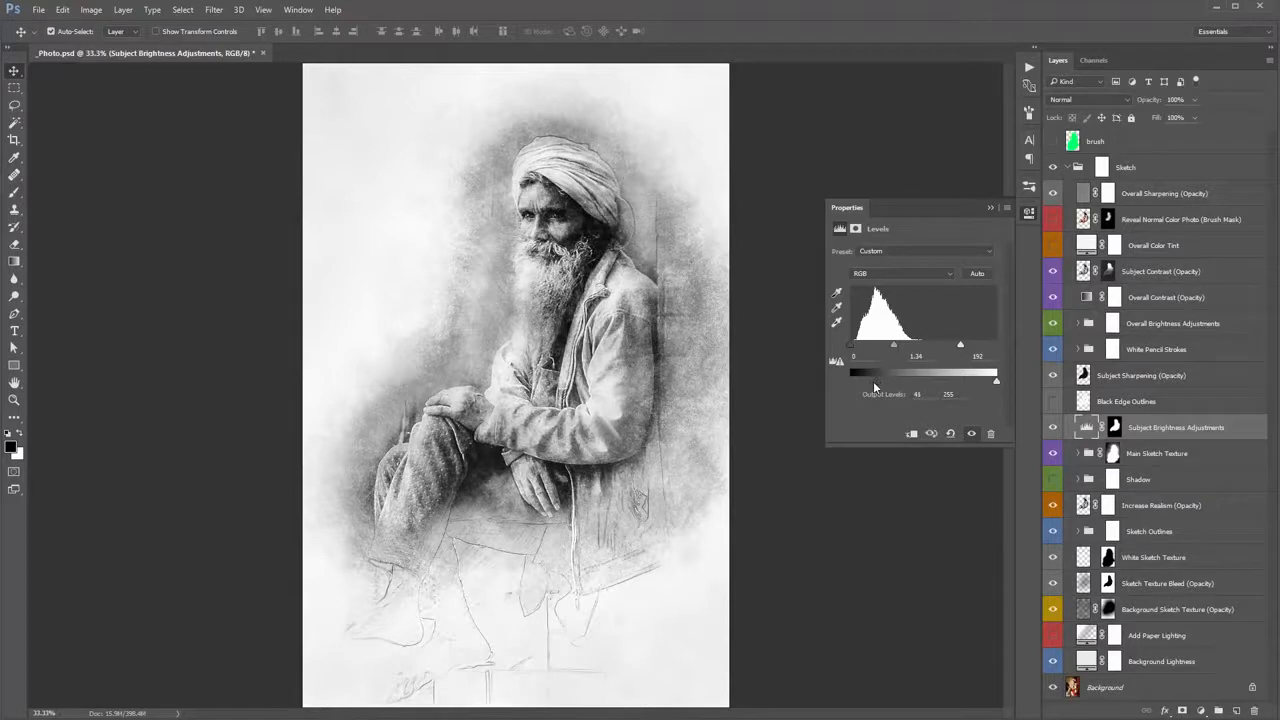
pyautogui.click(988, 209)
# - Examine the Main Sketch Texture group by toggling its visibility and inspecting the texture layer inside it
pyautogui.click(1108, 454)
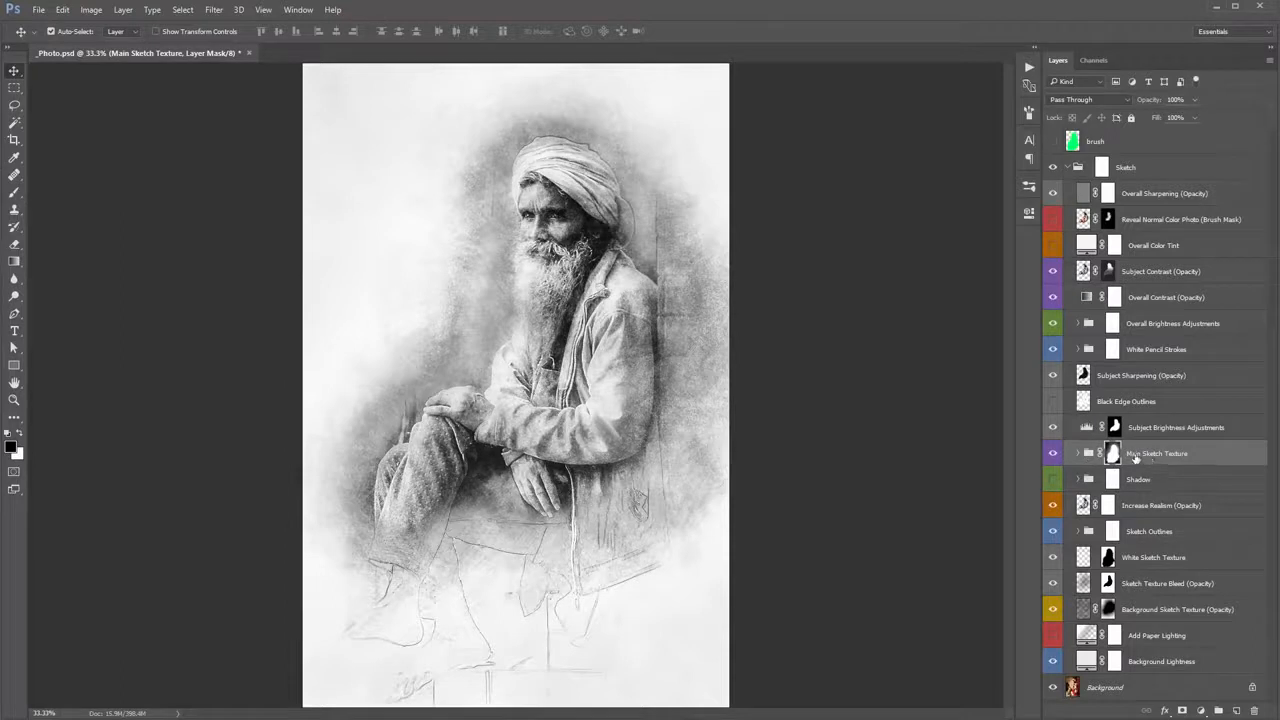
pyautogui.click(1054, 453)
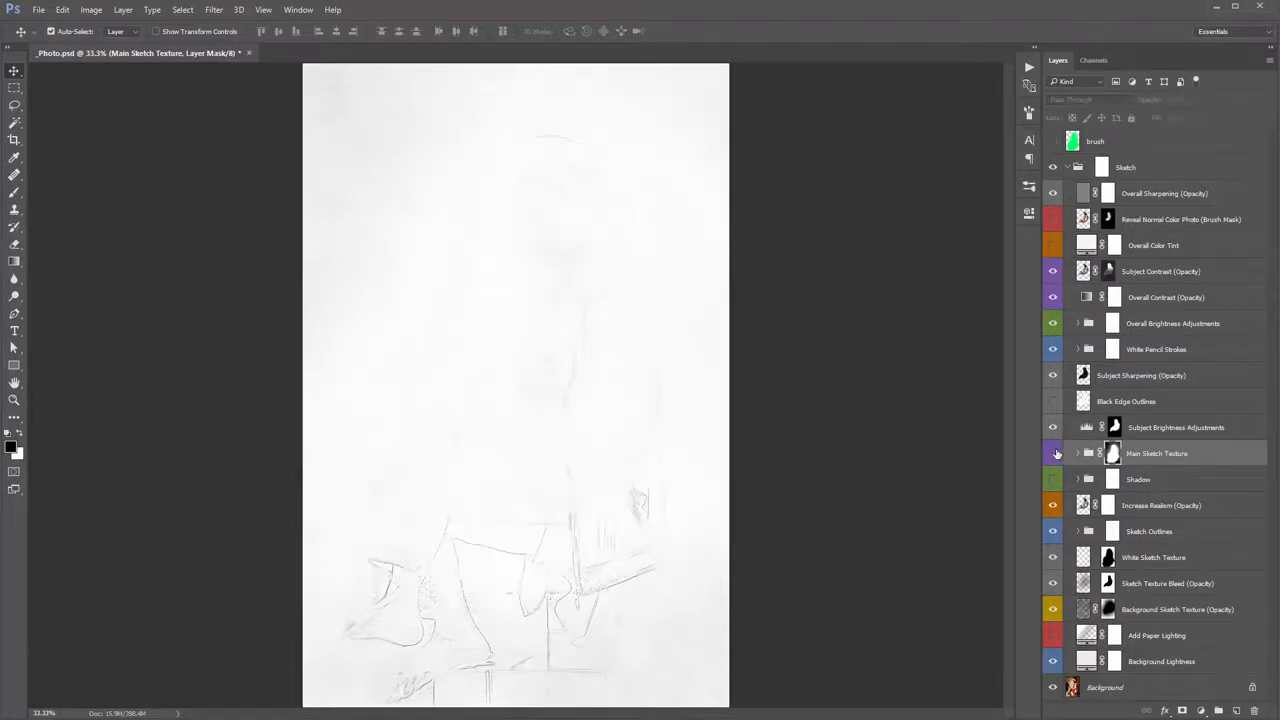
pyautogui.click(1054, 453)
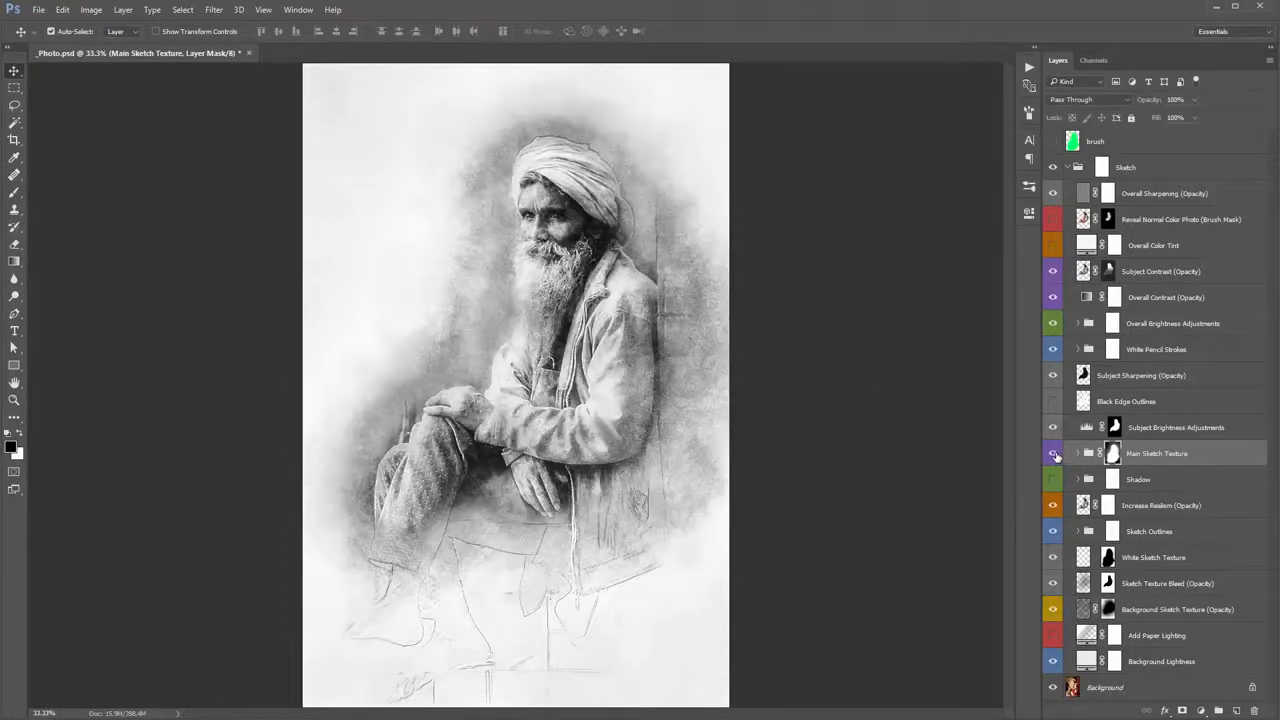
pyautogui.click(1077, 454)
pyautogui.click(1094, 480)
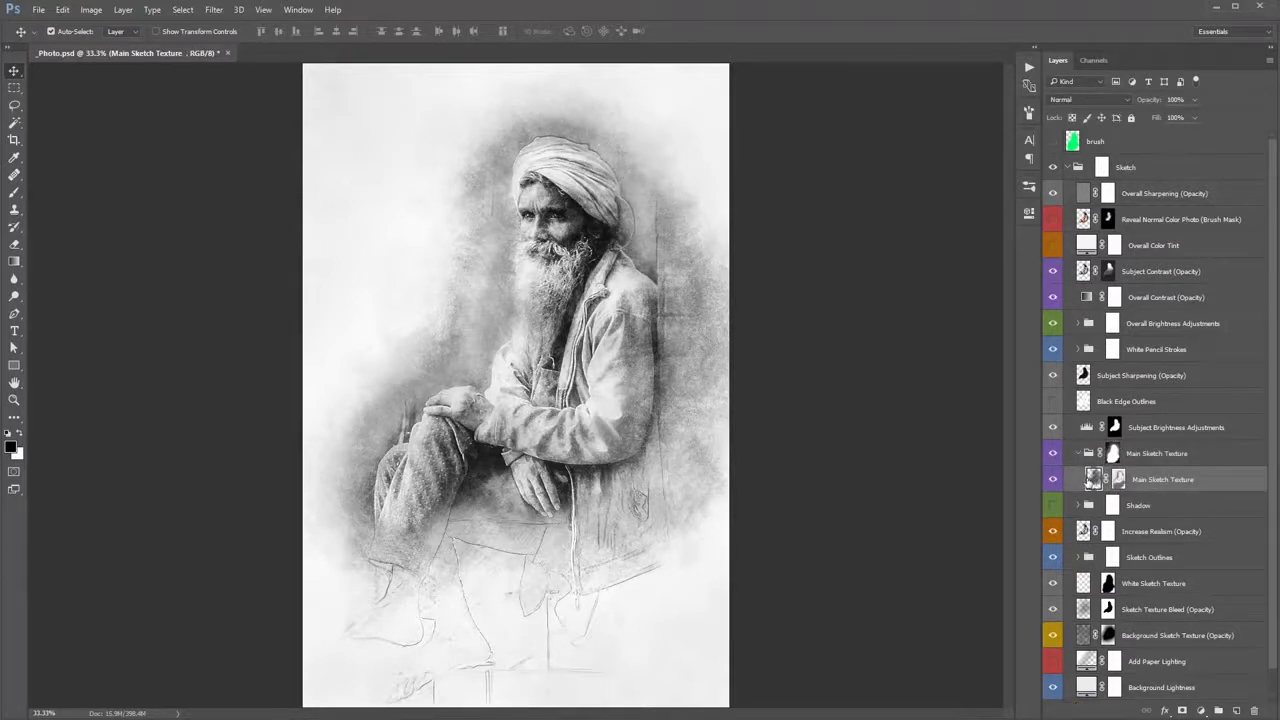
pyautogui.click(1078, 454)
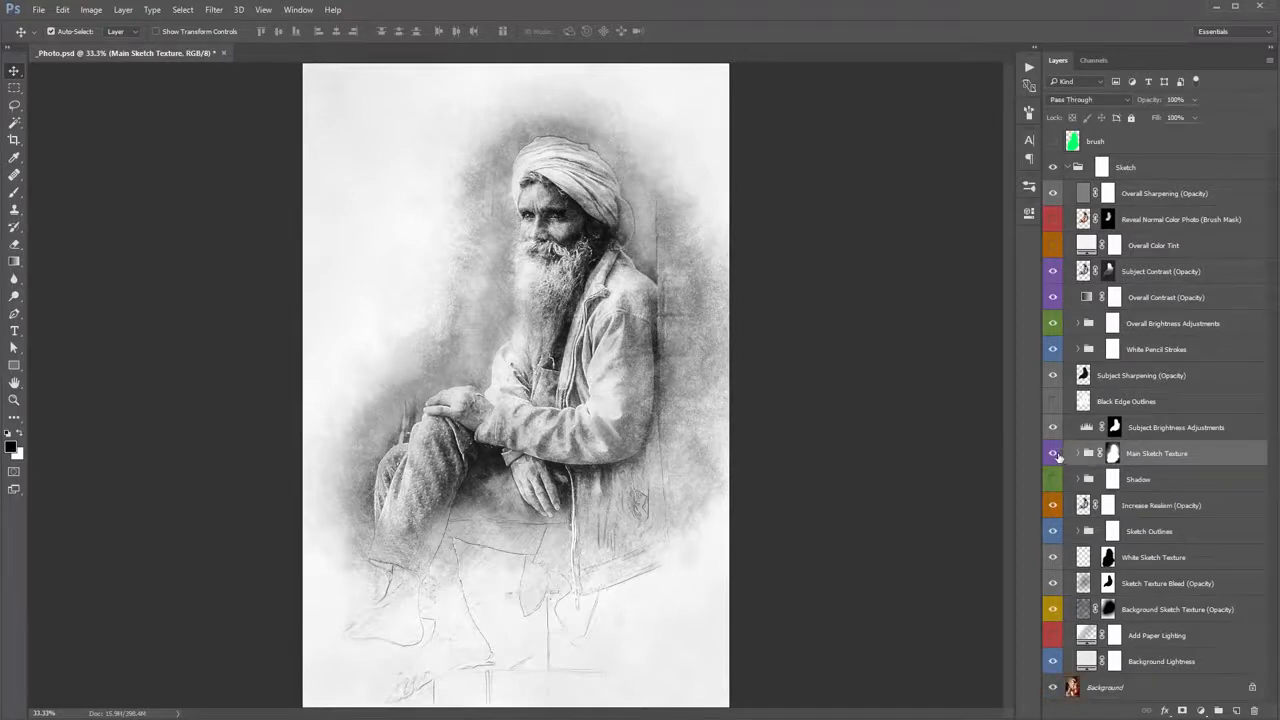
pyautogui.click(1054, 454)
pyautogui.click(1054, 454)
# - Select the Main Sketch Texture mask and briefly show the green brush layer to compare the painted area with the texture
pyautogui.click(1113, 455)
pyautogui.click(1053, 141)
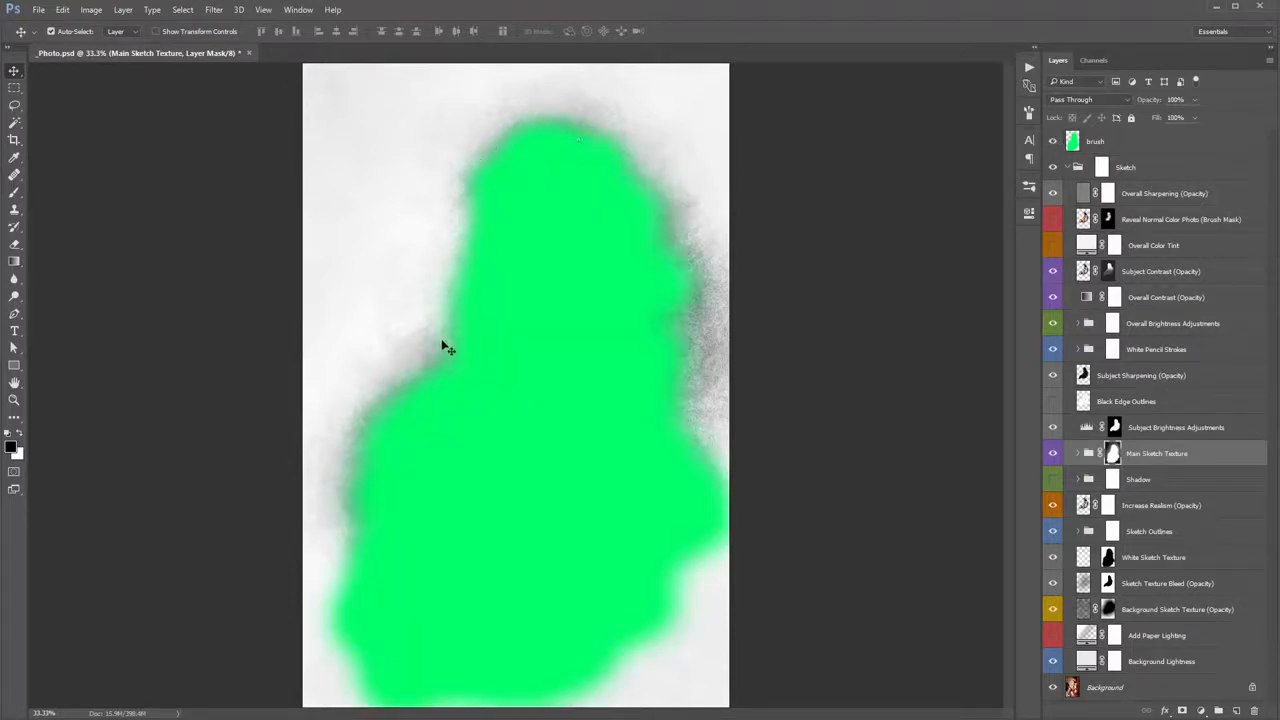
pyautogui.click(1053, 141)
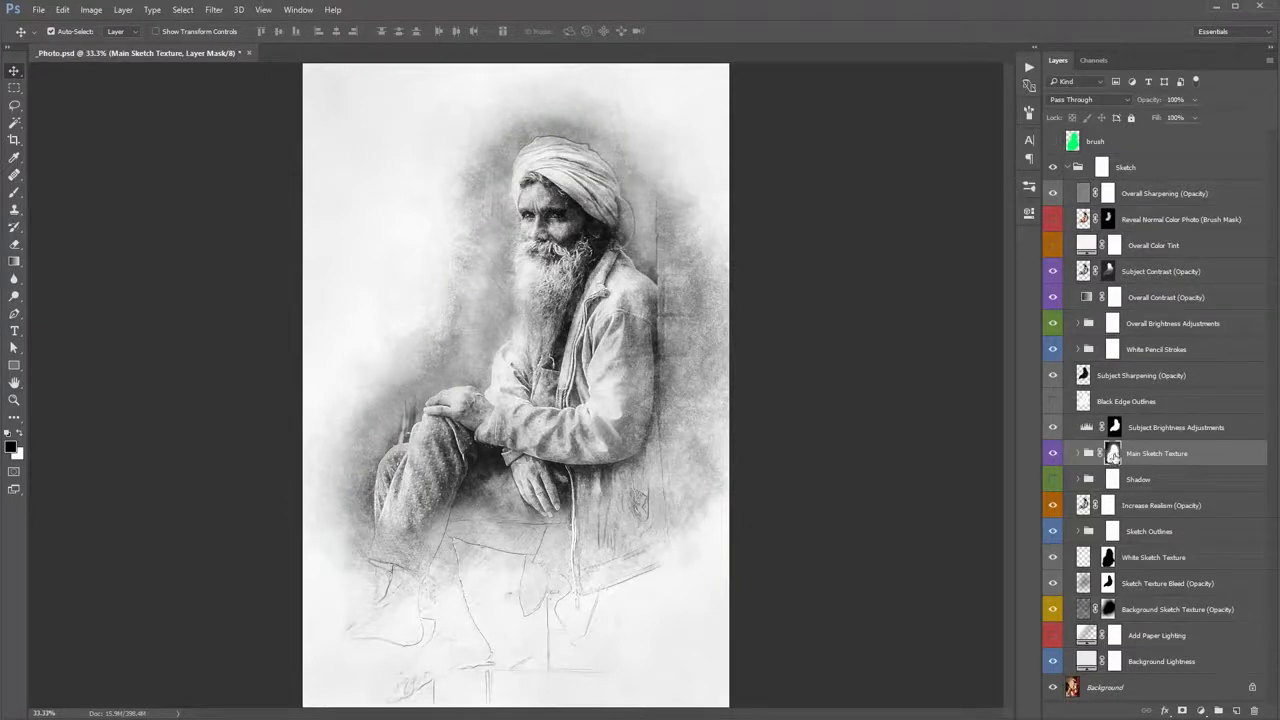
# - Activate the Brush tool with the 600 px sketch brush for painting on the Main Sketch Texture mask
pyautogui.press('b')
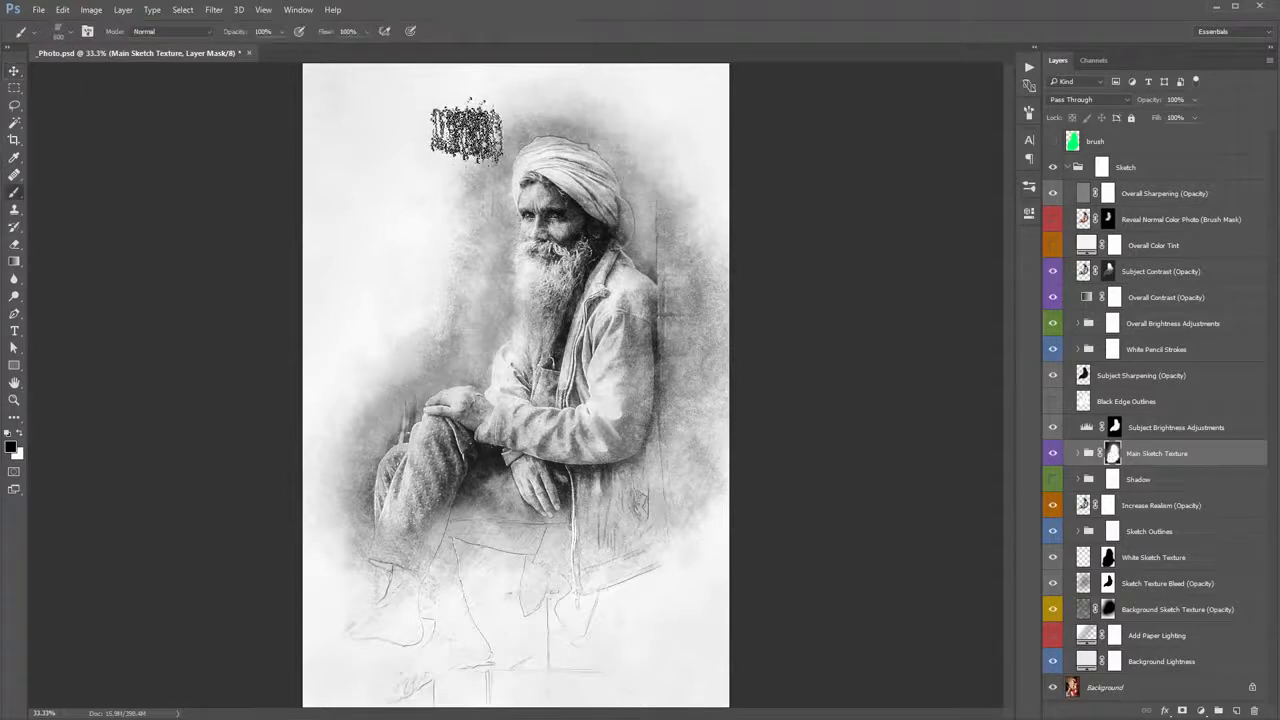
pyautogui.rightClick(420, 124)
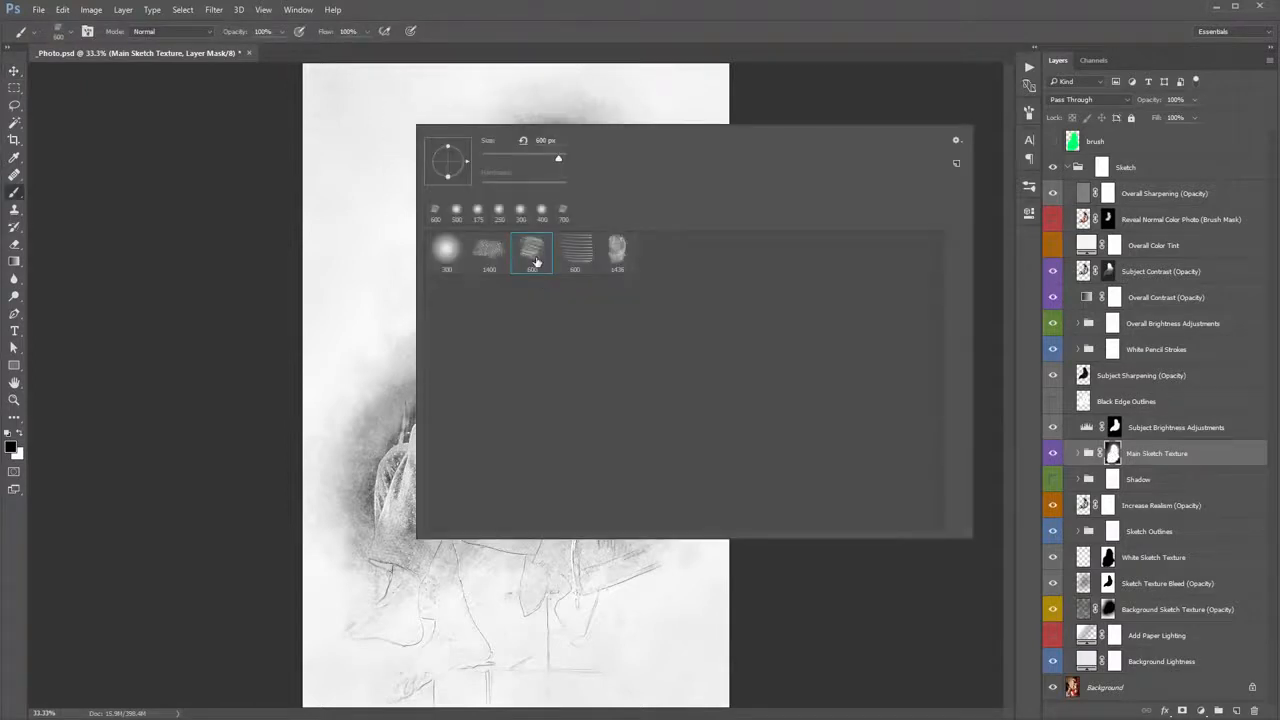
pyautogui.press('Return')
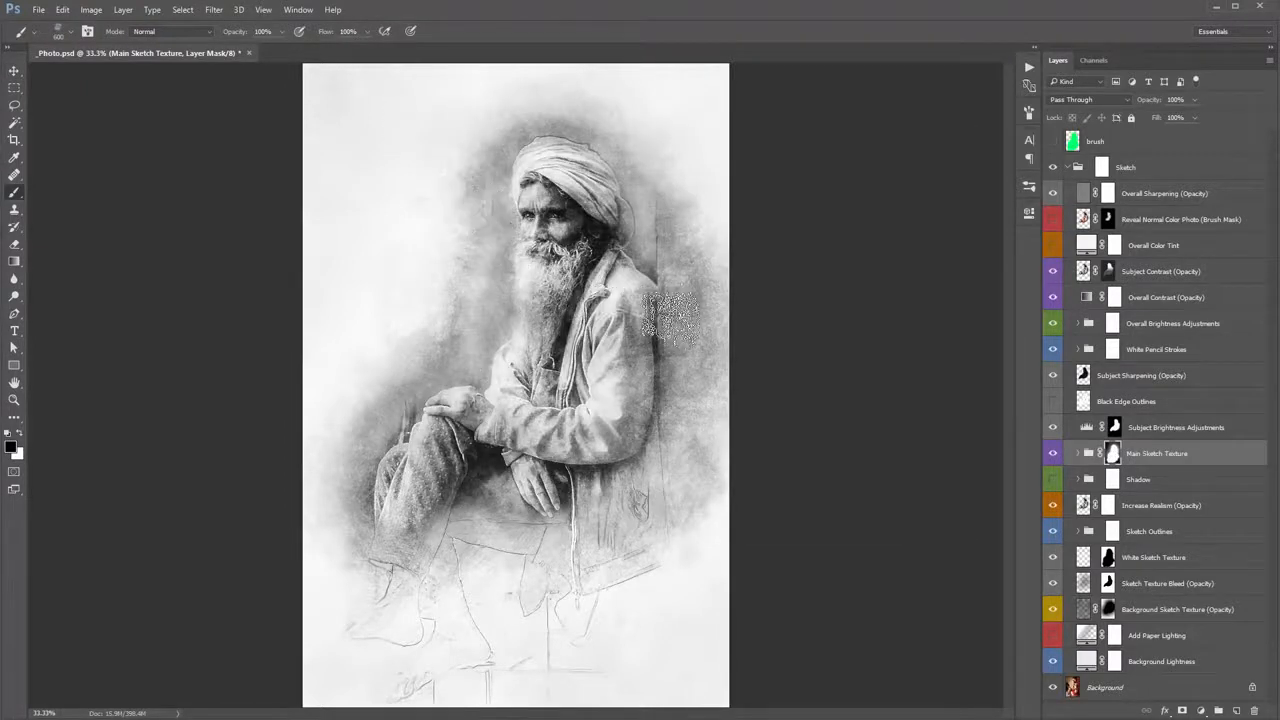
# - Try revealing more texture beside the turban with white, switch back to black and toggle the Main Sketch Texture group off and on
pyautogui.click(18, 435)
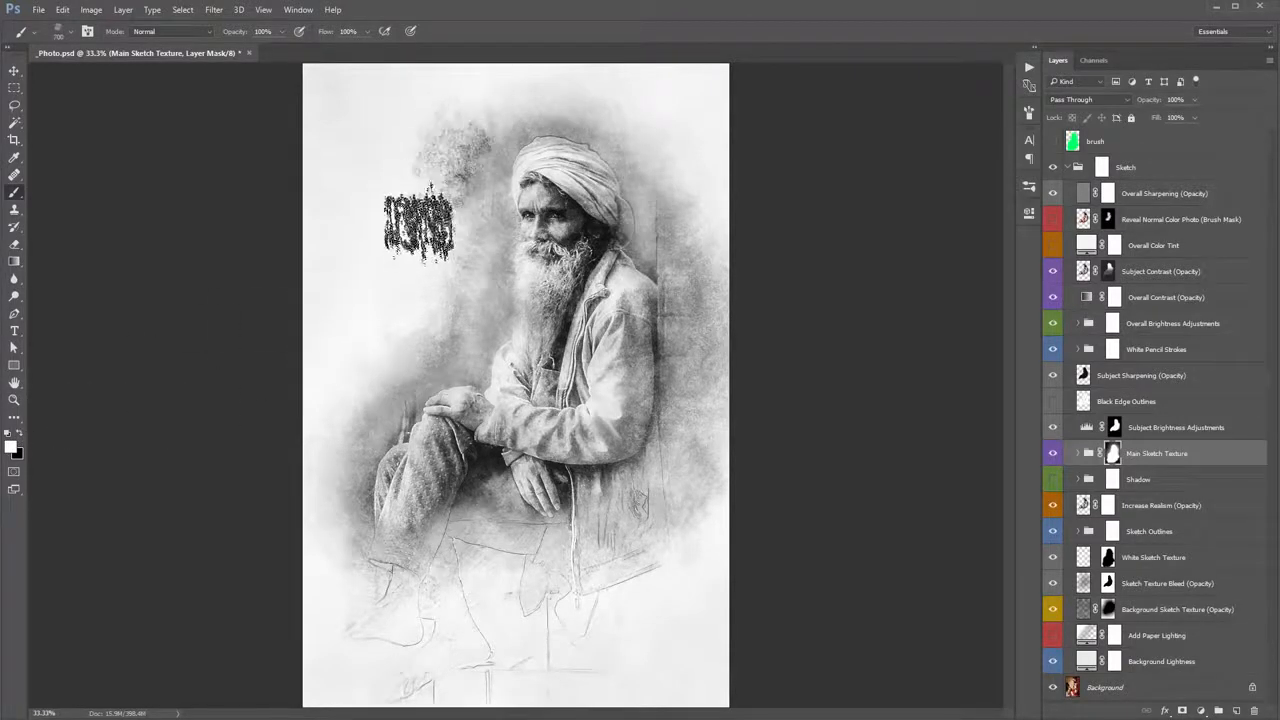
pyautogui.press('x')
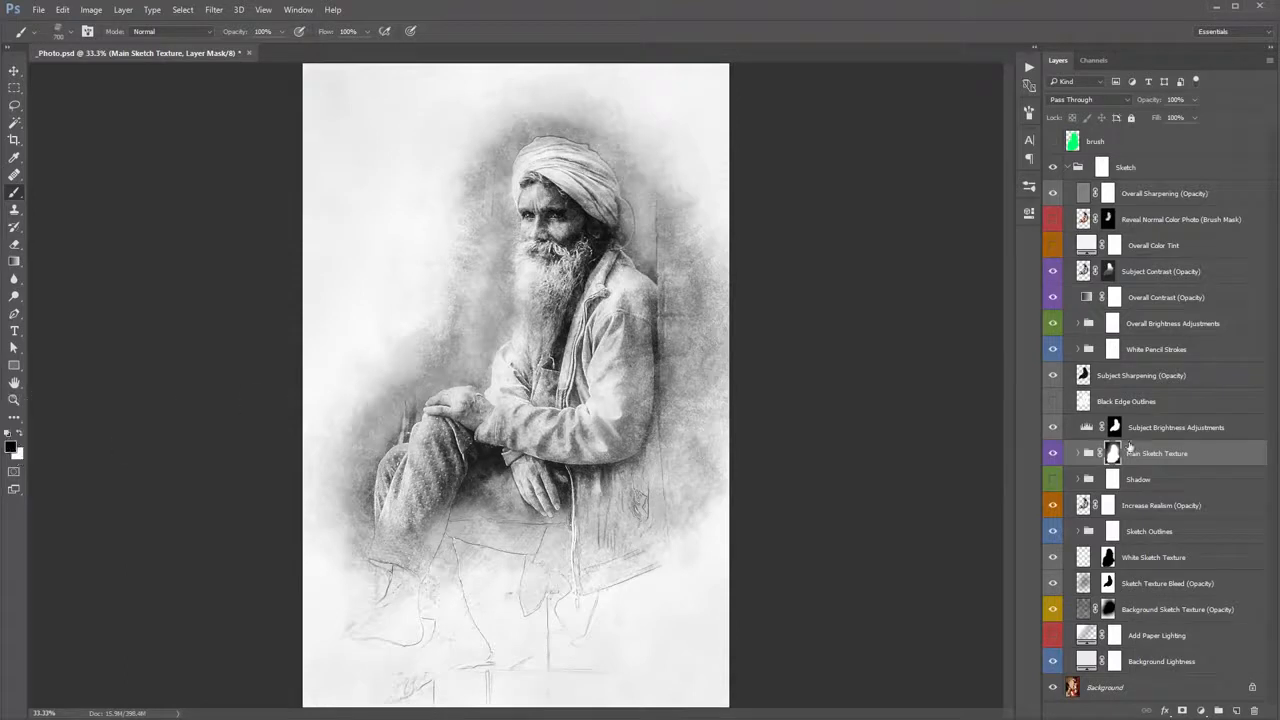
pyautogui.click(1052, 456)
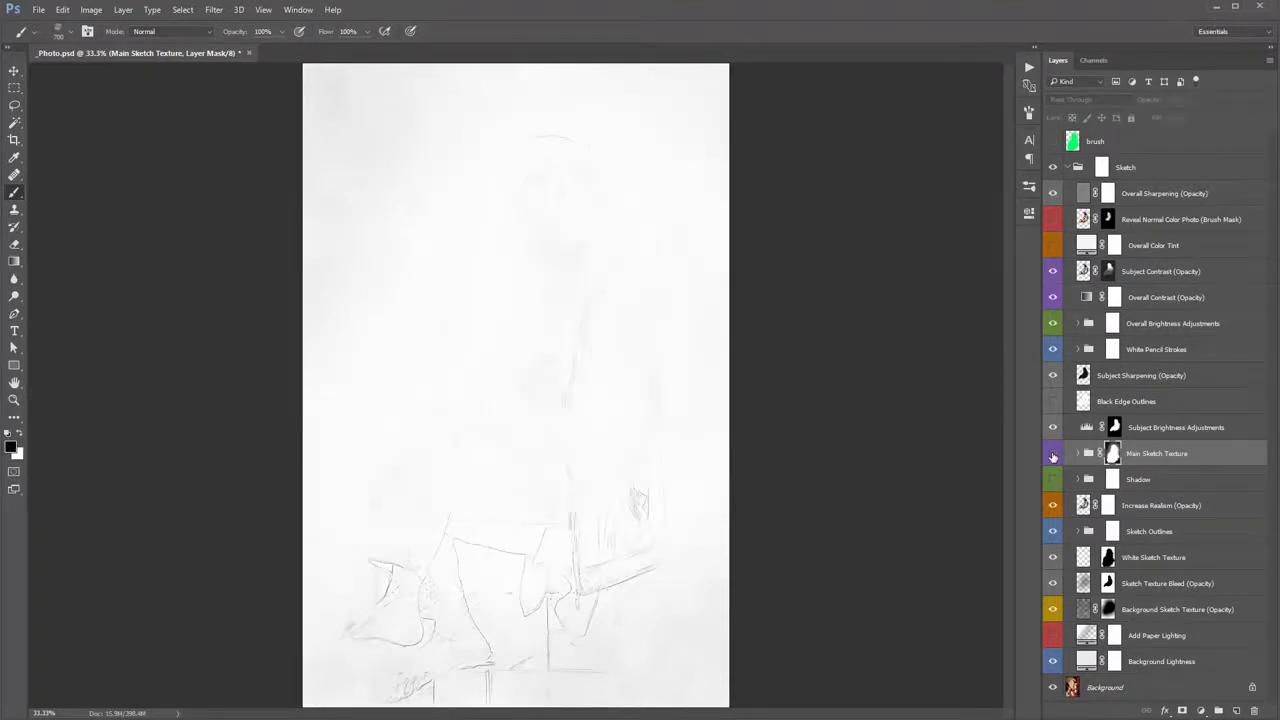
pyautogui.click(1052, 456)
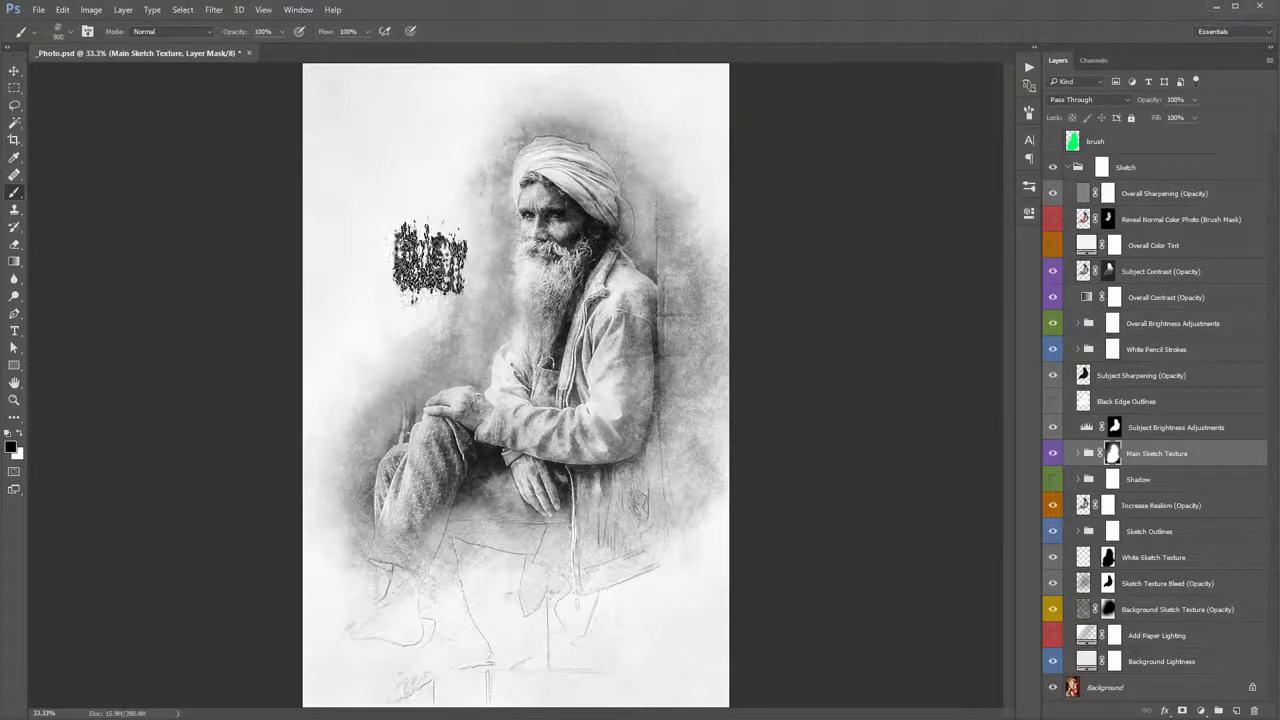
# - Paint black on the Main Sketch Texture mask with a larger brush to trim the texture beside the legs and above the turban
pyautogui.click(384, 391)
pyautogui.press(']')
pyautogui.click(350, 490)
pyautogui.click(512, 103)
pyautogui.click(612, 107)
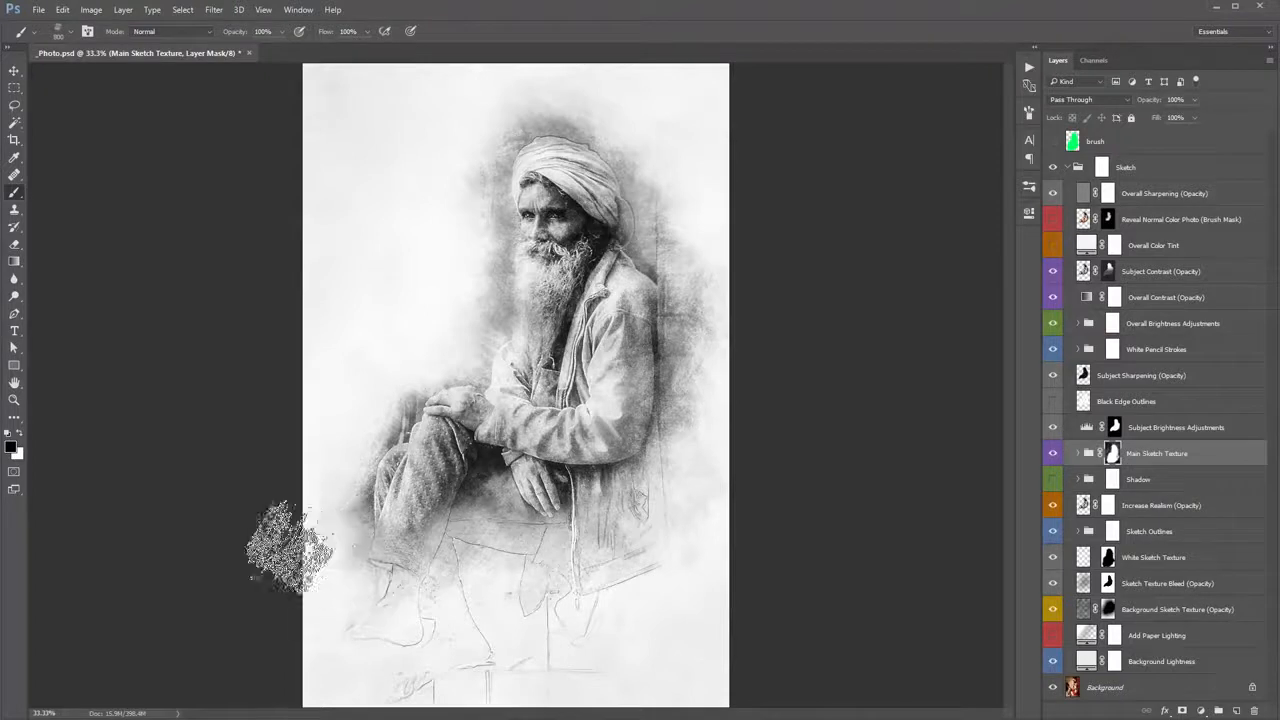
# - Try painting black over the subject's legs on the Main Sketch Texture mask and undo it
pyautogui.moveTo(337, 523)
pyautogui.mouseDown()
pyautogui.moveTo(393, 544)
pyautogui.moveTo(353, 484)
pyautogui.moveTo(371, 474)
pyautogui.moveTo(410, 505)
pyautogui.mouseUp()
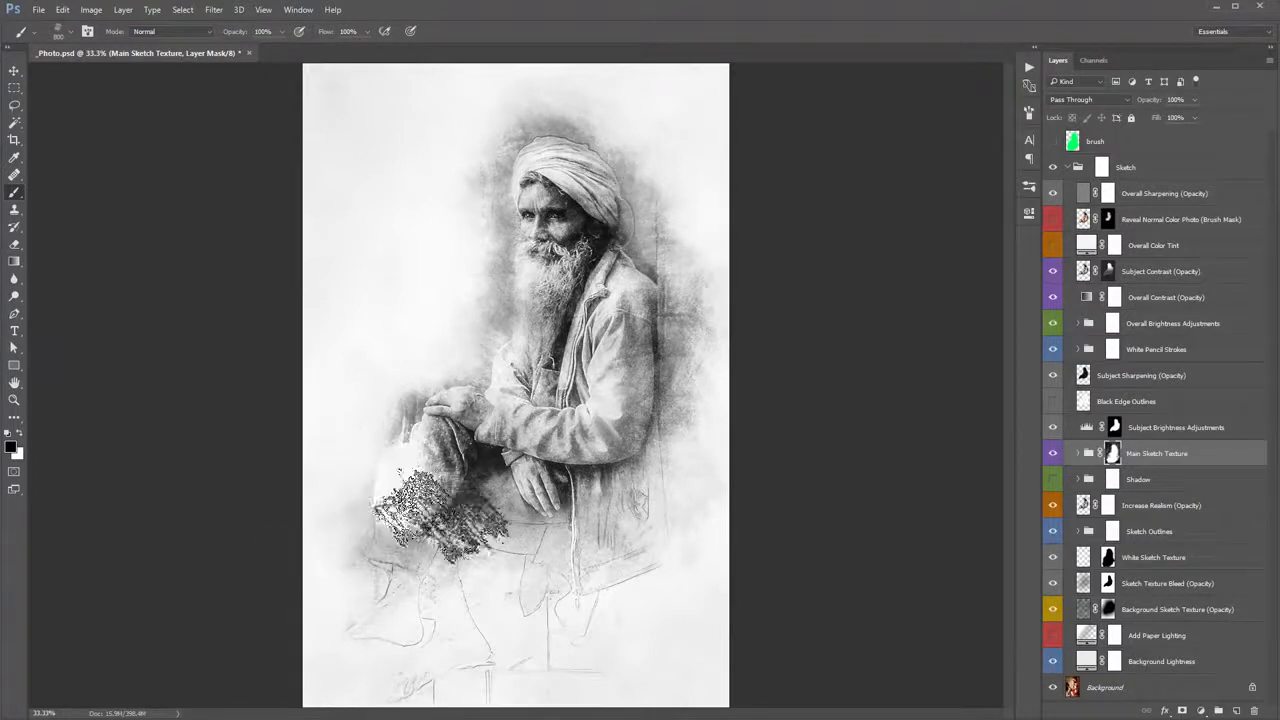
pyautogui.moveTo(430, 460)
pyautogui.mouseDown()
pyautogui.moveTo(371, 509)
pyautogui.moveTo(300, 530)
pyautogui.mouseUp()
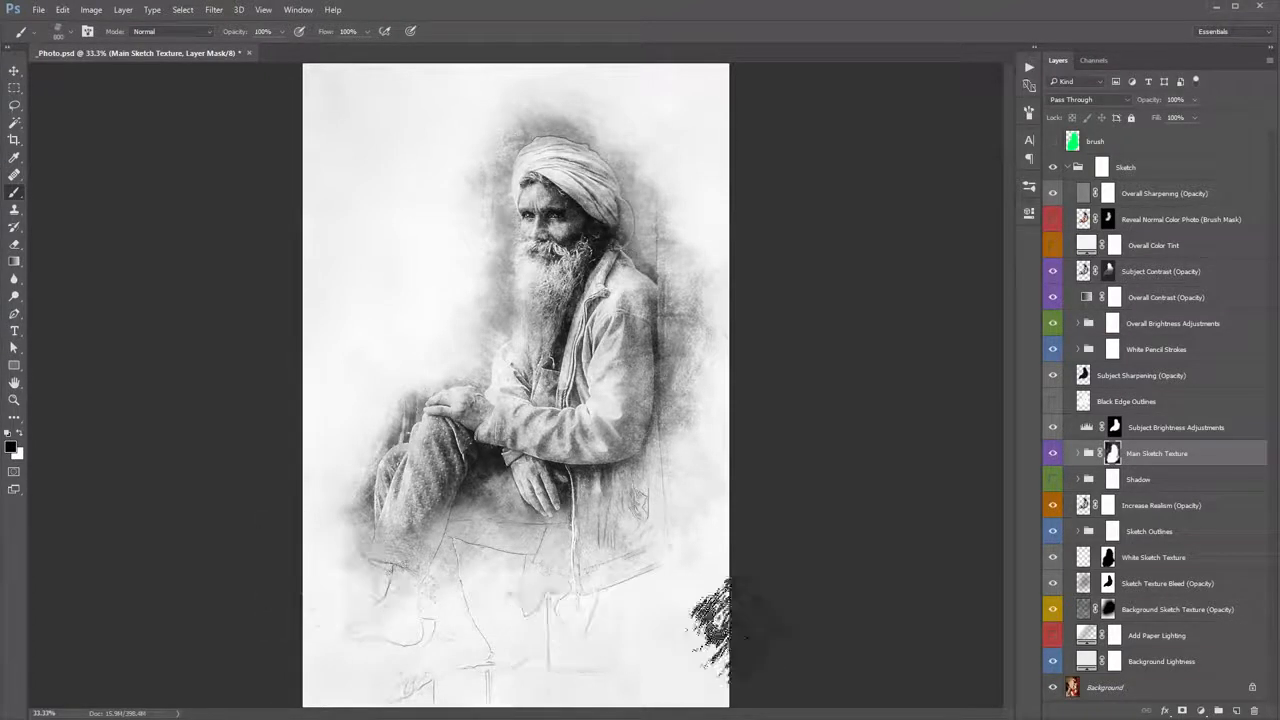
pyautogui.press('v')
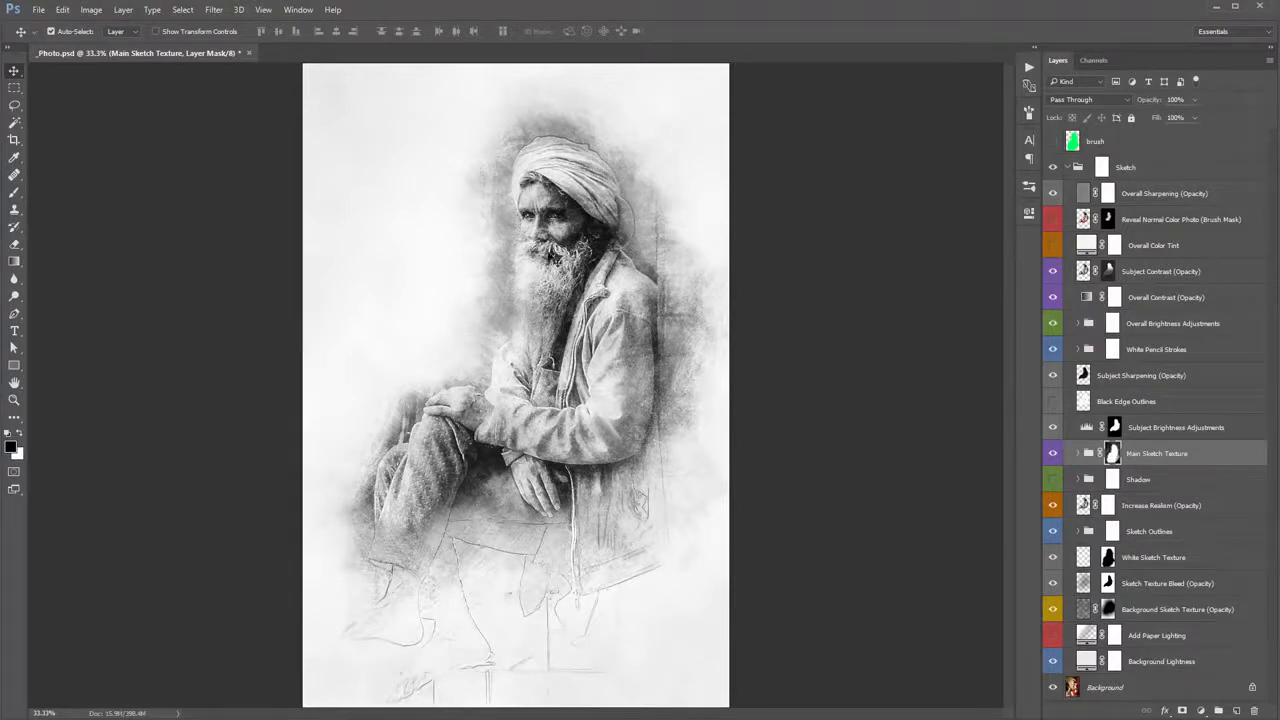
# - Reveal more texture beside the turban by painting white on the Main Sketch Texture mask with the 600 px sketch brush, undoing the stroke near the beard
pyautogui.press('b')
pyautogui.rightClick(495, 243)
pyautogui.doubleClick(596, 357)
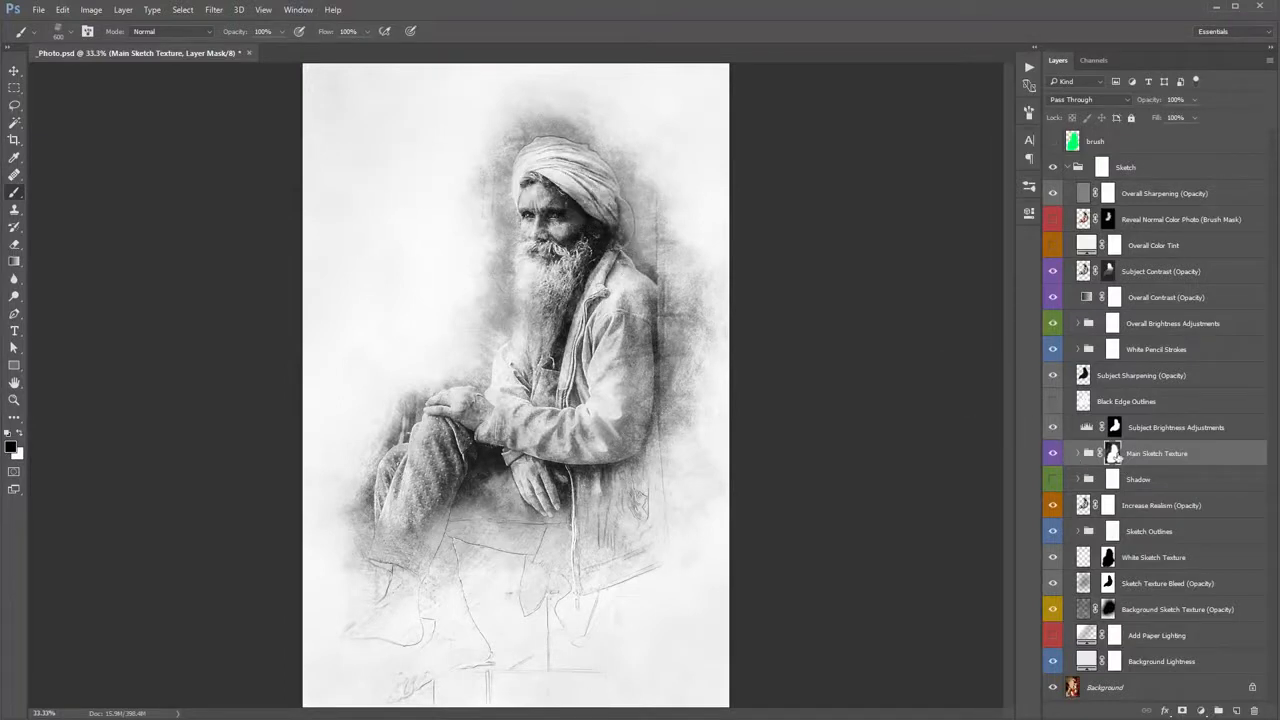
pyautogui.click(21, 436)
pyautogui.moveTo(478, 250)
pyautogui.mouseDown()
pyautogui.moveTo(476, 162)
pyautogui.moveTo(508, 120)
pyautogui.moveTo(464, 145)
pyautogui.moveTo(435, 315)
pyautogui.mouseUp()
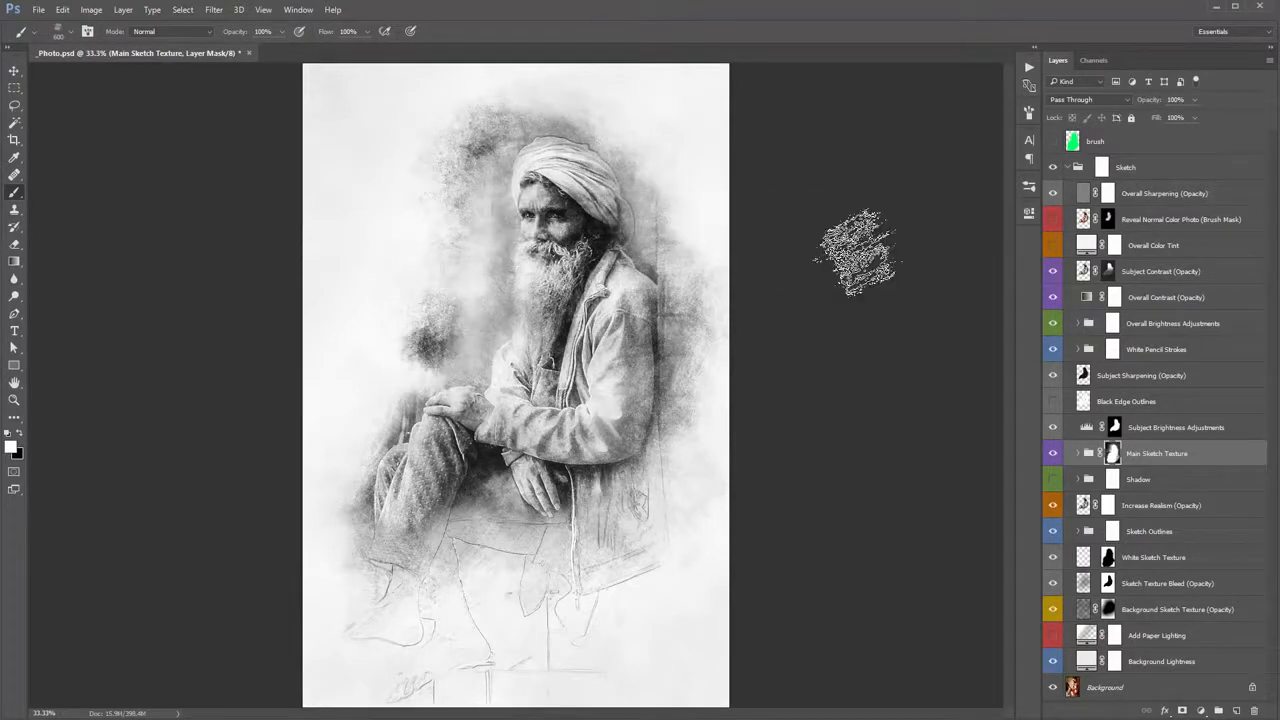
pyautogui.hotkey('ctrl', 'z')
pyautogui.press('v')
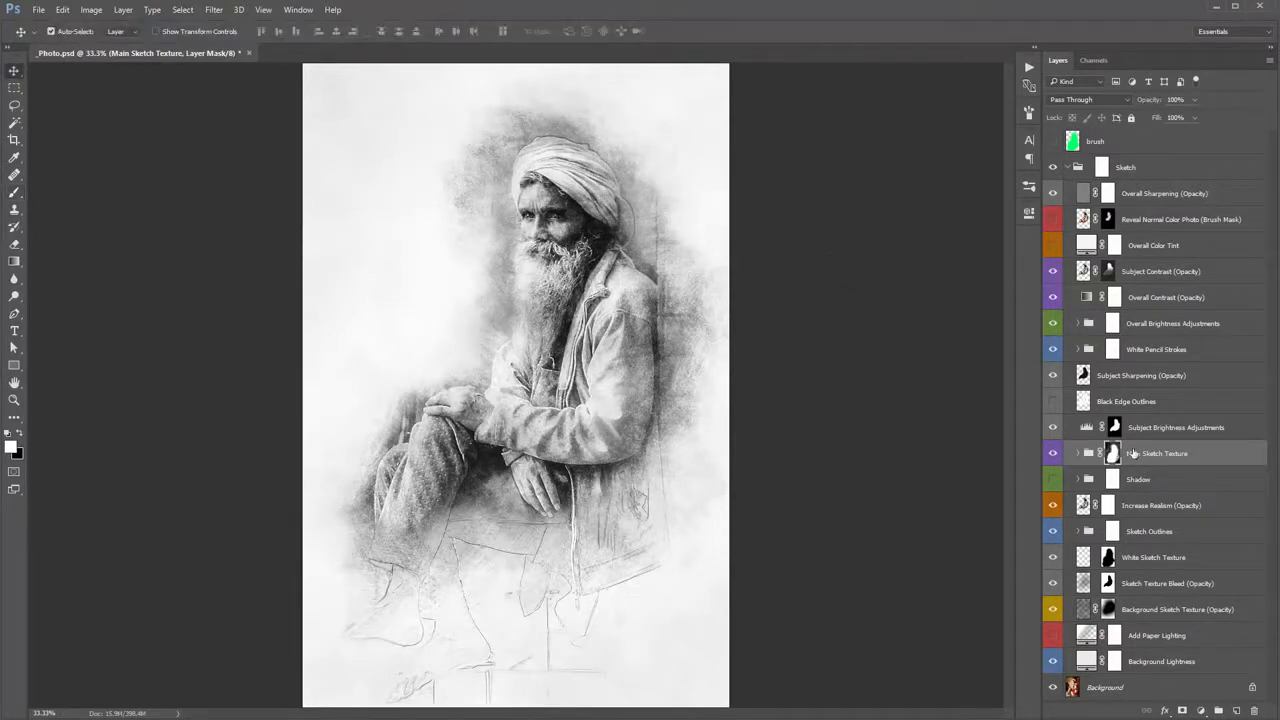
# - Select the Shadow group and compare the sketch with the group's shadow shown and hidden
pyautogui.click(1150, 484)
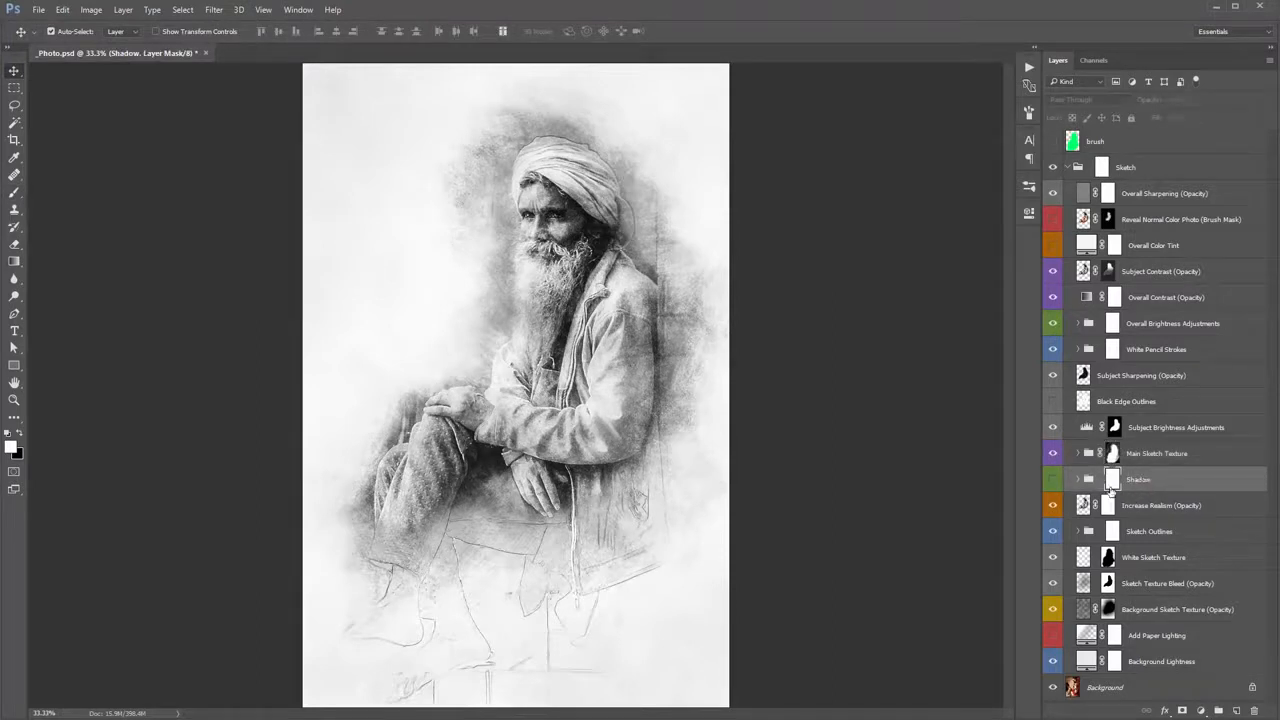
pyautogui.click(1054, 484)
pyautogui.click(1054, 484)
pyautogui.click(1054, 484)
pyautogui.click(1054, 484)
pyautogui.click(1054, 484)
pyautogui.click(1054, 484)
pyautogui.click(1054, 484)
pyautogui.click(1054, 484)
# - Briefly show the green brush layer as a shape reference and inspect the layers inside the Shadow group
pyautogui.click(1052, 142)
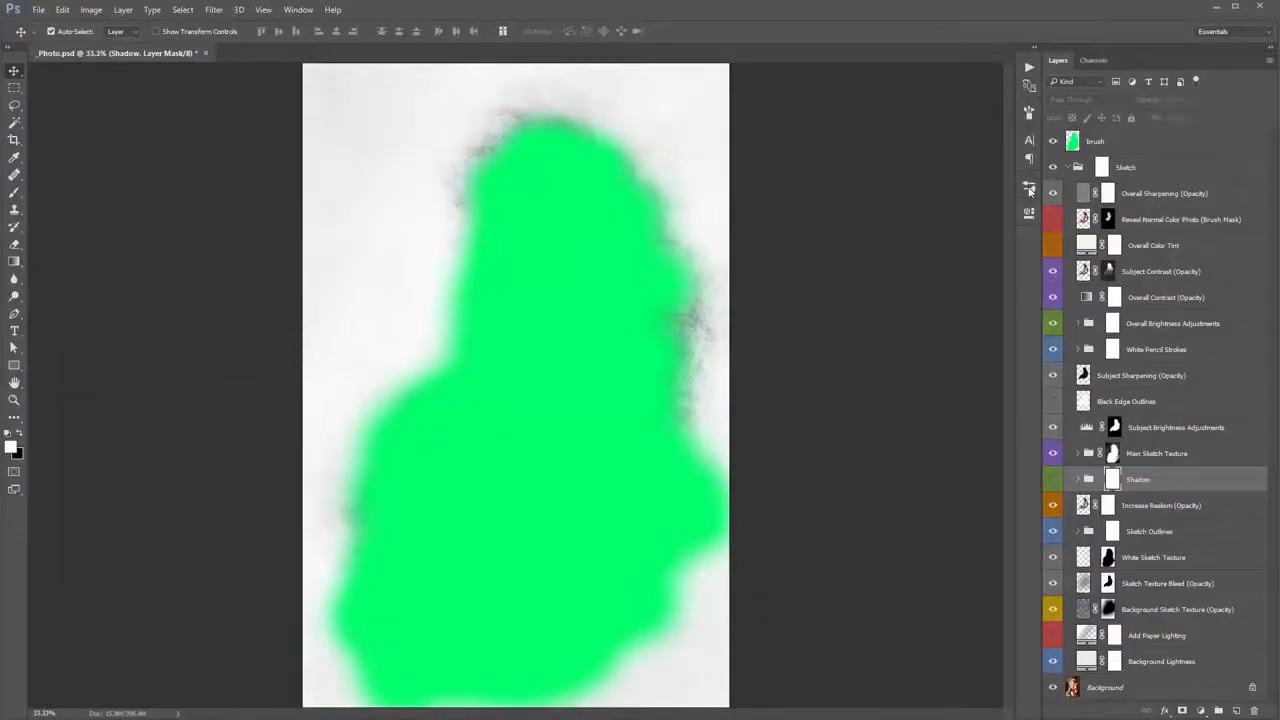
pyautogui.click(1060, 145)
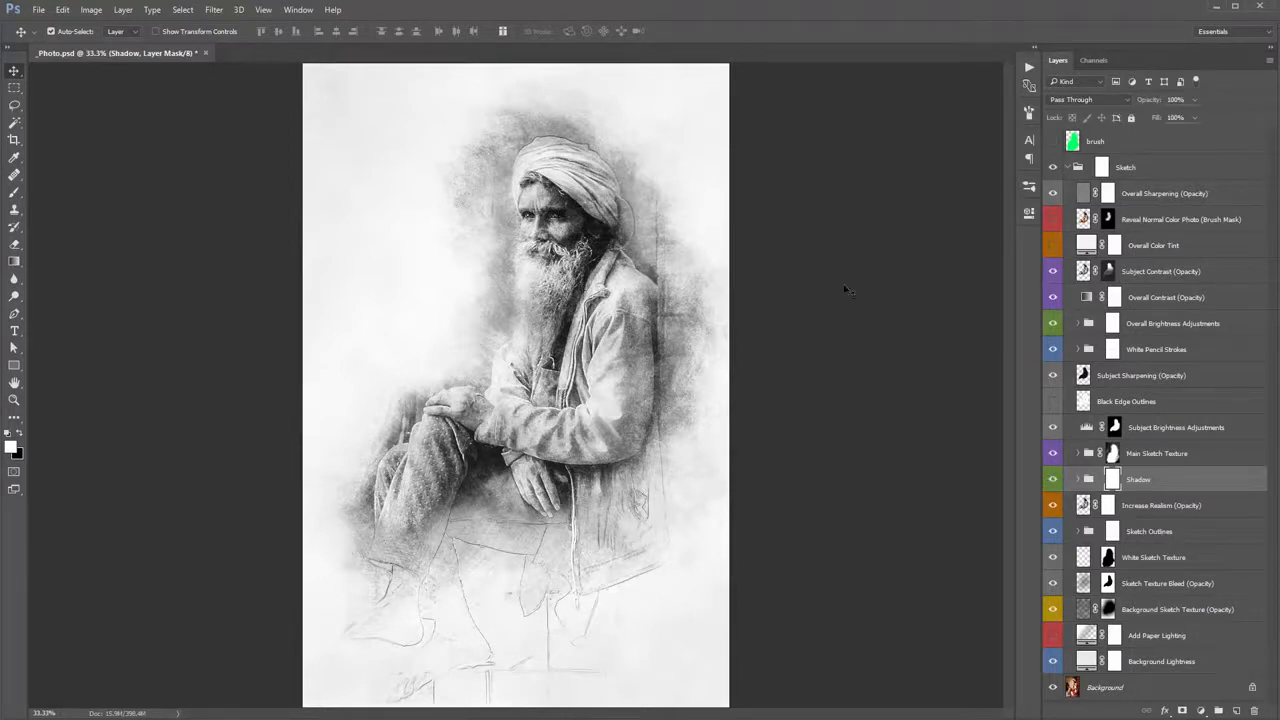
pyautogui.click(1078, 480)
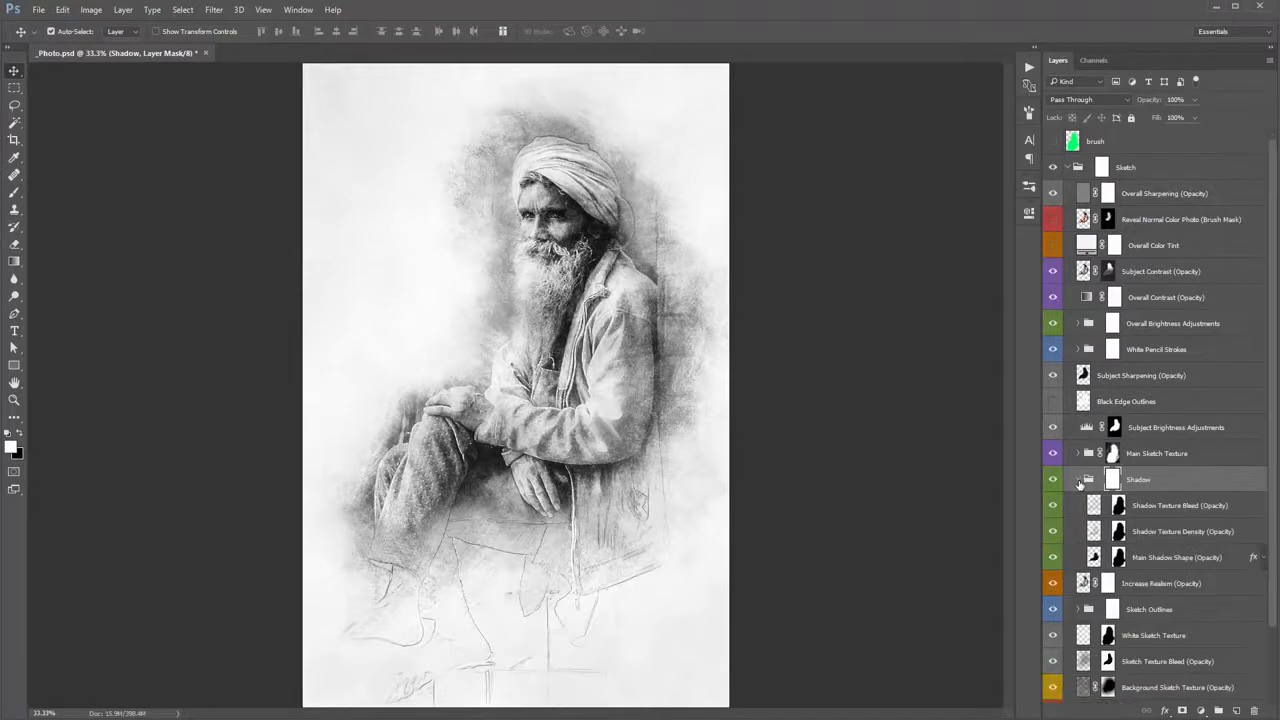
pyautogui.click(1079, 480)
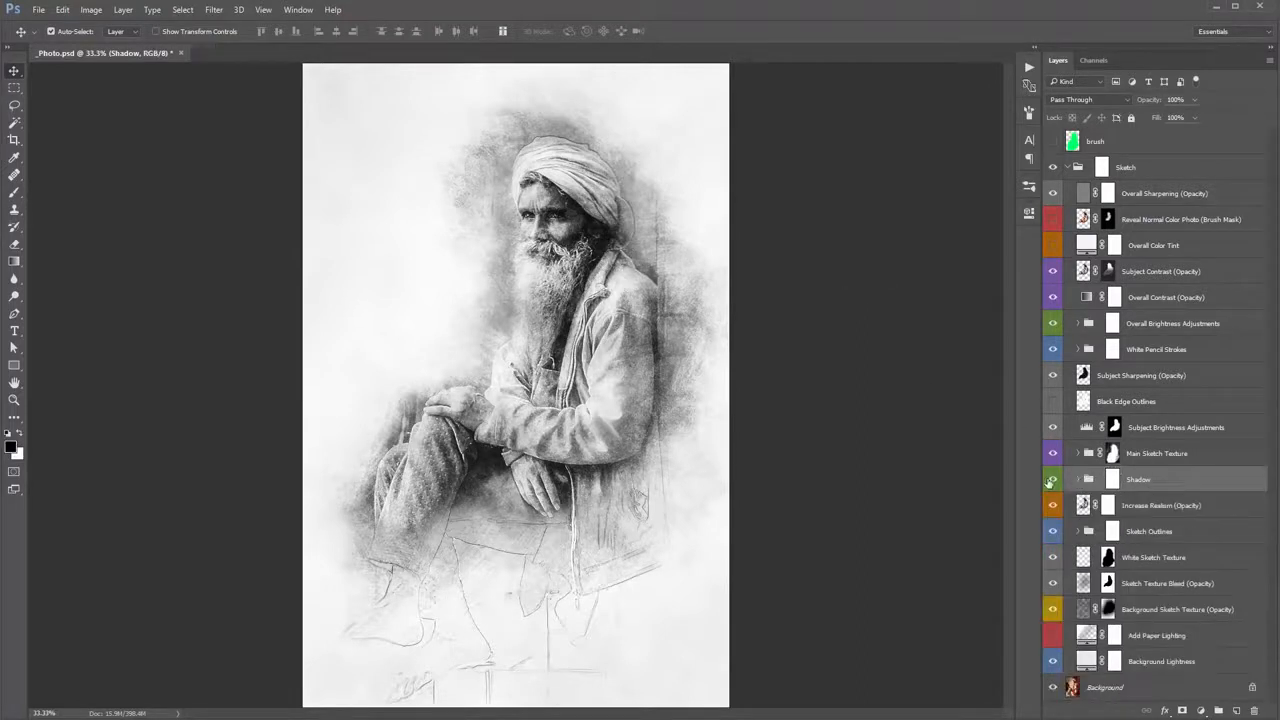
# - Try the Increase Realism layer at 0% and 50% opacity, ending on 70%
pyautogui.click(1140, 508)
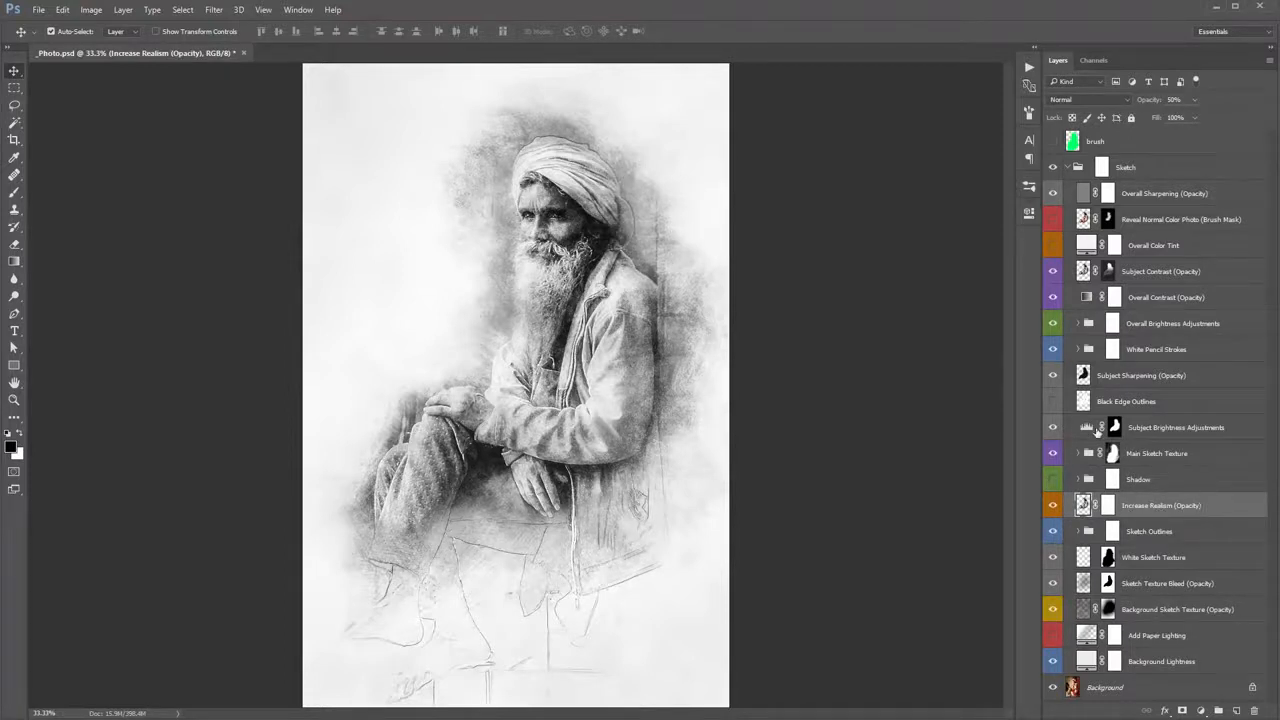
pyautogui.moveTo(1155, 104); pyautogui.dragTo(1116, 104)
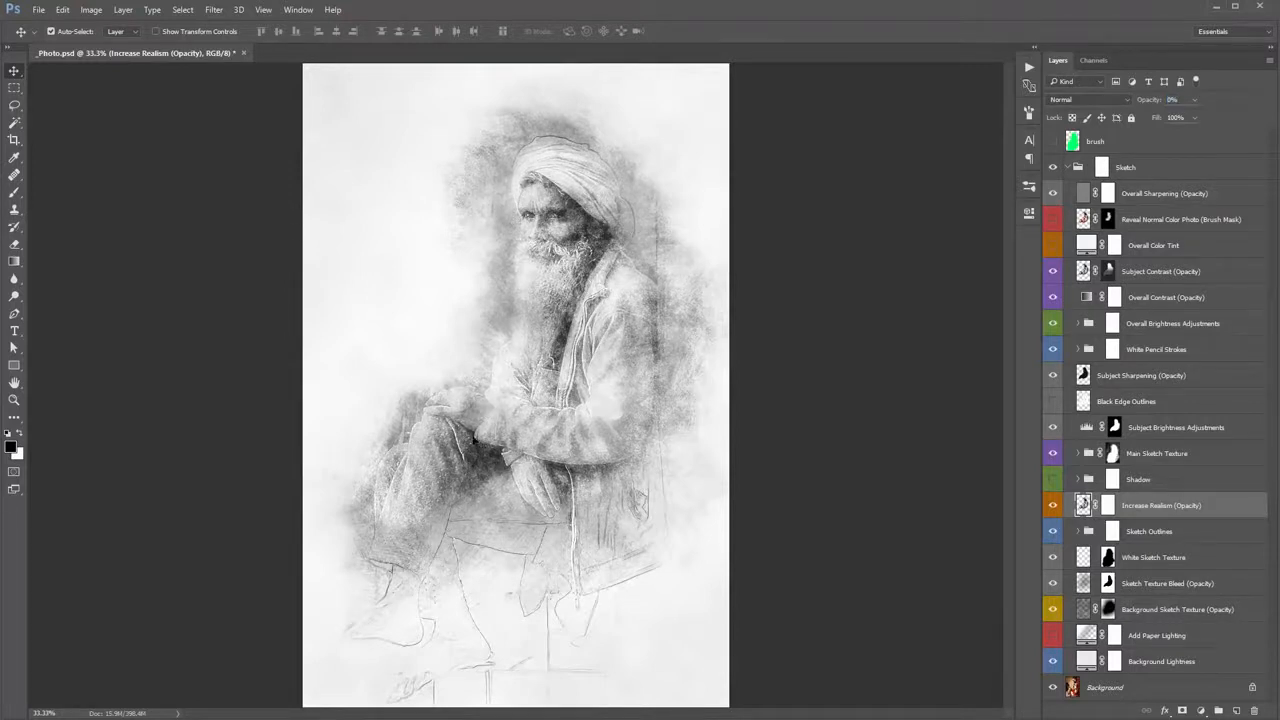
pyautogui.moveTo(1137, 104); pyautogui.dragTo(1164, 103)
pyautogui.write('50')
pyautogui.press('Return')
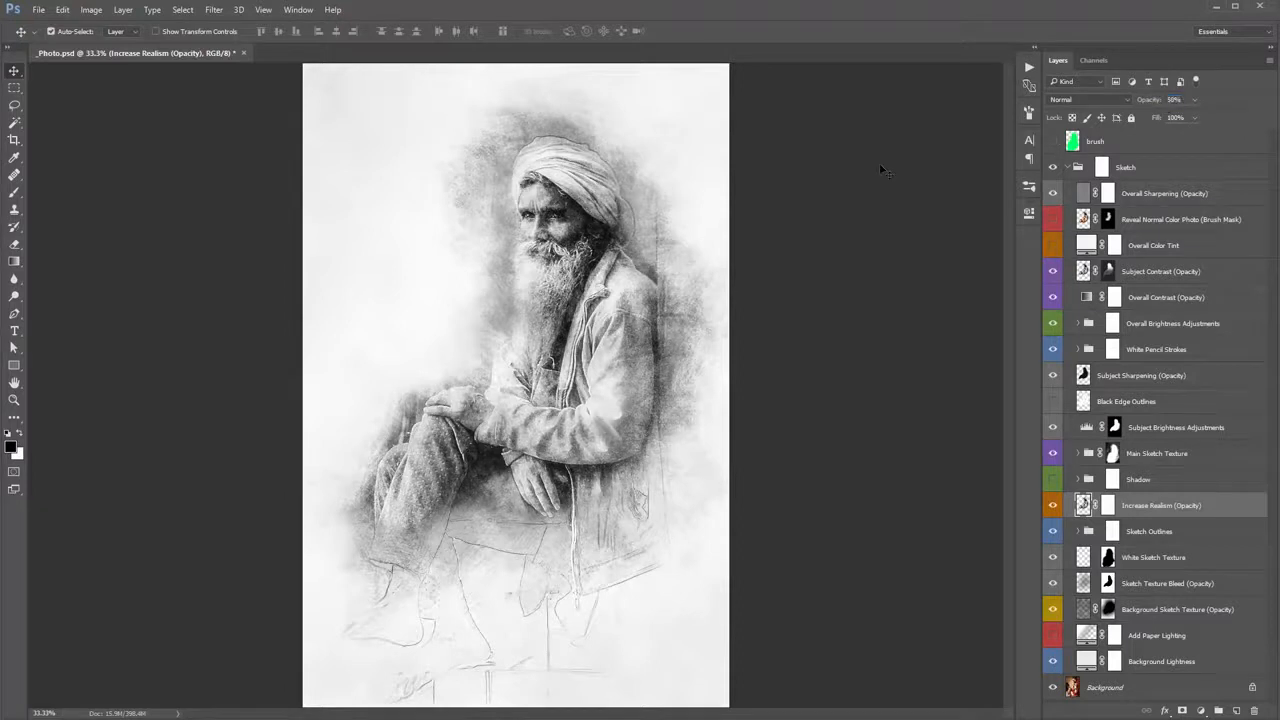
pyautogui.moveTo(1143, 104); pyautogui.dragTo(1161, 102)
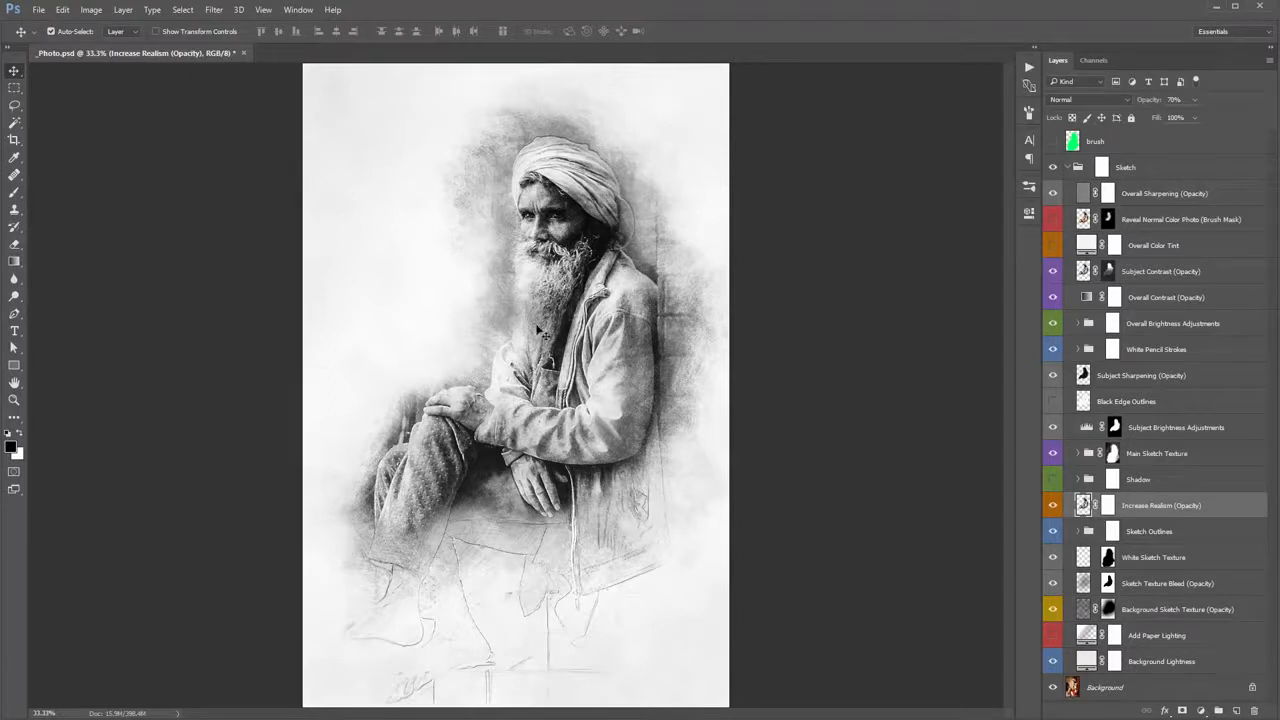
# - Paint black on the Increase Realism mask over the legs, arms and jacket with the 600 px sketch brush
pyautogui.click(1110, 510)
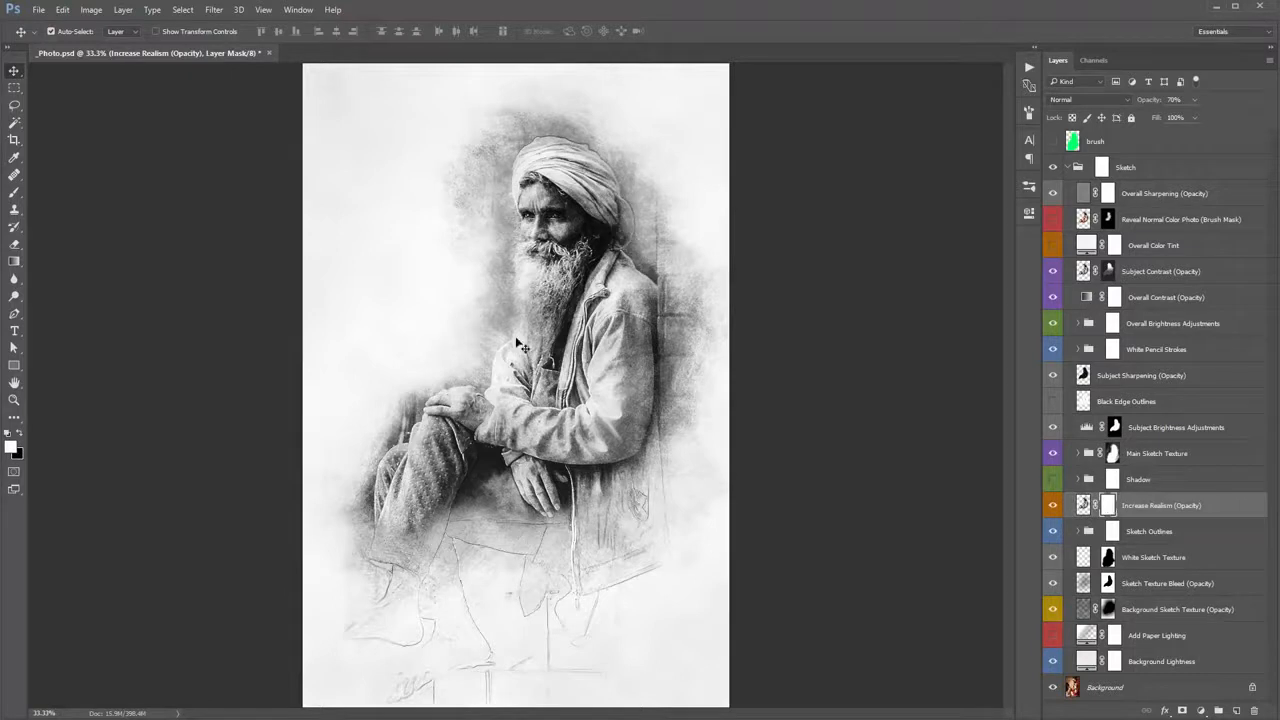
pyautogui.press('b')
pyautogui.press('x')
pyautogui.moveTo(575, 450)
pyautogui.mouseDown()
pyautogui.moveTo(430, 480)
pyautogui.moveTo(530, 430)
pyautogui.moveTo(630, 420)
pyautogui.moveTo(660, 340)
pyautogui.mouseUp()
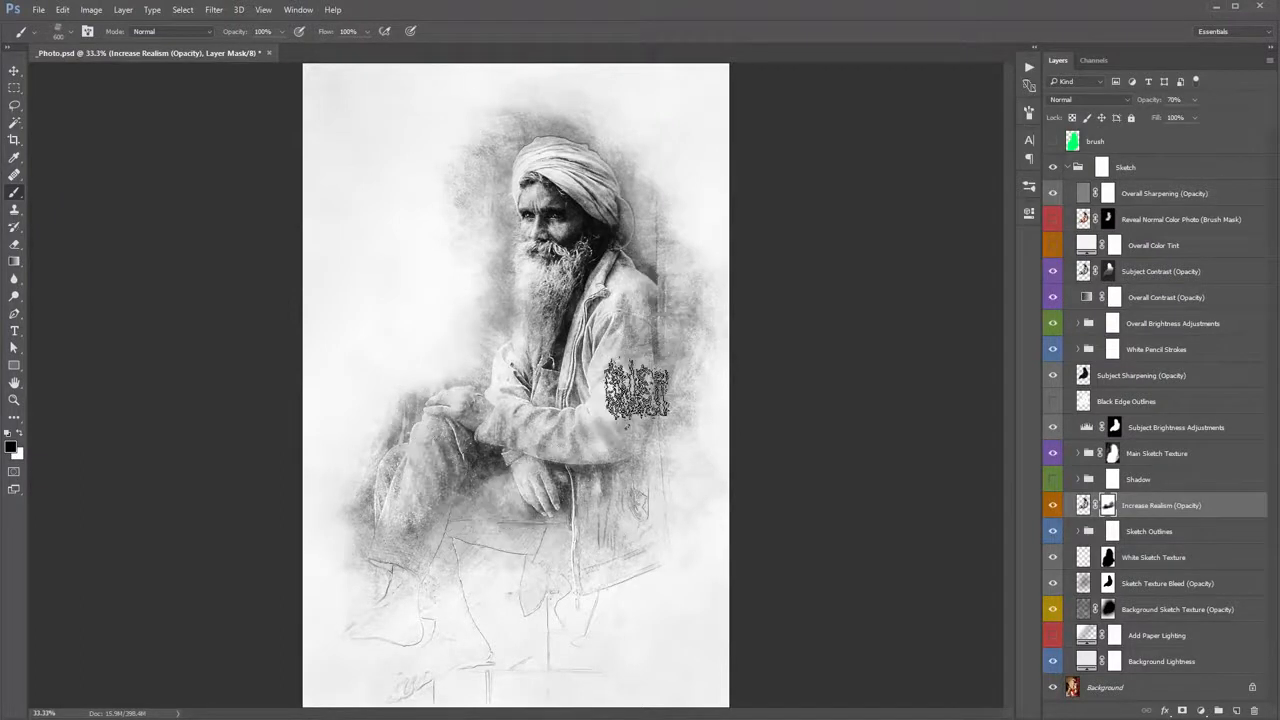
# - Reset the Increase Realism mask to solid white and set the layer's opacity to 50%
pyautogui.moveTo(1138, 104); pyautogui.dragTo(1153, 101)
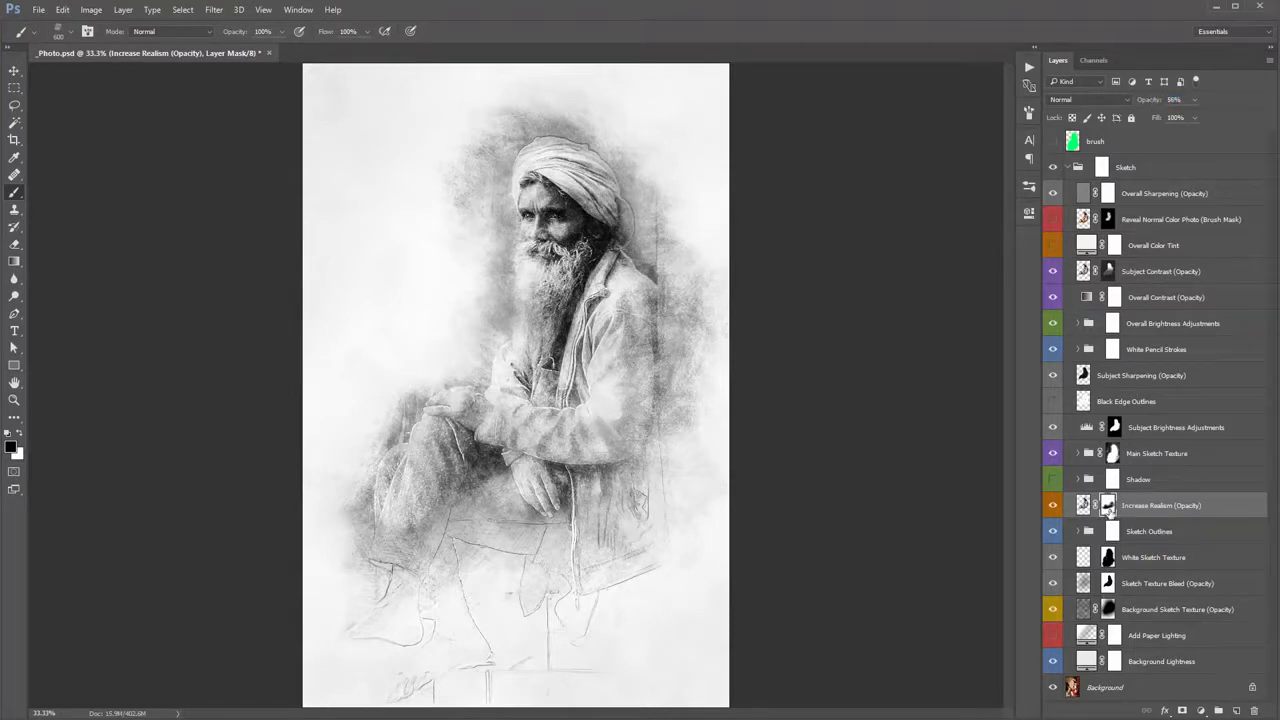
pyautogui.hotkey('alt', 'BackSpace')
pyautogui.hotkey('ctrl', 'BackSpace')
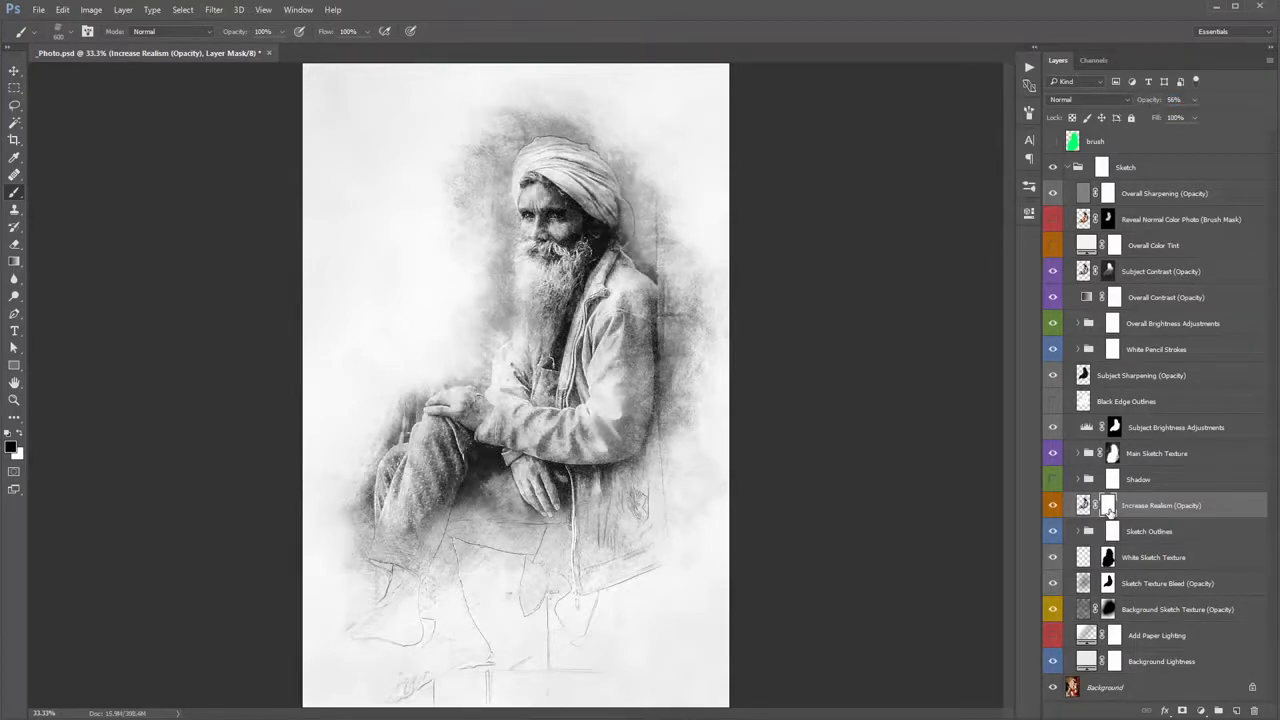
pyautogui.press('v')
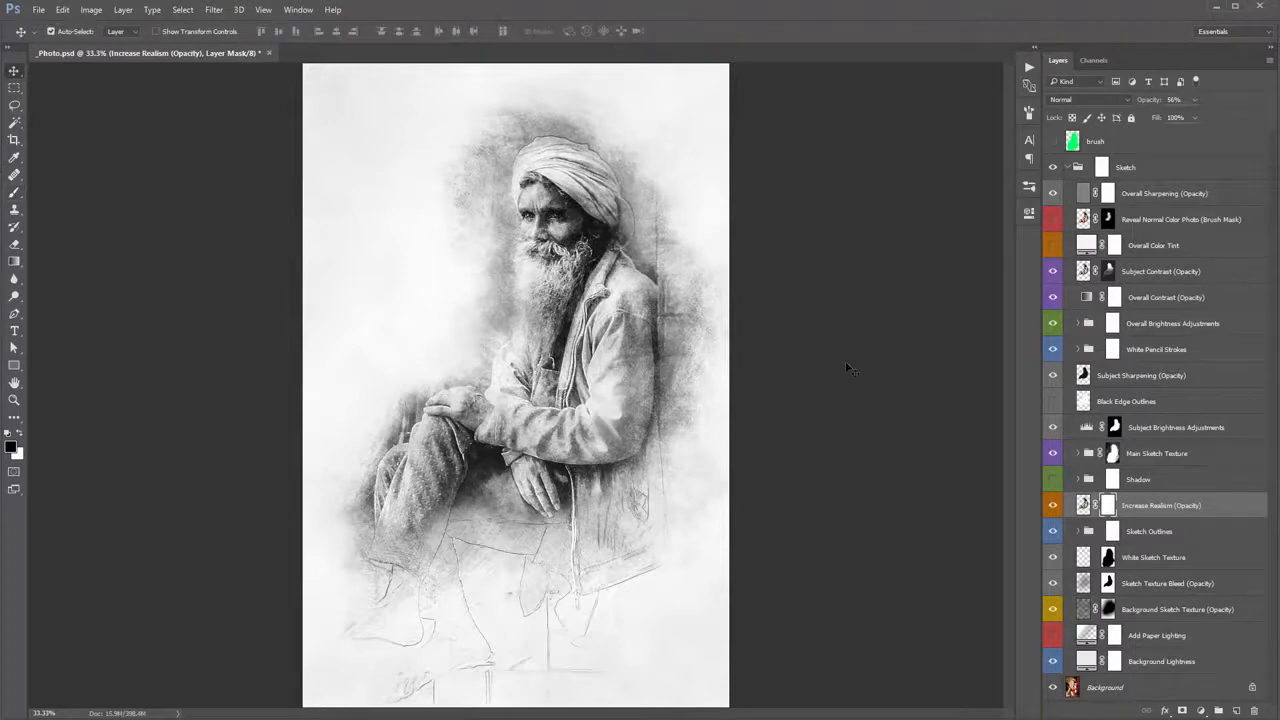
pyautogui.press('5')
# - Compare the sketch with the Sketch Outlines group off and on, and try duplicating the group before undoing the copy
pyautogui.click(1145, 530)
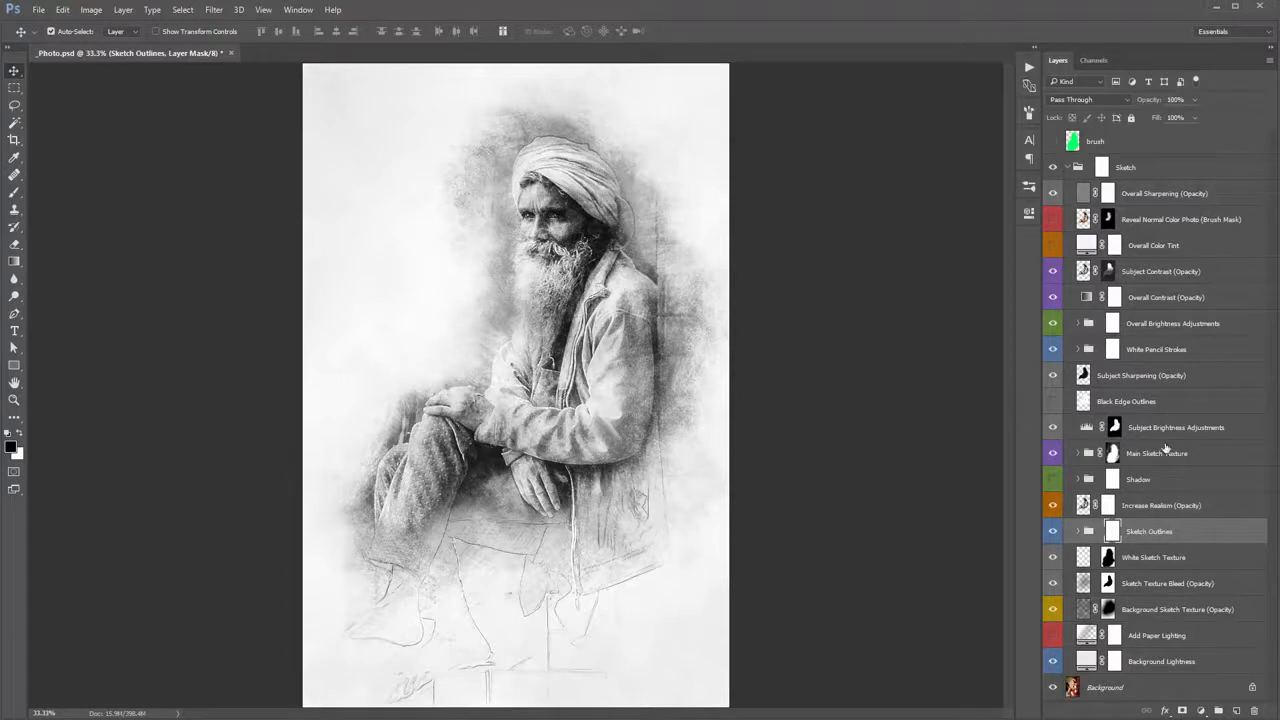
pyautogui.click(1052, 532)
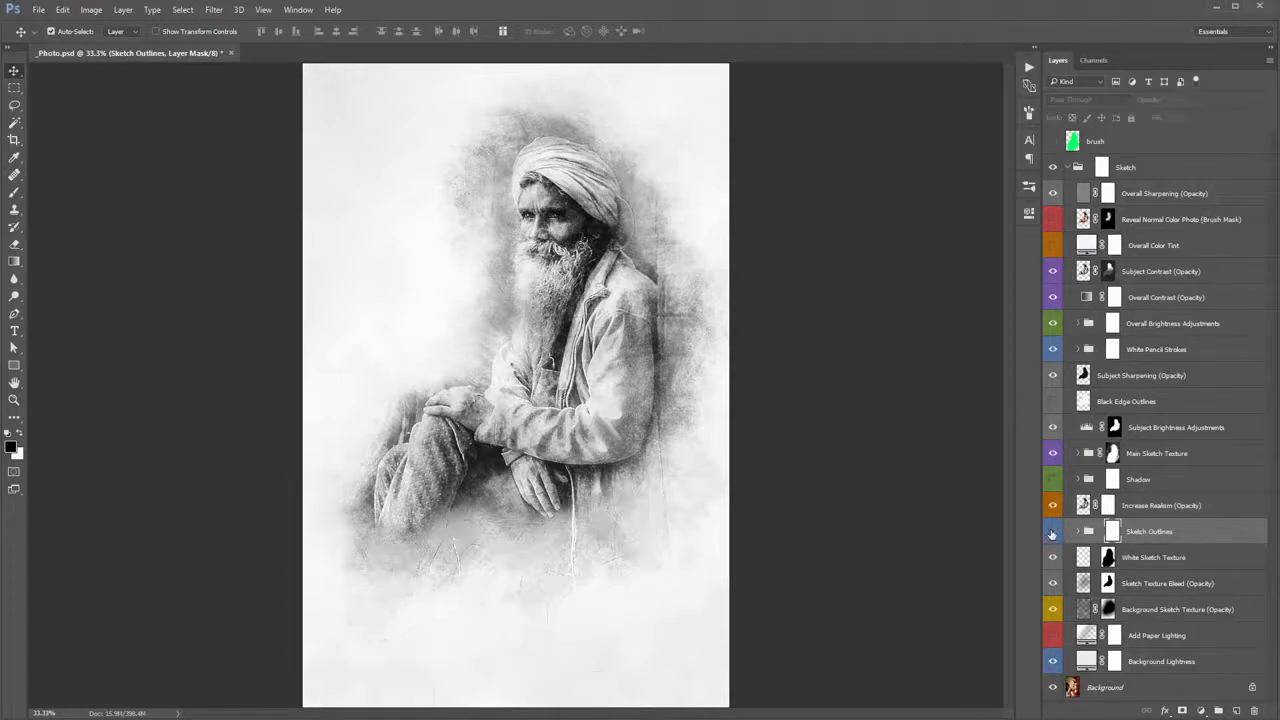
pyautogui.click(1052, 532)
pyautogui.click(1052, 532)
pyautogui.click(1052, 532)
pyautogui.click(1052, 532)
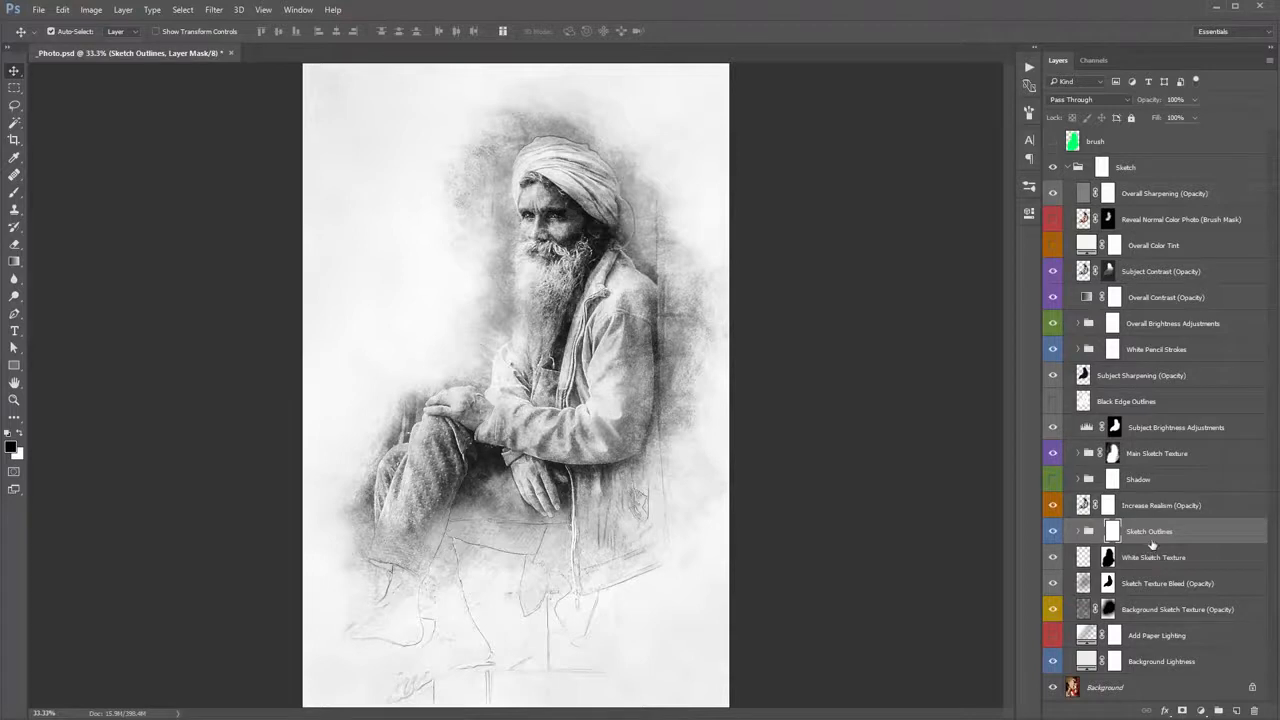
pyautogui.hotkey('ctrl', 'j')
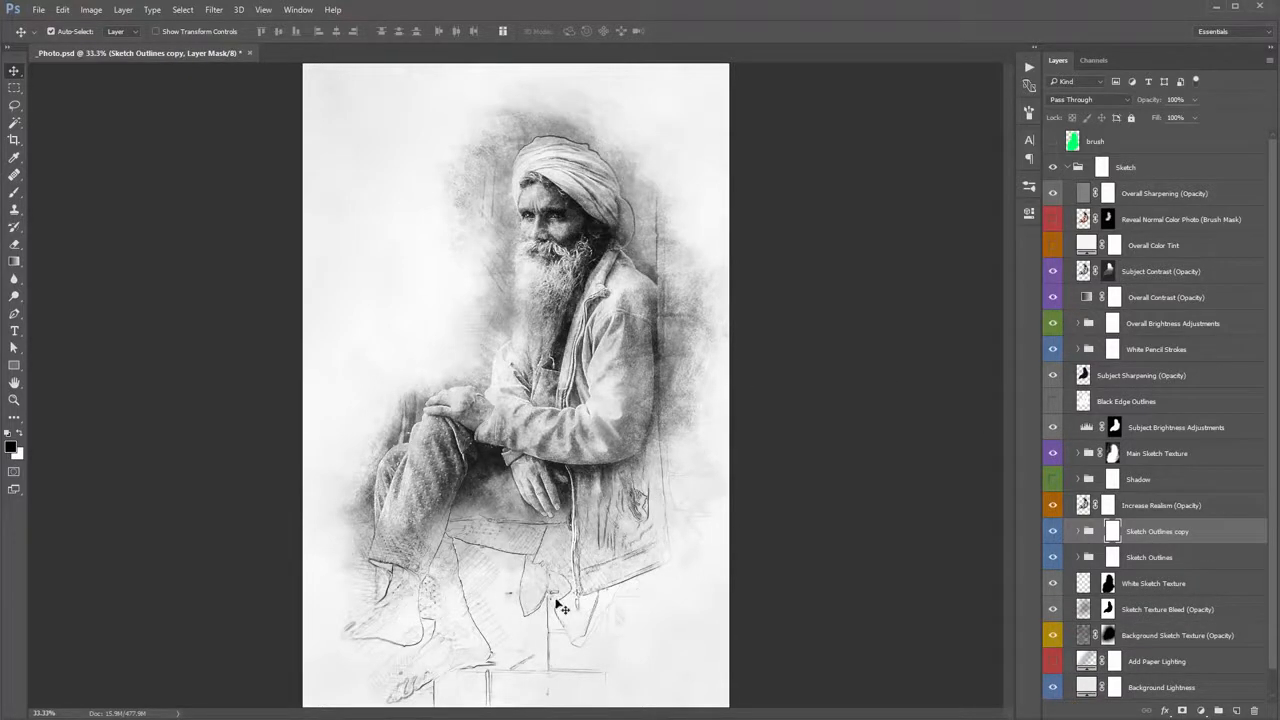
pyautogui.hotkey('ctrl', 'z')
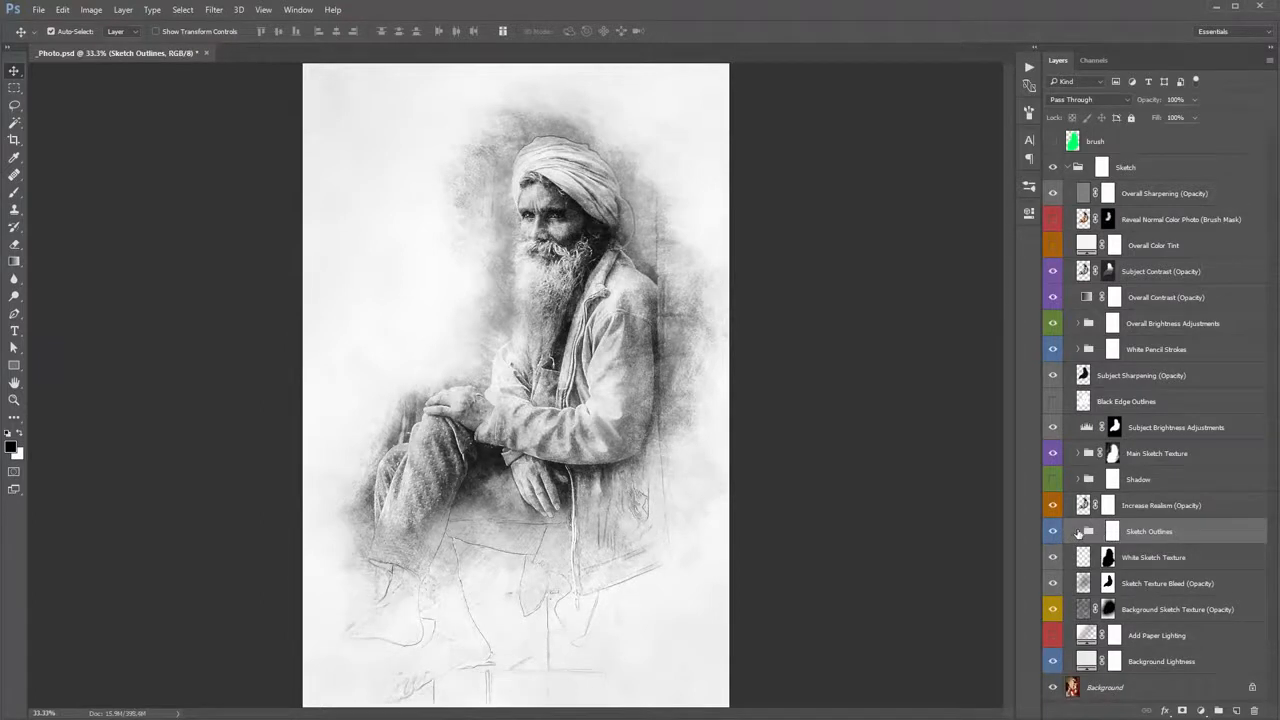
# - Expand the Sketch Outlines group and hide all four layers inside it
pyautogui.click(1078, 533)
pyautogui.scroll(-4, 1080, 533)
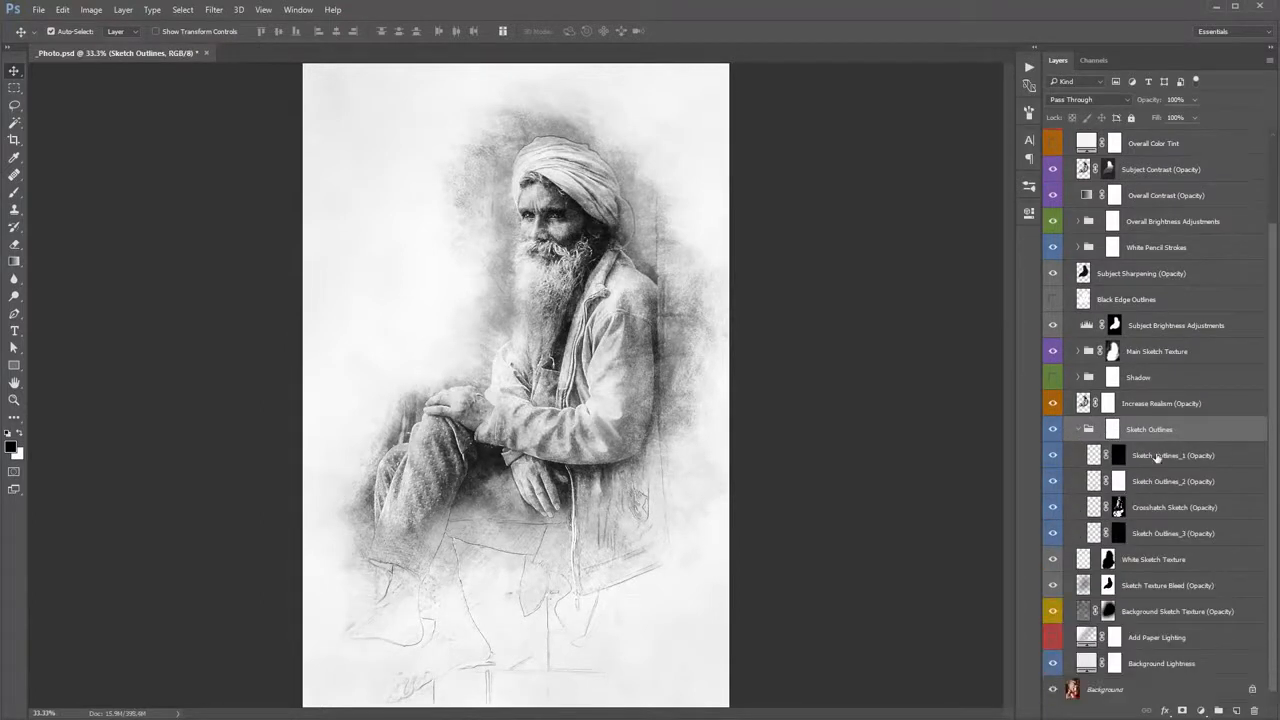
pyautogui.click(1157, 457)
pyautogui.keyDown('shift'); pyautogui.click(1155, 537); pyautogui.keyUp('shift')
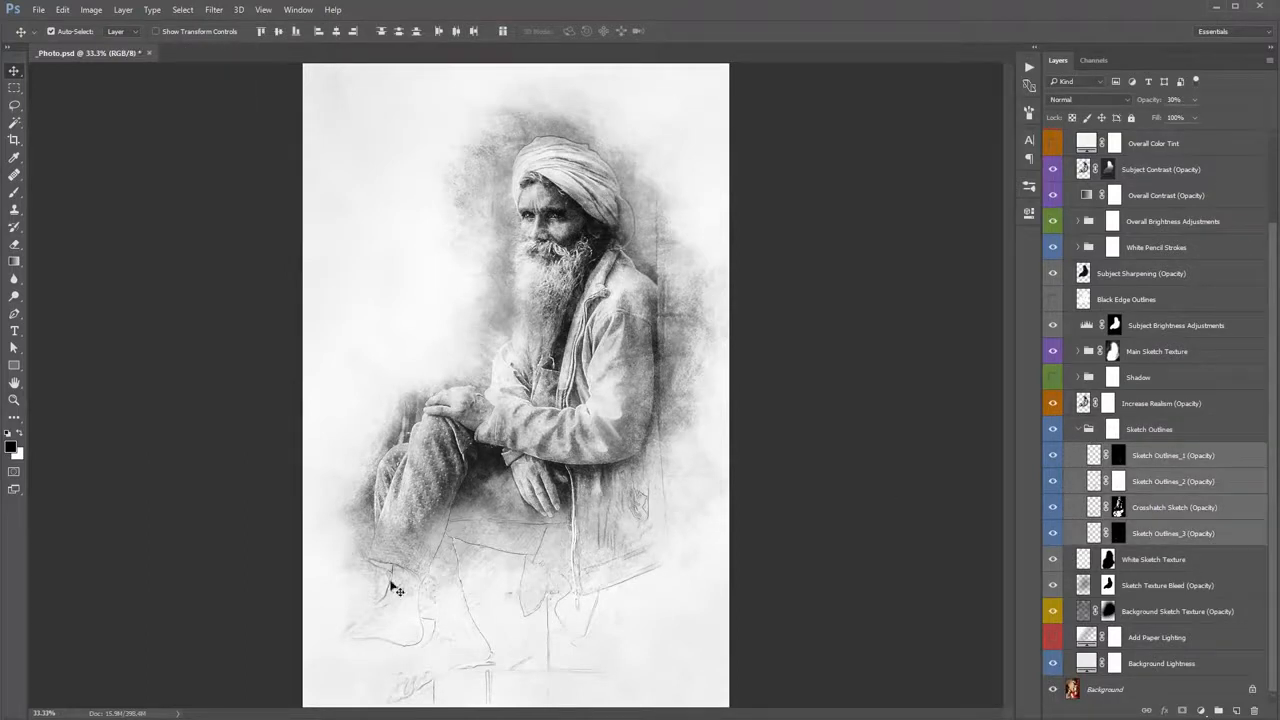
pyautogui.moveTo(1054, 456); pyautogui.dragTo(1052, 533)
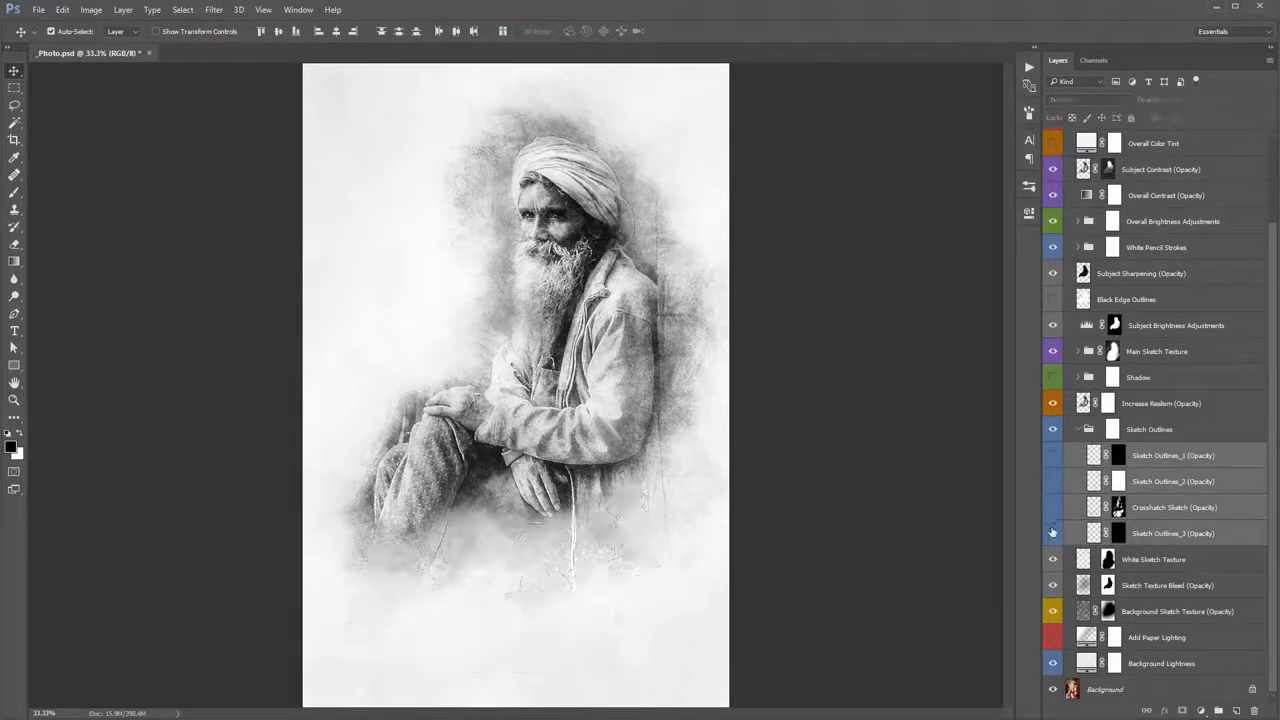
# - Show the Sketch Outlines_1 layer again and inspect its mask on its own
pyautogui.click(1052, 457)
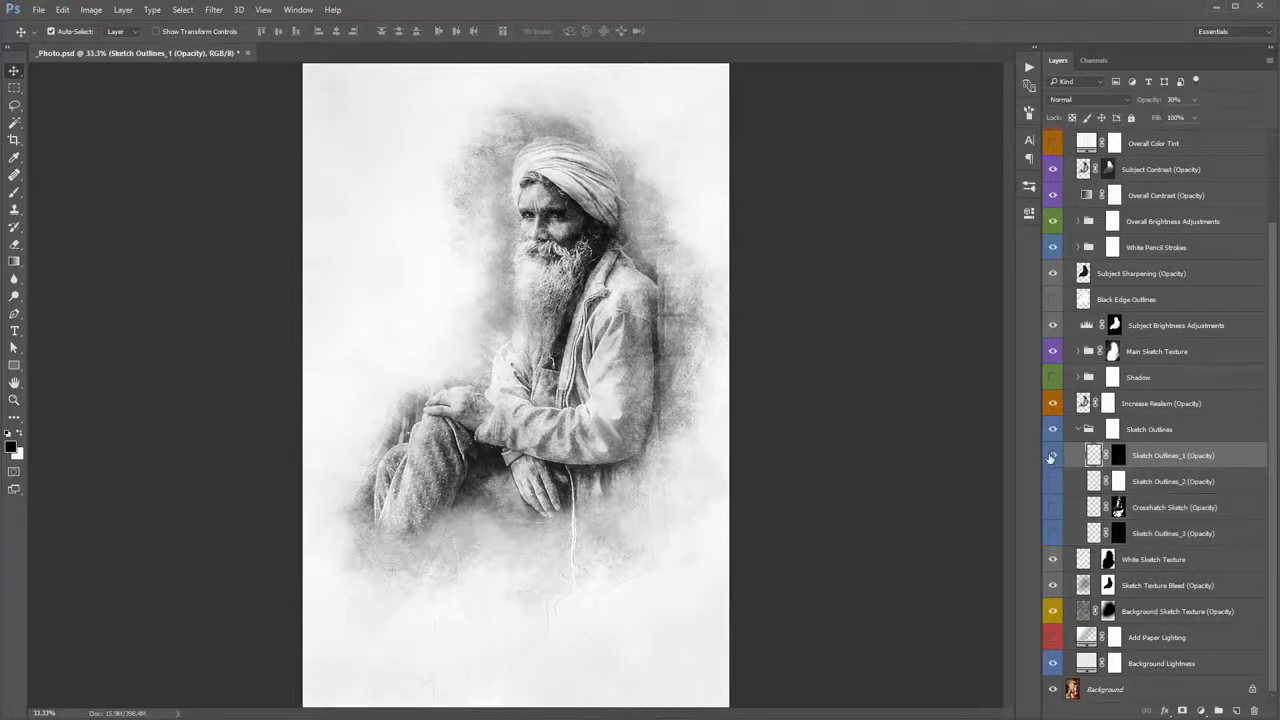
pyautogui.keyDown('alt'); pyautogui.click(1117, 455); pyautogui.keyUp('alt')
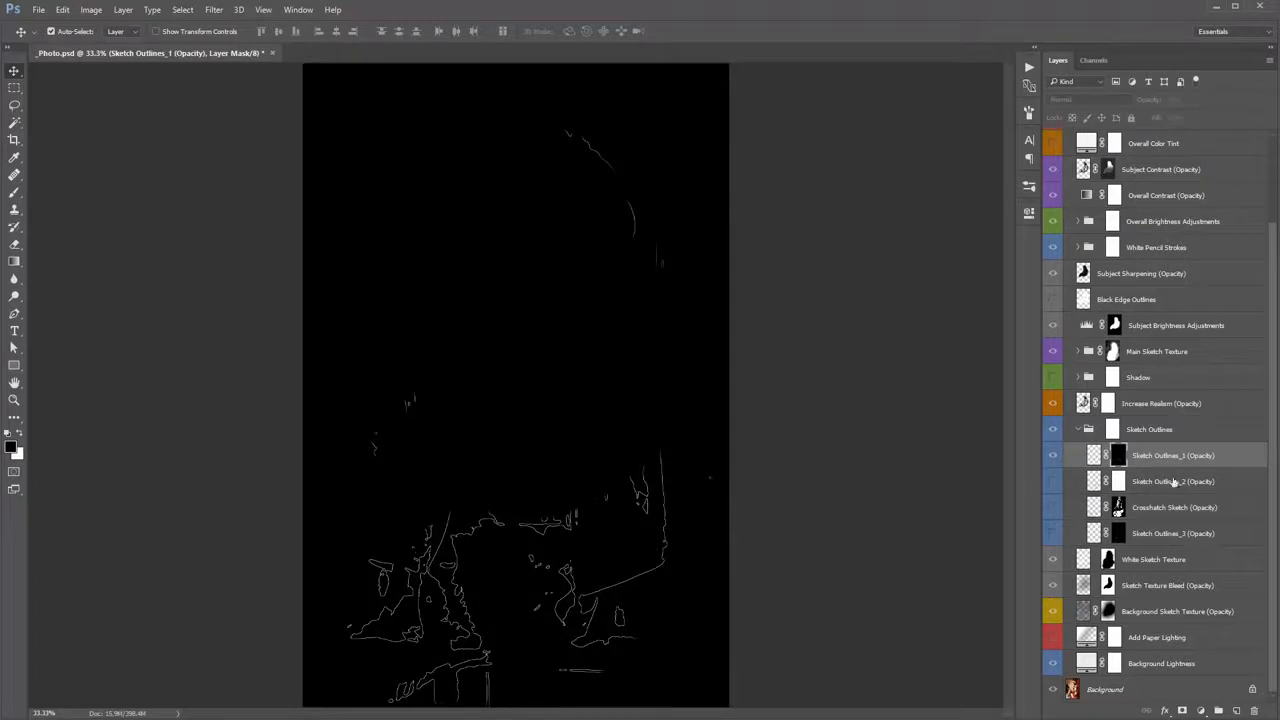
pyautogui.click(1151, 459)
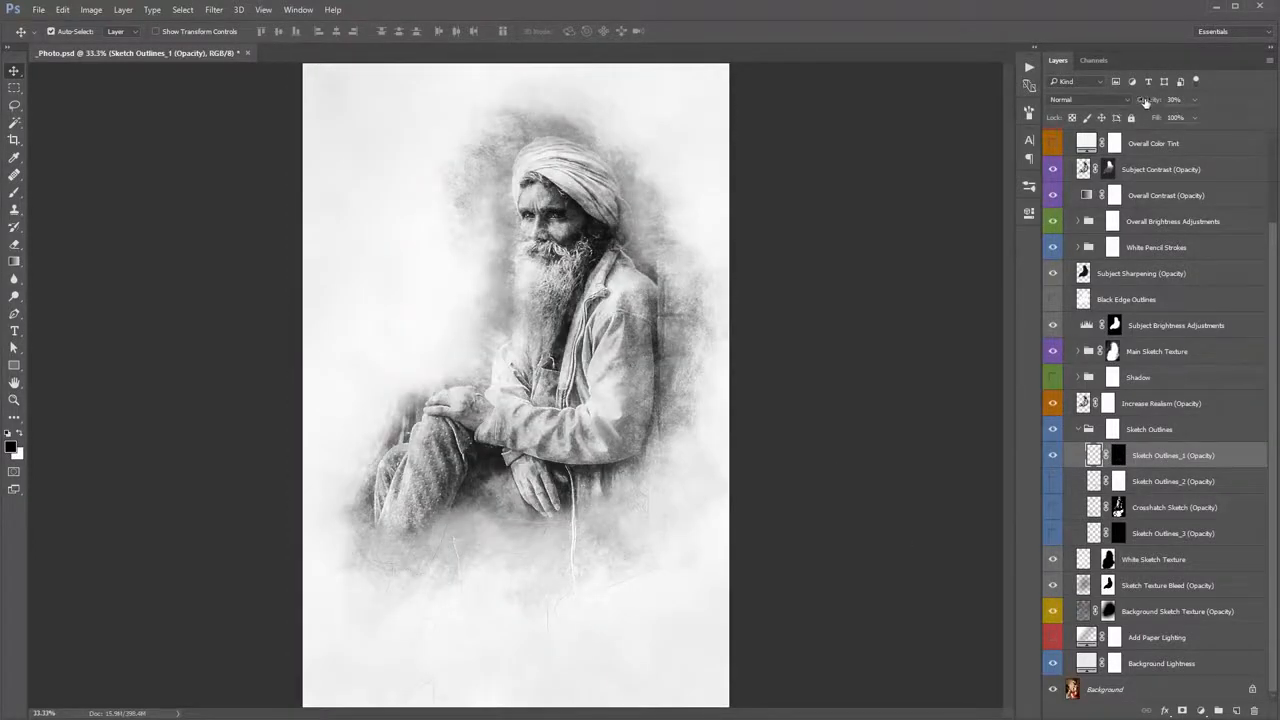
# - Preview the Sketch Outlines_1 layer at 100% opacity and return it to 30%
pyautogui.write('100')
pyautogui.press('Return')
pyautogui.press('3')
# - Show the Sketch Outlines_2 layer, compare it off and on, and try a different opacity before undoing that change
pyautogui.click(1160, 482)
pyautogui.click(1052, 483)
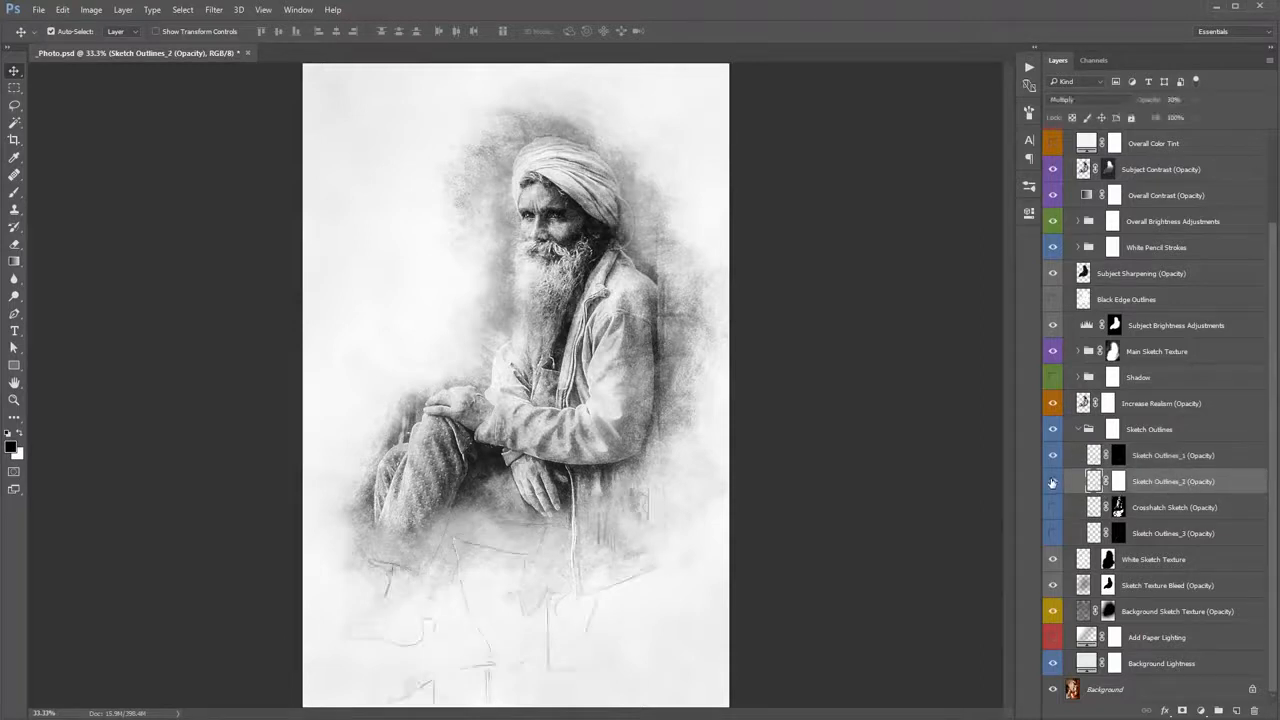
pyautogui.click(1052, 483)
pyautogui.click(1052, 483)
pyautogui.moveTo(1146, 106); pyautogui.dragTo(1147, 111)
pyautogui.hotkey('ctrl', 'z')
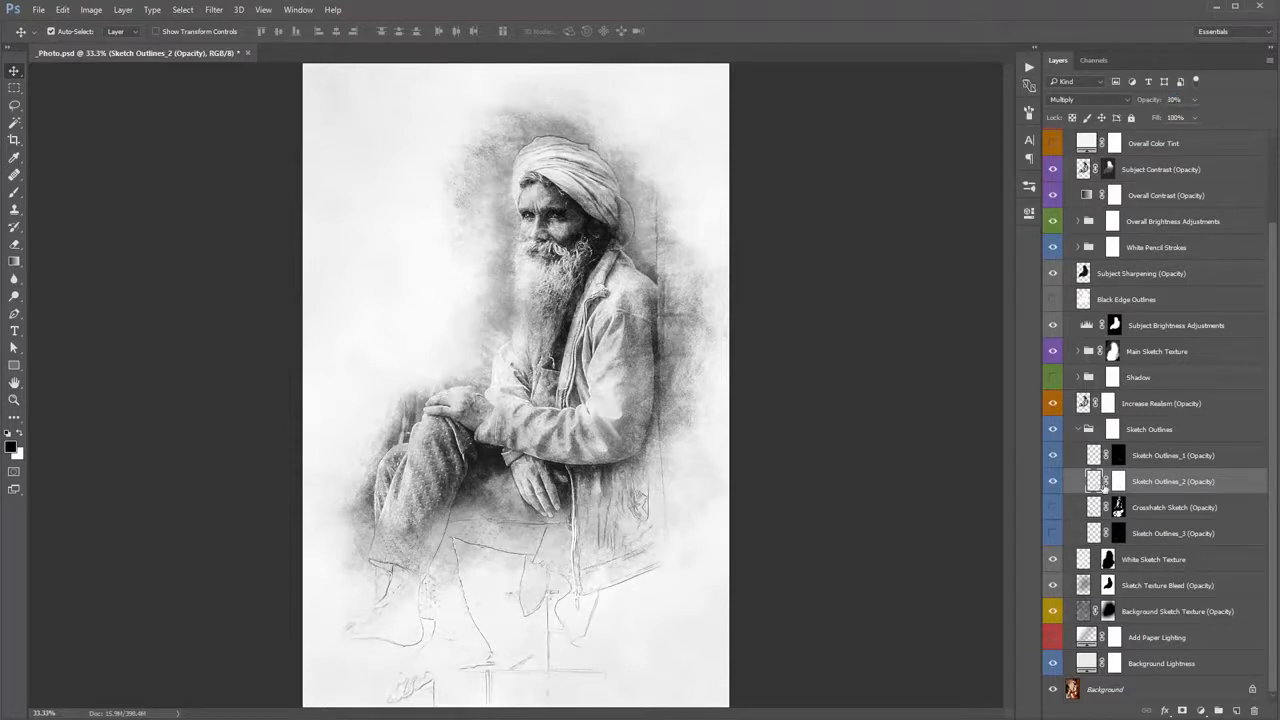
# - Show the Crosshatch Sketch layer in the Sketch Outlines group and set its opacity to 62%
pyautogui.click(1058, 508)
pyautogui.click(1146, 511)
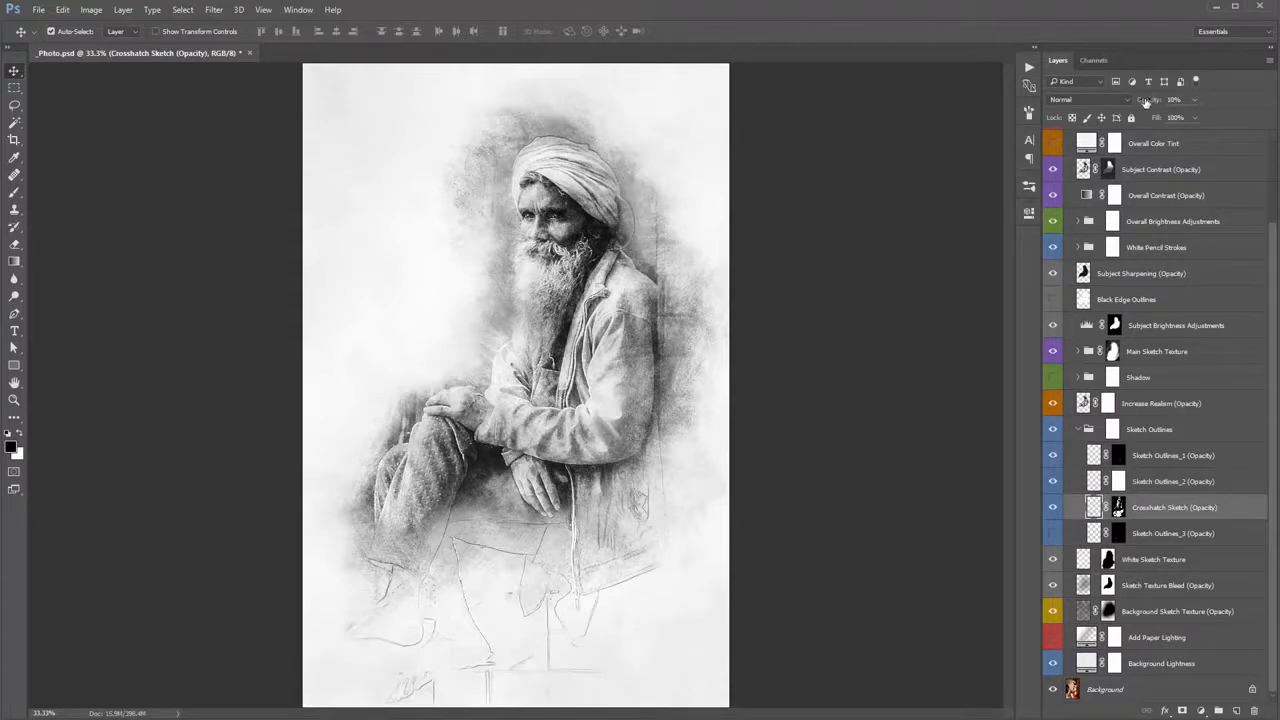
pyautogui.moveTo(1160, 99); pyautogui.dragTo(1168, 101)
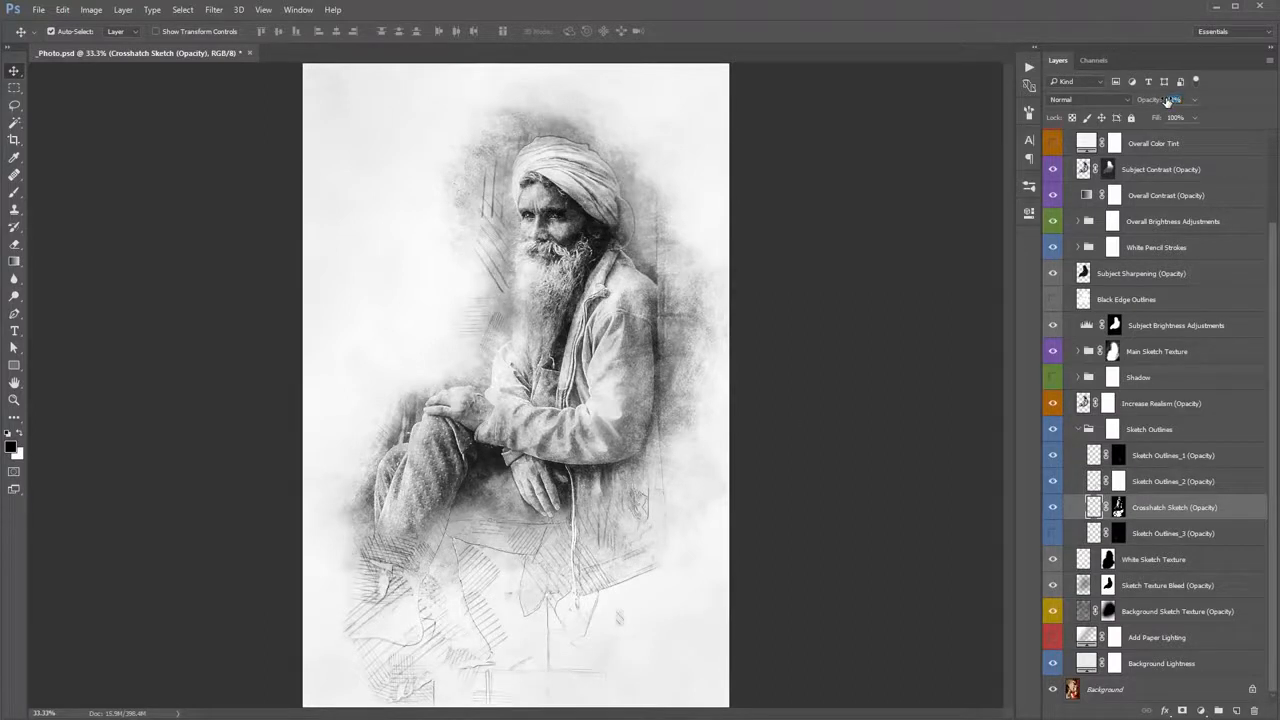
pyautogui.write('42')
pyautogui.press('Return')
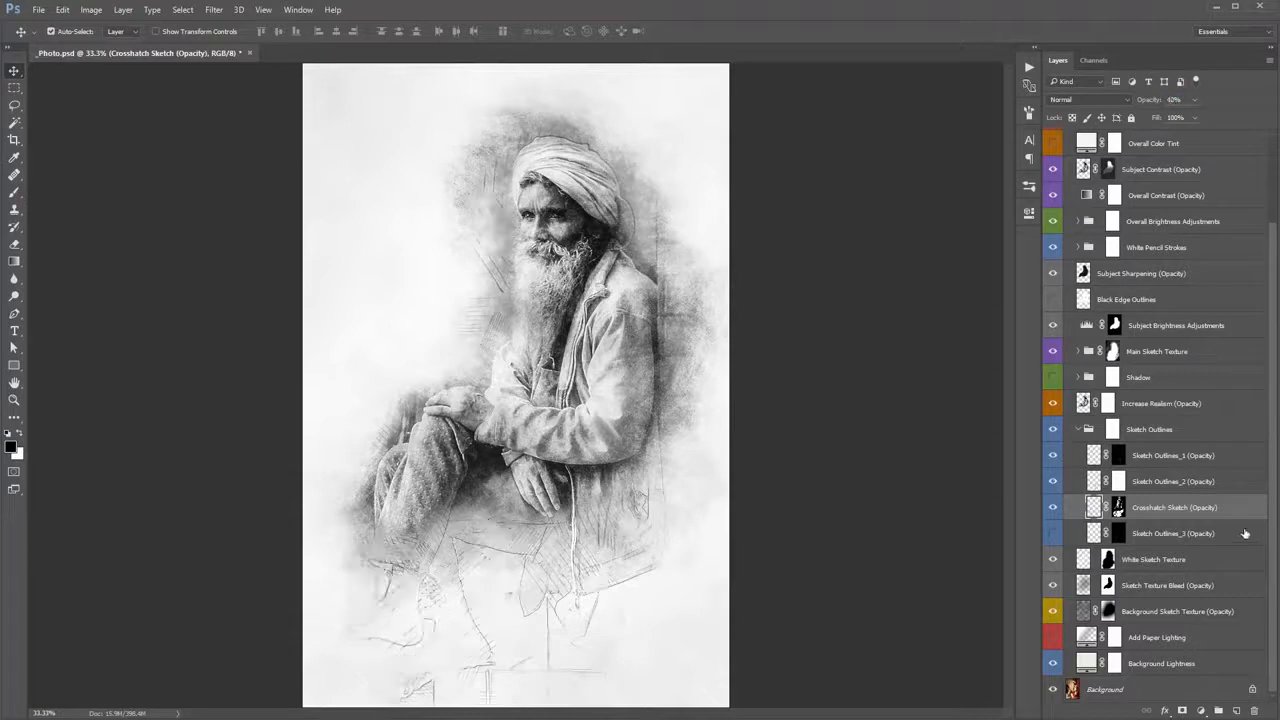
# - Show the Sketch Outlines_3 layer and raise its opacity to 100%
pyautogui.click(1090, 537)
pyautogui.click(1054, 535)
pyautogui.moveTo(1146, 101)
pyautogui.mouseDown()
pyautogui.moveTo(960, 124)
pyautogui.moveTo(1277, 147)
pyautogui.mouseUp()
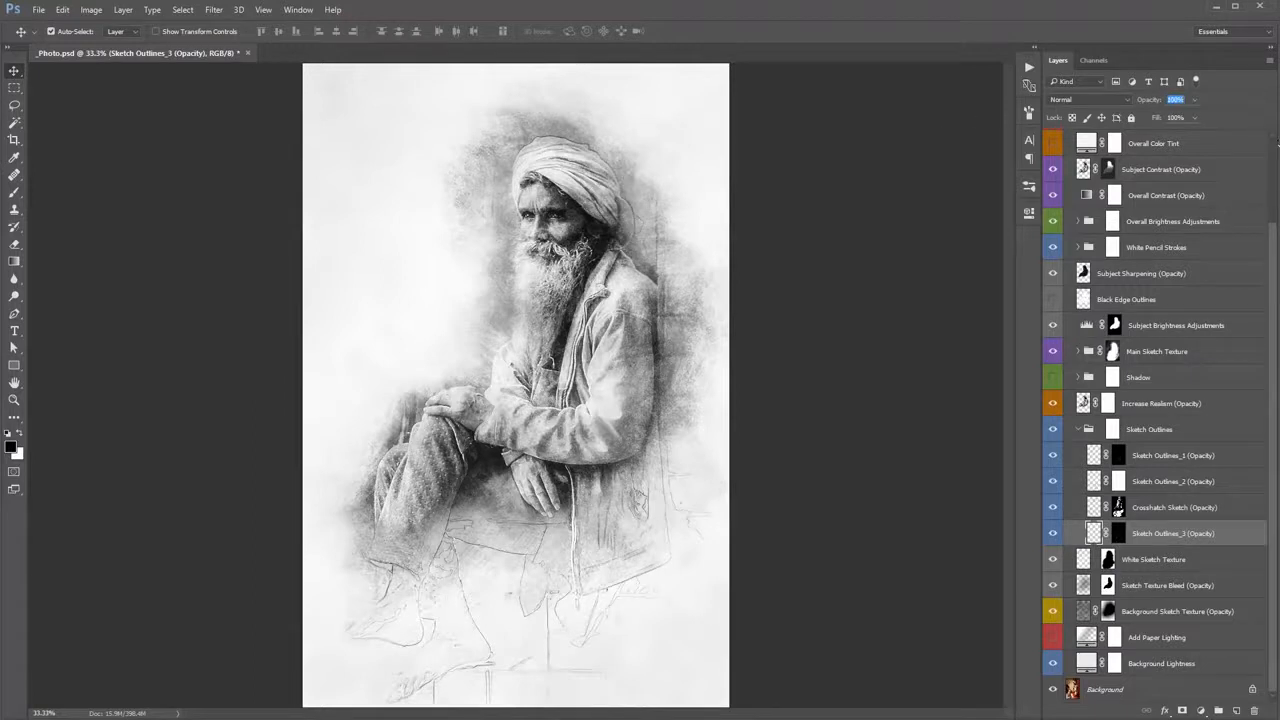
pyautogui.click(1054, 145)
# - Paint white on the Sketch Outlines_3 mask beside the coat's lower right edge and set the layer's opacity to 62%
pyautogui.click(1119, 535)
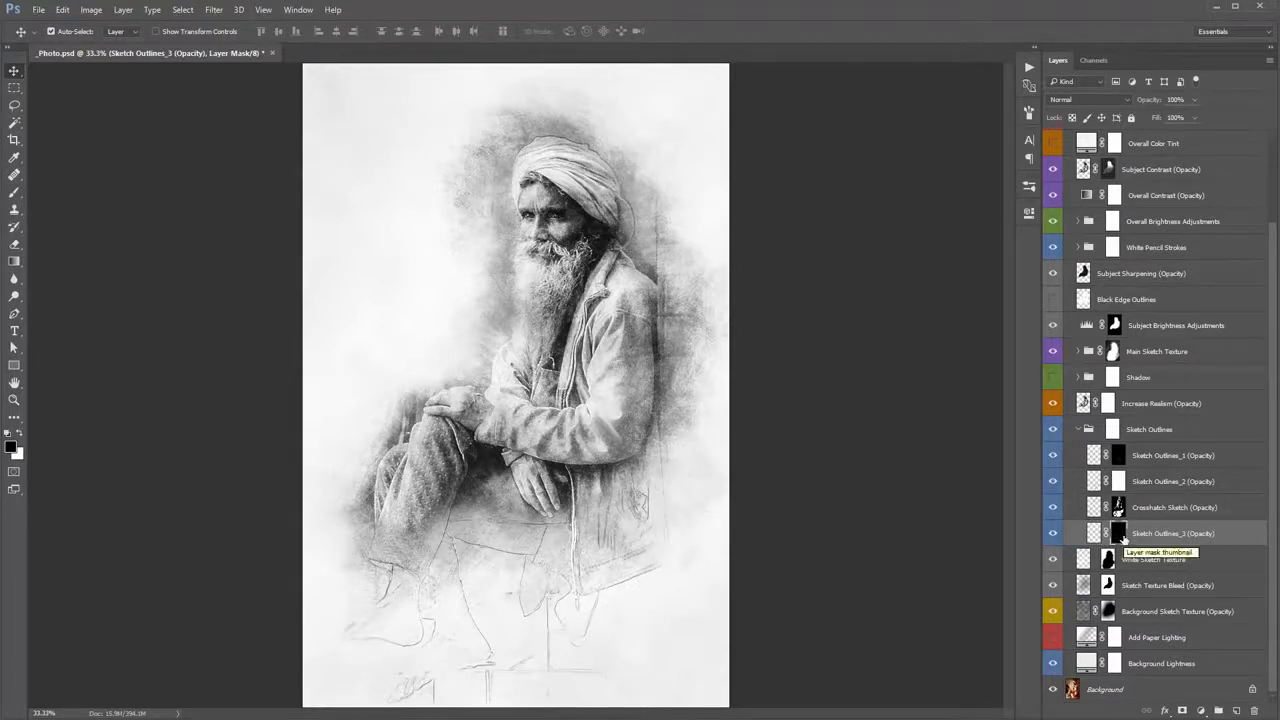
pyautogui.press('b')
pyautogui.moveTo(650, 400)
pyautogui.mouseDown()
pyautogui.moveTo(720, 500)
pyautogui.moveTo(810, 526)
pyautogui.mouseUp()
pyautogui.press('v')
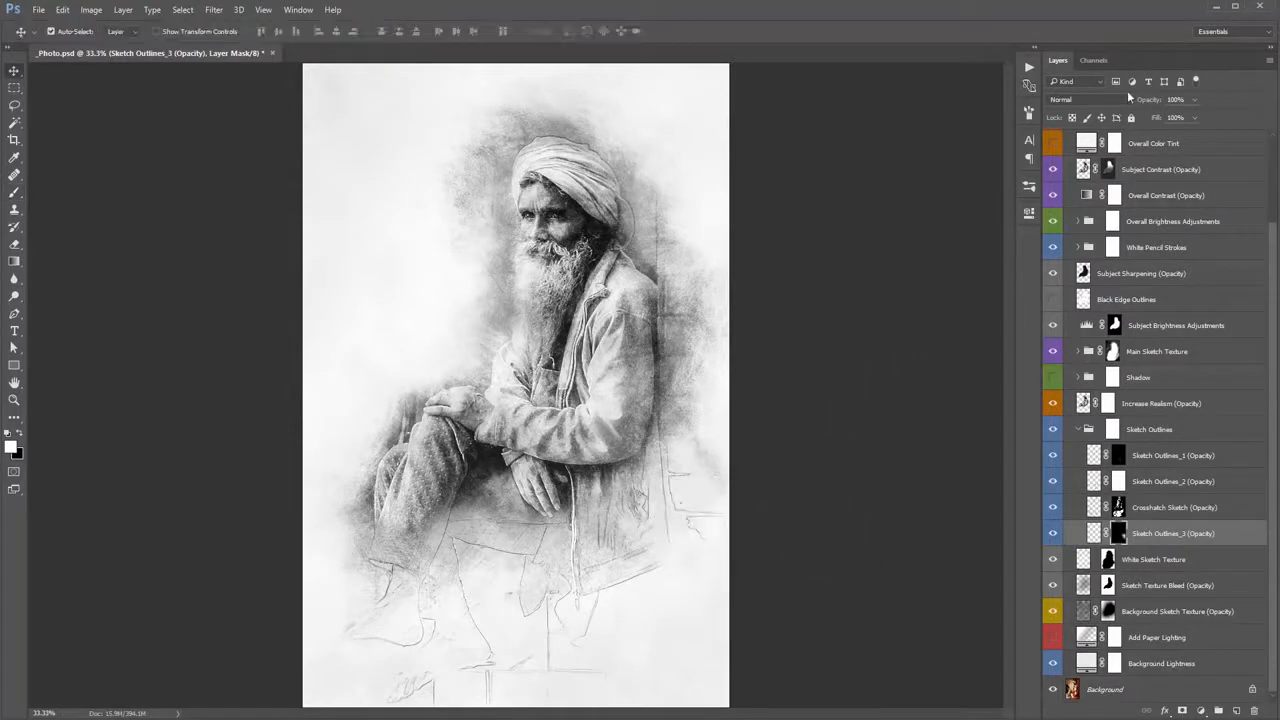
pyautogui.moveTo(1164, 103); pyautogui.dragTo(1125, 101)
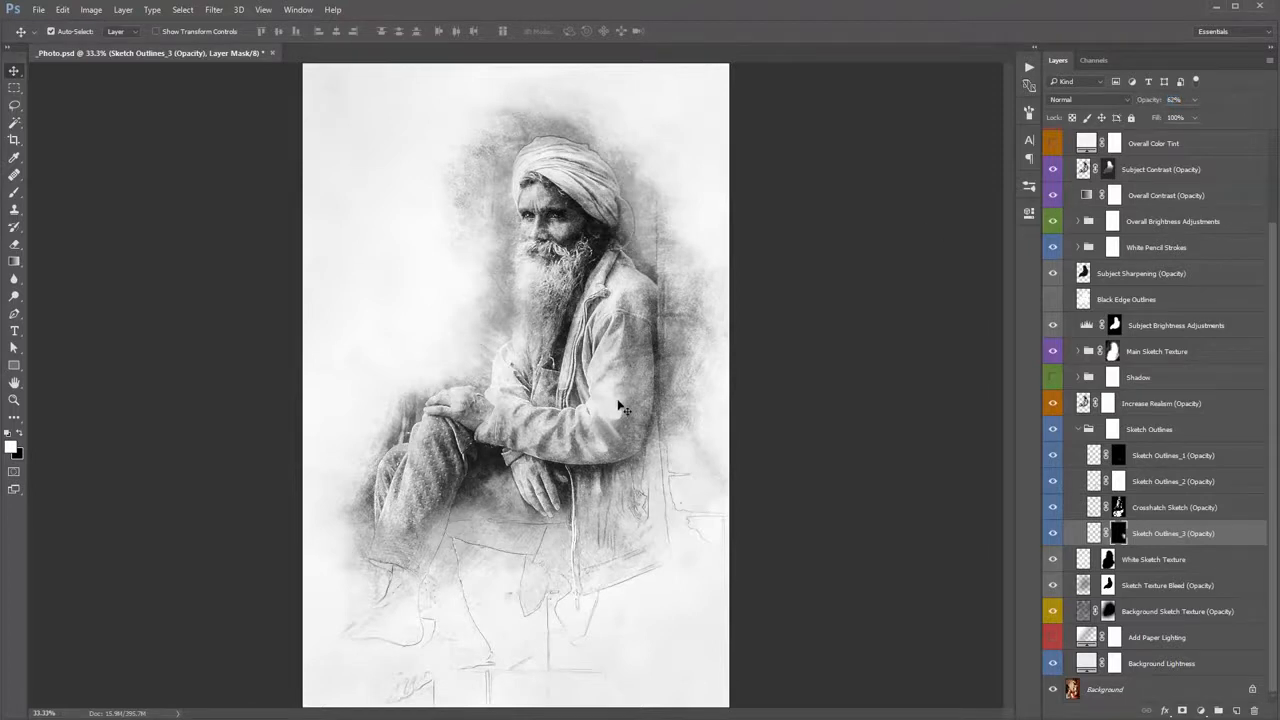
# - Collapse the Sketch Outlines group and compare the whole group off and on
pyautogui.click(668, 505)
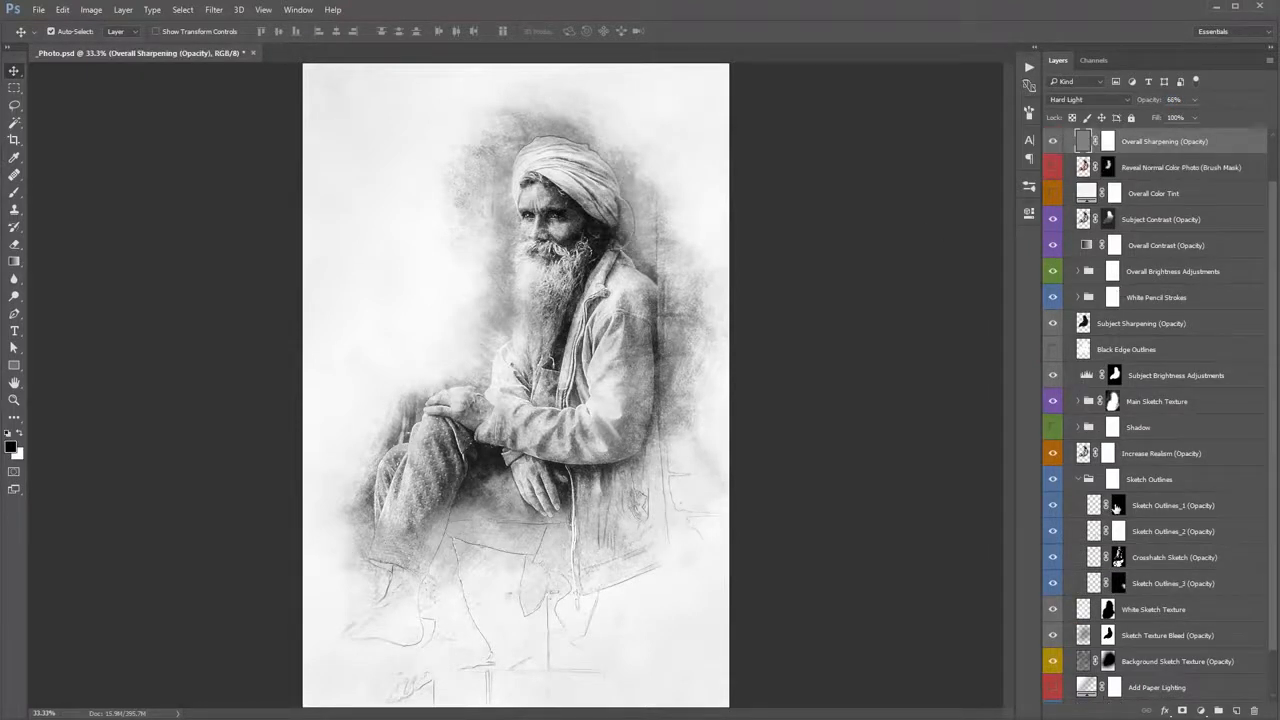
pyautogui.scroll(-1, 1149, 514)
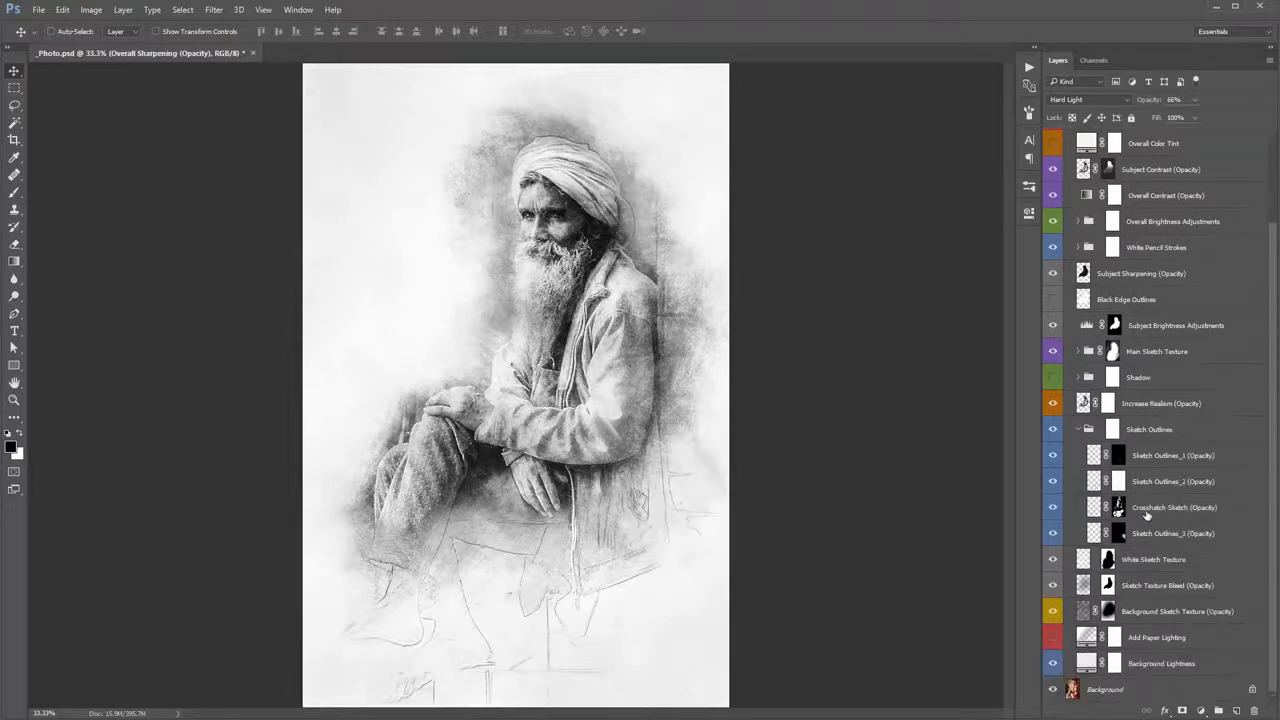
pyautogui.click(1140, 558)
pyautogui.click(1077, 429)
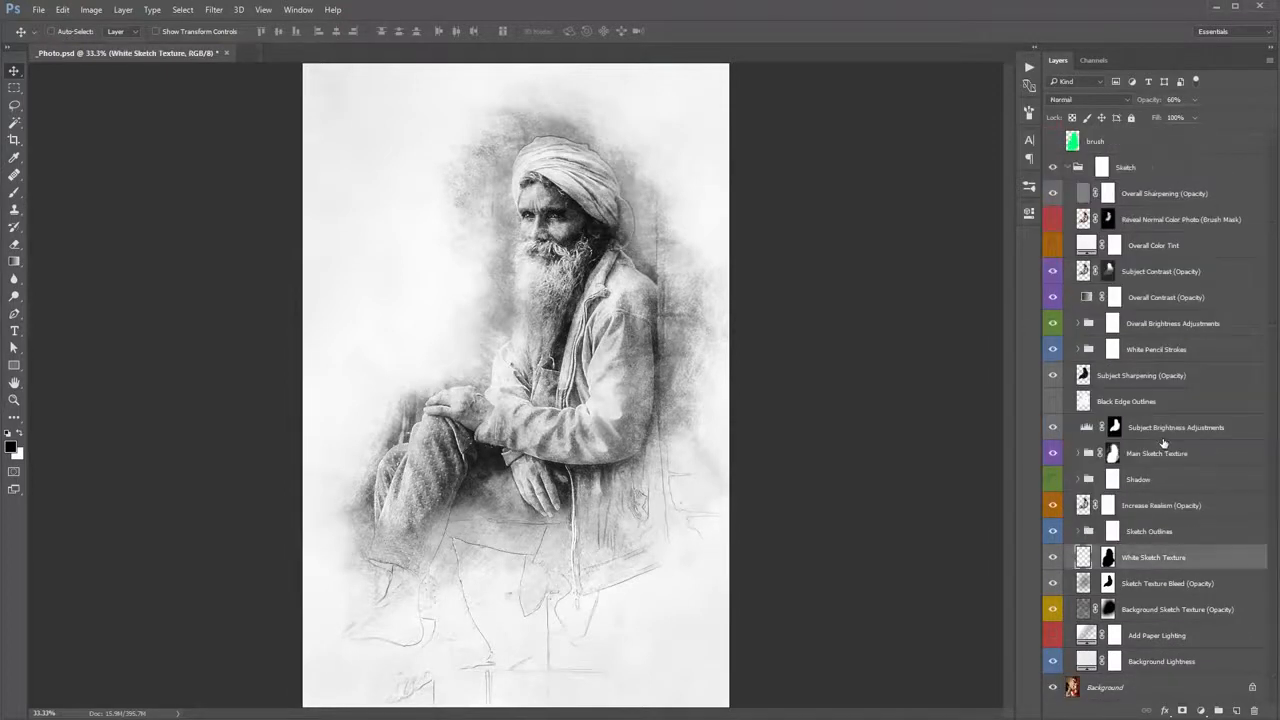
pyautogui.click(1155, 531)
pyautogui.click(1051, 535)
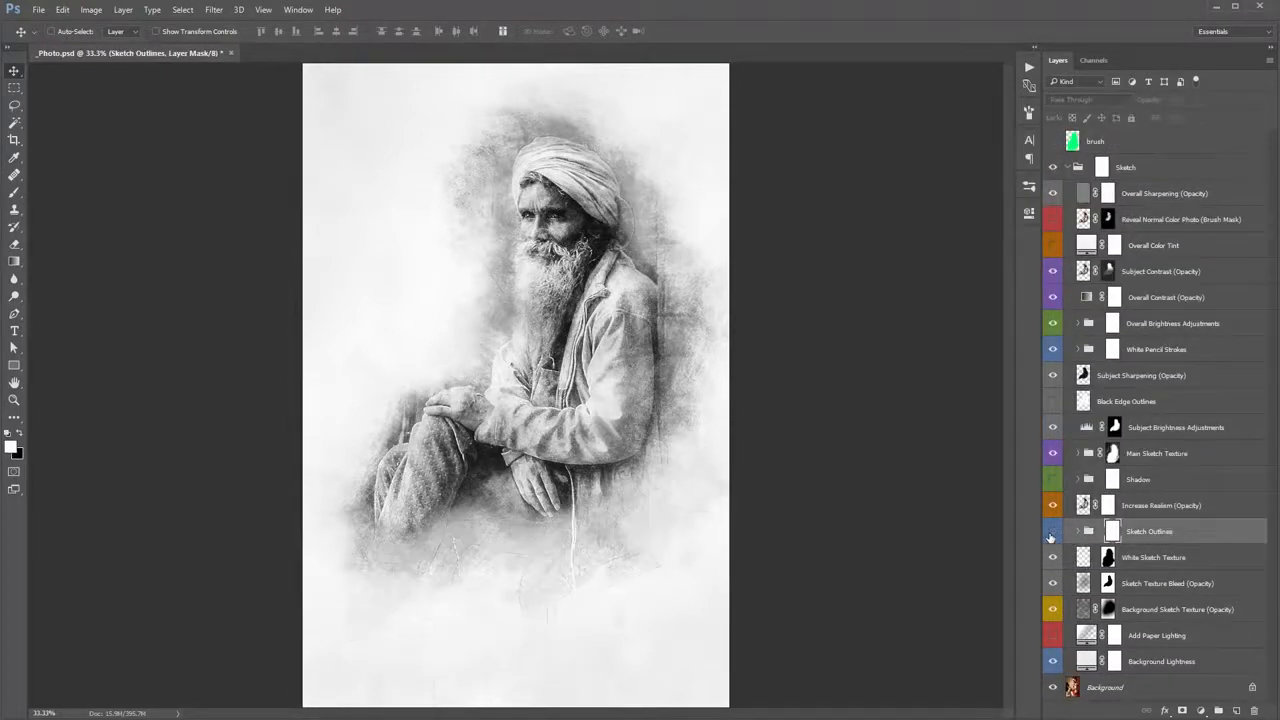
pyautogui.click(1051, 535)
# - Select the White Sketch Texture layer and compare the image with it off and on
pyautogui.click(1200, 580)
pyautogui.click(1190, 560)
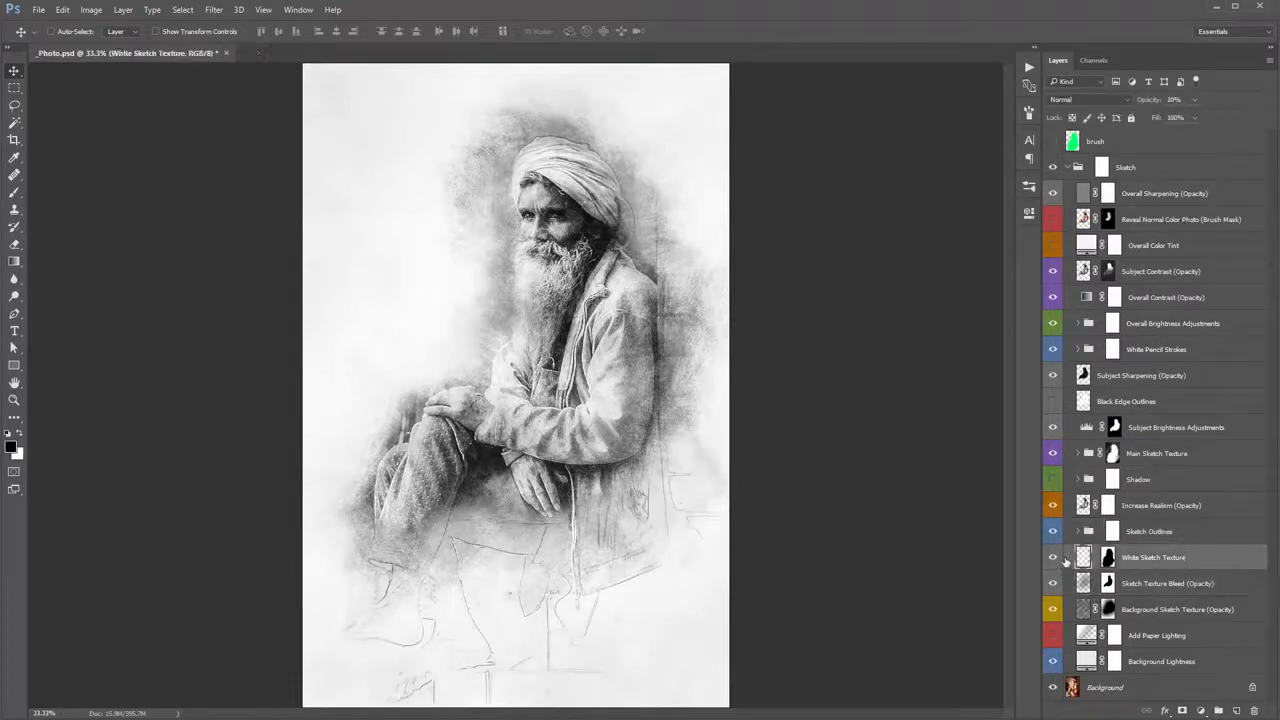
pyautogui.click(1058, 558)
pyautogui.click(1058, 558)
pyautogui.click(1058, 558)
pyautogui.click(1058, 558)
# - Compare the Sketch Texture Bleed layer off and on, and try a much higher opacity before undoing that change
pyautogui.click(1135, 588)
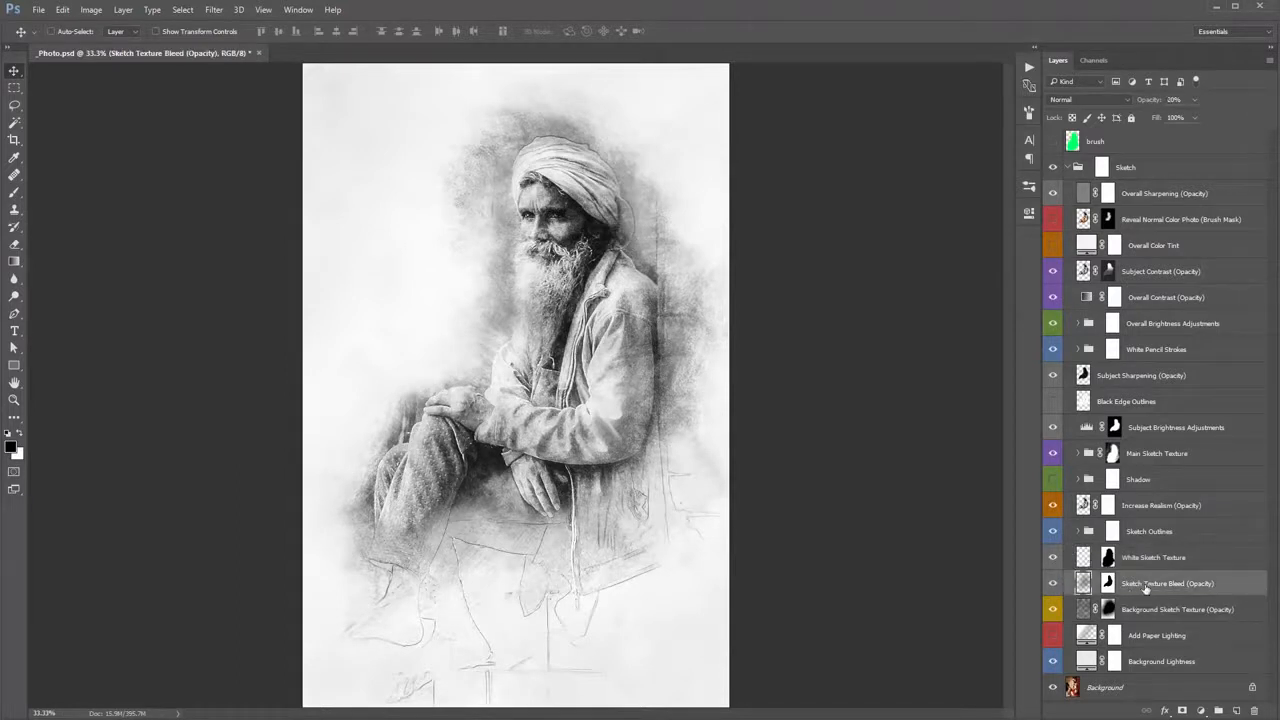
pyautogui.click(1060, 587)
pyautogui.click(1060, 587)
pyautogui.click(1060, 587)
pyautogui.click(1060, 587)
pyautogui.click(1060, 587)
pyautogui.click(1060, 587)
pyautogui.click(1060, 587)
pyautogui.click(1060, 587)
pyautogui.click(1060, 587)
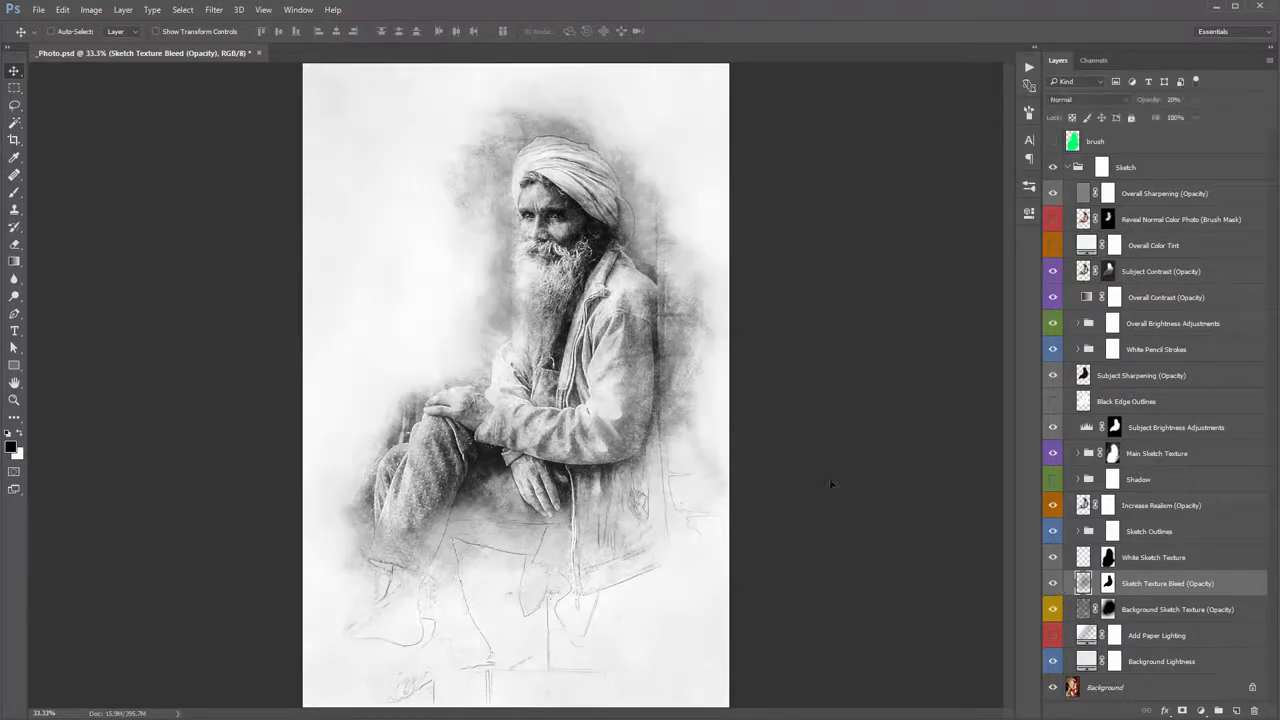
pyautogui.click(1053, 584)
pyautogui.click(1053, 584)
pyautogui.click(1056, 587)
pyautogui.click(1056, 587)
pyautogui.click(1052, 584)
pyautogui.click(1052, 584)
pyautogui.click(1052, 584)
pyautogui.click(1052, 584)
pyautogui.click(1052, 584)
pyautogui.click(1052, 584)
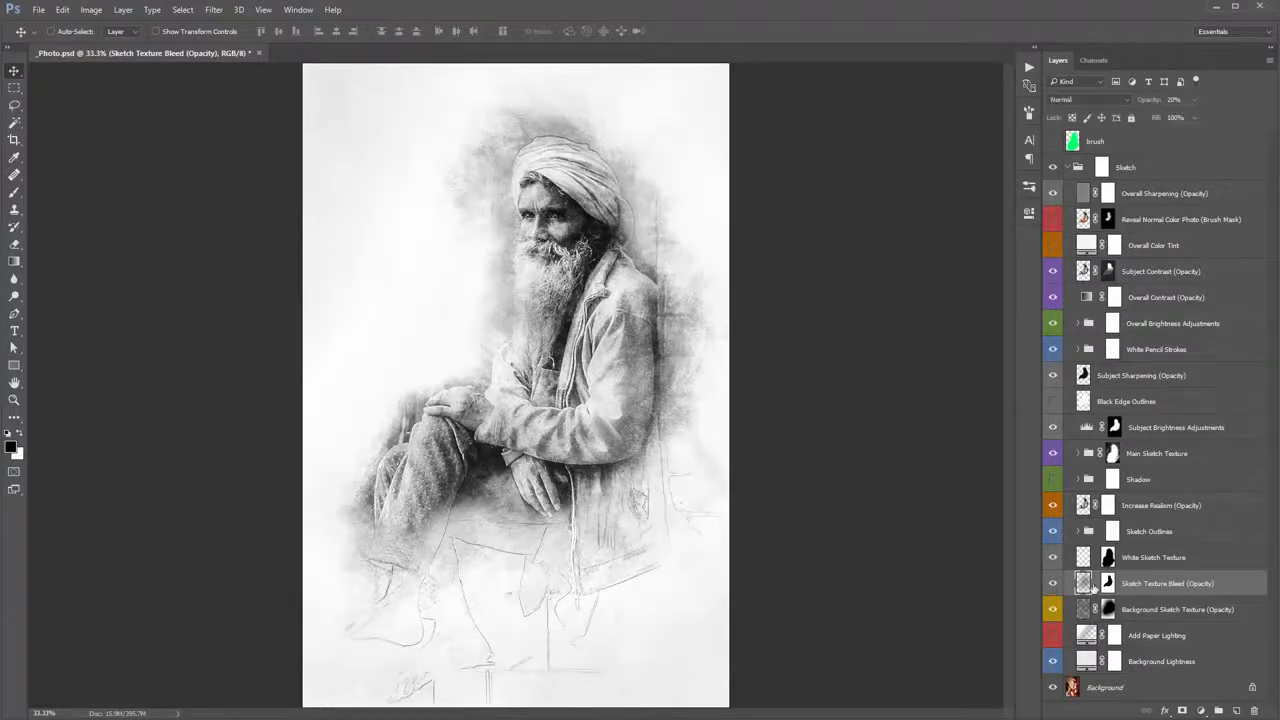
pyautogui.moveTo(1145, 100); pyautogui.dragTo(1175, 100)
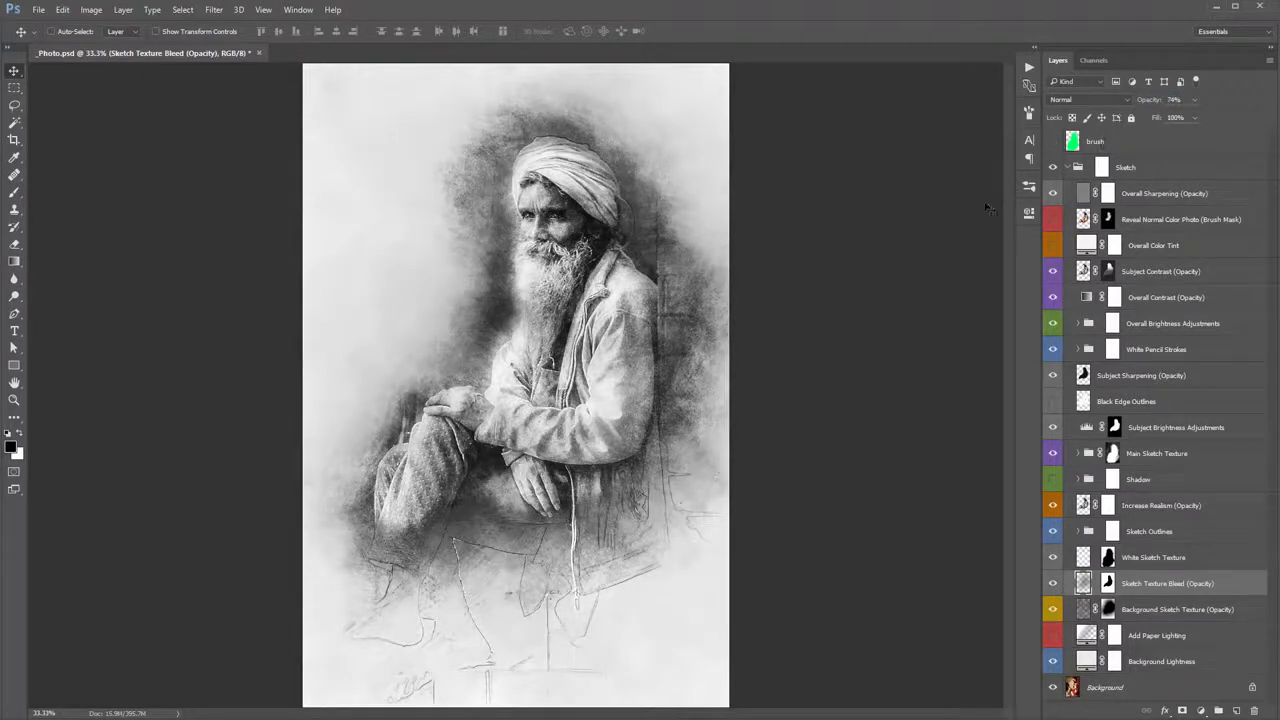
pyautogui.hotkey('ctrl', 'z')
# - Compare the Background Sketch Texture layer off and on and adjust its opacity
pyautogui.click(1127, 610)
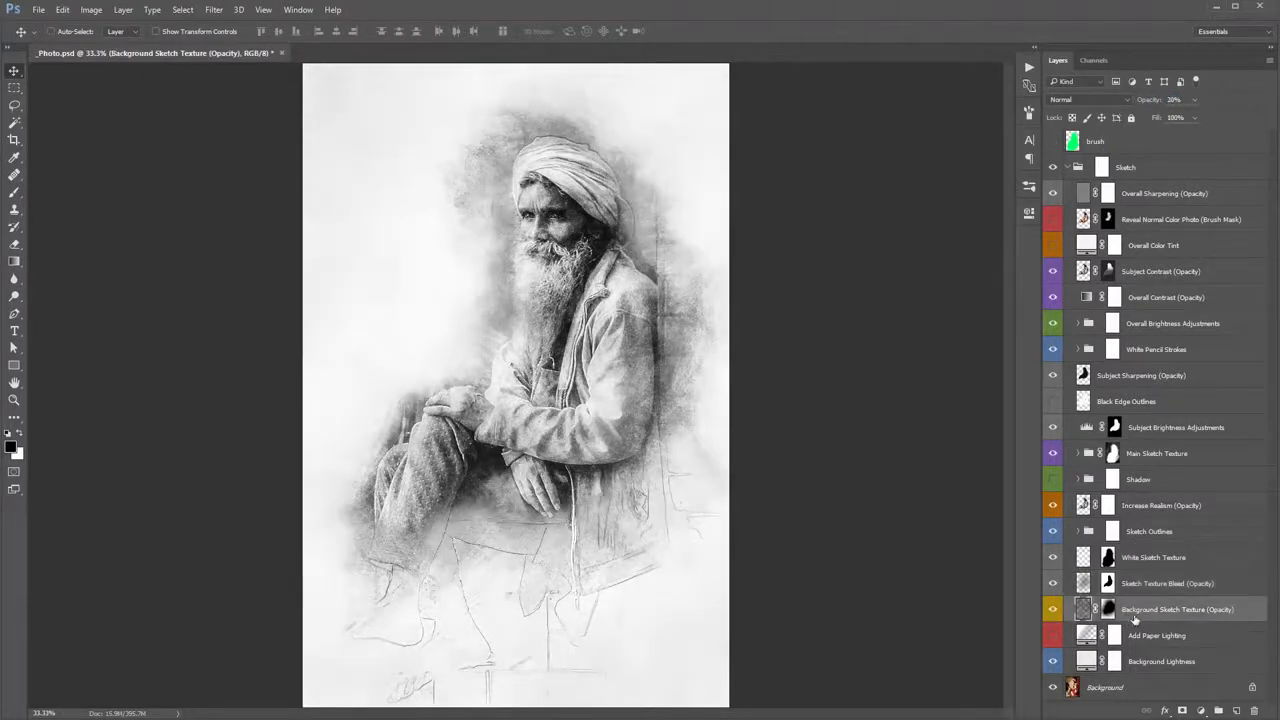
pyautogui.click(1052, 609)
pyautogui.click(1052, 609)
pyautogui.click(1053, 609)
pyautogui.click(1053, 609)
pyautogui.click(1053, 609)
pyautogui.click(1053, 609)
pyautogui.moveTo(1149, 101); pyautogui.dragTo(1161, 103)
# - Compare the Add Paper Lighting layer off and on, leaving it shown
pyautogui.click(1162, 636)
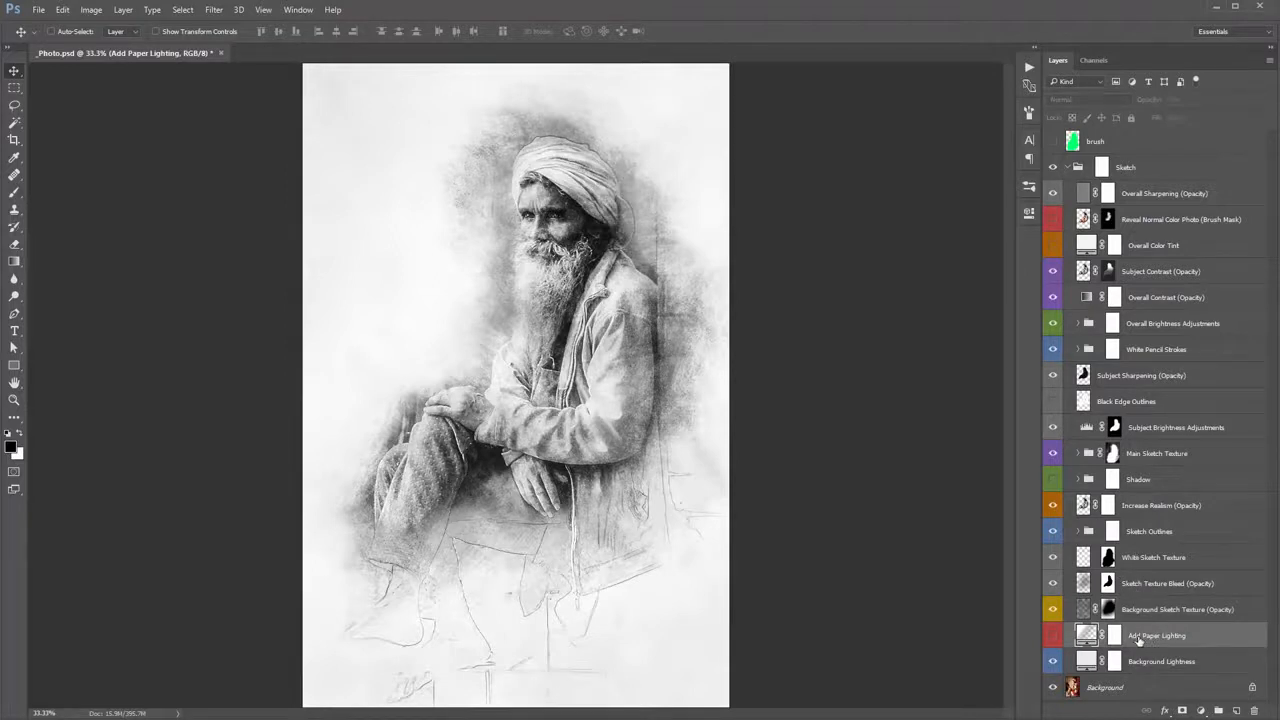
pyautogui.click(1054, 635)
pyautogui.click(1054, 635)
pyautogui.click(1054, 635)
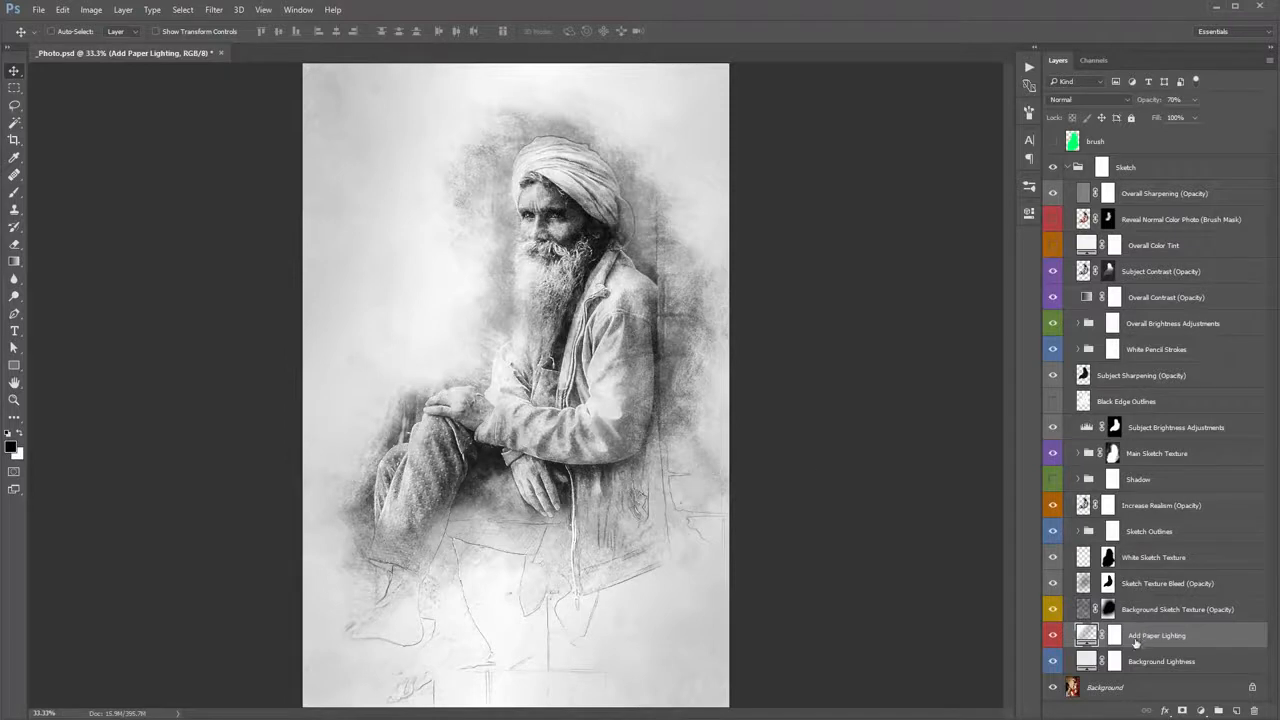
# - Try a 90° angle for the Add Paper Lighting gradient fill and cancel the change
pyautogui.doubleClick(1087, 637)
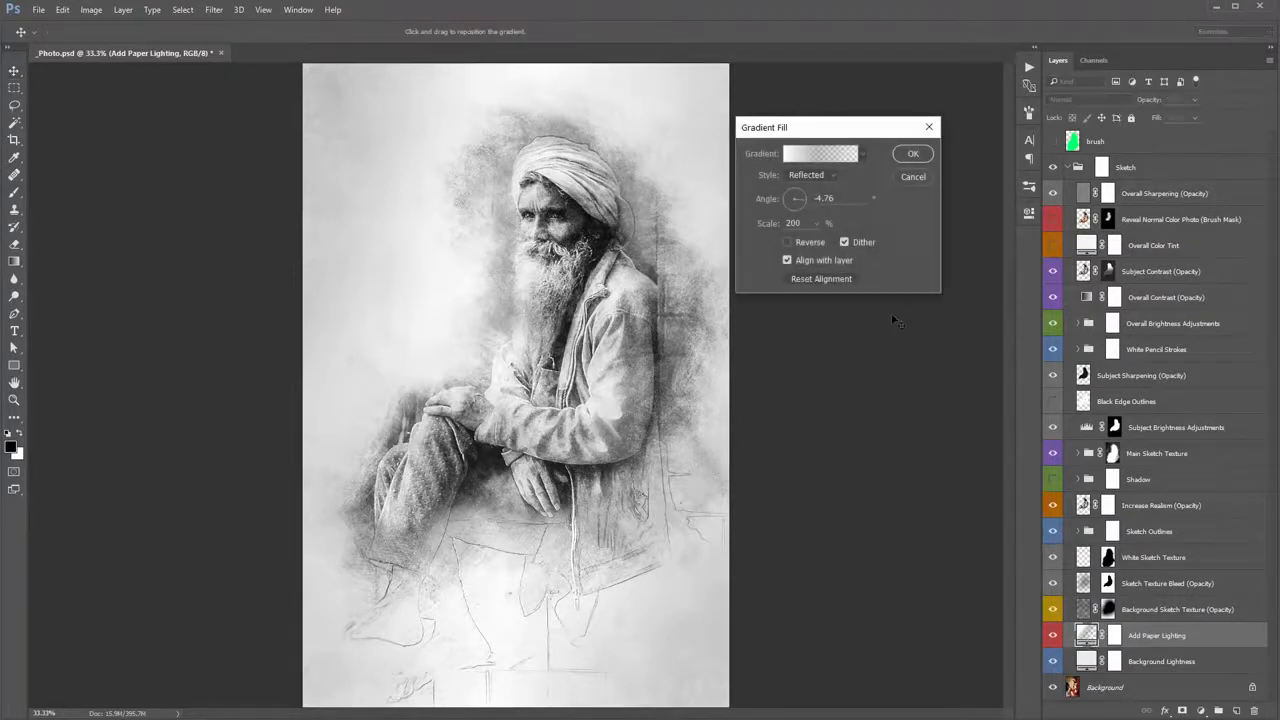
pyautogui.moveTo(847, 128); pyautogui.dragTo(915, 121)
pyautogui.moveTo(864, 201); pyautogui.dragTo(866, 190)
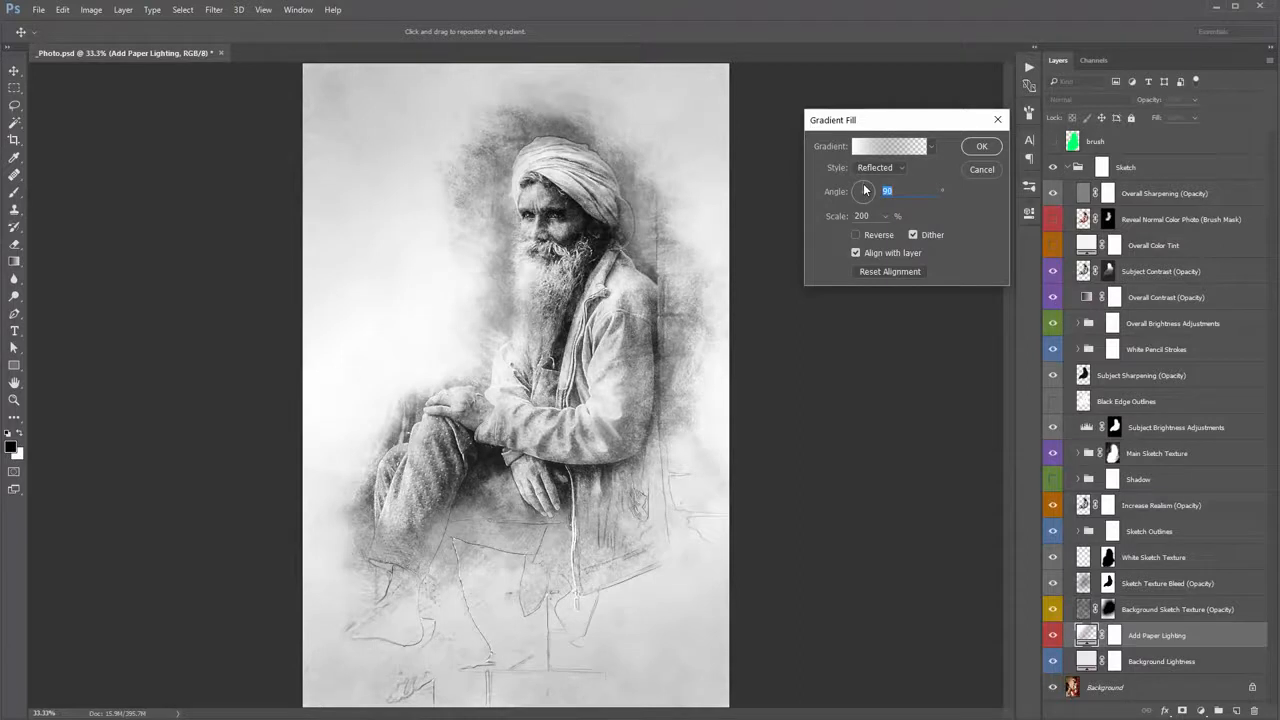
pyautogui.click(968, 172)
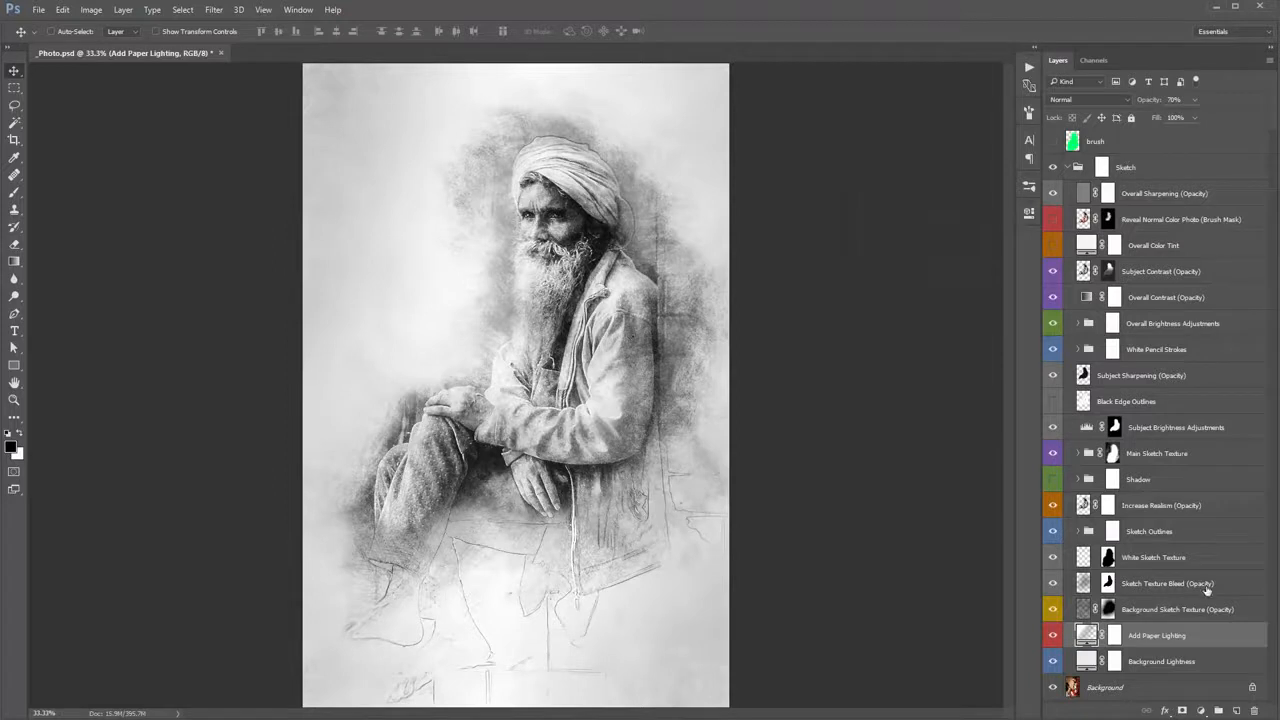
# - Try the mid-grey #828282 as the Background Lightness fill color and cancel the change
pyautogui.click(1153, 664)
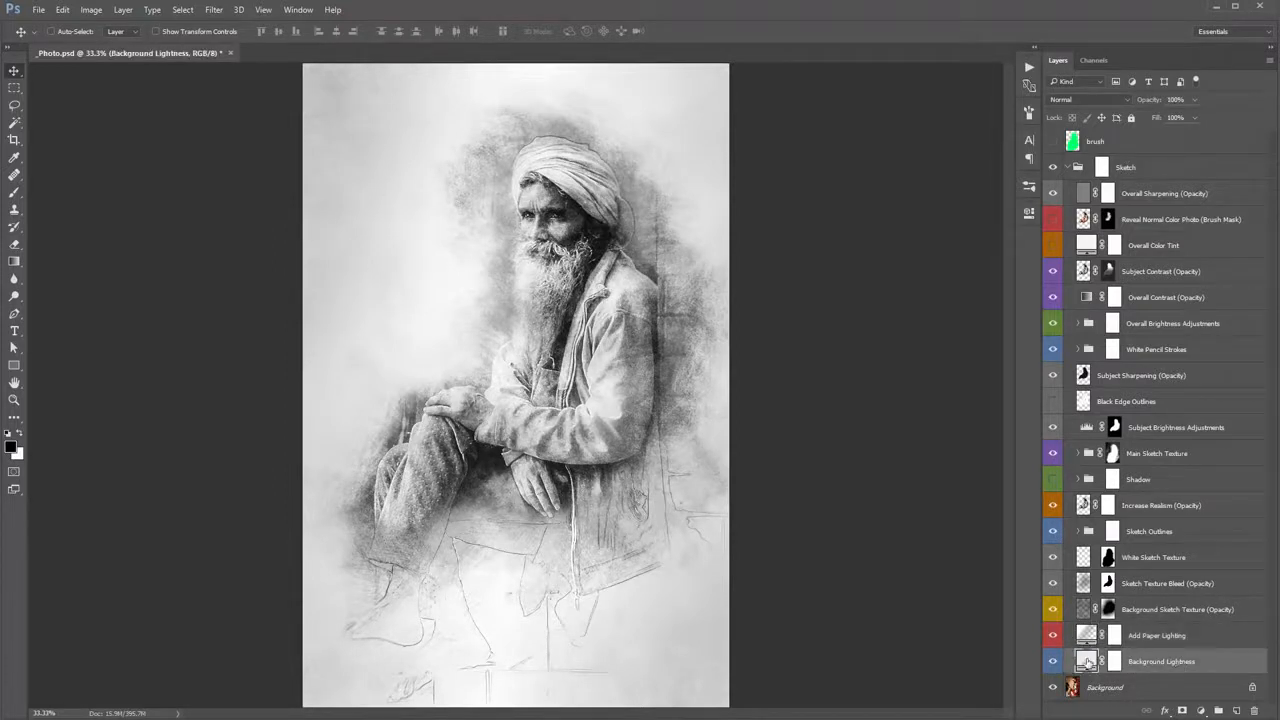
pyautogui.doubleClick(1087, 662)
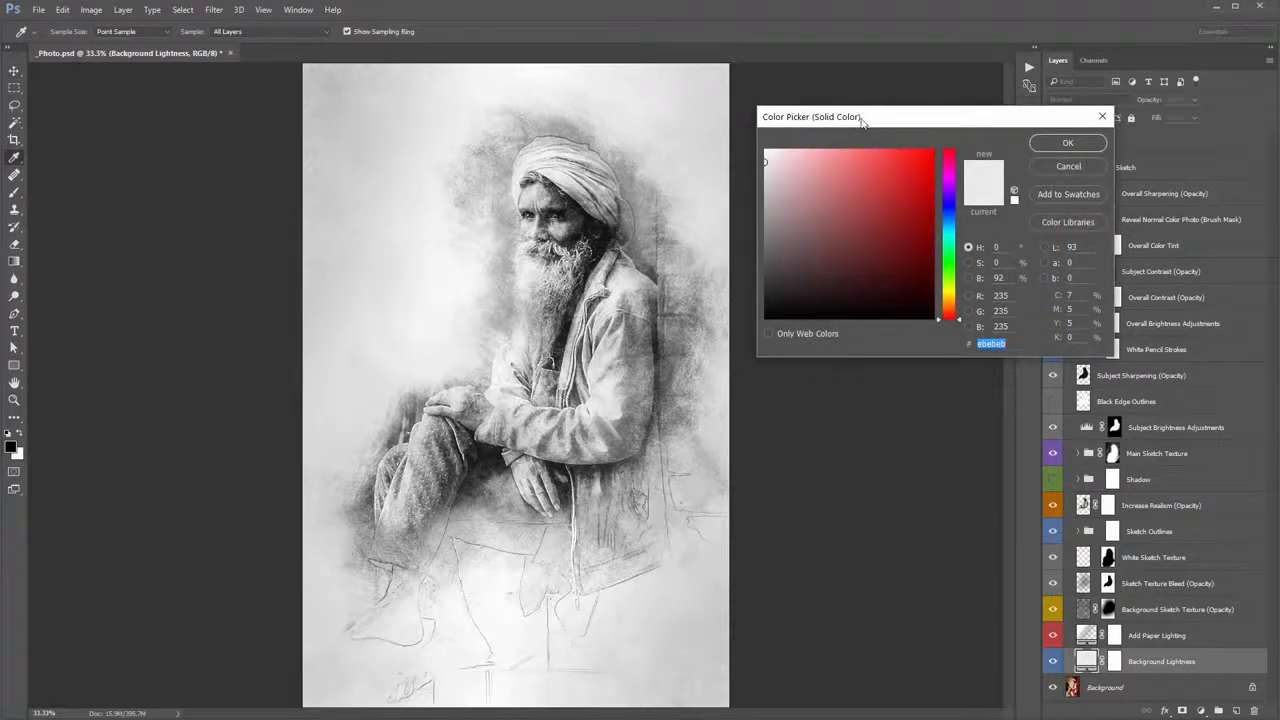
pyautogui.moveTo(862, 120); pyautogui.dragTo(905, 101)
pyautogui.click(808, 214)
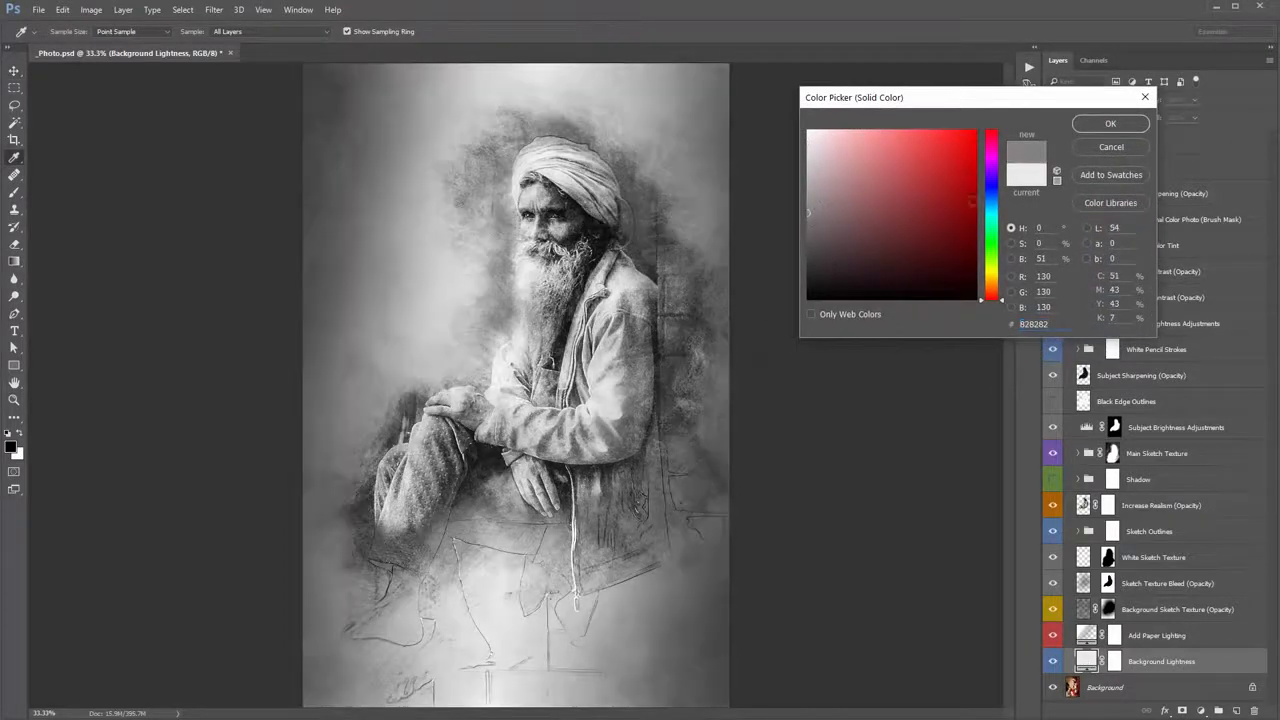
pyautogui.click(1111, 147)
# - Change the Background Lightness fill color to the darker grey #6f6f6f
pyautogui.doubleClick(1082, 661)
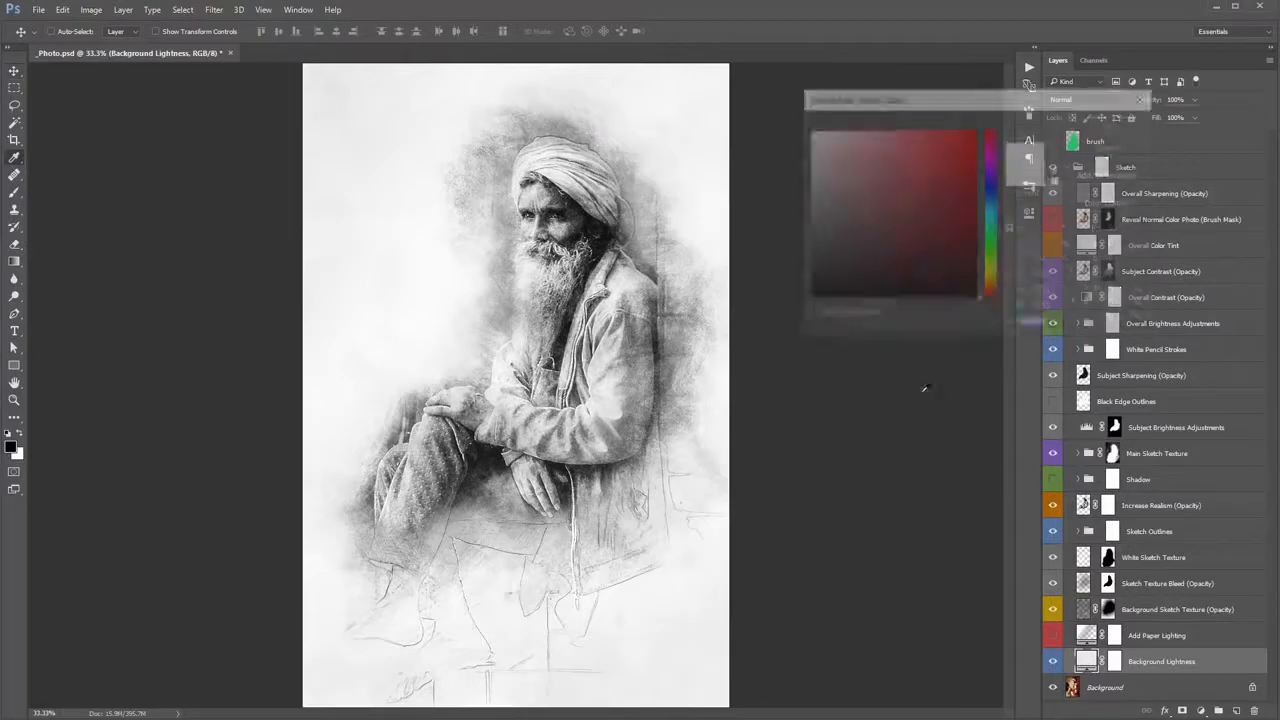
pyautogui.click(808, 231)
pyautogui.click(808, 225)
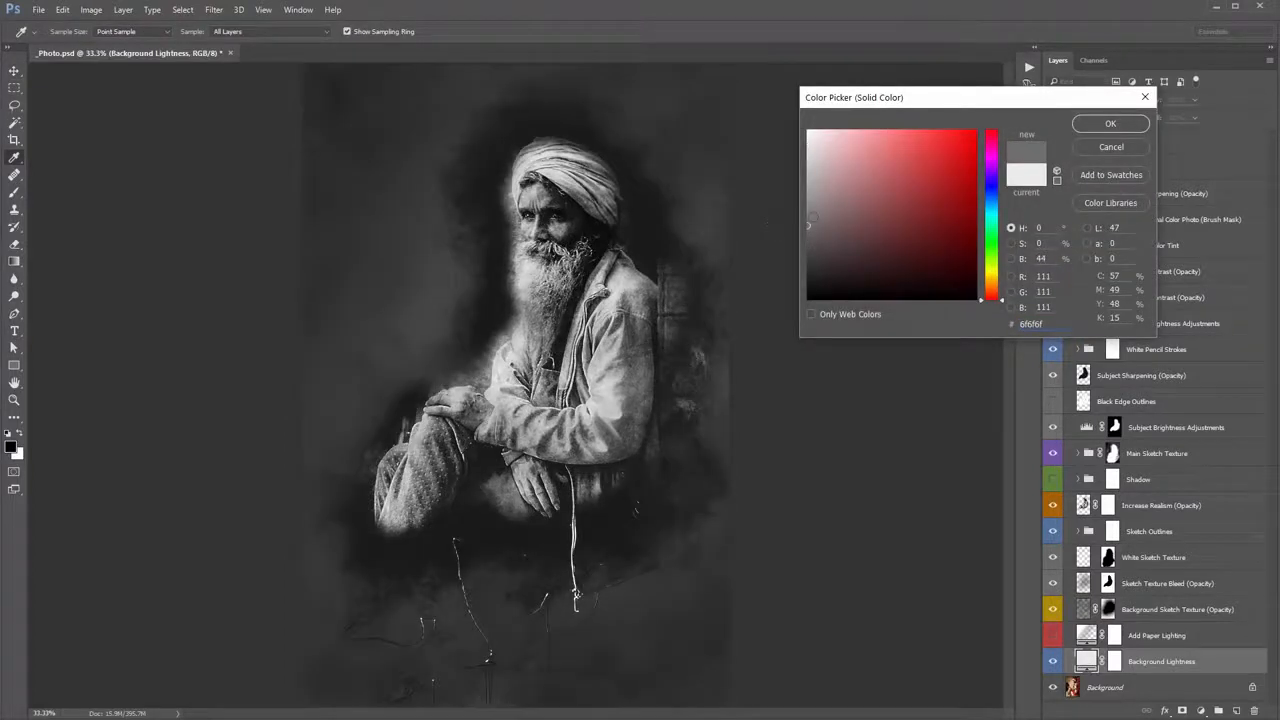
pyautogui.click(1100, 127)
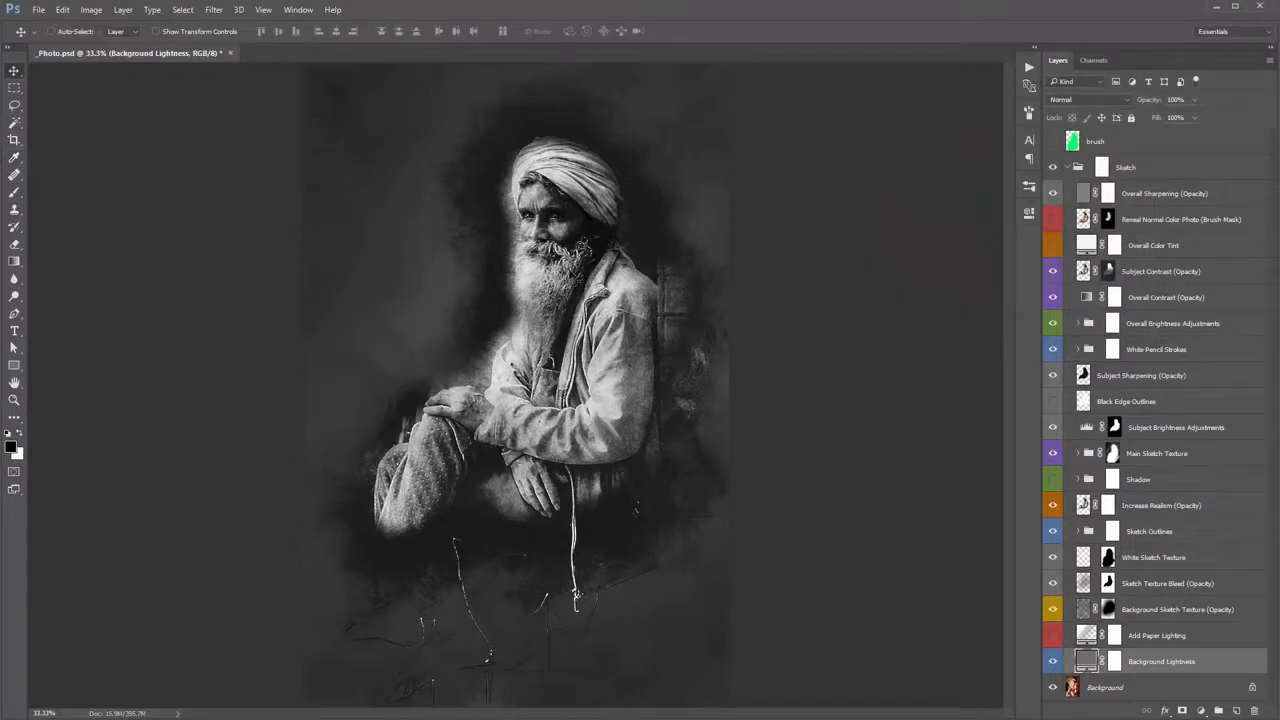
# - Darken the Subject Brightness Adjustments levels with a midtone value of 0.97 and a black output level of 37
pyautogui.click(1153, 433)
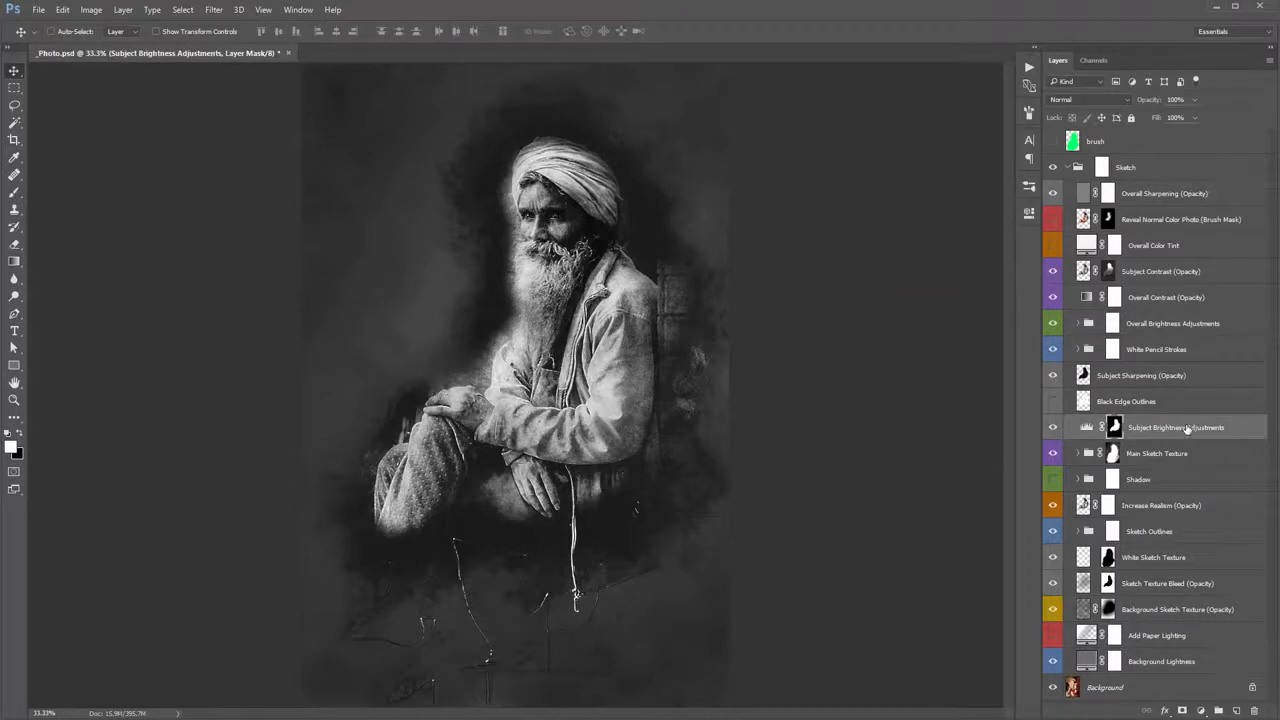
pyautogui.doubleClick(1085, 428)
pyautogui.moveTo(899, 349); pyautogui.dragTo(909, 349)
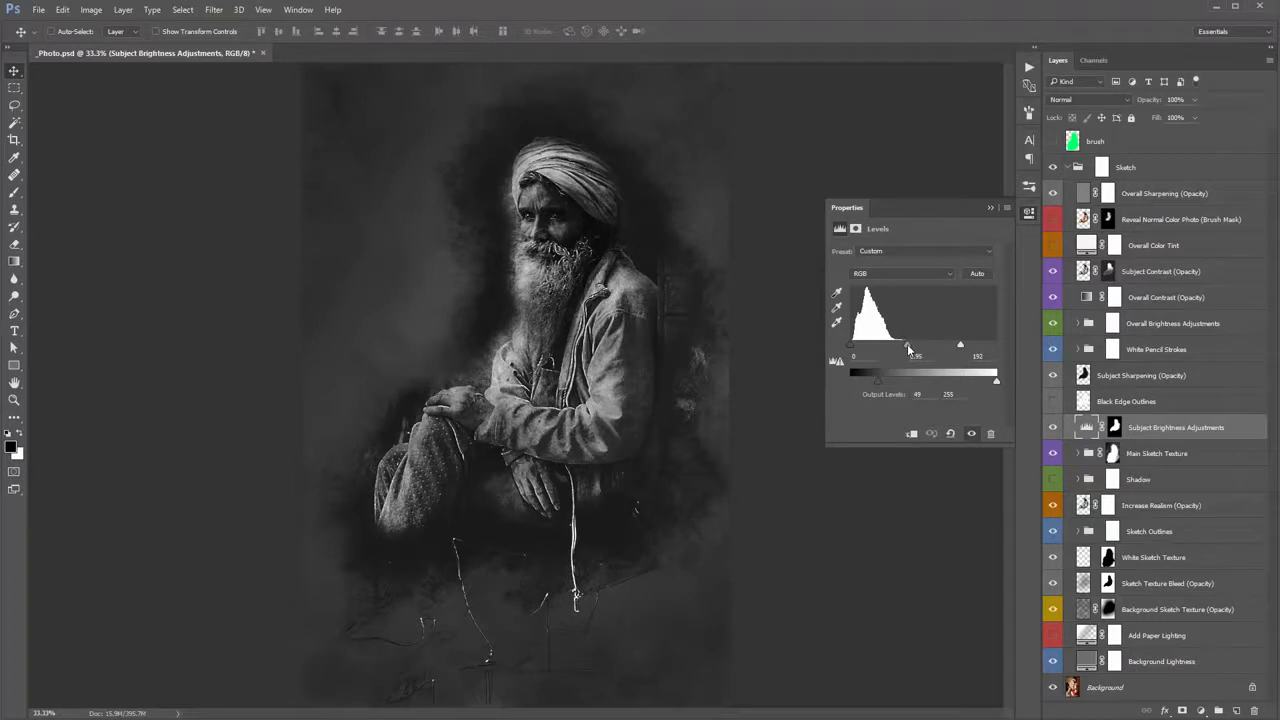
pyautogui.moveTo(907, 349); pyautogui.dragTo(873, 385)
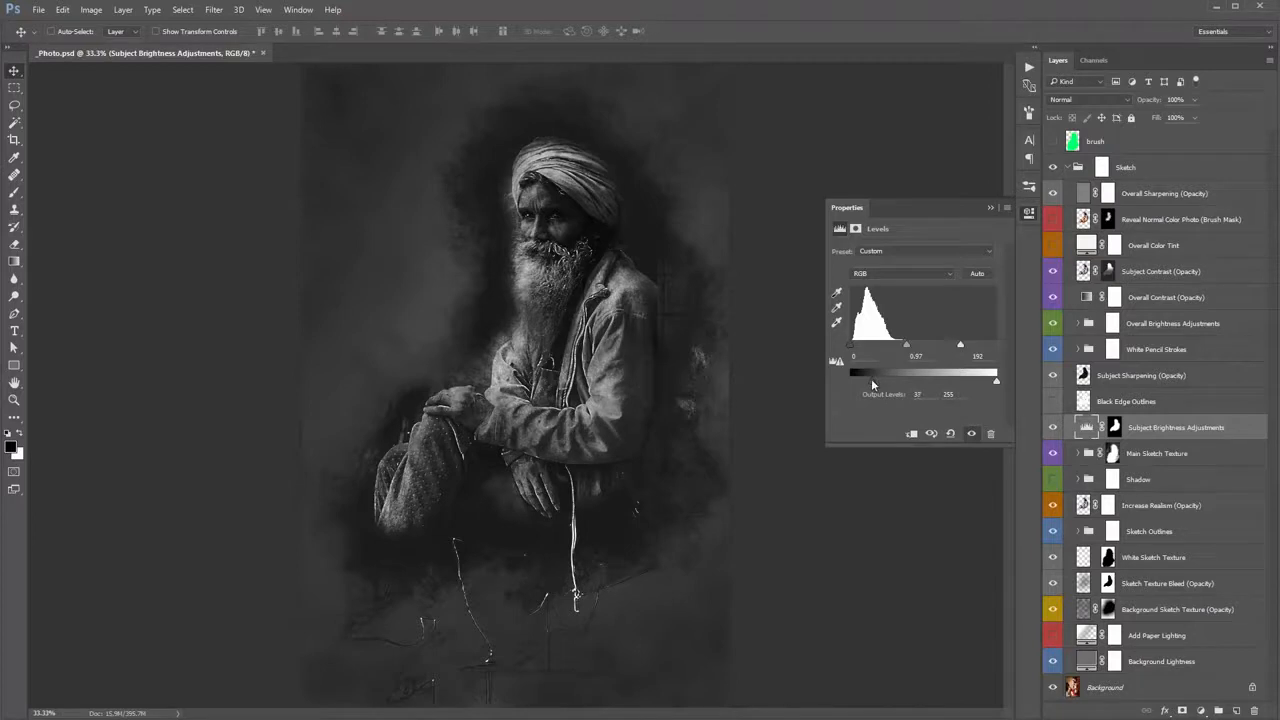
# - Compare the White Pencil Strokes group off and on against the dark background and close the levels settings
pyautogui.click(1054, 352)
pyautogui.click(1054, 352)
pyautogui.click(1054, 352)
pyautogui.click(1054, 352)
pyautogui.click(1054, 352)
pyautogui.click(1054, 352)
pyautogui.click(990, 208)
# - Show the Add Paper Lighting layer with its gradient angle set to 71.57° and its opacity lowered to 42%
pyautogui.click(1114, 638)
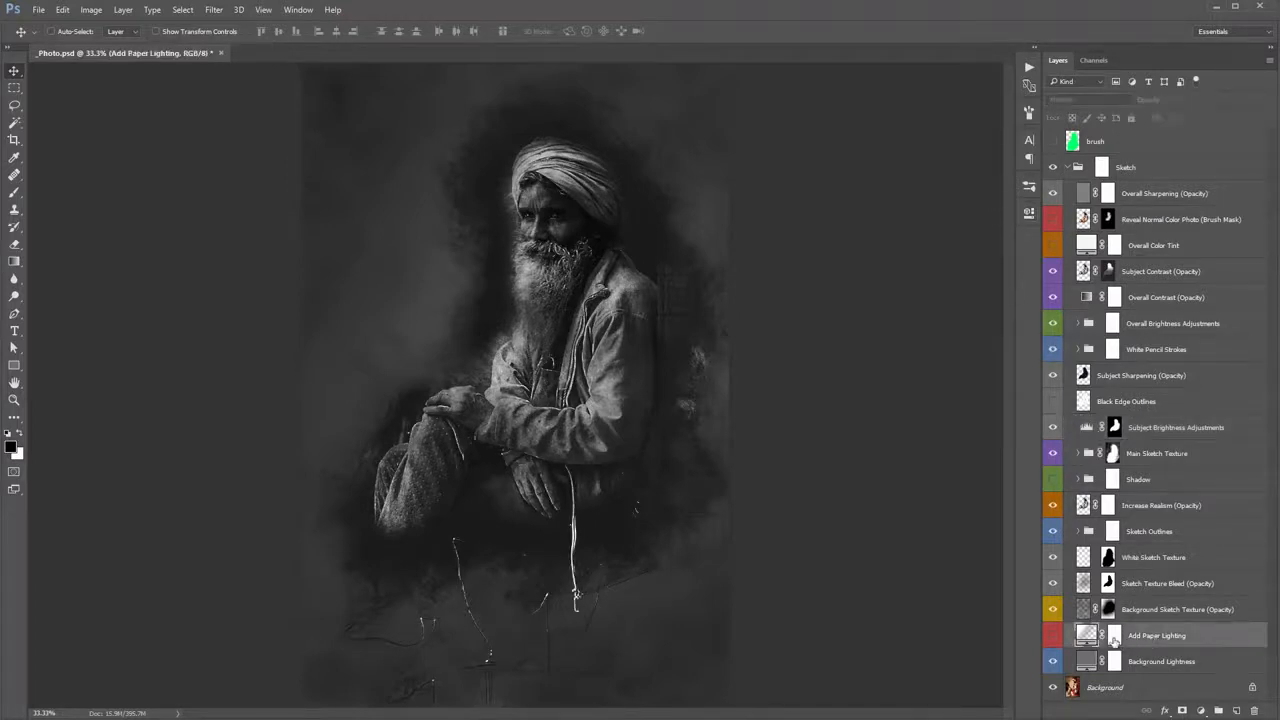
pyautogui.click(1054, 636)
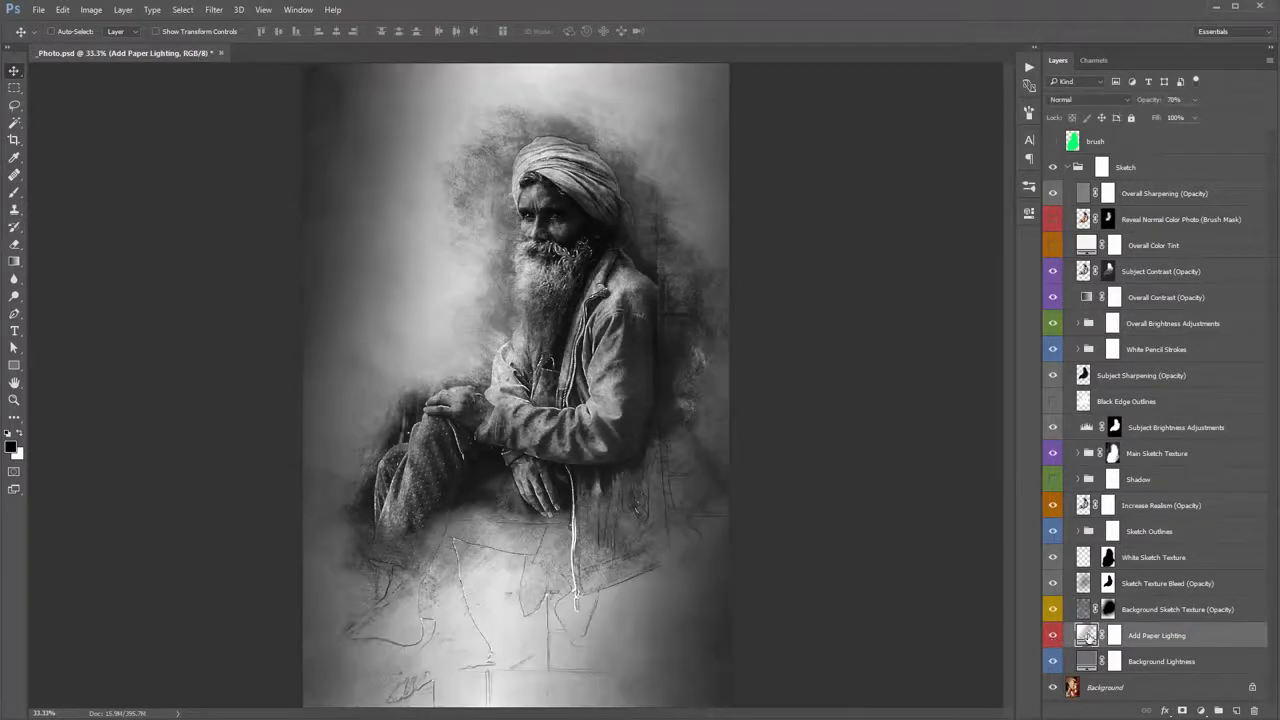
pyautogui.doubleClick(1088, 636)
pyautogui.moveTo(870, 212); pyautogui.dragTo(867, 193)
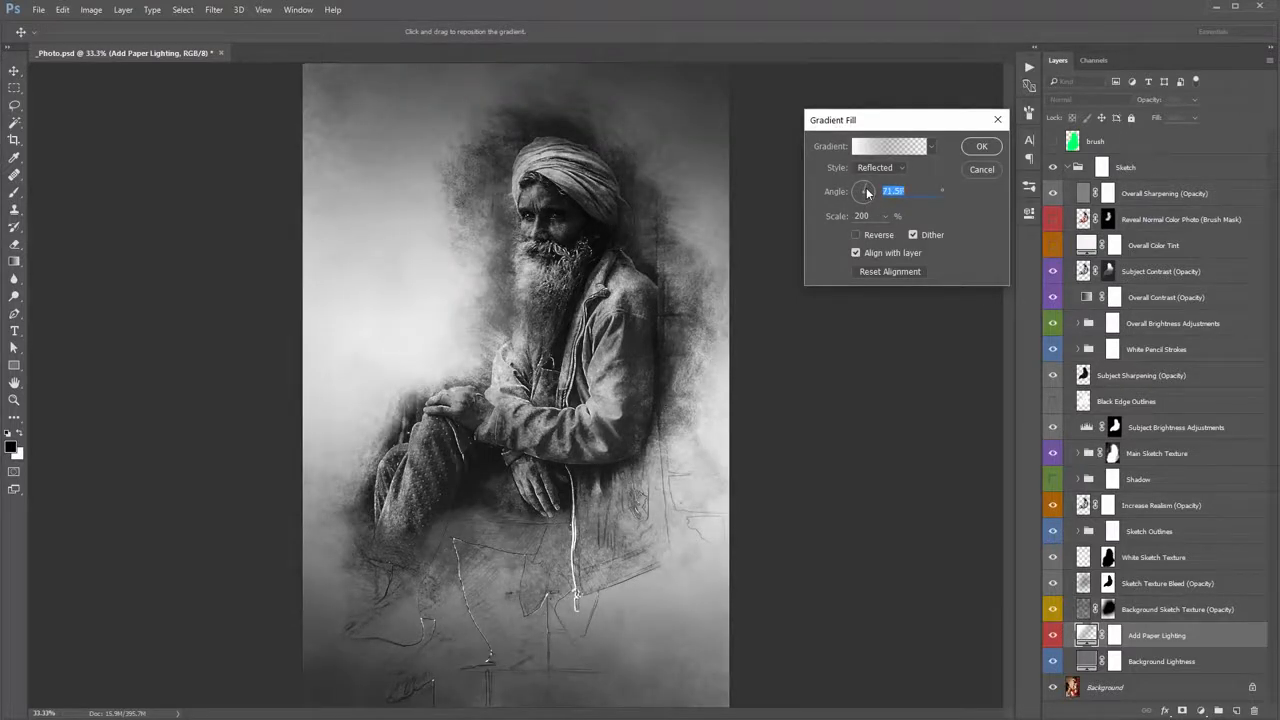
pyautogui.click(981, 146)
pyautogui.click(1140, 102)
pyautogui.moveTo(1140, 102); pyautogui.dragTo(1134, 102)
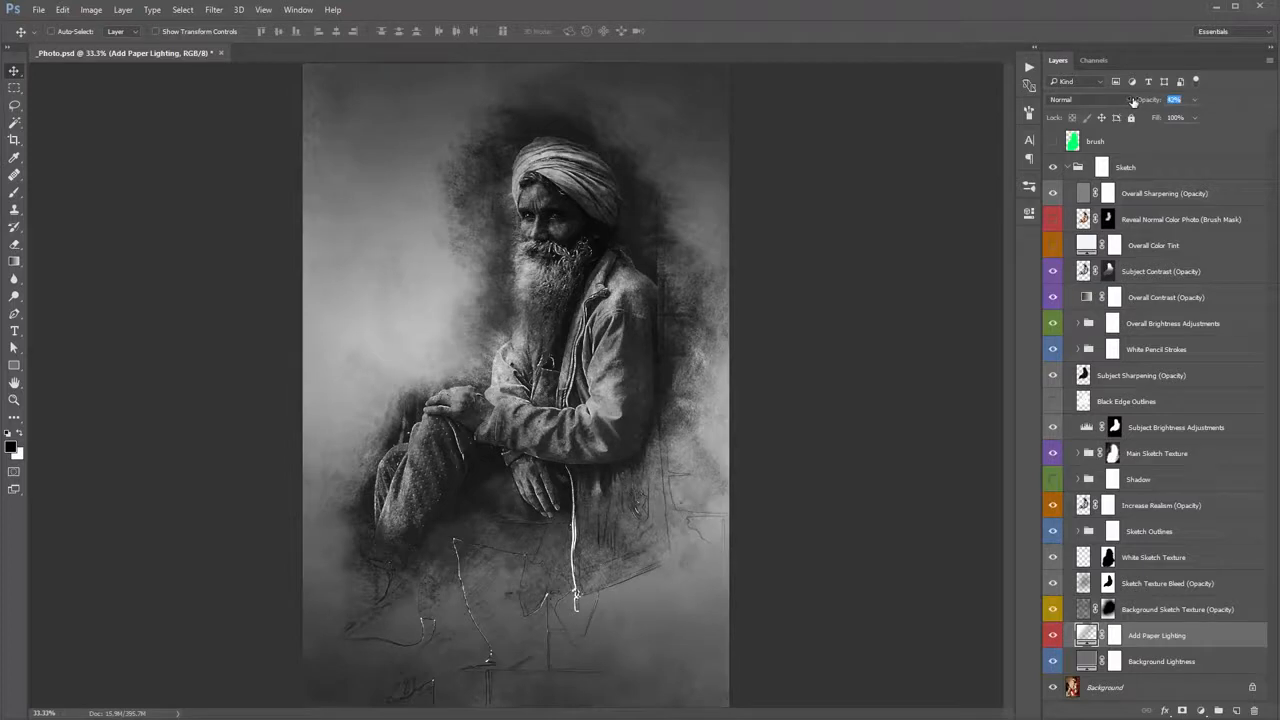
# - Change the Overall Color Tint fill to a pale warm cream-orange with a hue of 37°
pyautogui.doubleClick(1086, 245)
pyautogui.moveTo(994, 264); pyautogui.dragTo(994, 281)
pyautogui.moveTo(849, 151); pyautogui.dragTo(843, 136)
pyautogui.moveTo(995, 281); pyautogui.dragTo(996, 287)
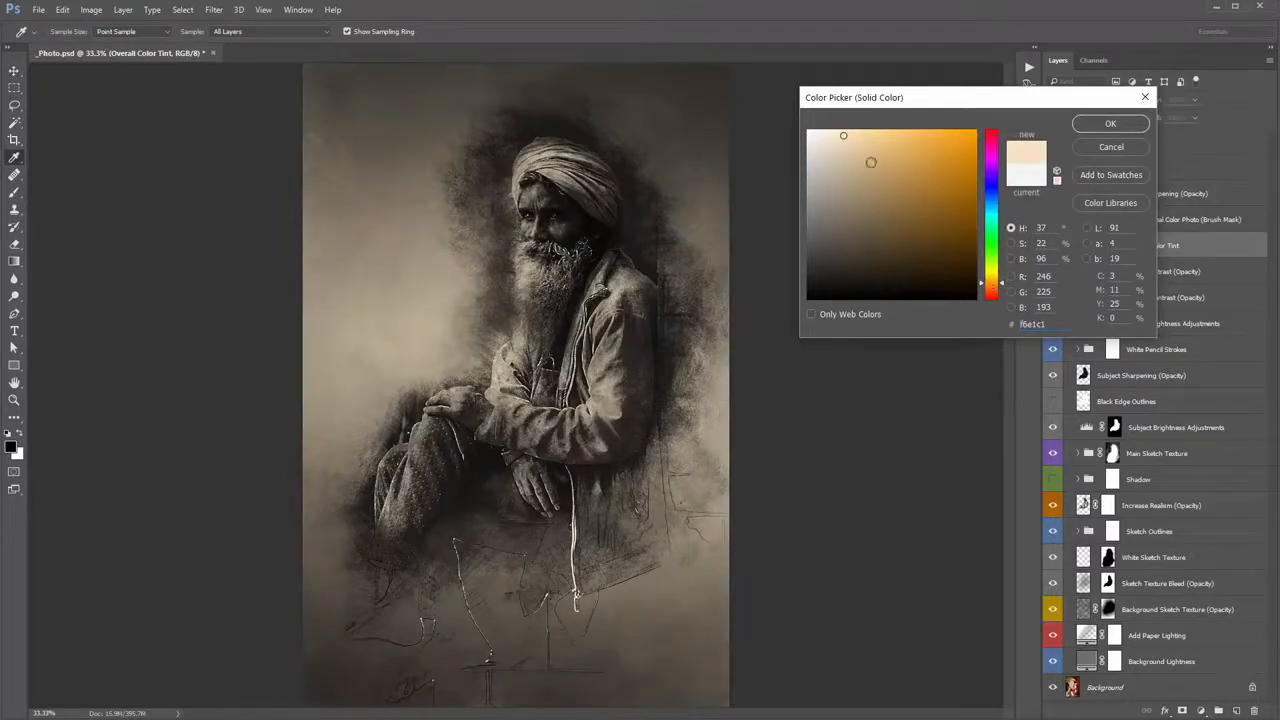
pyautogui.moveTo(846, 137); pyautogui.dragTo(848, 135)
pyautogui.click(1116, 123)
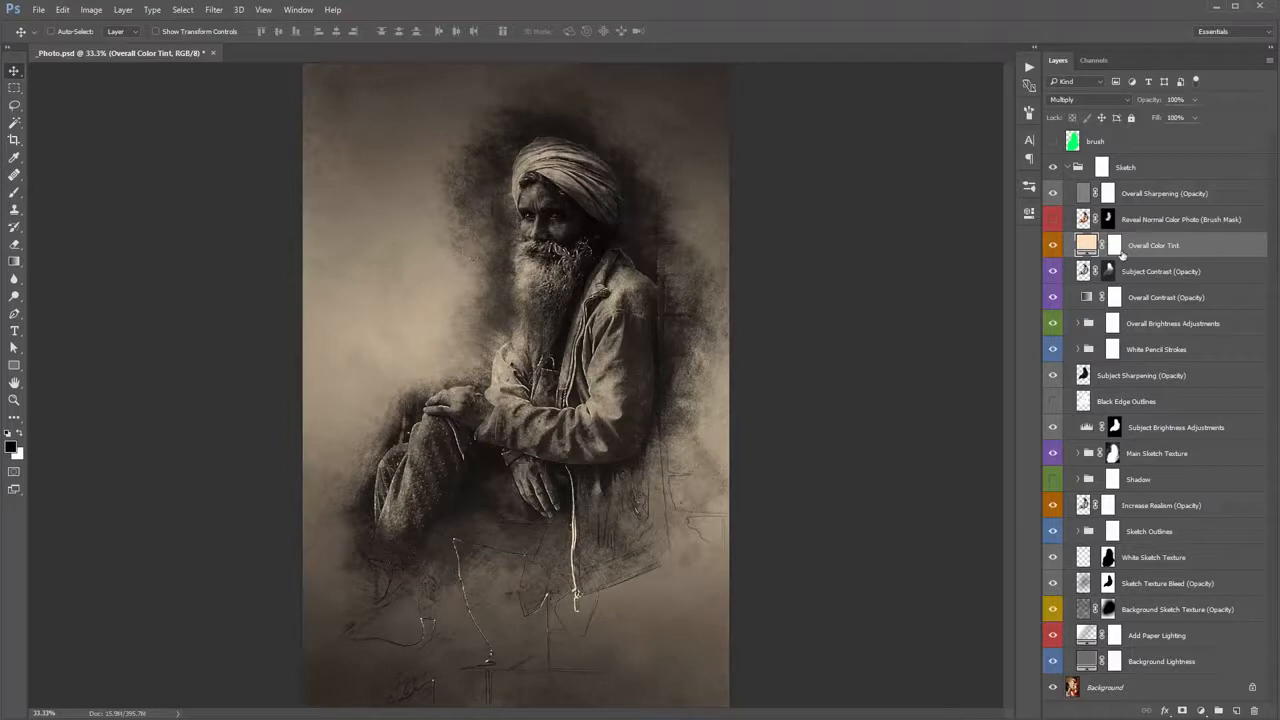
# - Create a new layer above Overall Sharpening and set its blend mode to Overlay
pyautogui.click(1156, 200)
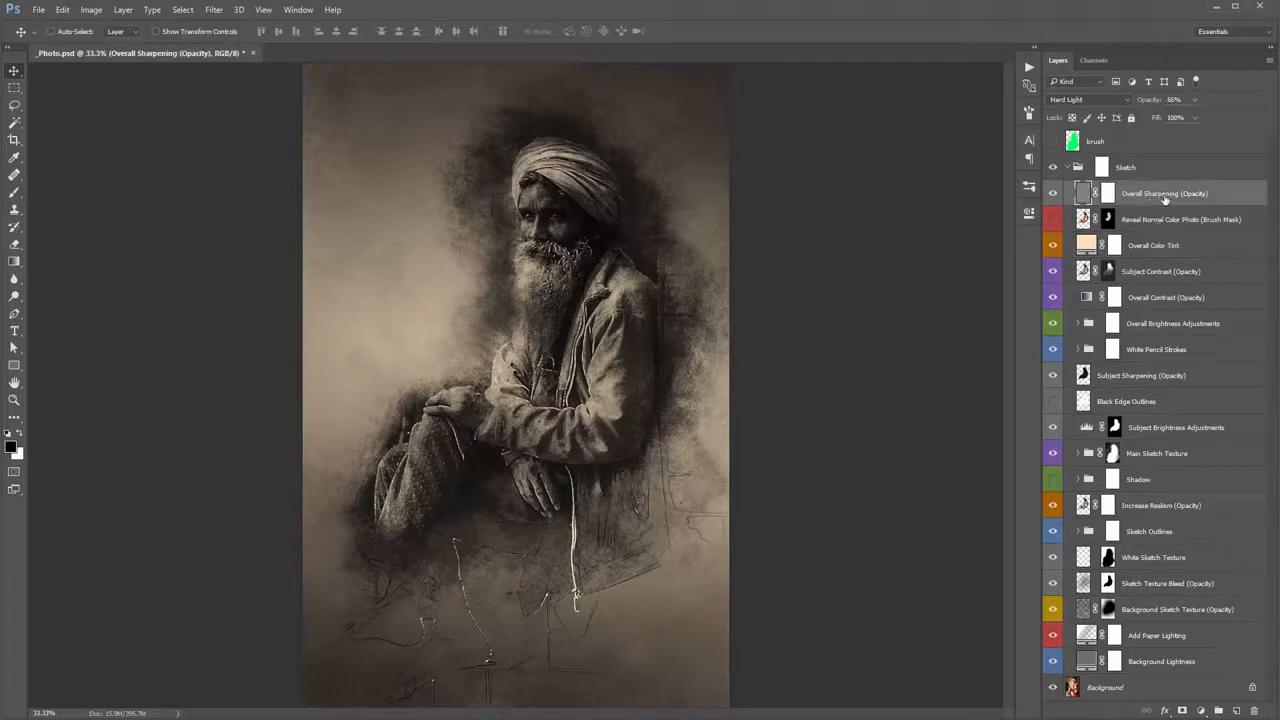
pyautogui.press('ctrl')
pyautogui.hotkey('ctrl', 'shift', 'n')
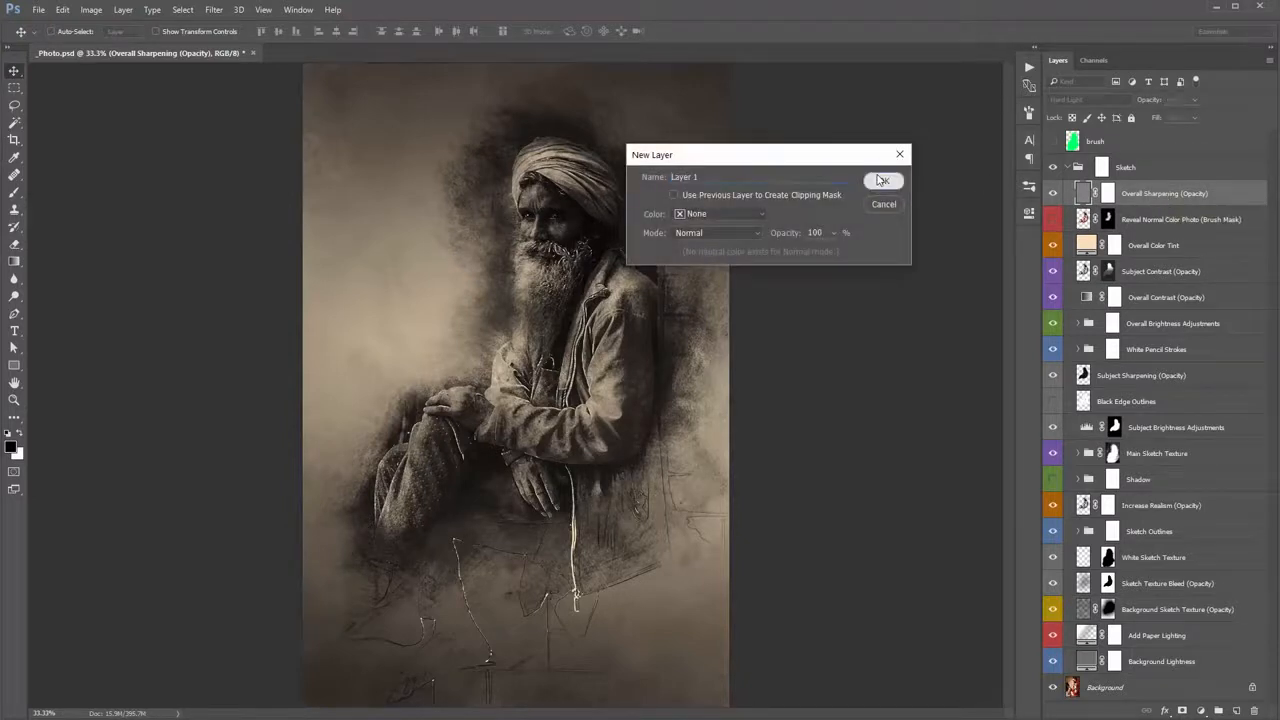
pyautogui.press('Return')
pyautogui.click(1058, 99)
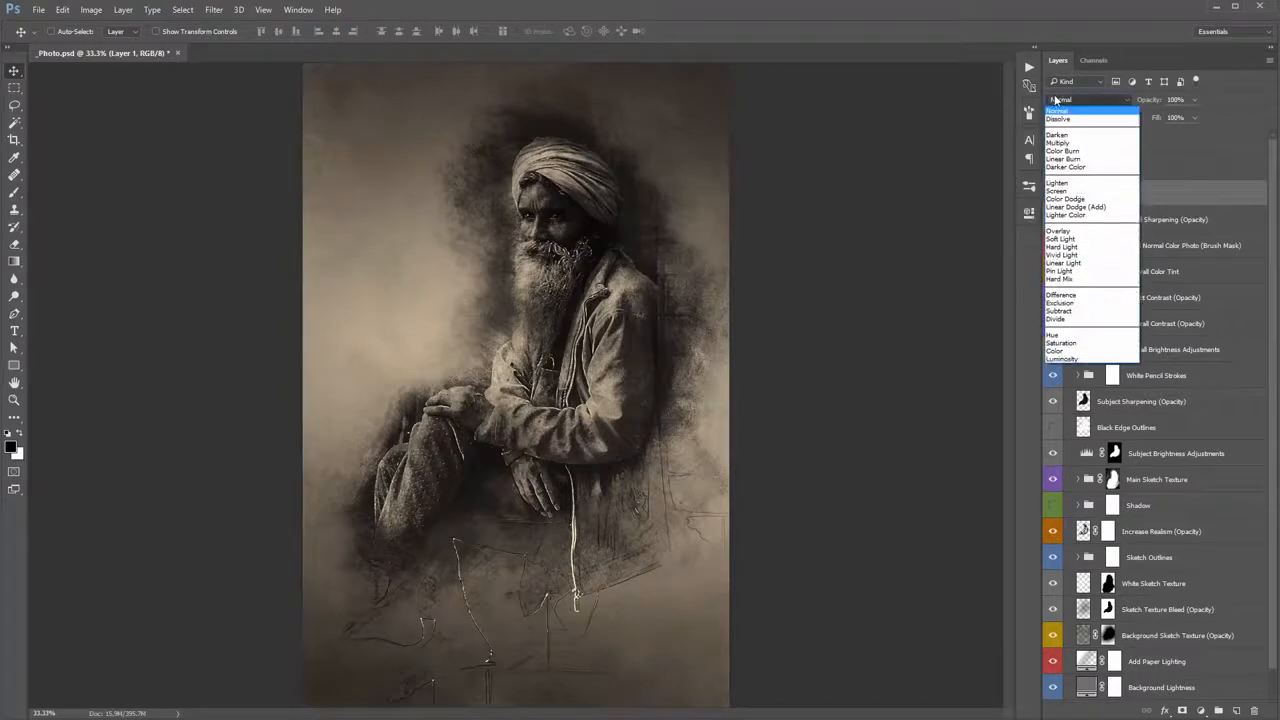
pyautogui.click(1094, 233)
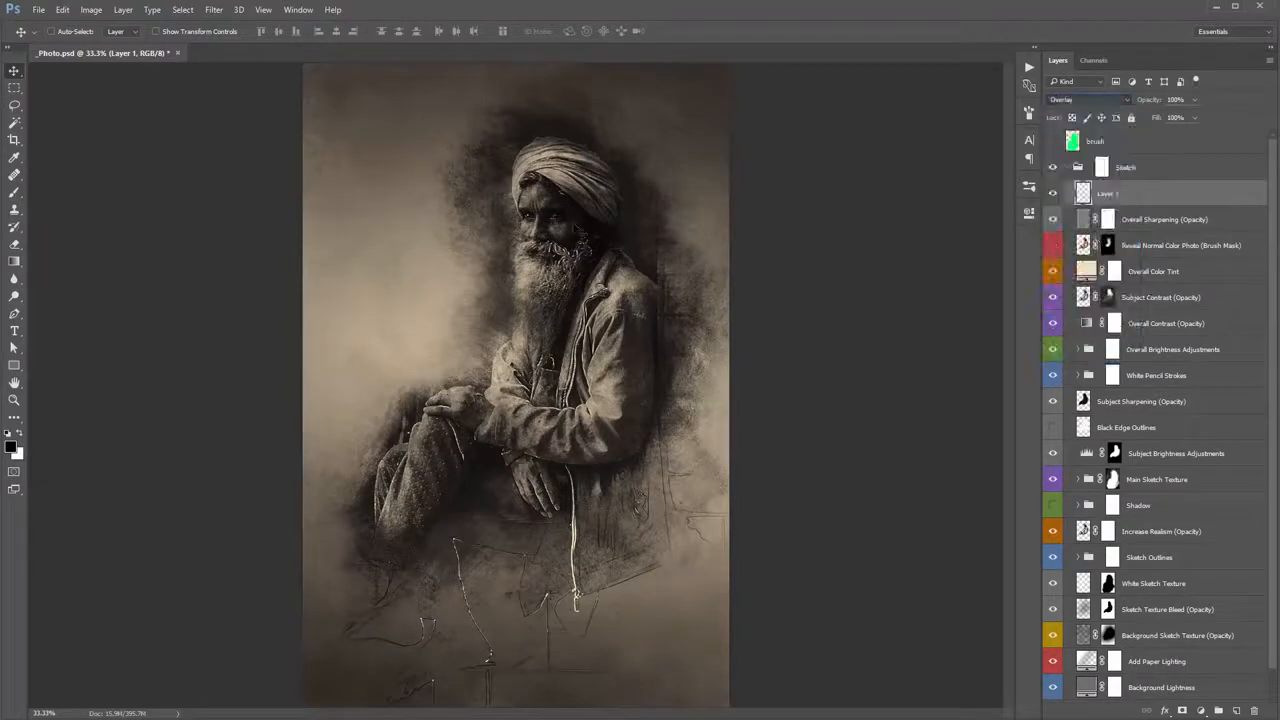
# - Paint white highlights over the man's face and beard on Layer 1 with the 600 px sketch texture brush
pyautogui.press('b')
pyautogui.rightClick(472, 172)
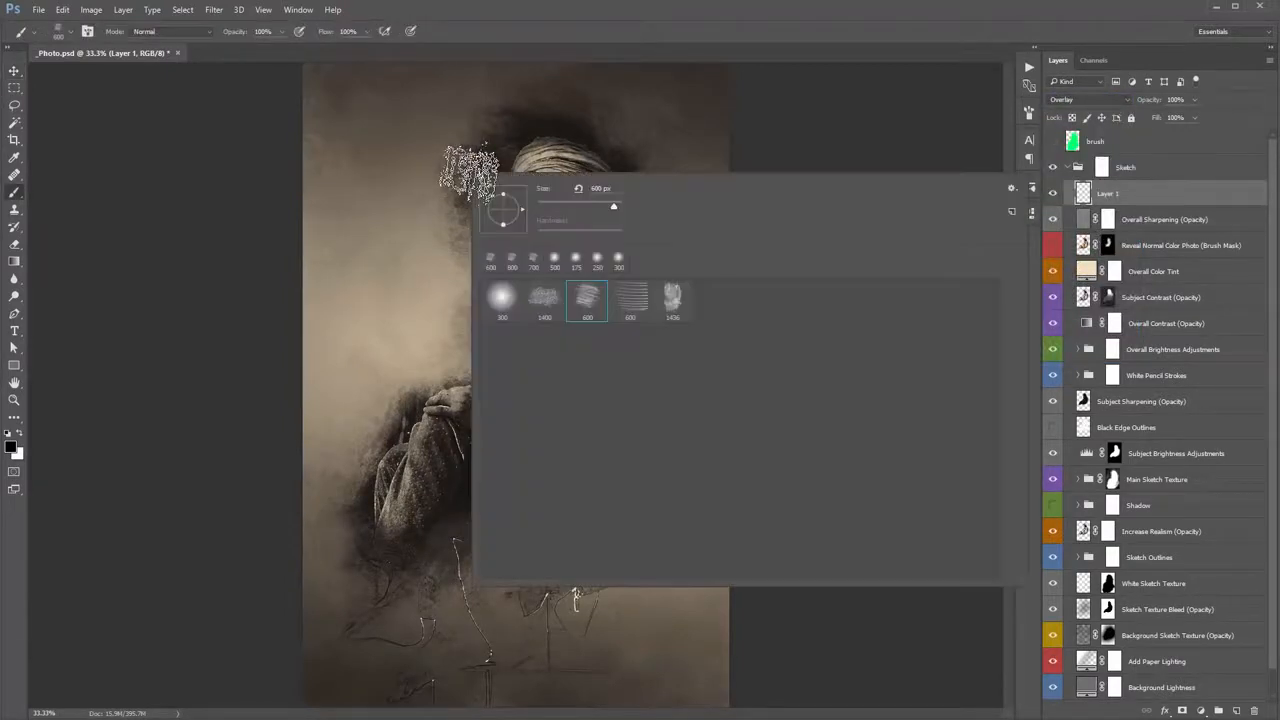
pyautogui.doubleClick(591, 300)
pyautogui.click(570, 247)
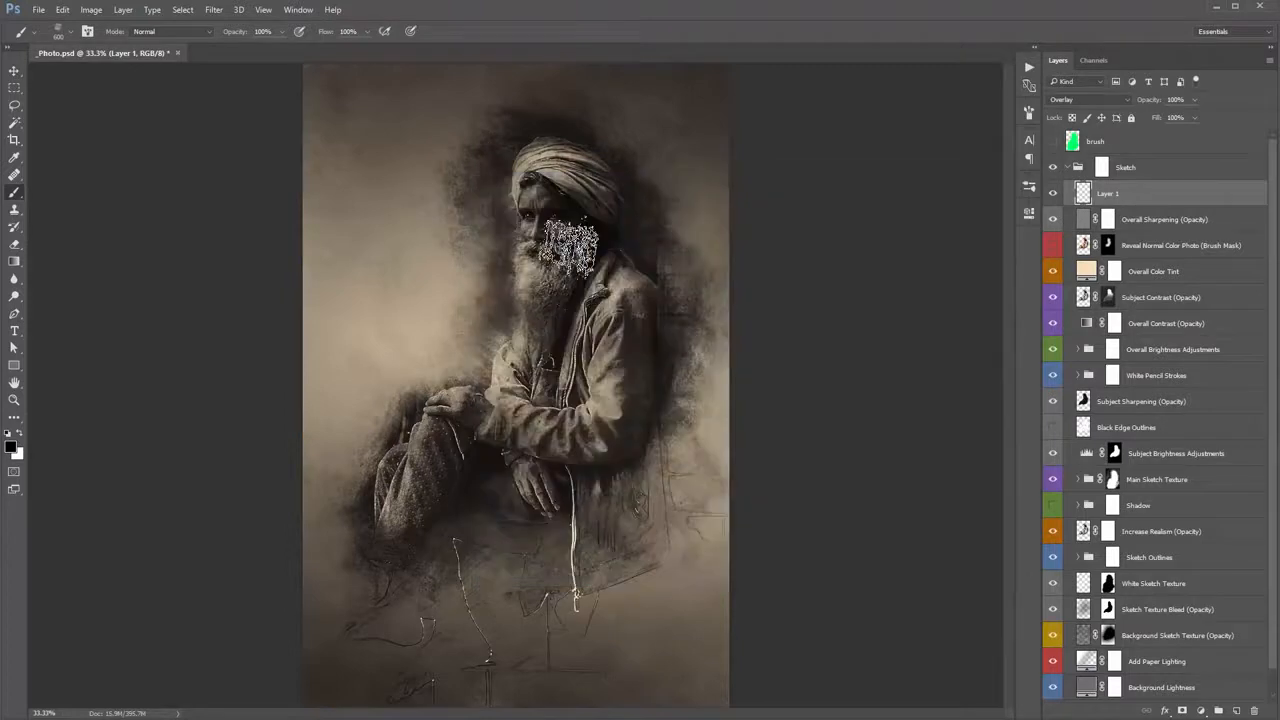
pyautogui.click(20, 431)
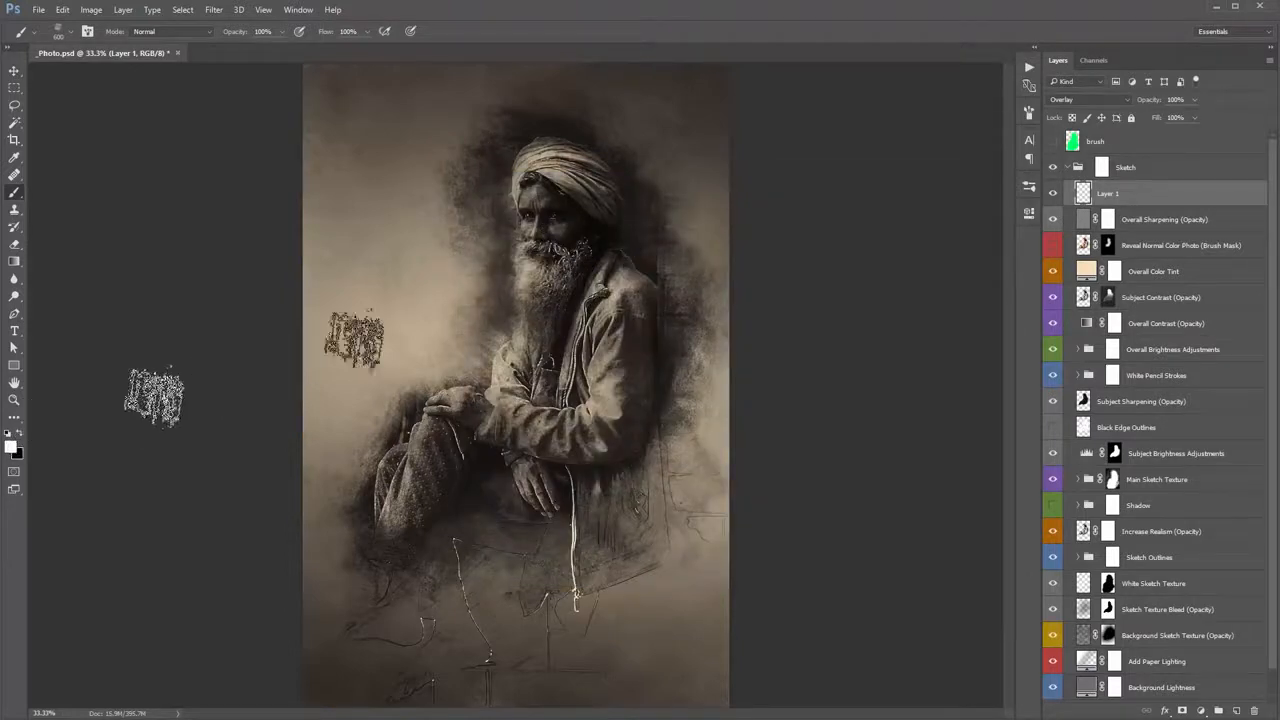
pyautogui.moveTo(540, 185)
pyautogui.mouseDown()
pyautogui.moveTo(535, 245)
pyautogui.moveTo(572, 176)
pyautogui.moveTo(550, 330)
pyautogui.moveTo(556, 300)
pyautogui.mouseUp()
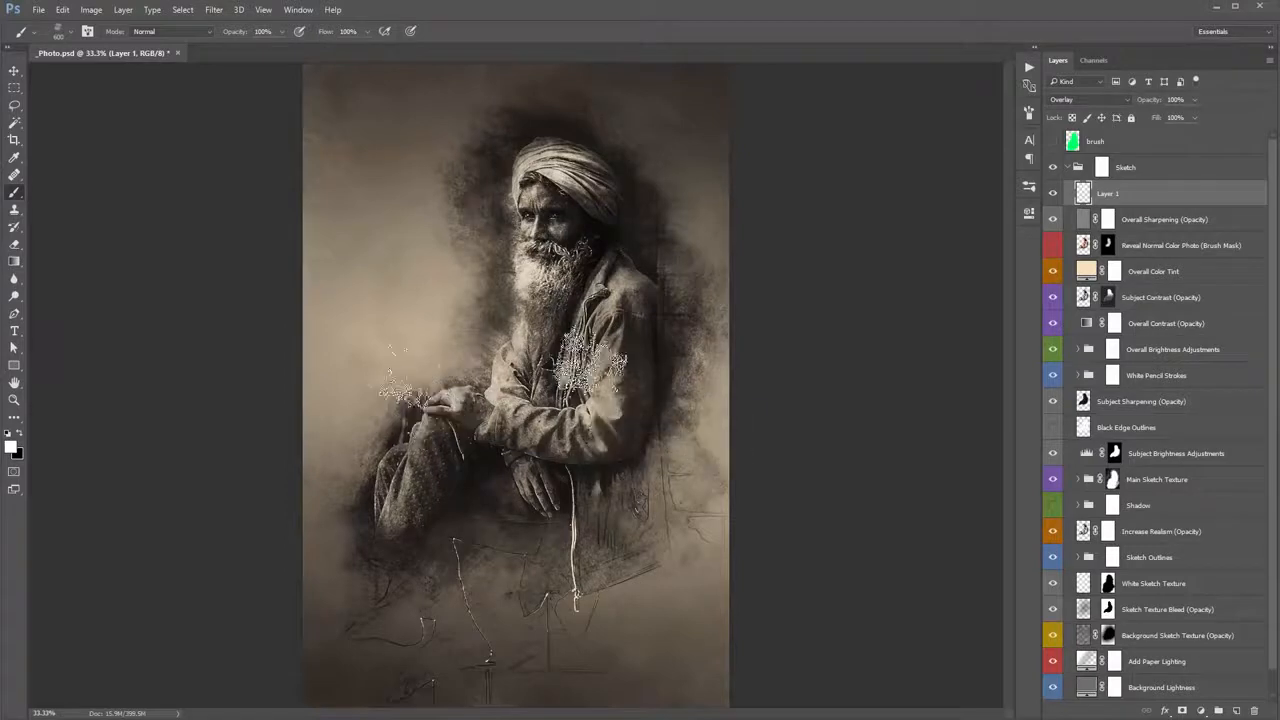
# - Compare the painted highlights off and on, and lower the opacity of Layer 1 to 79%
pyautogui.click(1051, 195)
pyautogui.click(1051, 195)
pyautogui.click(1051, 195)
pyautogui.click(1051, 195)
pyautogui.press('v')
pyautogui.moveTo(1155, 102); pyautogui.dragTo(1140, 108)
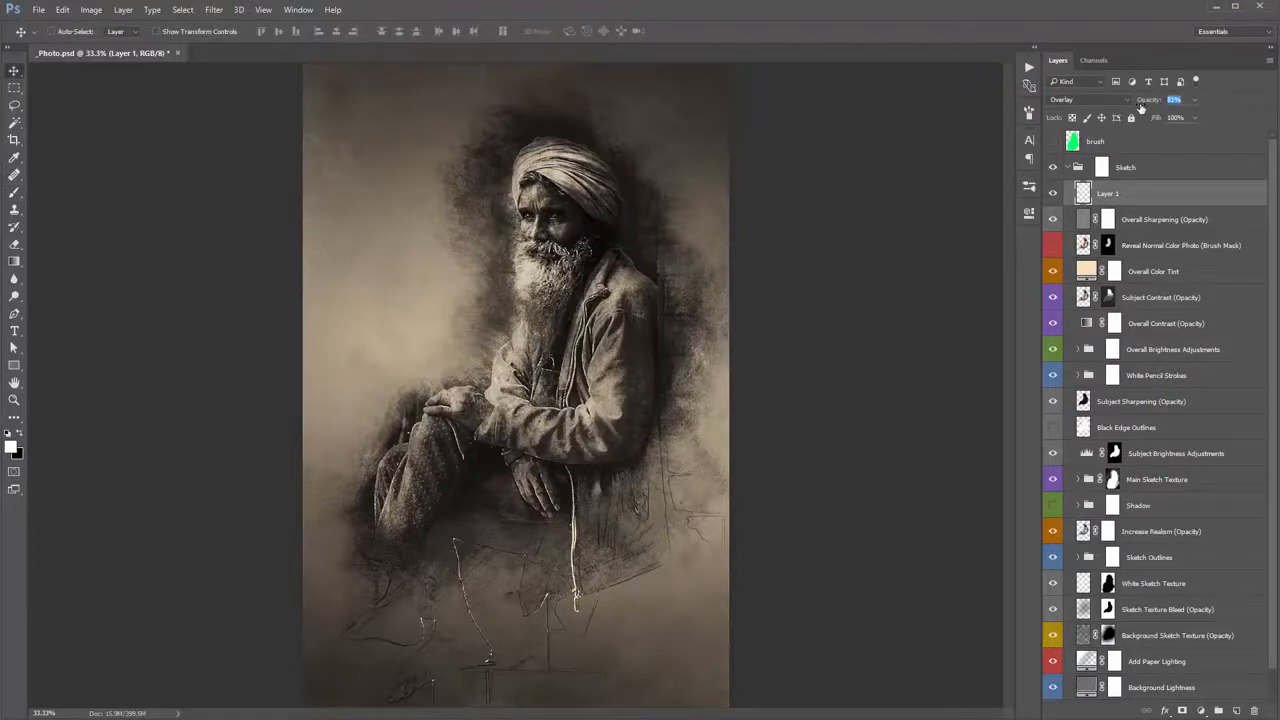
pyautogui.click(1002, 111)
# - Reduce the gradient scale of the Add Paper Lighting layer to 166%
pyautogui.doubleClick(1087, 661)
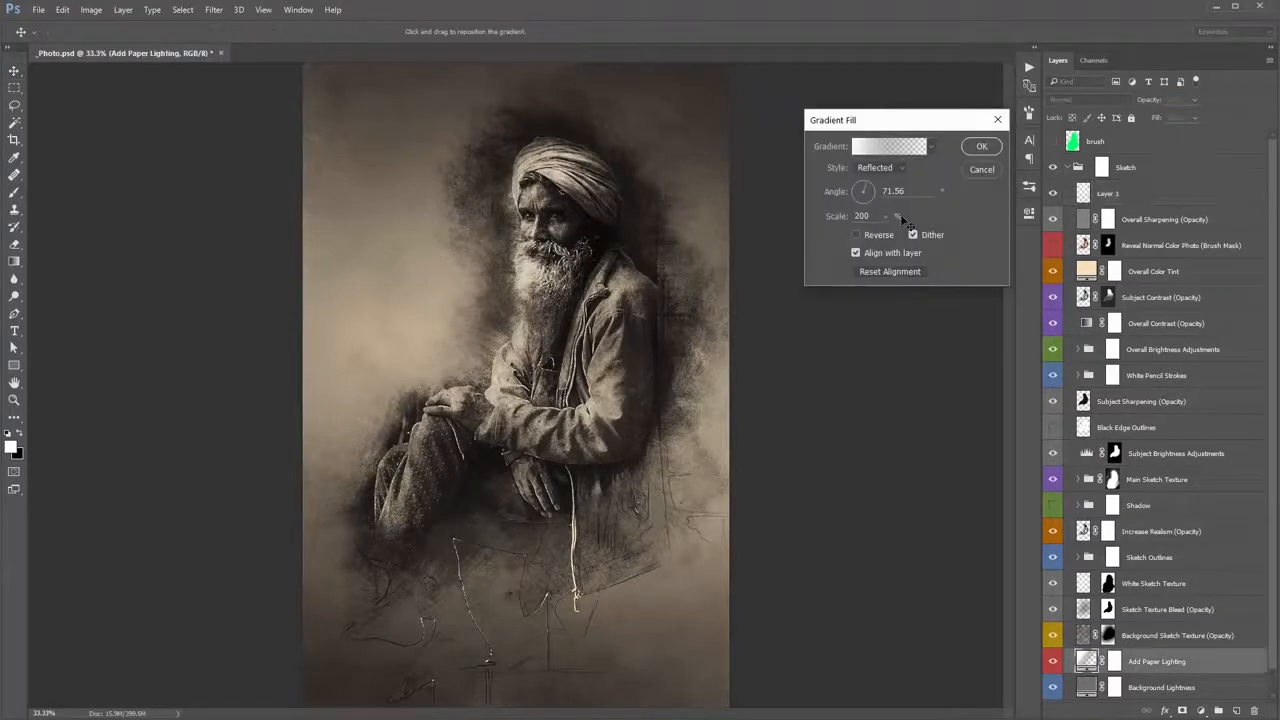
pyautogui.click(885, 216)
pyautogui.click(880, 234)
pyautogui.moveTo(877, 236); pyautogui.dragTo(883, 236)
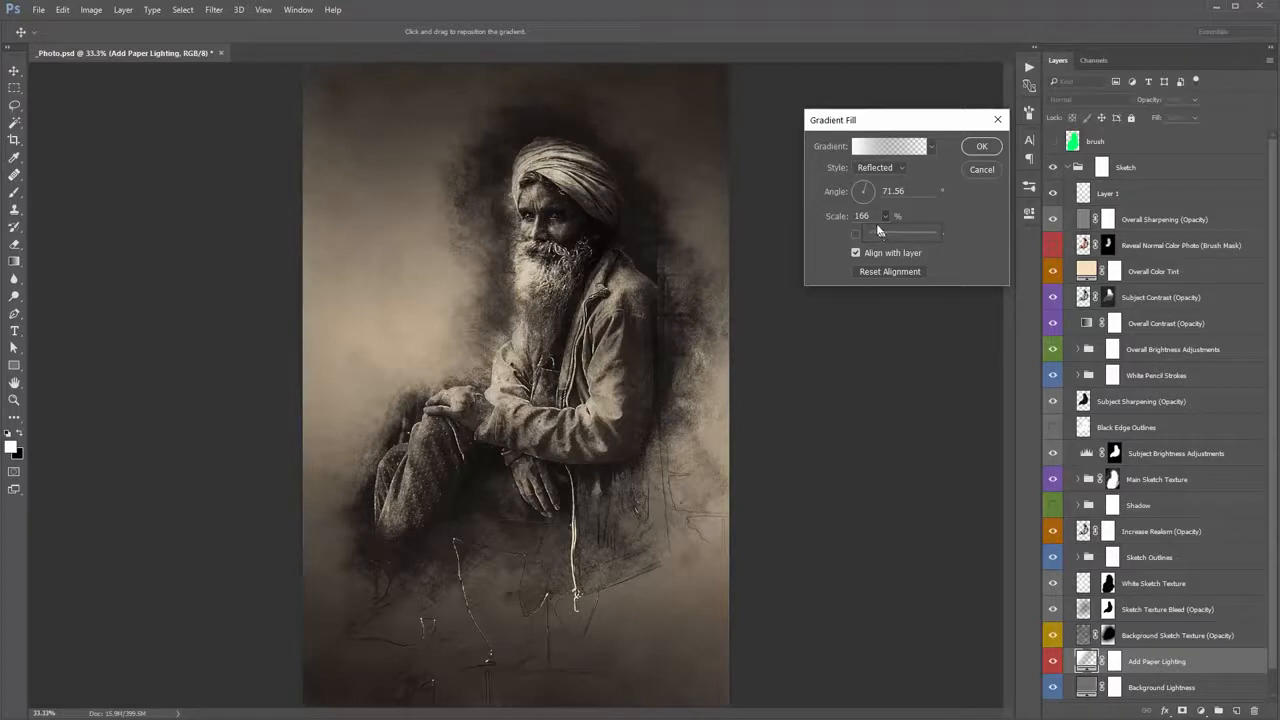
pyautogui.click(995, 149)
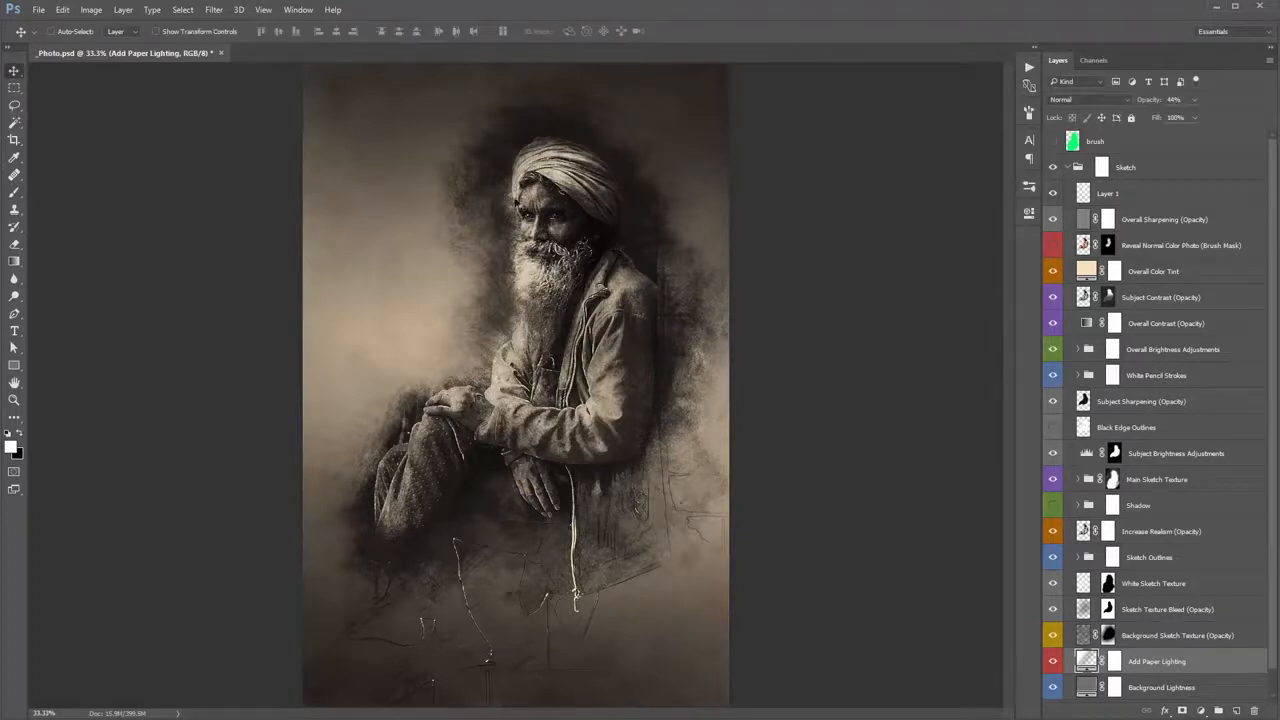
pyautogui.scroll(-1, 1145, 566)
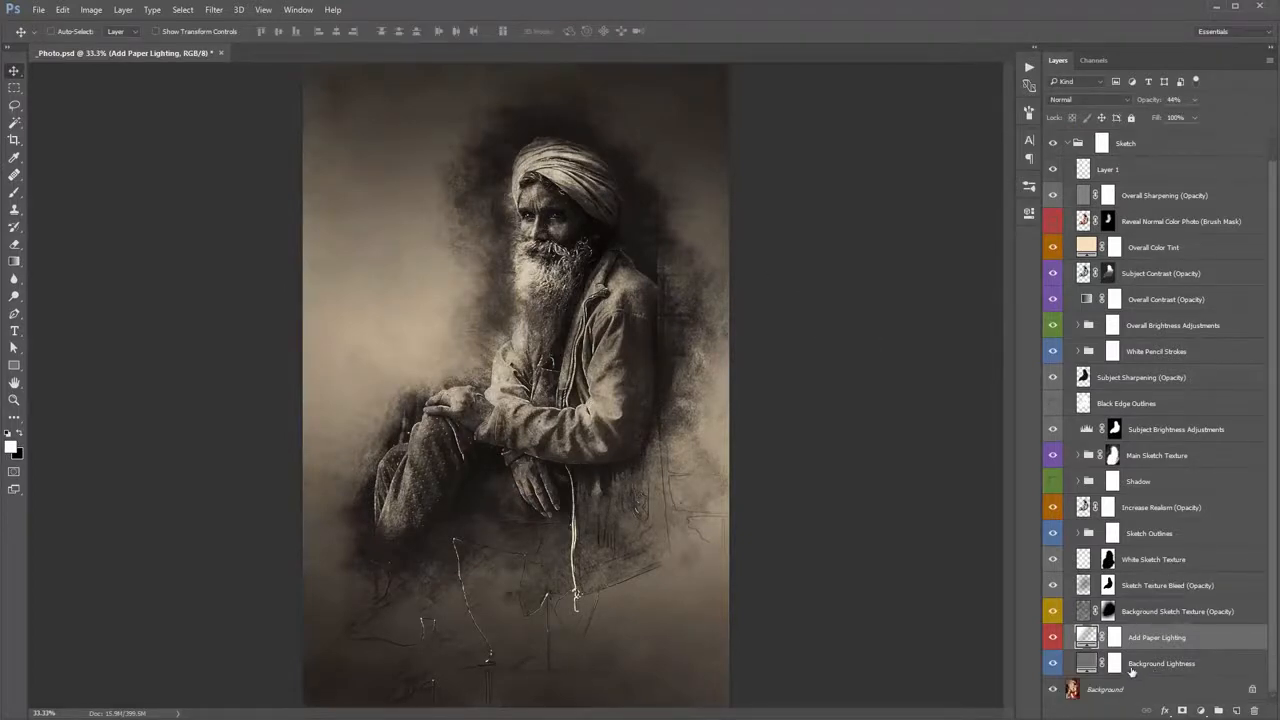
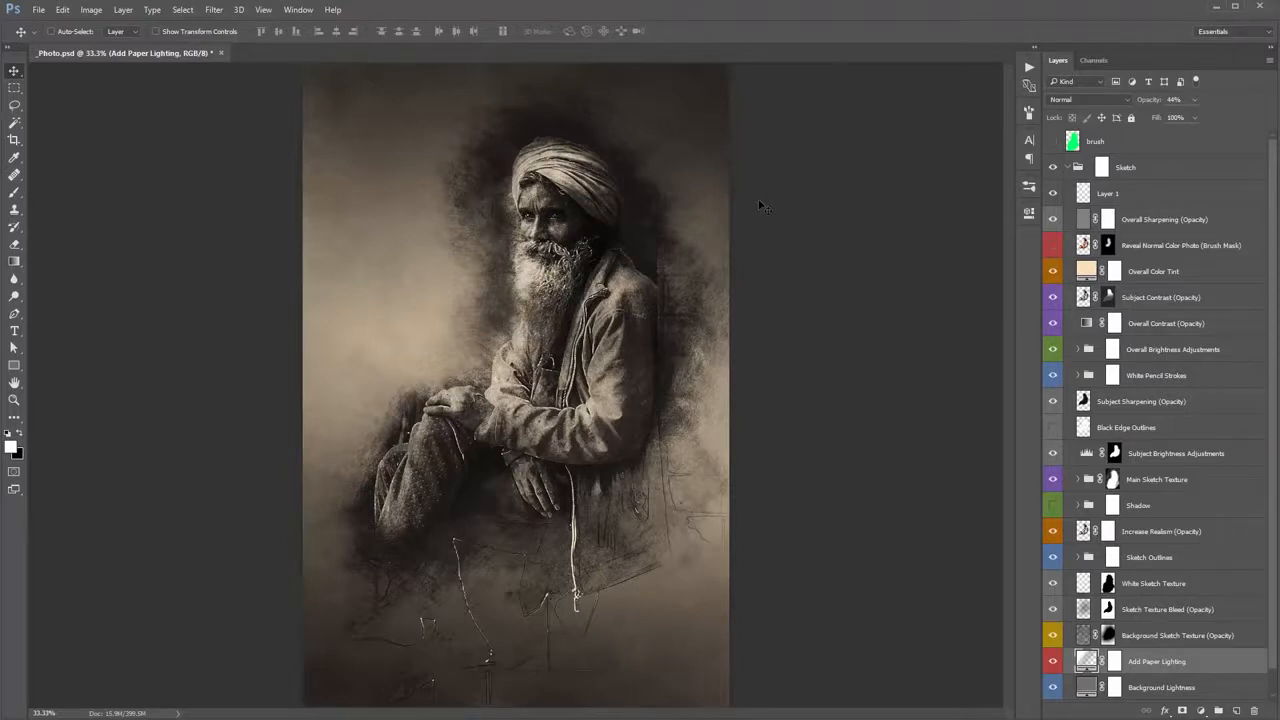
# - Place Paper Texture.jpg as an embedded image above Layer 1
pyautogui.click(1143, 199)
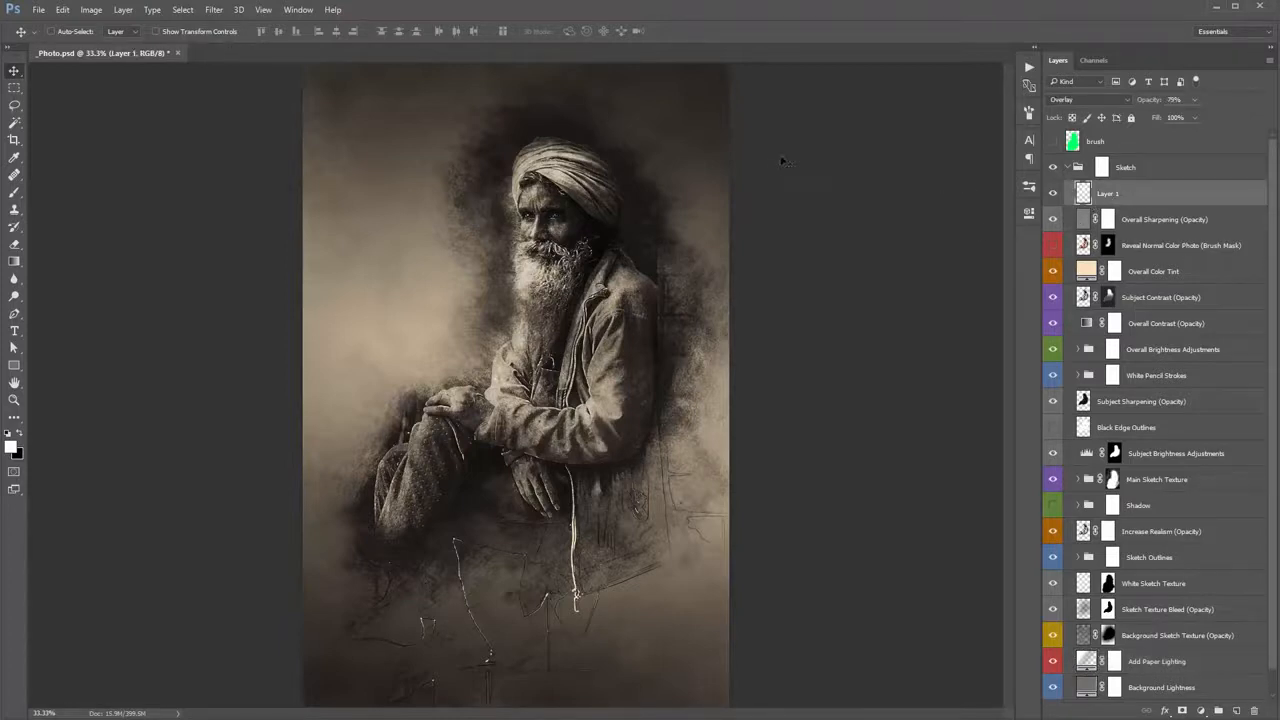
pyautogui.click(39, 10)
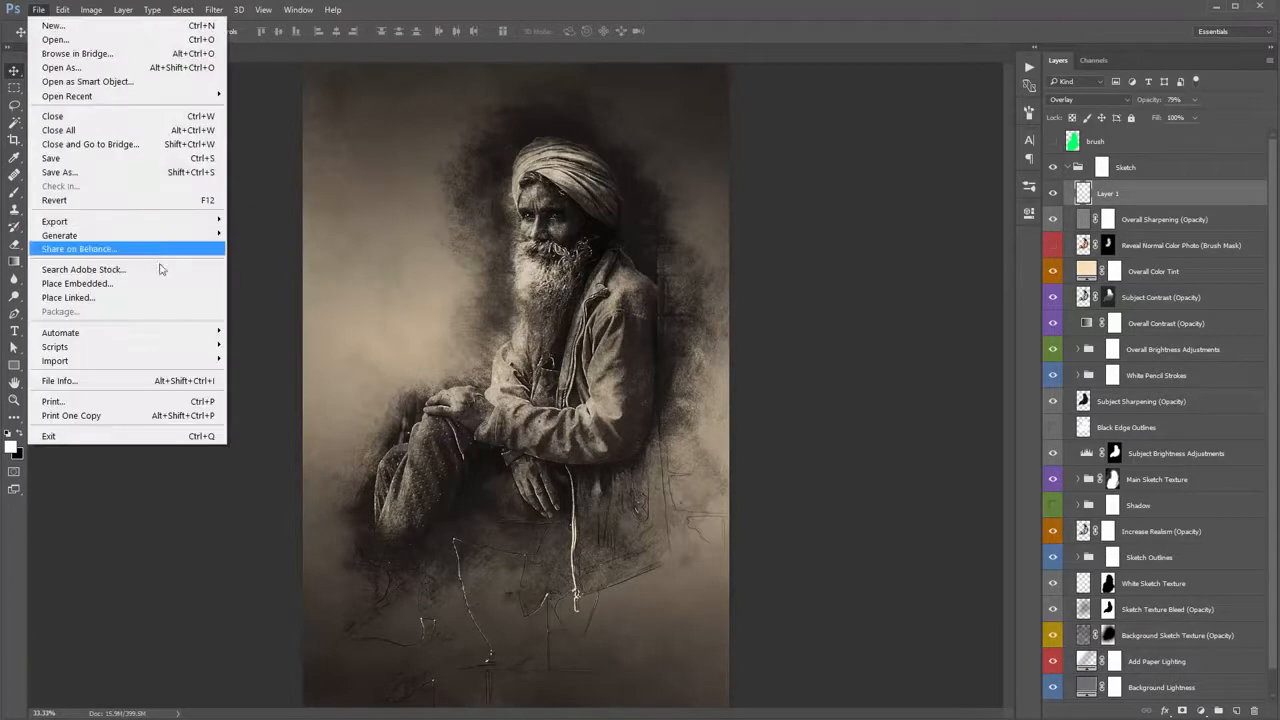
pyautogui.click(158, 284)
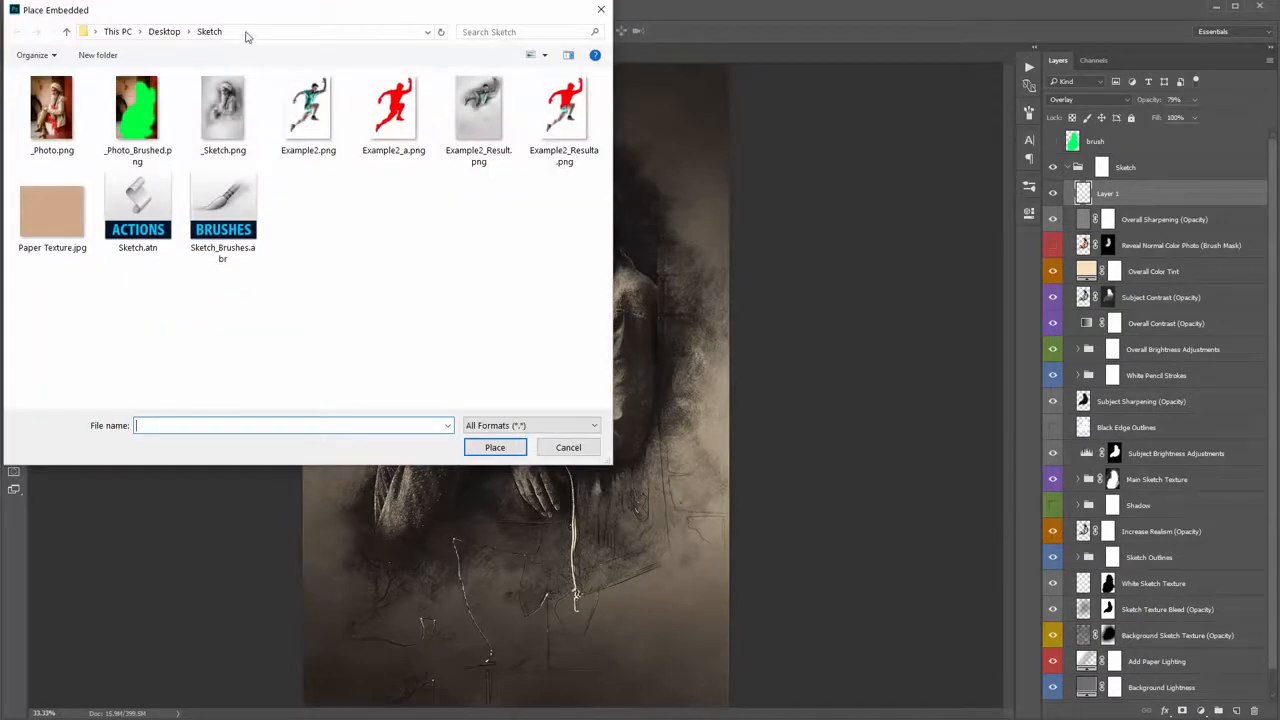
pyautogui.moveTo(230, 14); pyautogui.dragTo(350, 42)
pyautogui.doubleClick(177, 238)
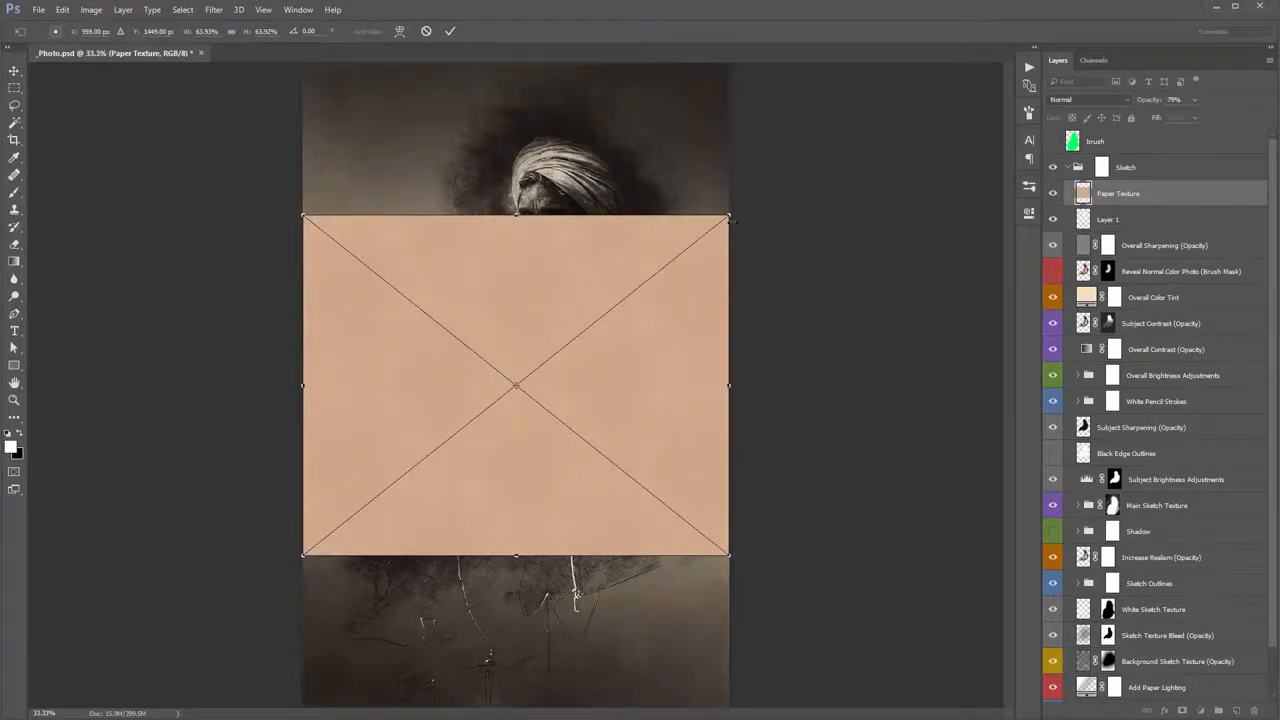
# - Rotate the placed paper texture 90° to portrait orientation and enlarge it until it covers the whole canvas
pyautogui.moveTo(803, 300); pyautogui.dragTo(434, 130)
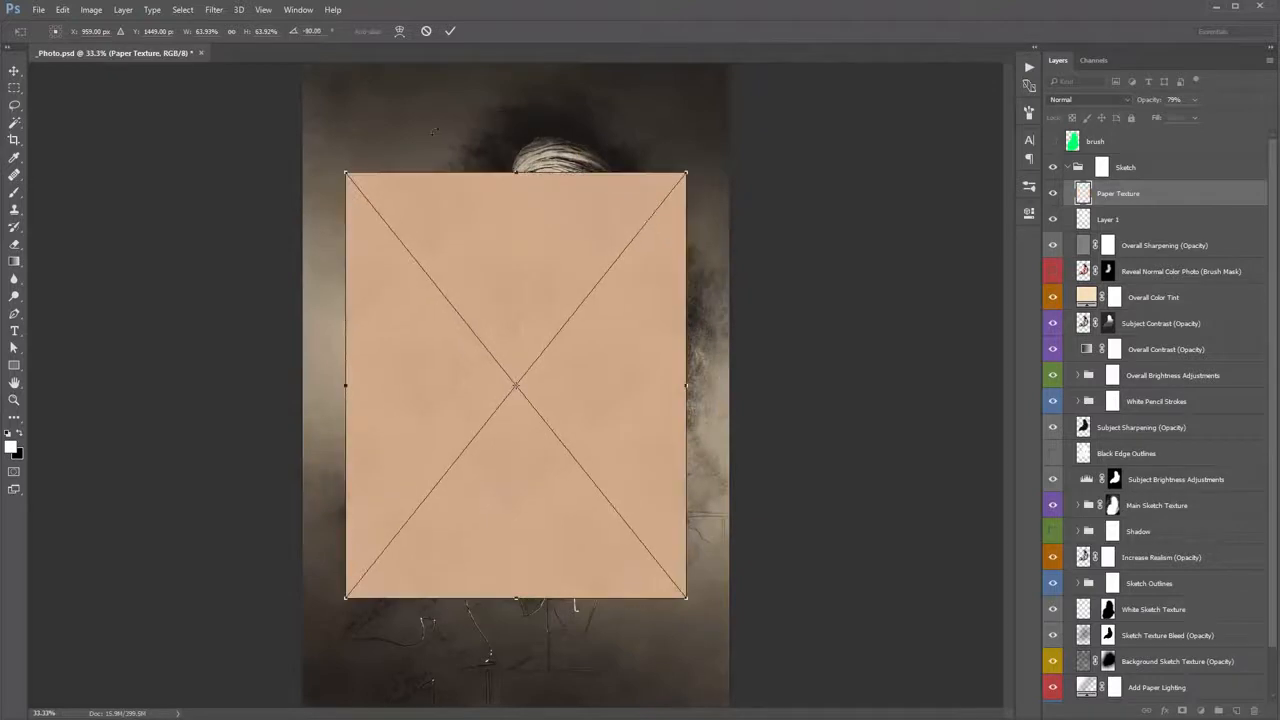
pyautogui.hotkey('ctrl', '-')
pyautogui.moveTo(389, 227); pyautogui.dragTo(327, 132)
pyautogui.press('Return')
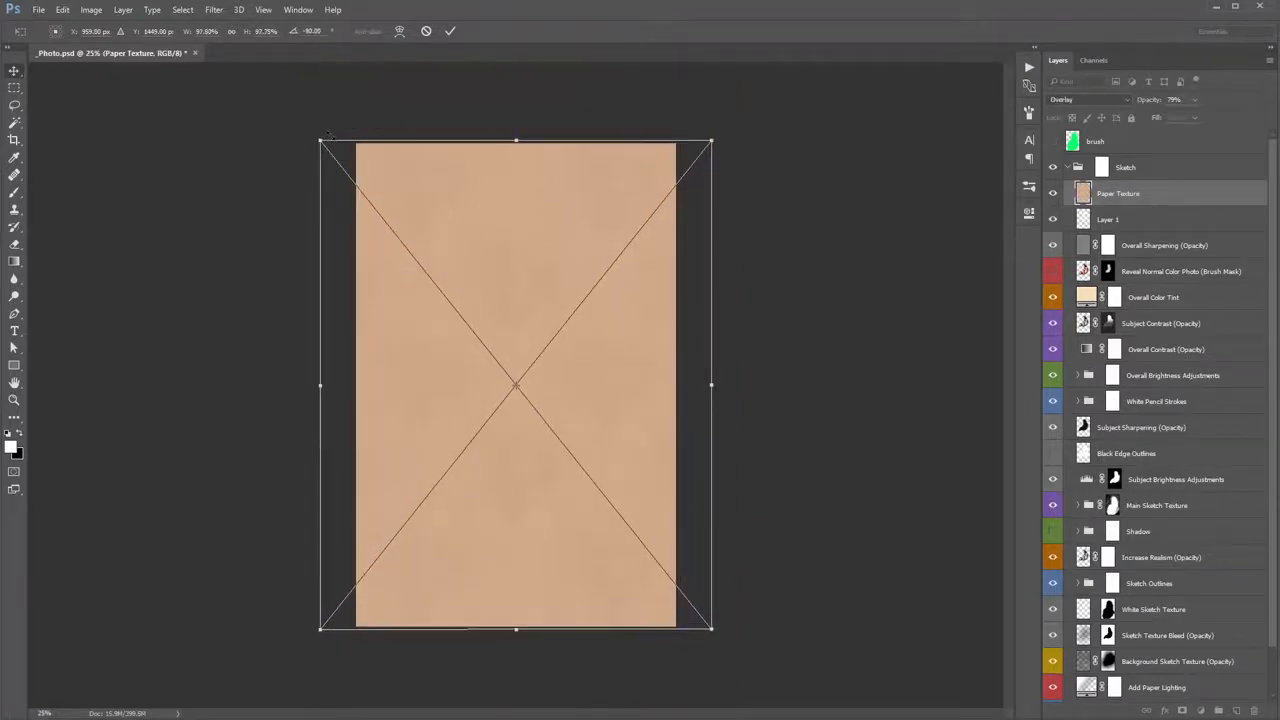
pyautogui.hotkey('ctrl', '+')
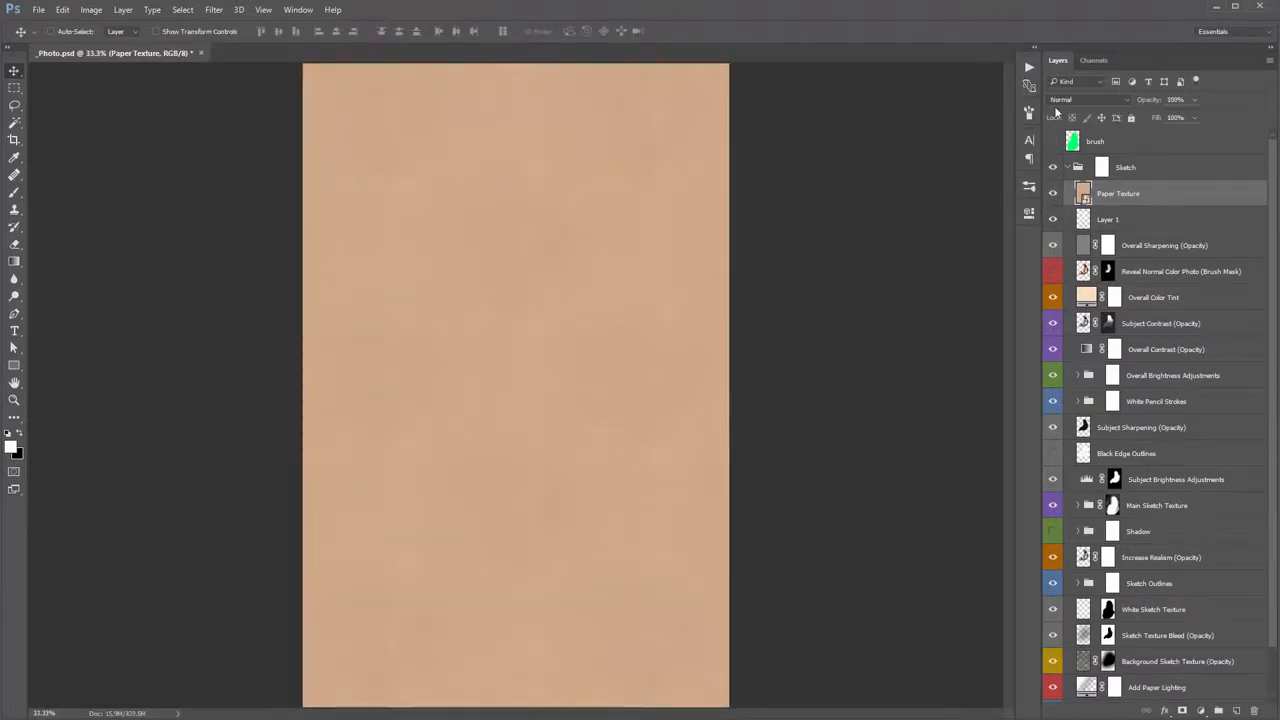
# - Set the Paper Texture layer's blend mode to Multiply and move it below Layer 1
pyautogui.click(1061, 102)
pyautogui.click(1075, 133)
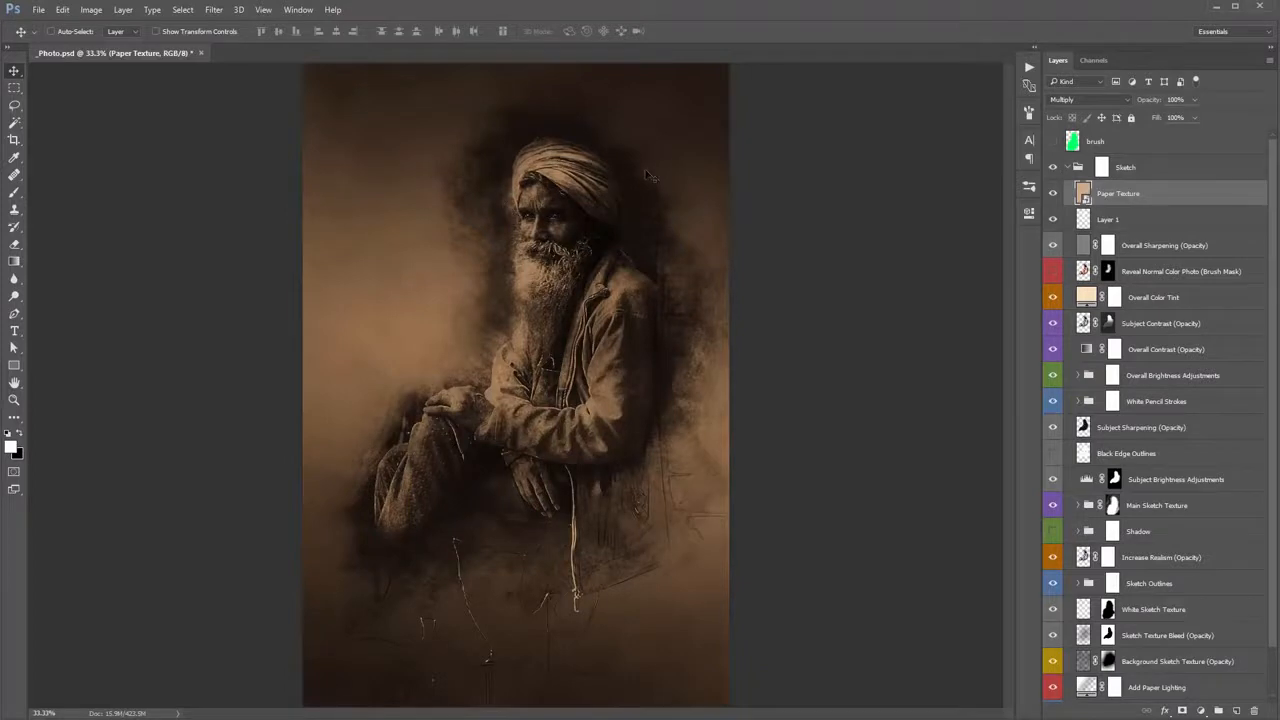
pyautogui.moveTo(1121, 196); pyautogui.dragTo(1158, 232)
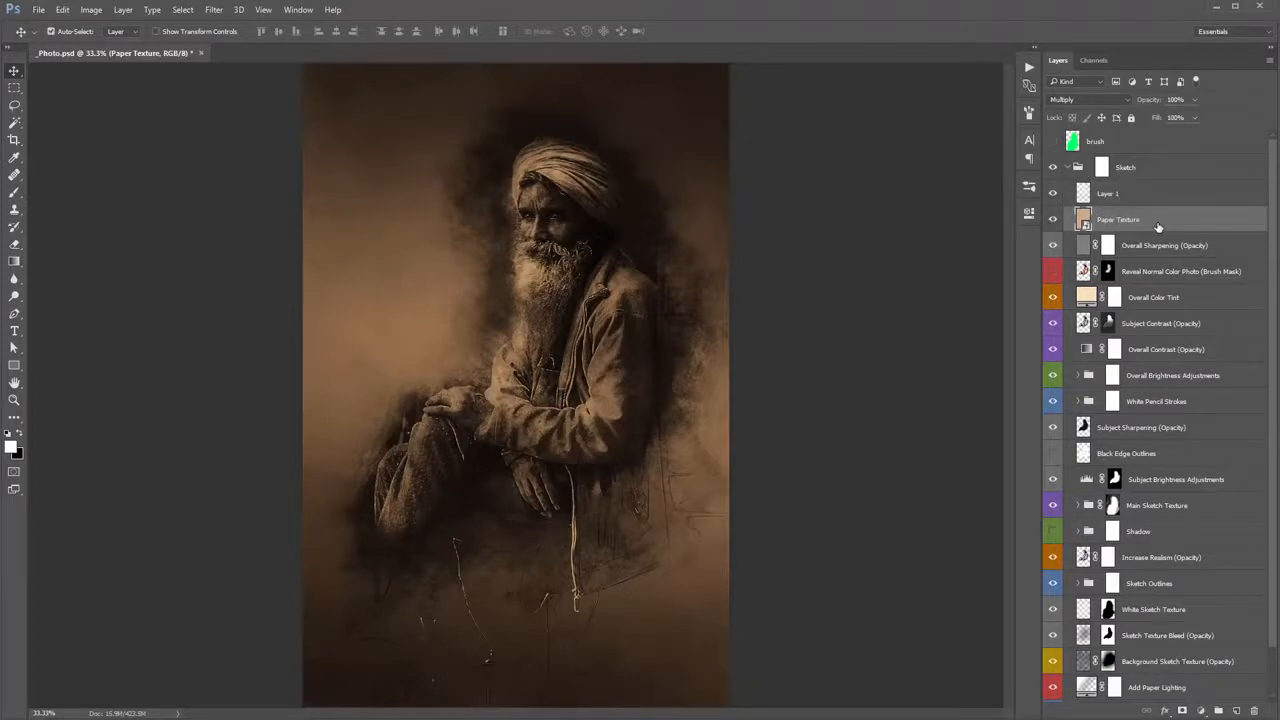
# - Add a Levels adjustment above Layer 1 and brighten the image with a white input level of 177
pyautogui.click(1143, 201)
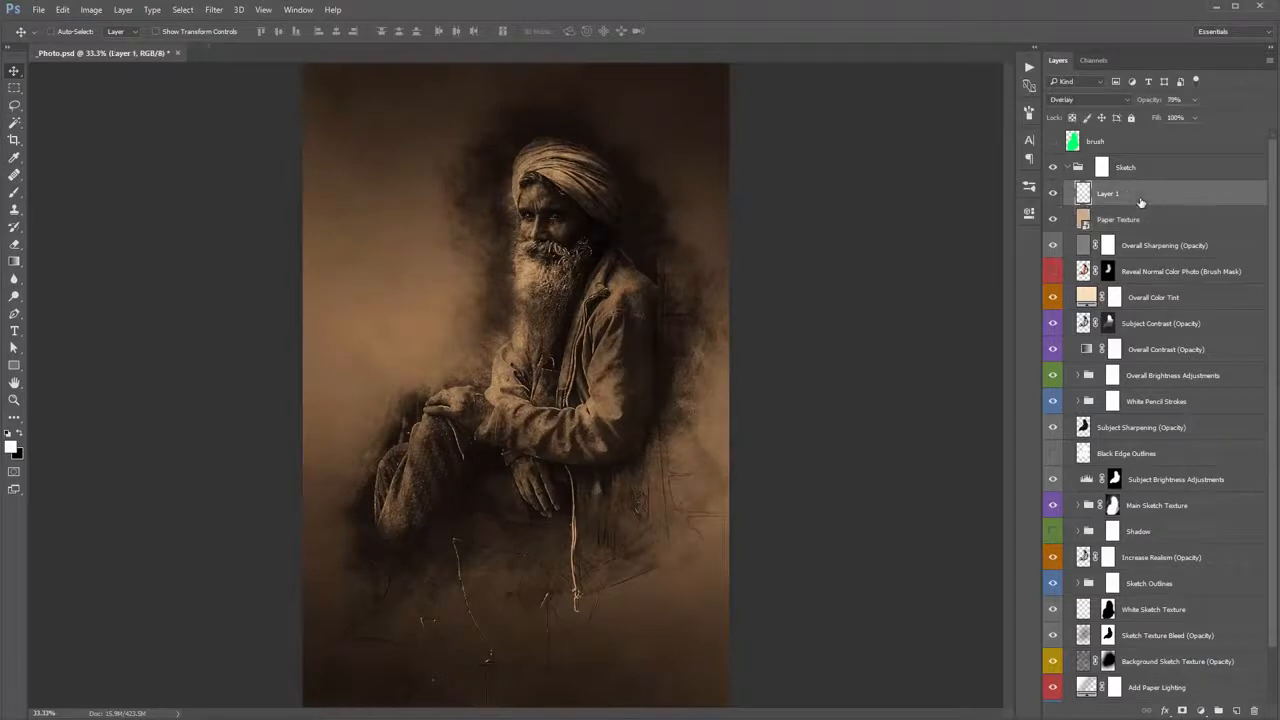
pyautogui.click(1201, 710)
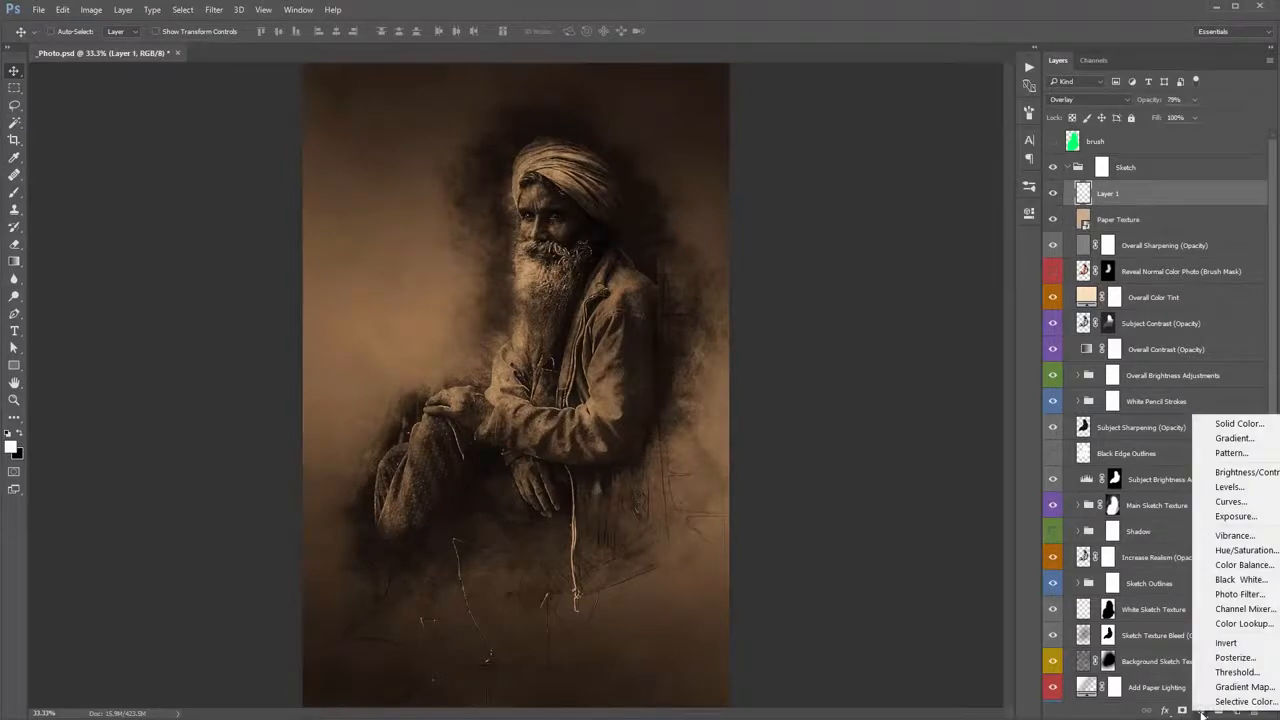
pyautogui.click(1248, 492)
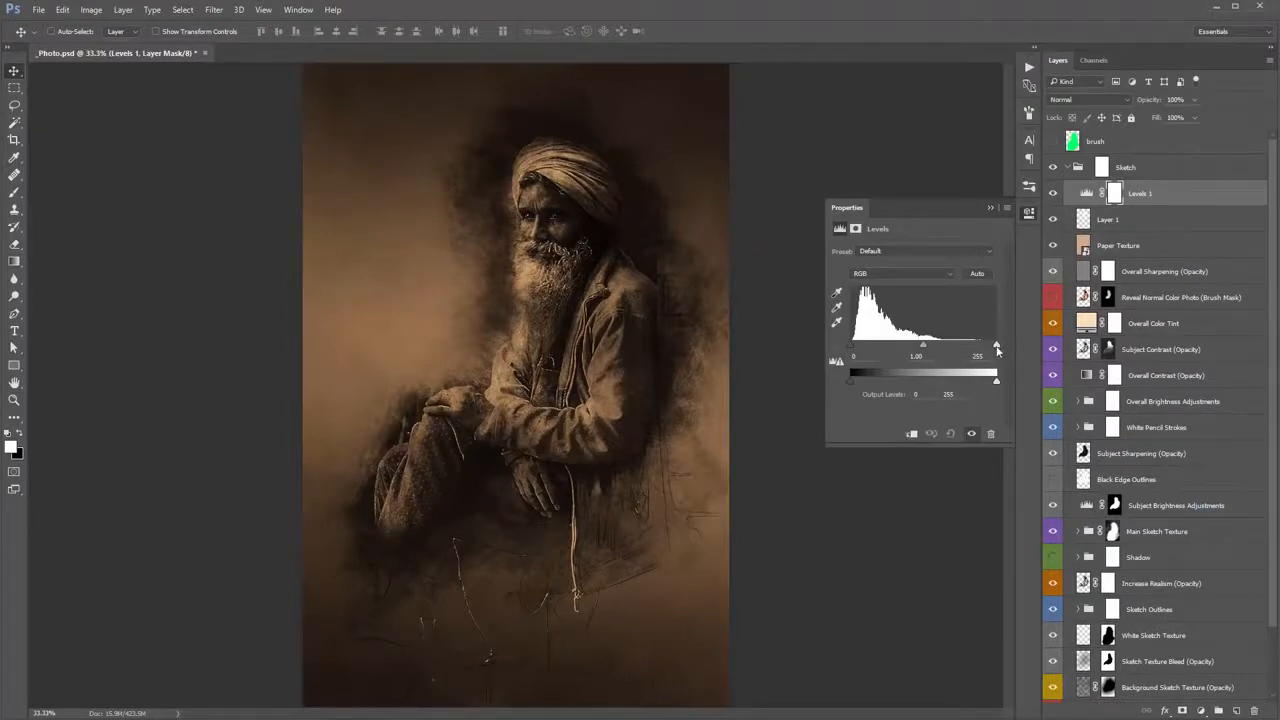
pyautogui.moveTo(998, 349); pyautogui.dragTo(950, 347)
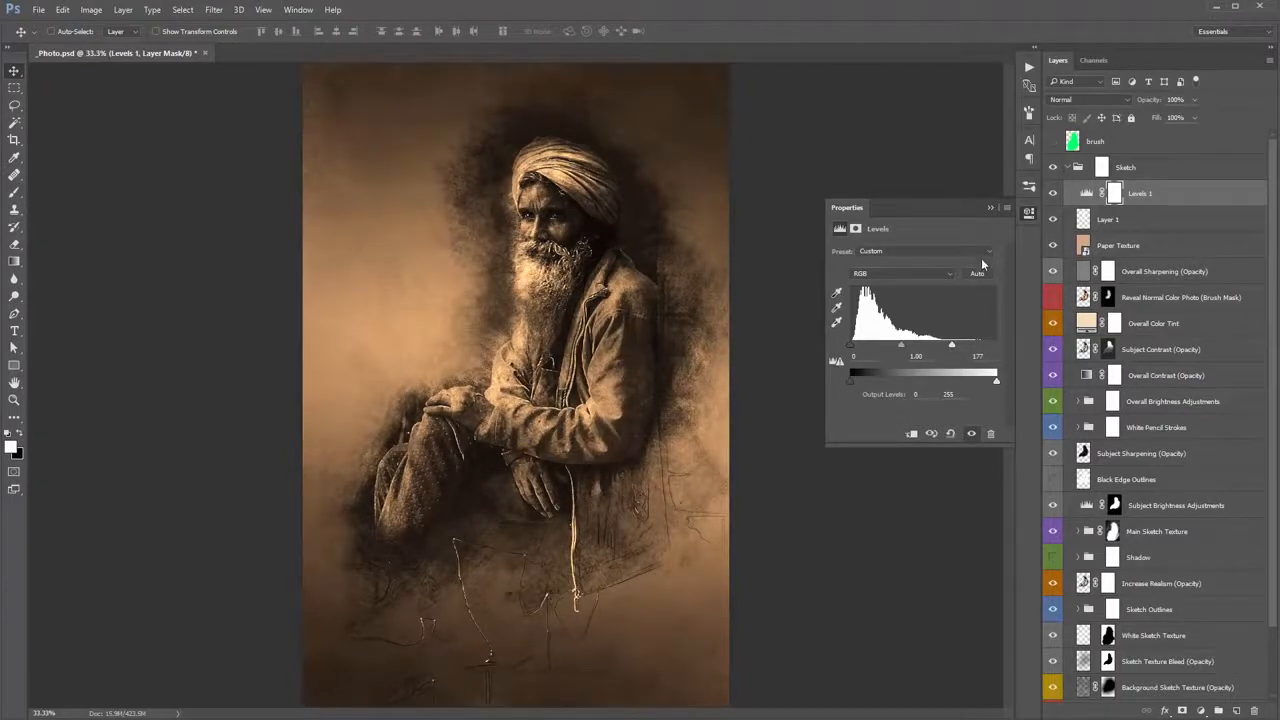
pyautogui.click(990, 207)
# - Lighten the Background Lightness fill color to the grey #797979
pyautogui.scroll(-3, 1120, 565)
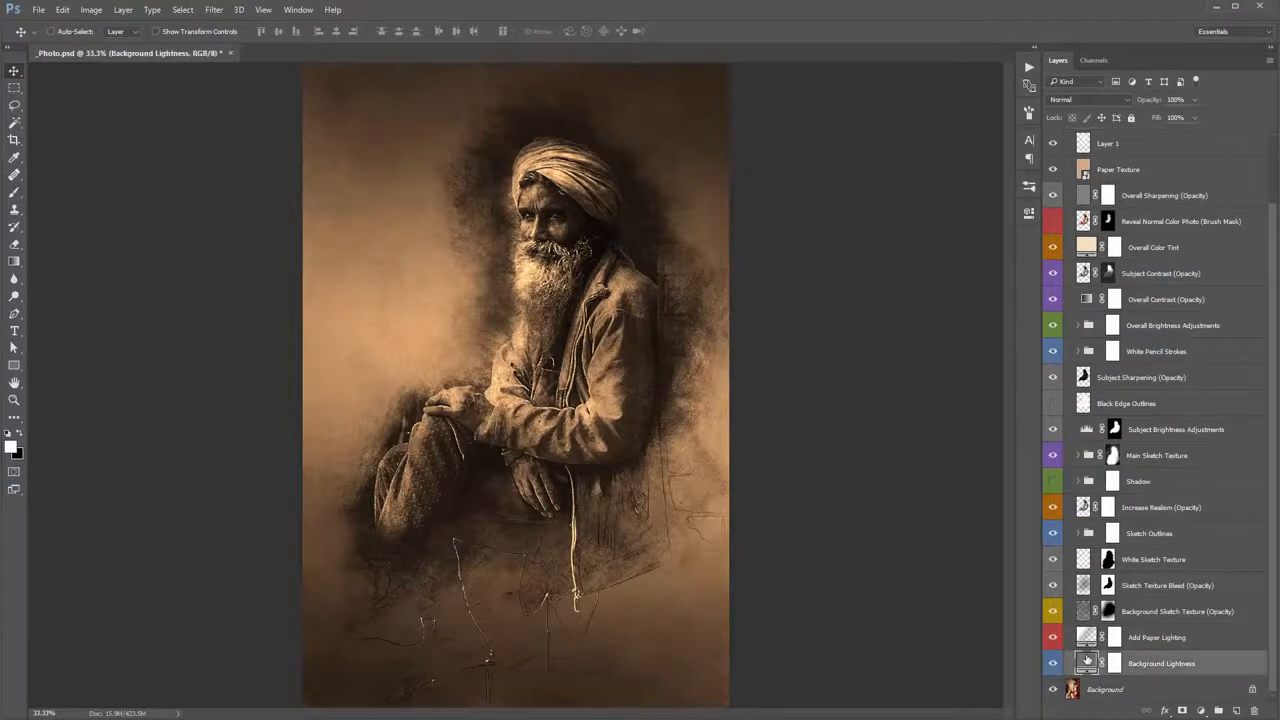
pyautogui.doubleClick(1087, 662)
pyautogui.moveTo(812, 212); pyautogui.dragTo(781, 216)
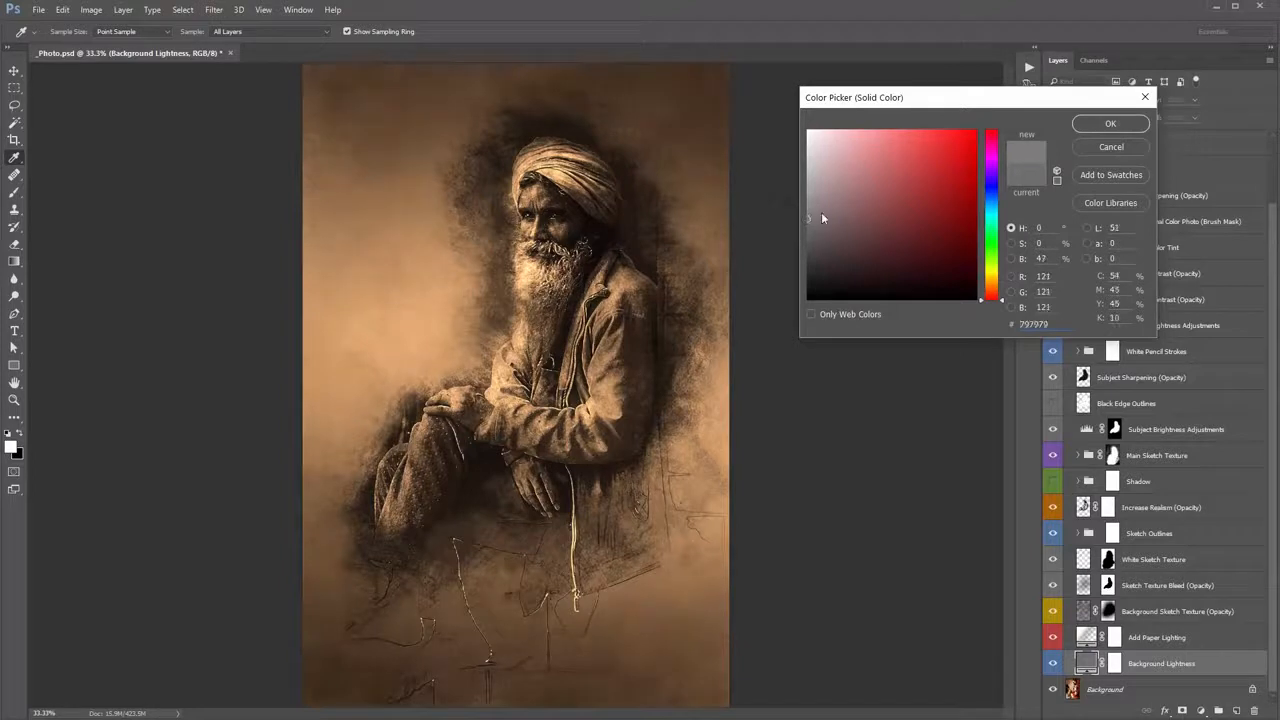
pyautogui.click(1104, 127)
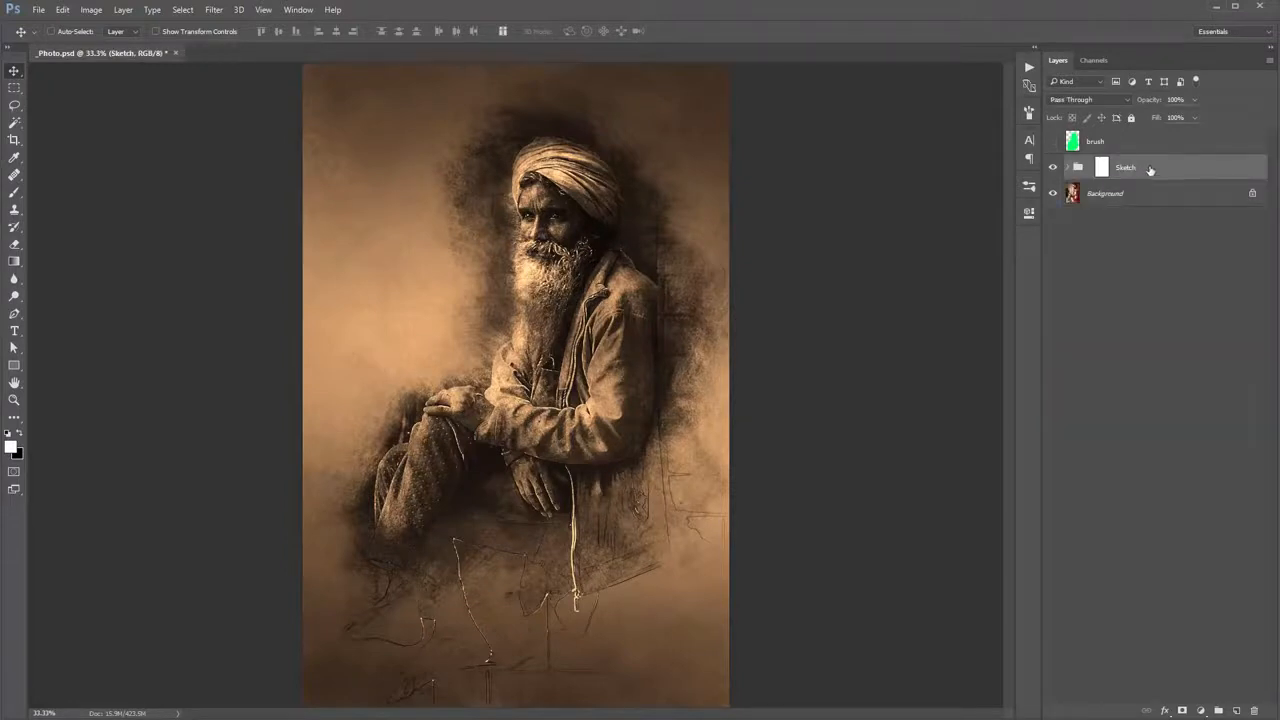
# - Hide and show the Sketch group repeatedly to compare the original photo with the finished sketch
pyautogui.click(1053, 170)
pyautogui.click(1053, 168)
pyautogui.click(1053, 169)
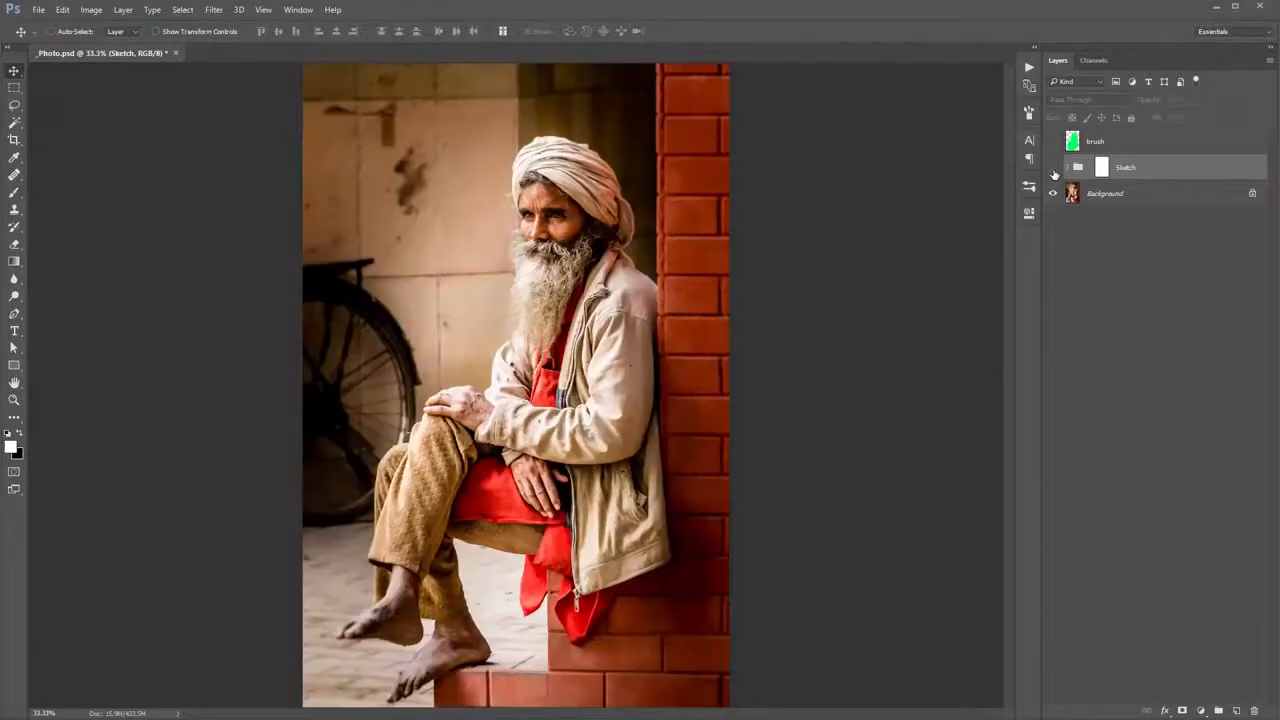
pyautogui.click(1053, 170)
pyautogui.click(1053, 170)
pyautogui.click(1053, 170)
pyautogui.click(1053, 170)
pyautogui.click(1053, 170)
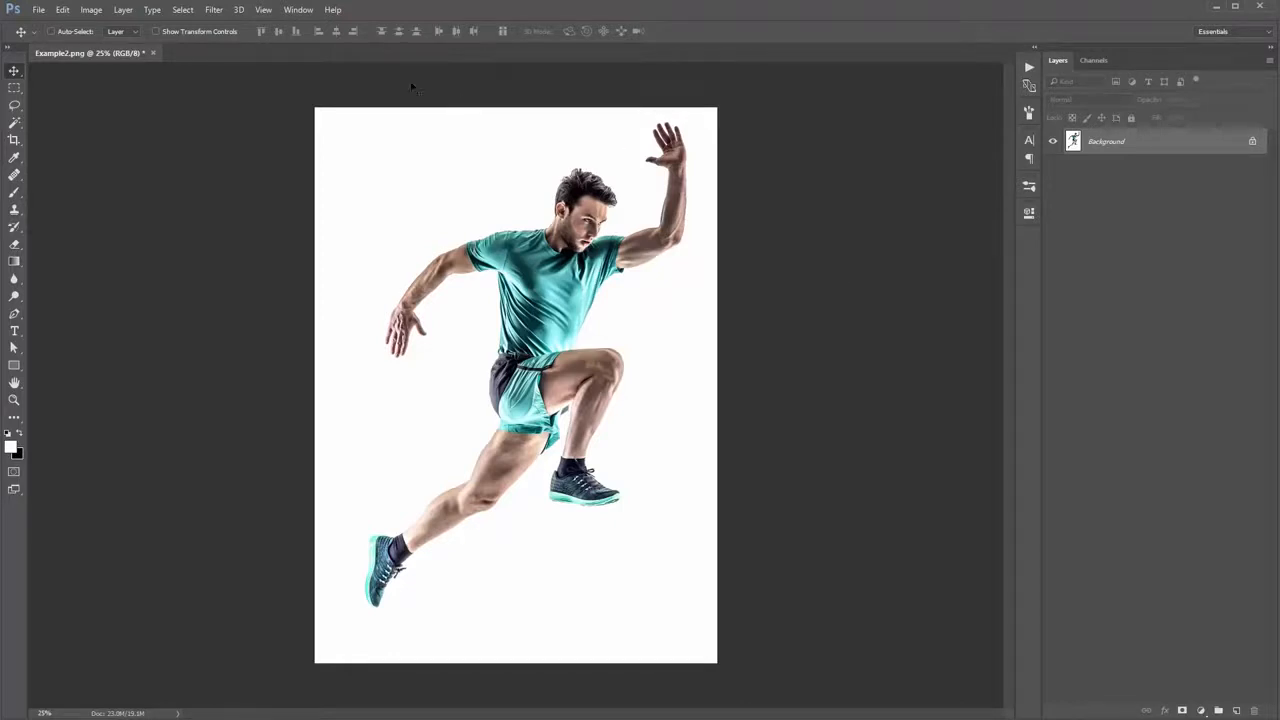
# - Create a new layer named brush above the Background layer
pyautogui.click(122, 10)
pyautogui.moveTo(140, 25)
pyautogui.click(372, 27)
pyautogui.write('brush')
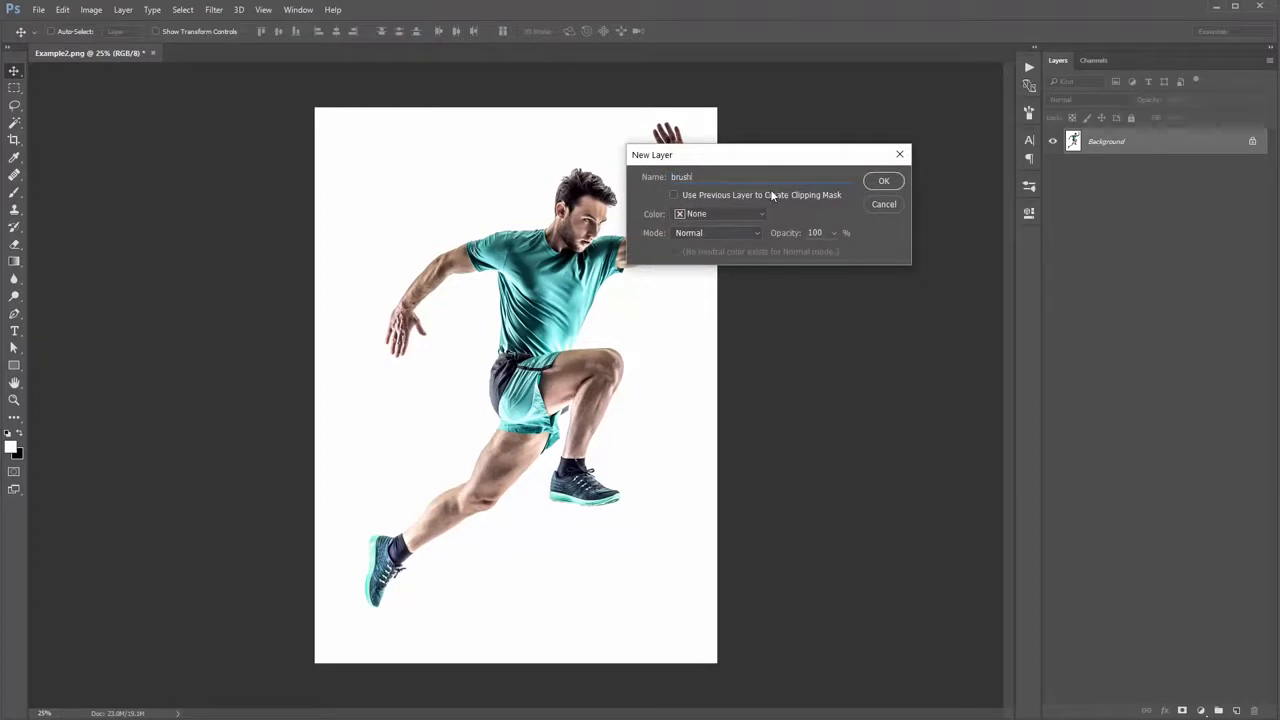
pyautogui.click(886, 181)
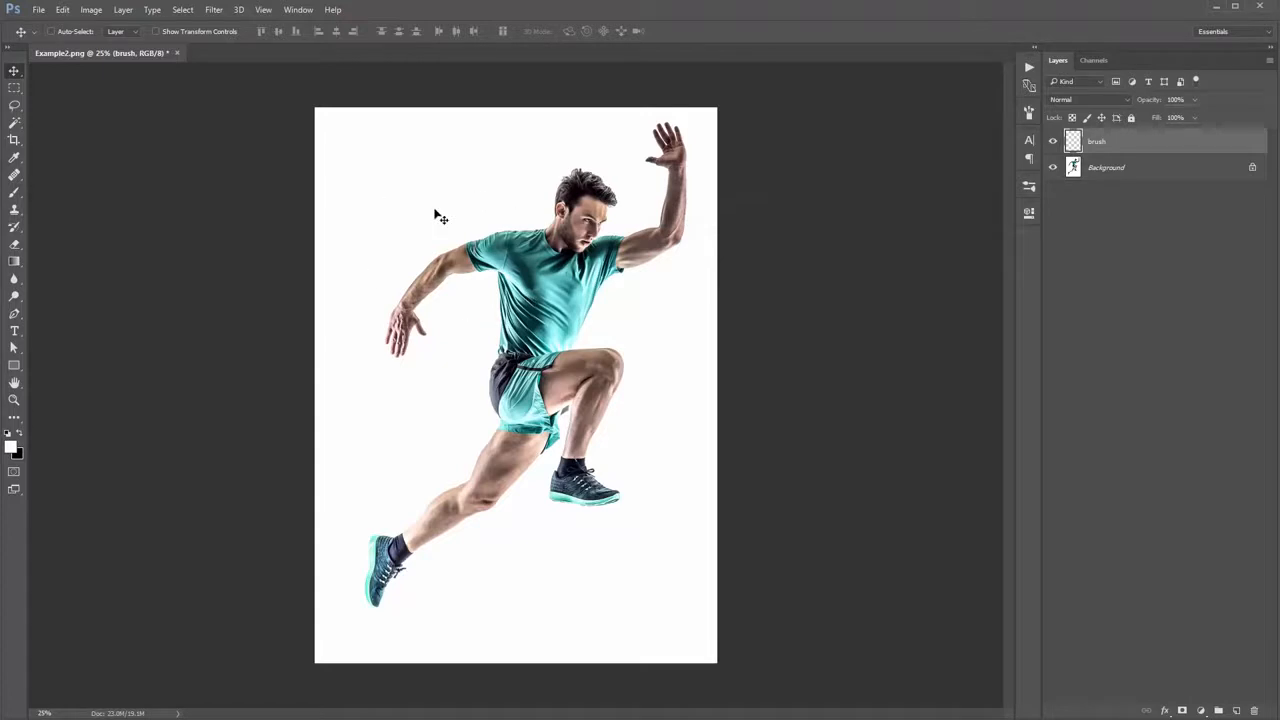
# - Select the white background around the runner with the Magic Wand tool
pyautogui.press('w')
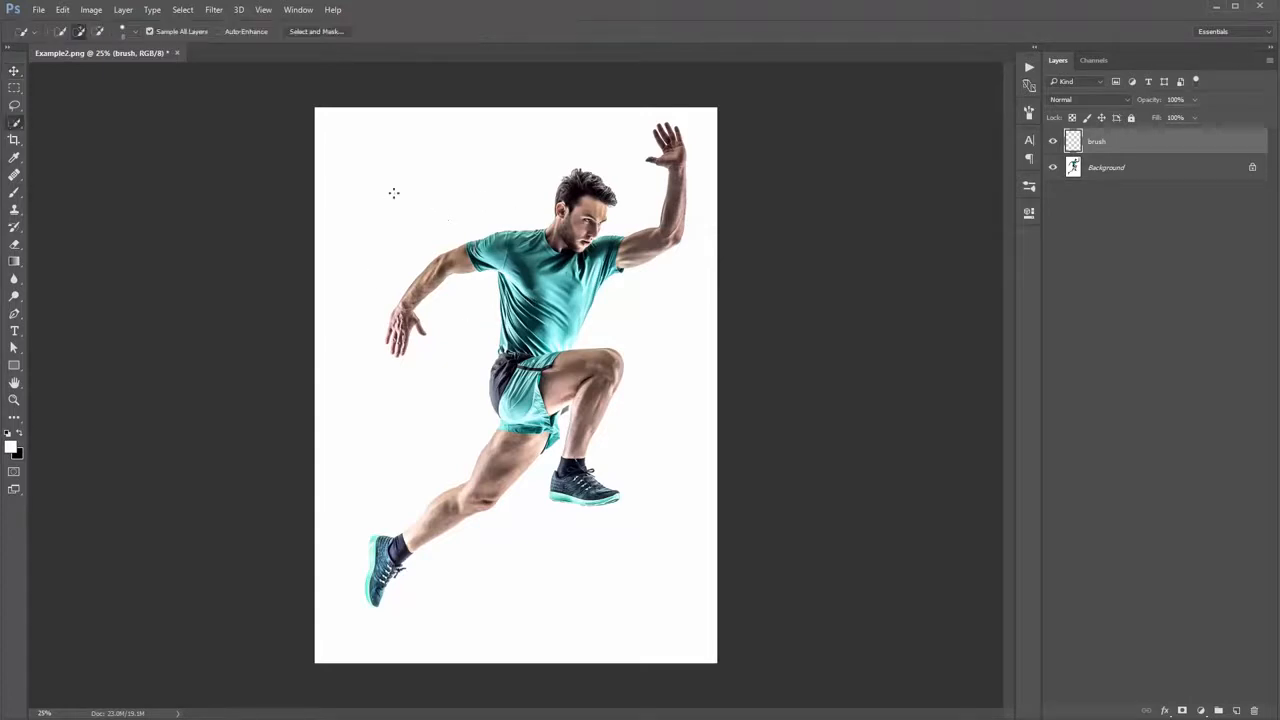
pyautogui.rightClick(22, 125)
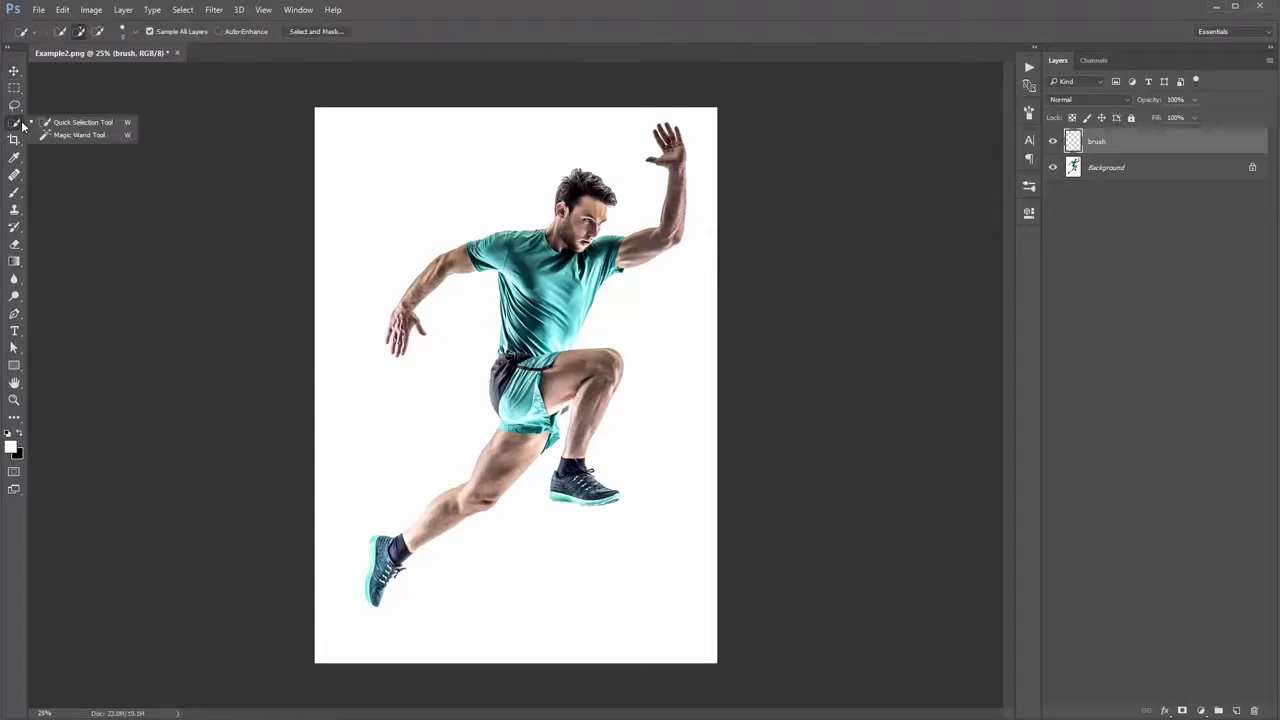
pyautogui.click(104, 134)
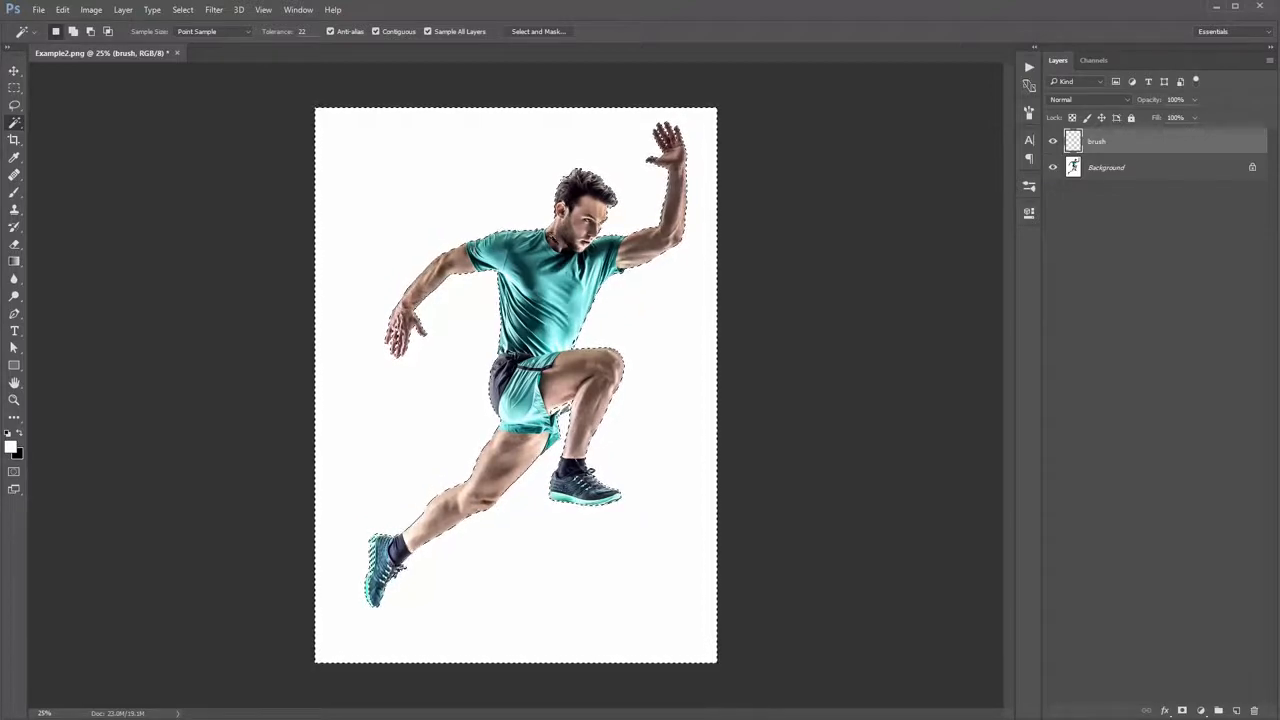
pyautogui.press('v')
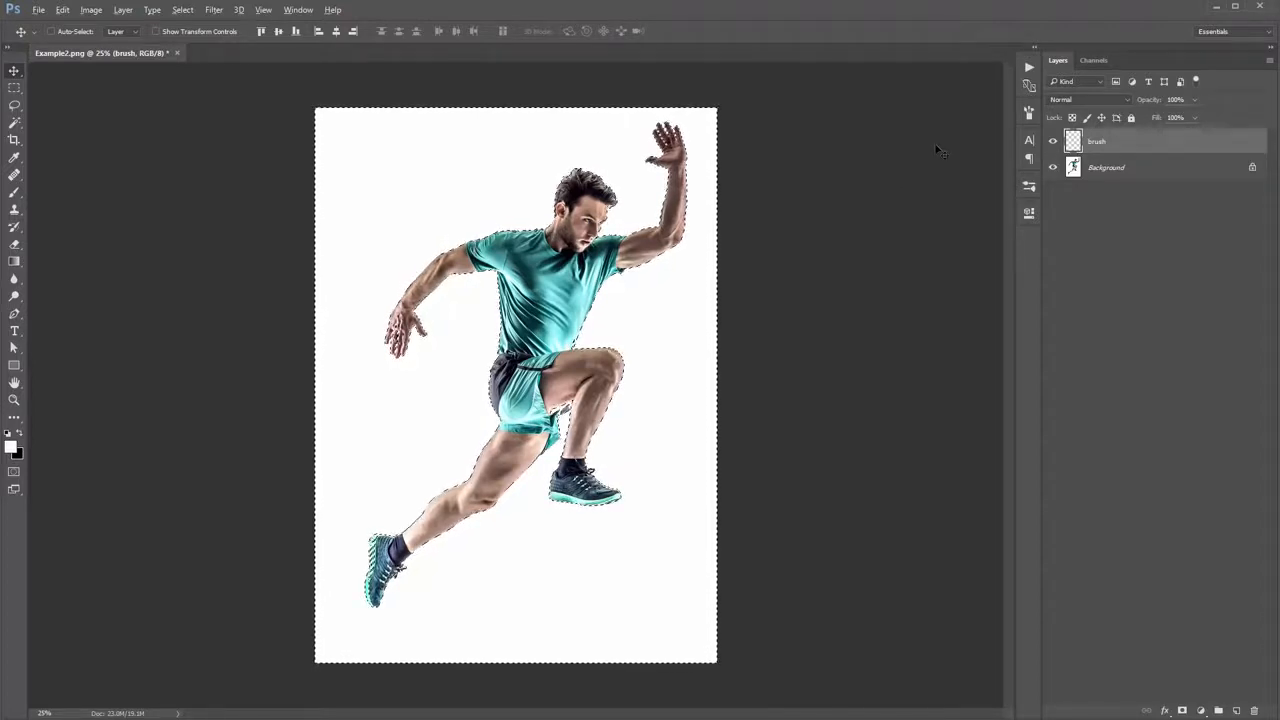
# - Try filling the selected background on the brush layer with white and black, and clear the selection
pyautogui.hotkey('alt', 'BackSpace')
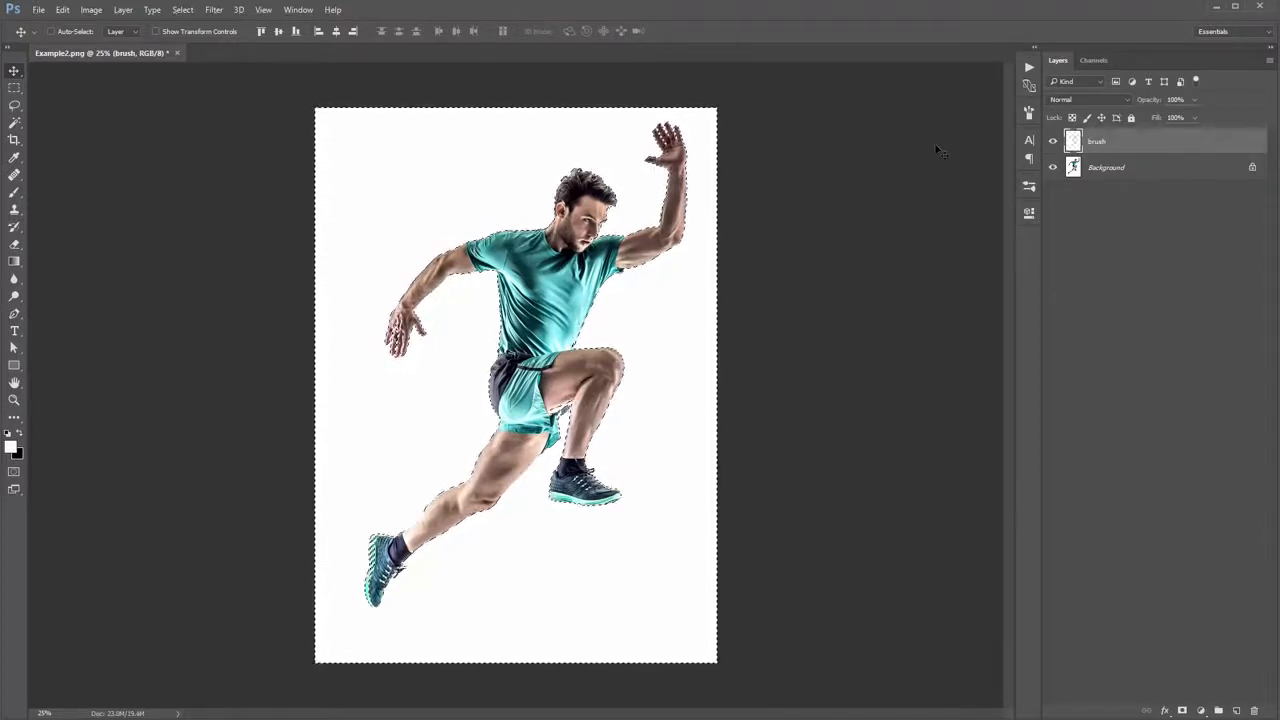
pyautogui.click(19, 432)
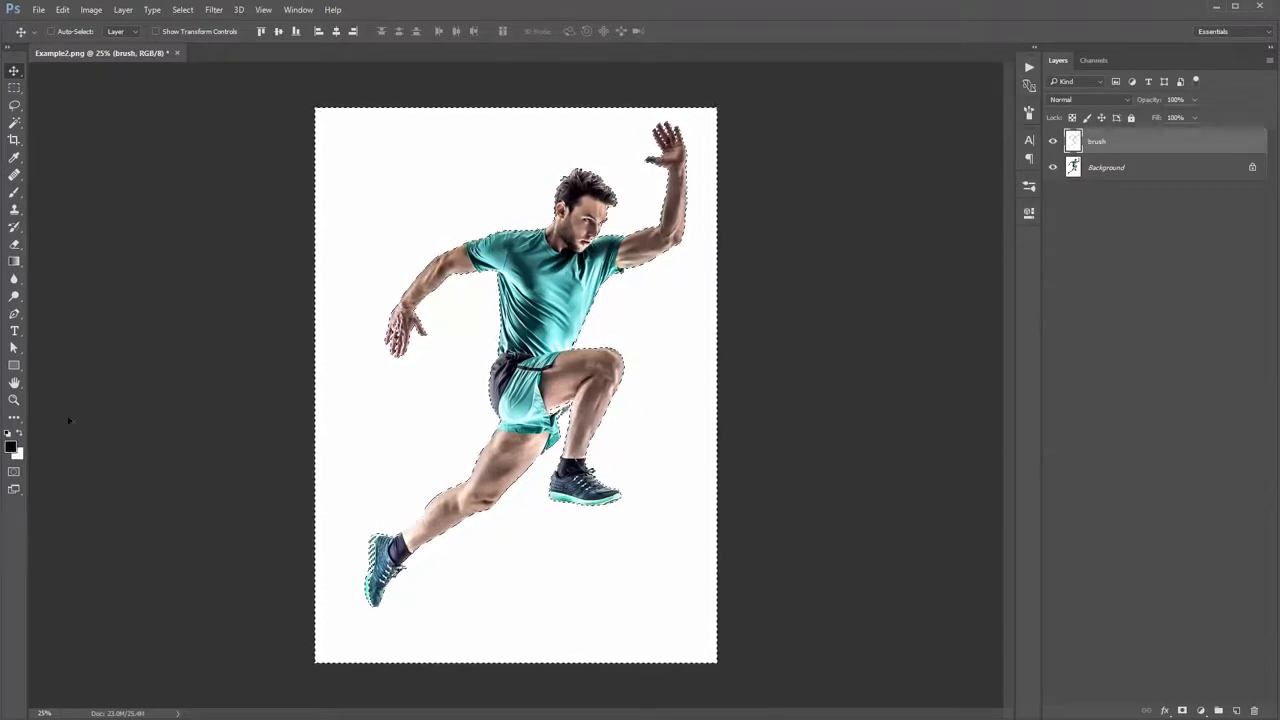
pyautogui.hotkey('alt', 'BackSpace')
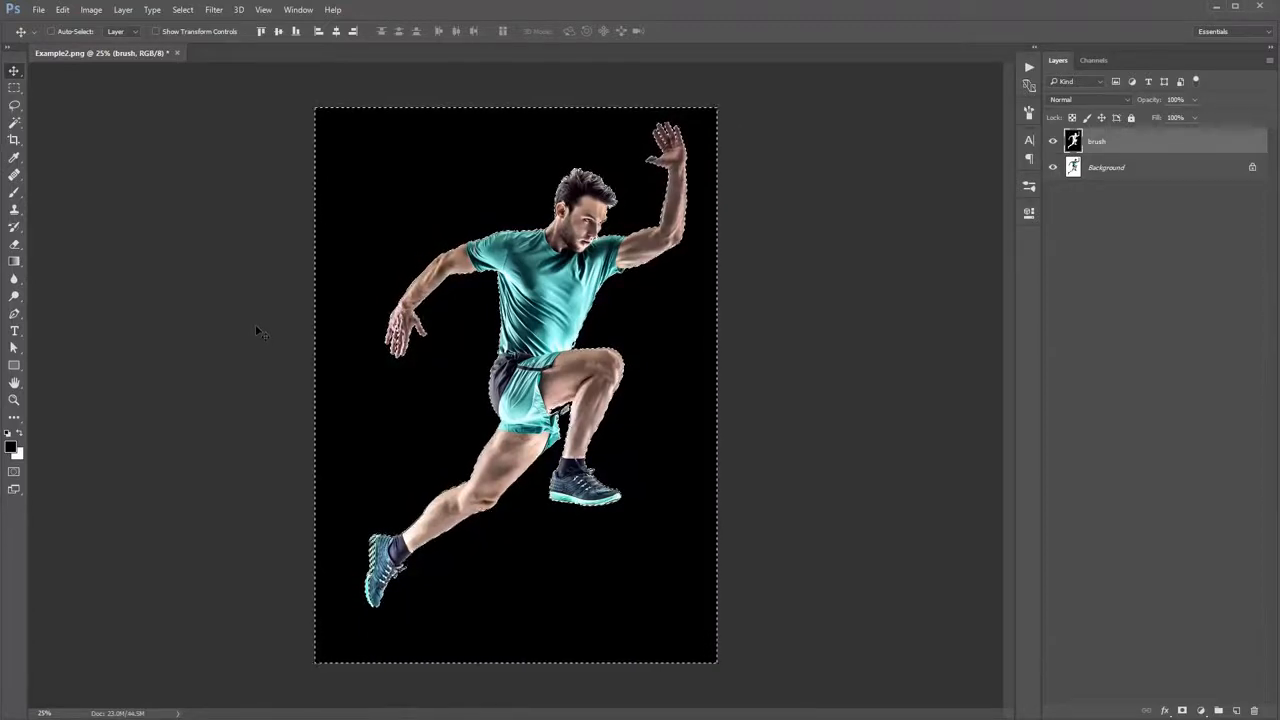
pyautogui.hotkey('ctrl', 'BackSpace')
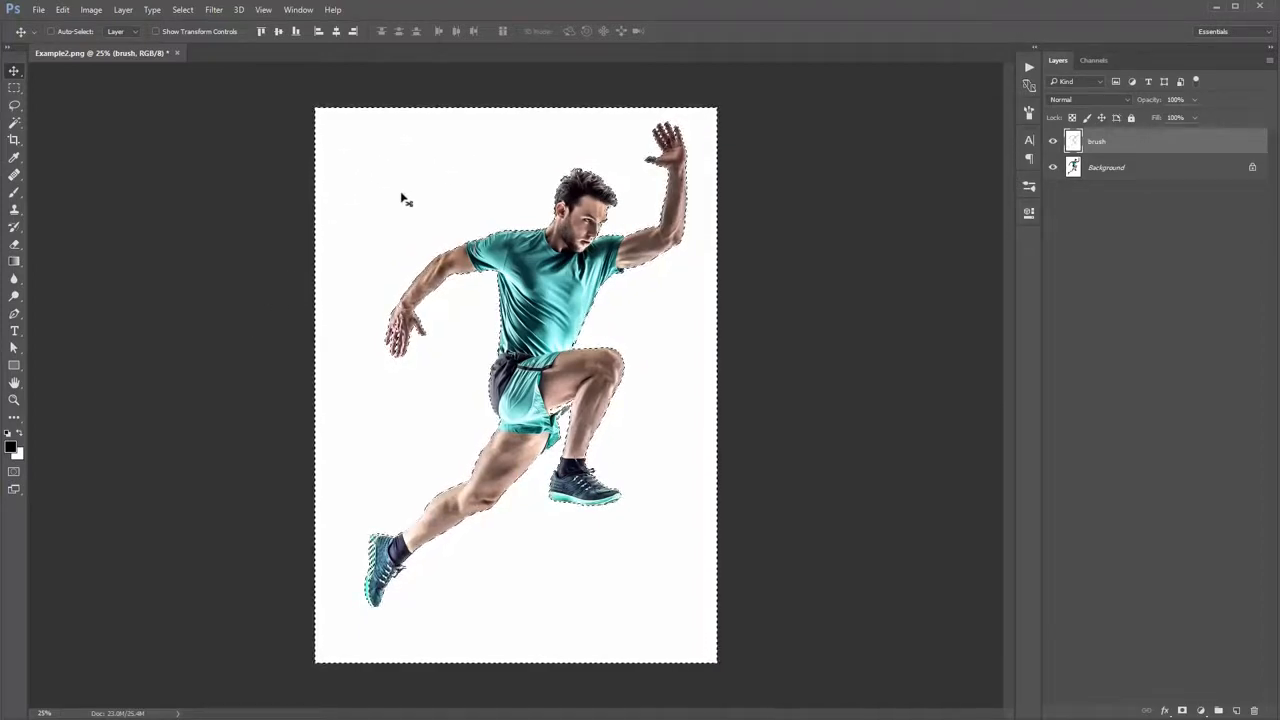
pyautogui.hotkey('ctrl', 'd')
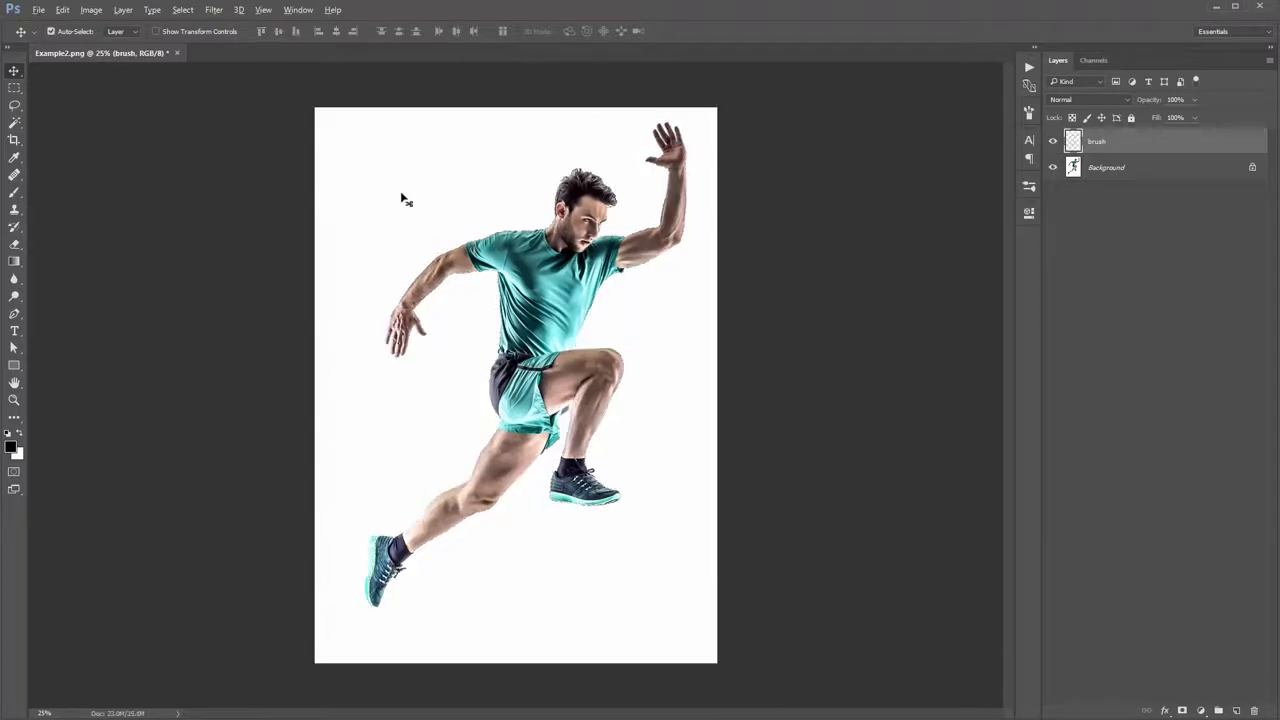
# - Invert the background selection, fill the runner's shape with black on the brush layer, and deselect
pyautogui.hotkey('ctrl', 'shift', 'd')
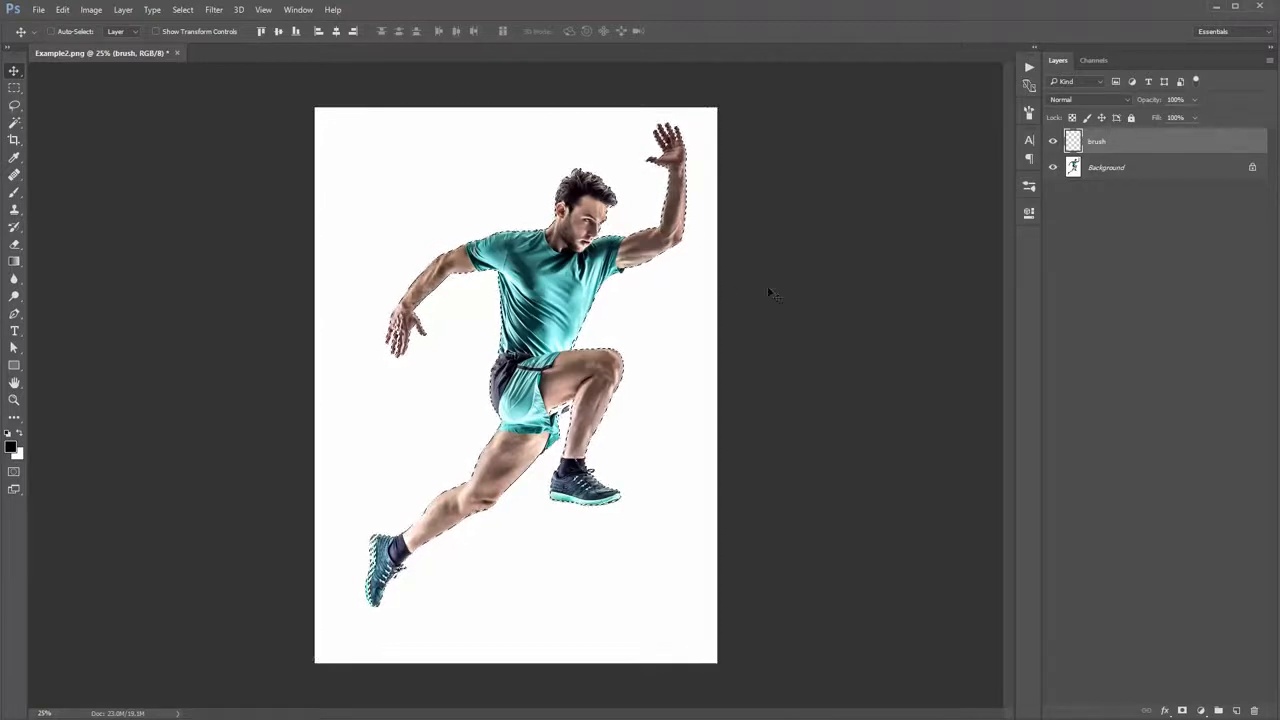
pyautogui.hotkey('alt', 'BackSpace')
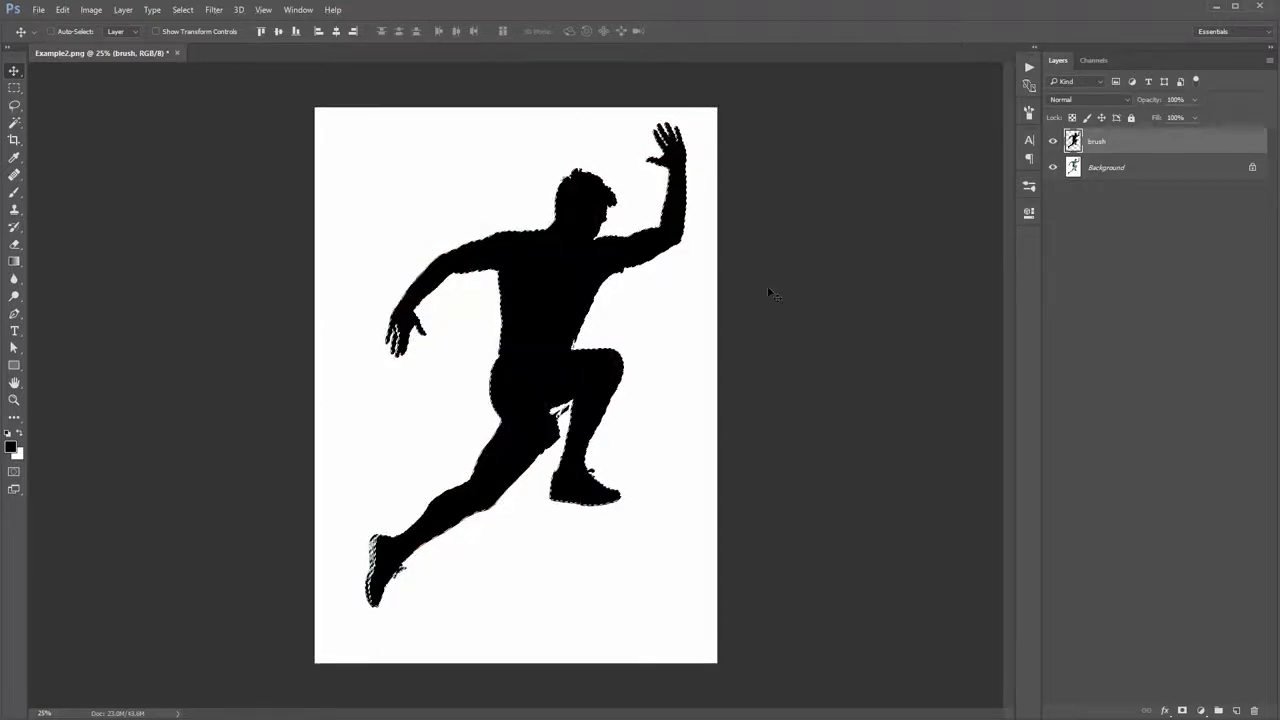
pyautogui.hotkey('ctrl', 'd')
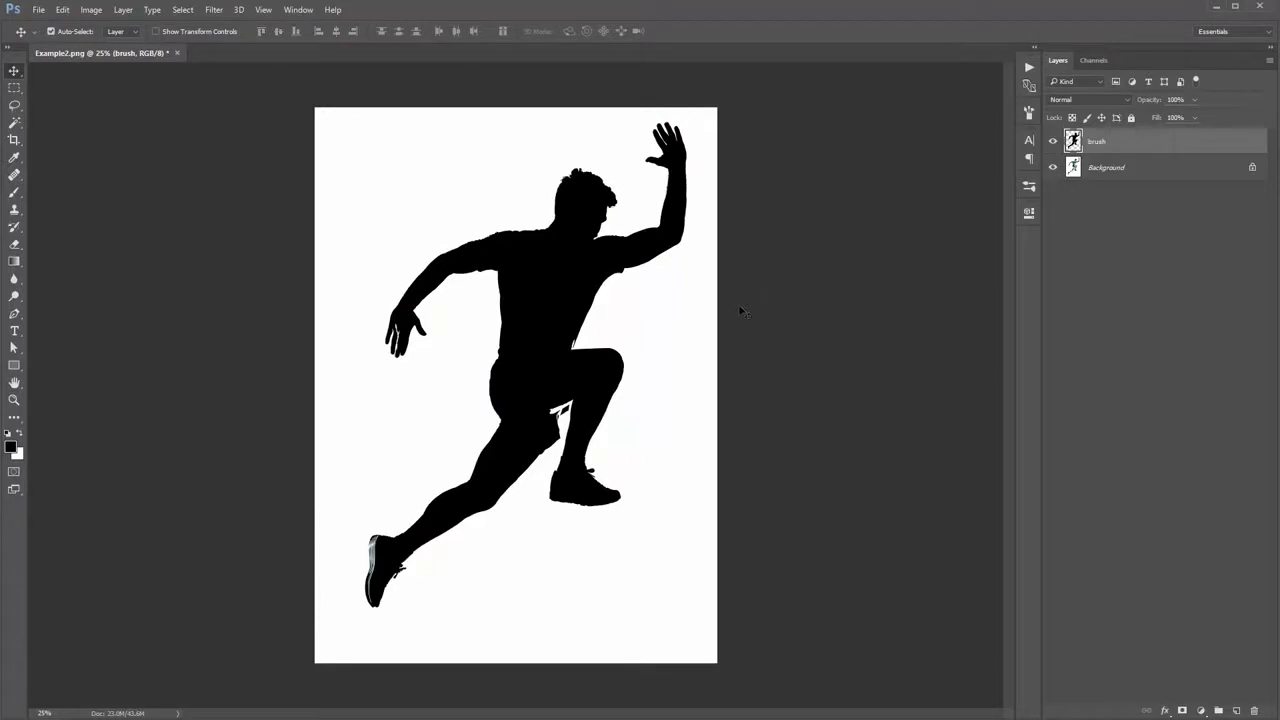
# - Outline the unfilled gaps at the runner's shorts with the Pen tool, convert the path to a selection, and fill it with black
pyautogui.scroll(1, 738, 304)
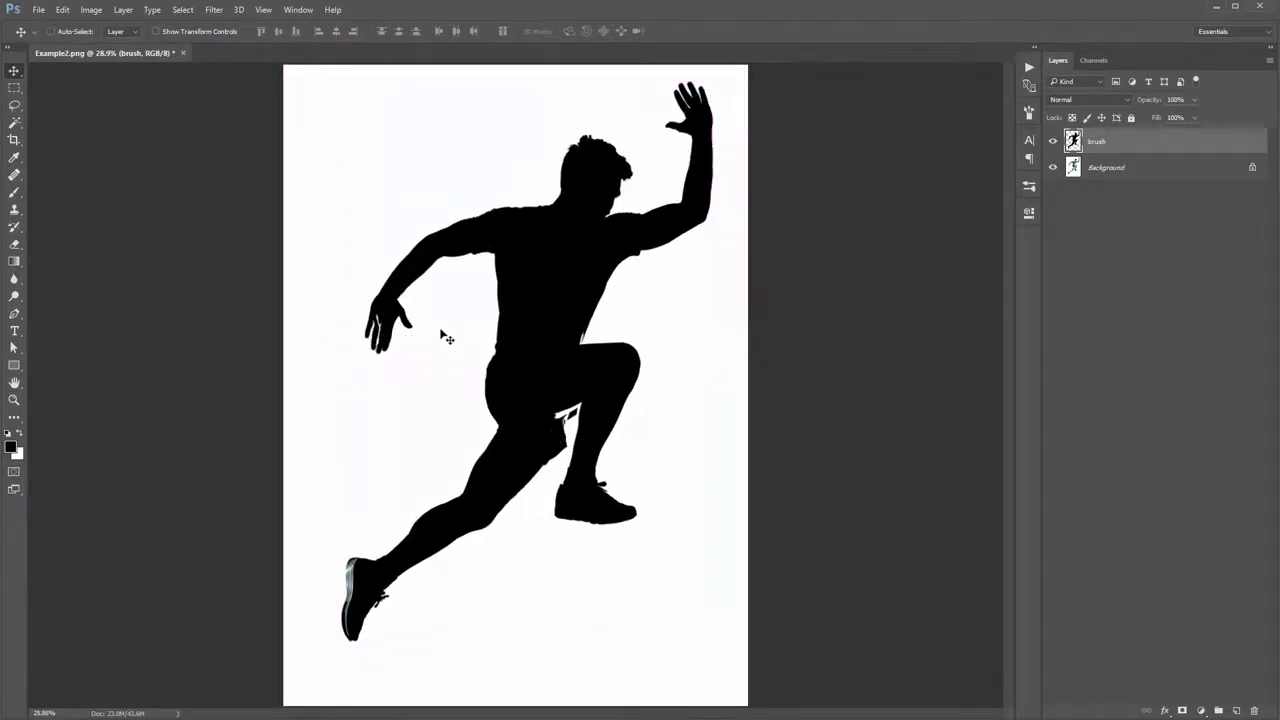
pyautogui.press('p')
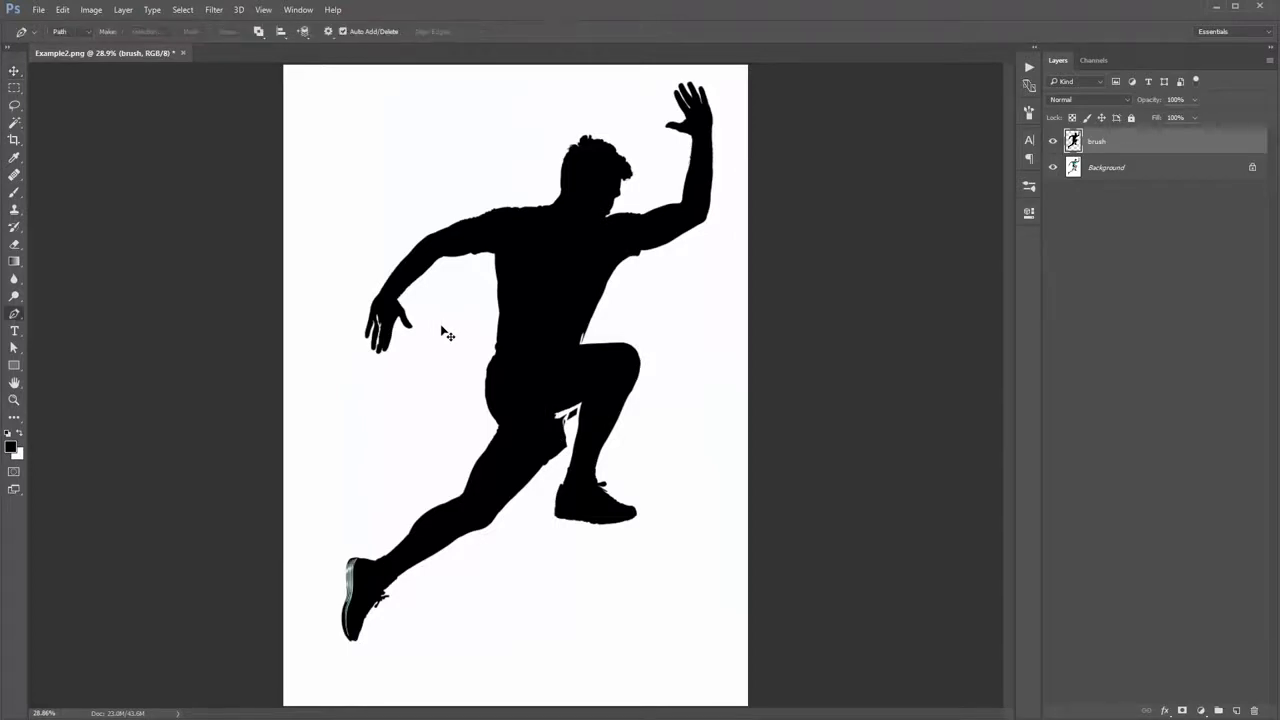
pyautogui.click(567, 421)
pyautogui.click(585, 409)
pyautogui.click(534, 421)
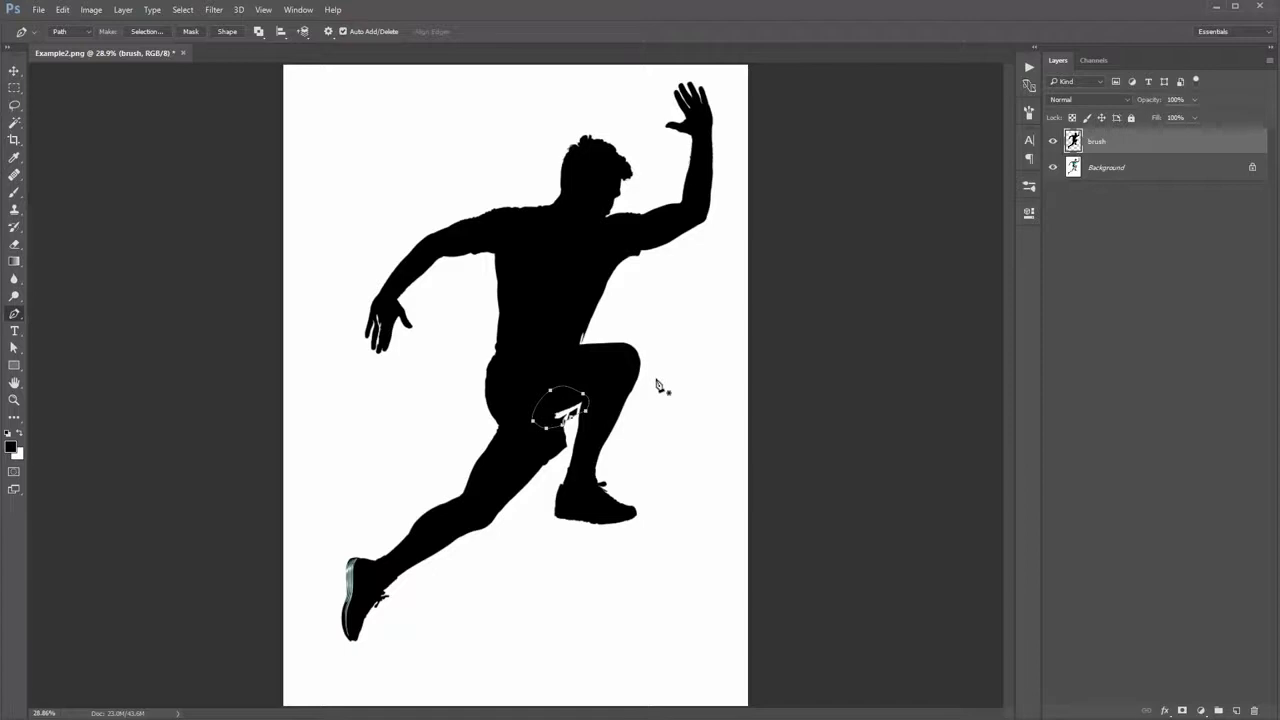
pyautogui.hotkey('ctrl', 'Return')
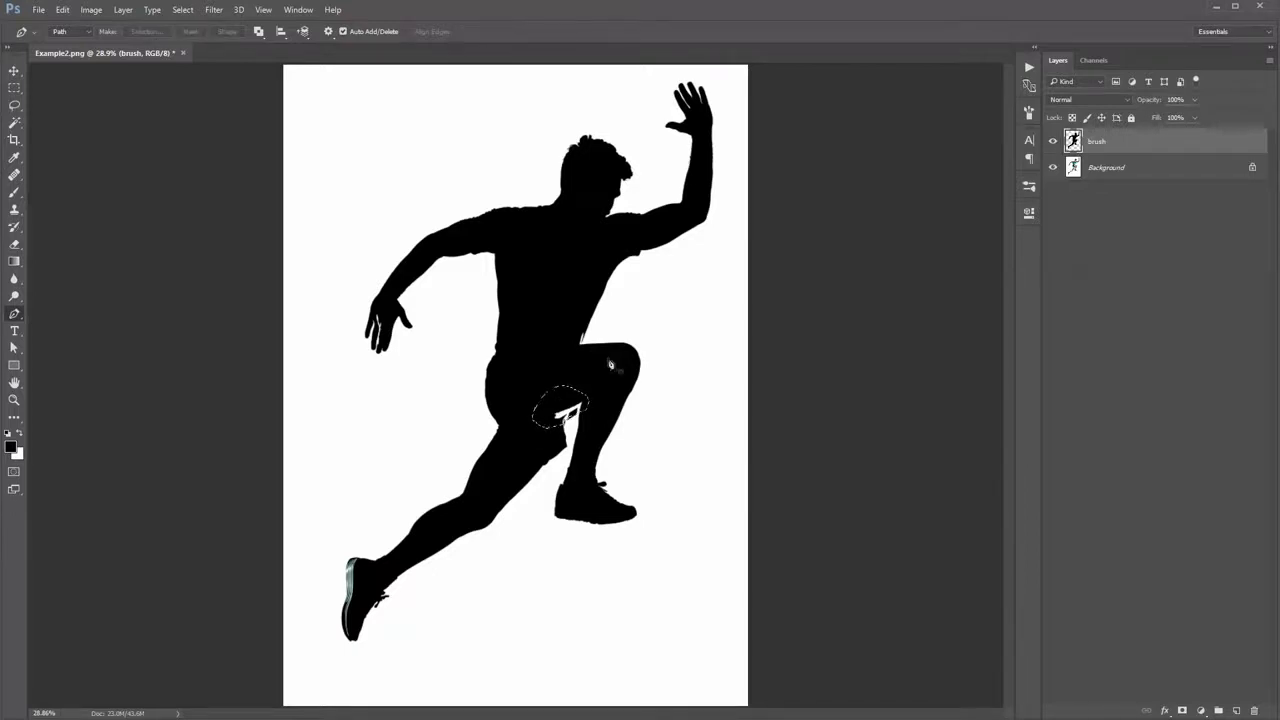
pyautogui.press('v')
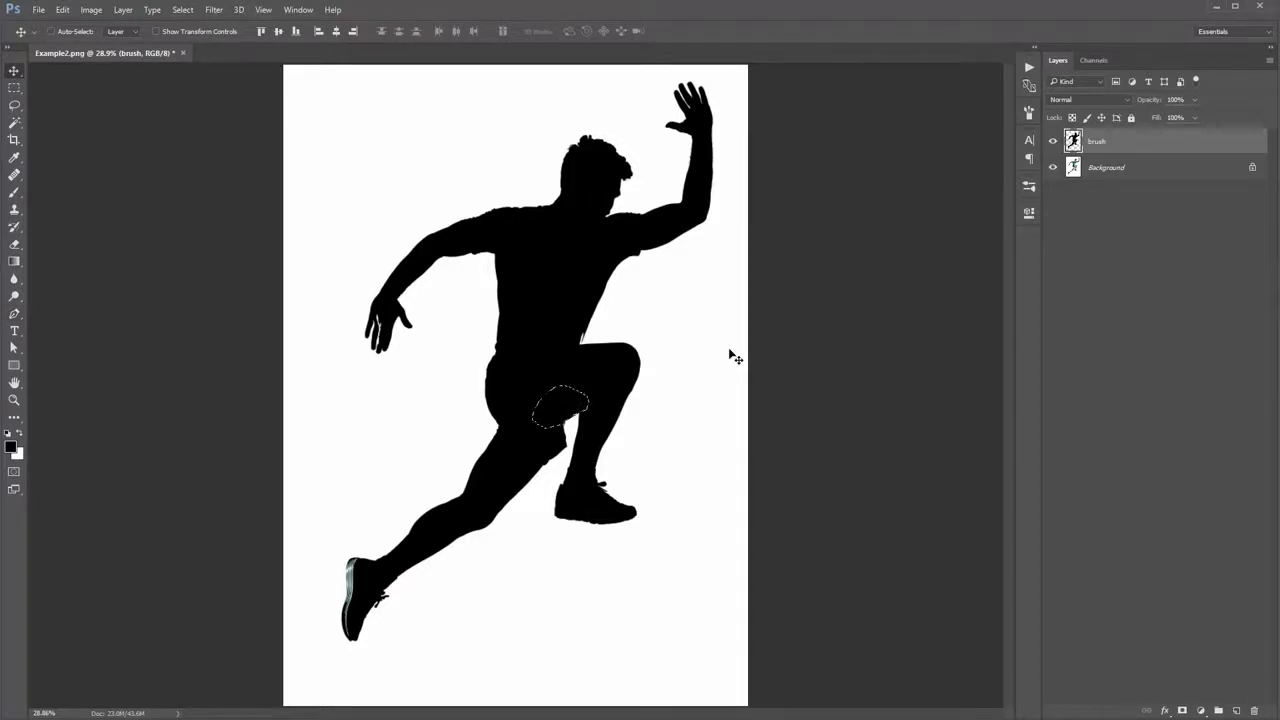
pyautogui.hotkey('alt', 'BackSpace')
pyautogui.hotkey('ctrl', 'd')
# - Outline the unfilled spot in the runner's lowered hand with the Pen tool and fill it with black on the brush layer
pyautogui.press('p')
pyautogui.click(379, 336)
pyautogui.click(388, 322)
pyautogui.click(384, 312)
pyautogui.click(376, 313)
pyautogui.press('z')
pyautogui.moveTo(380, 322); pyautogui.dragTo(440, 318)
pyautogui.press('p')
pyautogui.click(370, 318)
pyautogui.click(376, 340)
pyautogui.click(390, 355)
pyautogui.hotkey('ctrl', 'Return')
pyautogui.hotkey('alt', 'BackSpace')
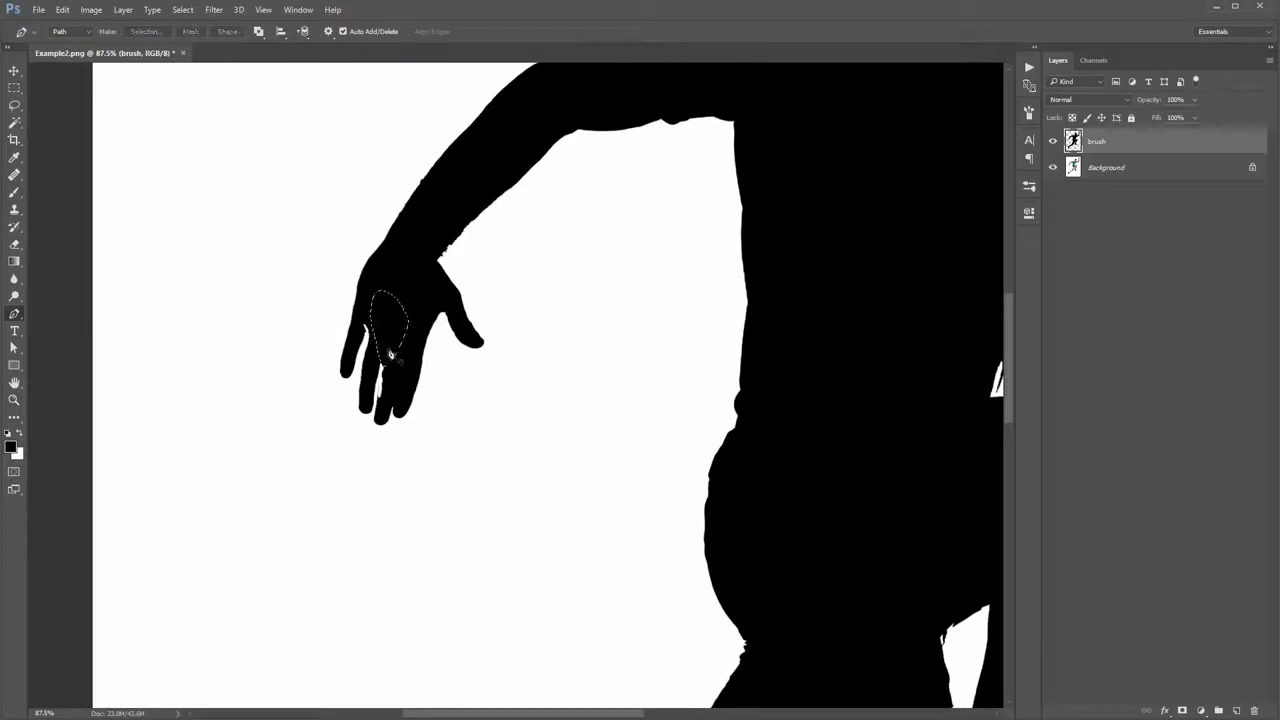
pyautogui.hotkey('ctrl', 'd')
pyautogui.press('v')
pyautogui.hotkey('ctrl', '0')
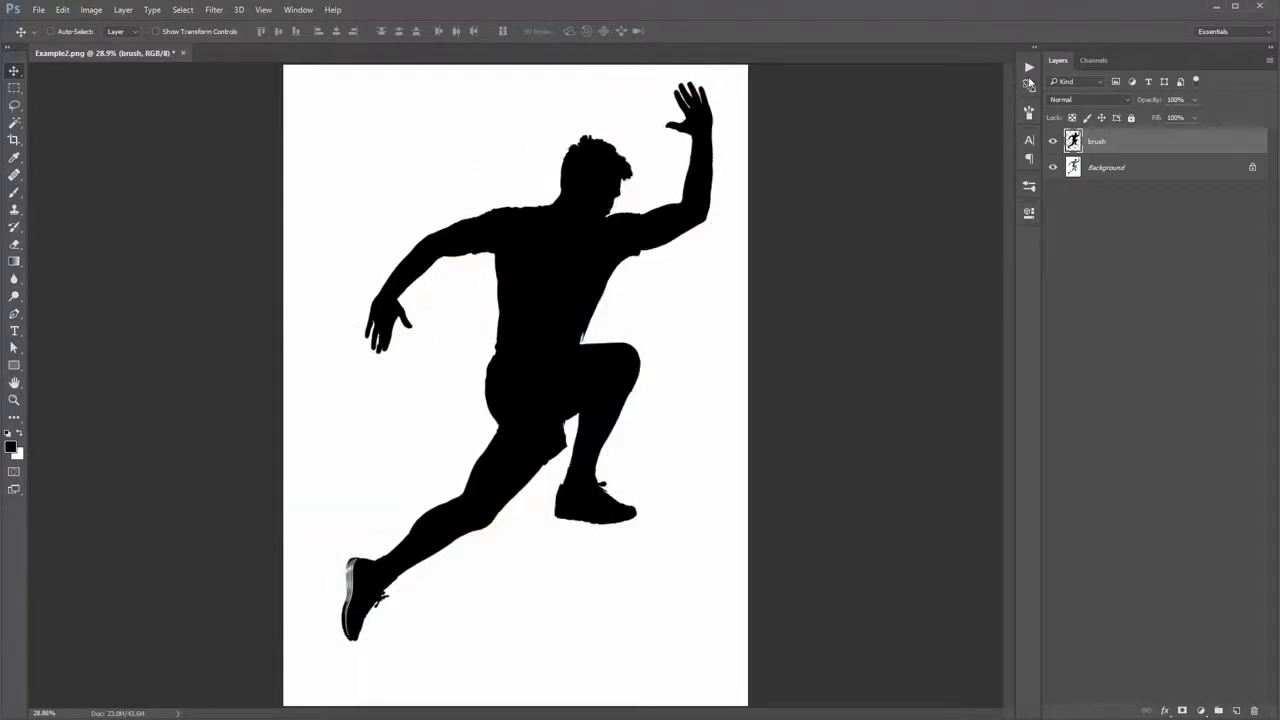
# - Run the Sketch - Shadow Angle DOWN action on the runner photo
pyautogui.click(1030, 72)
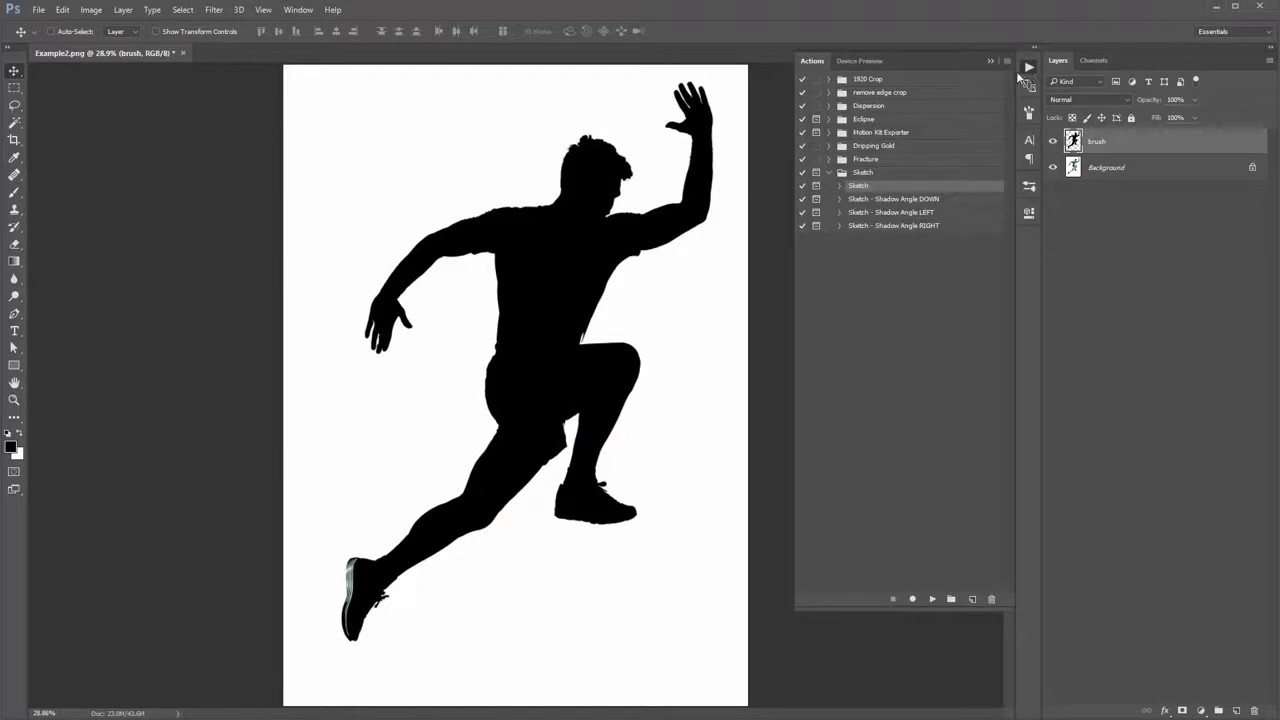
pyautogui.click(940, 199)
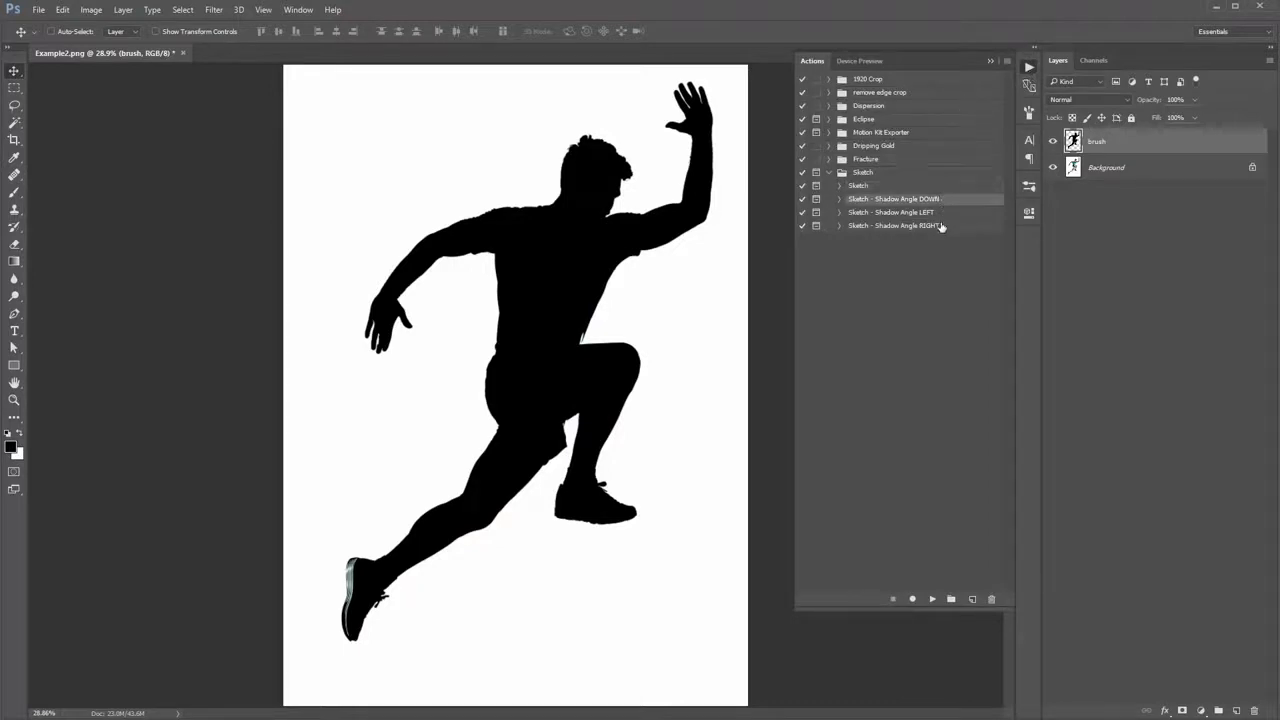
pyautogui.keyDown('shift'); pyautogui.click(940, 225); pyautogui.keyUp('shift')
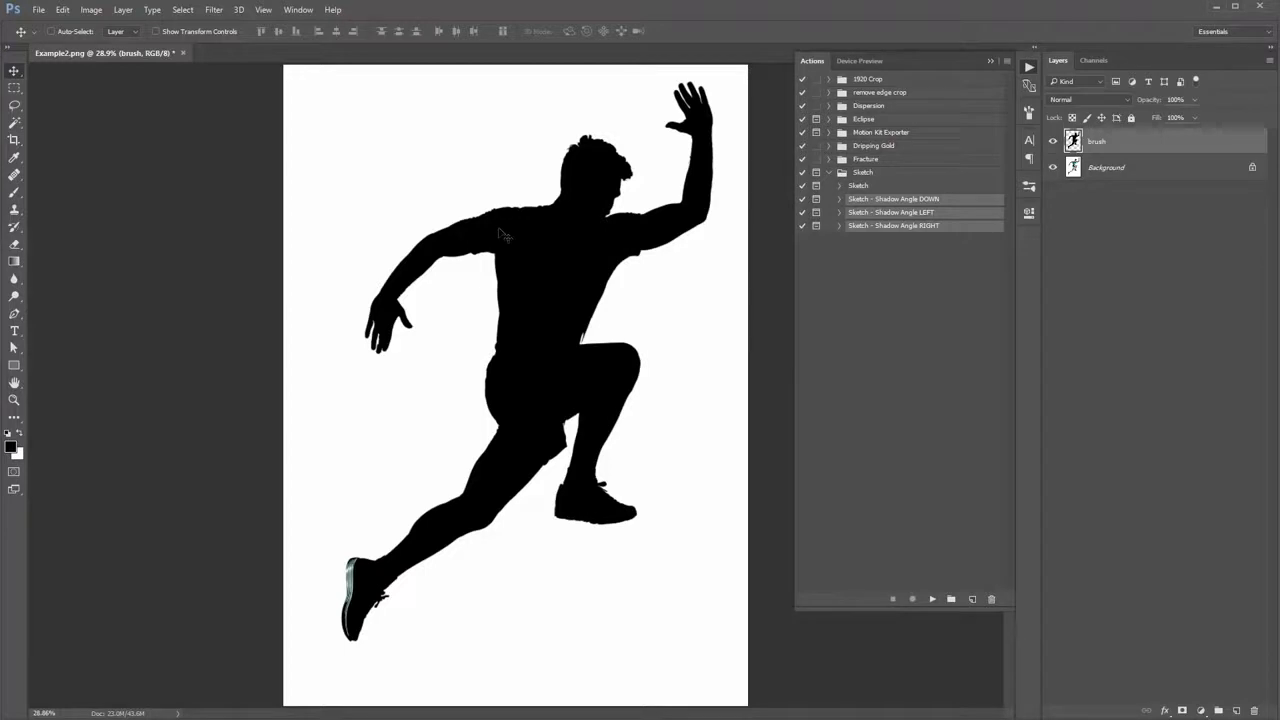
pyautogui.click(896, 199)
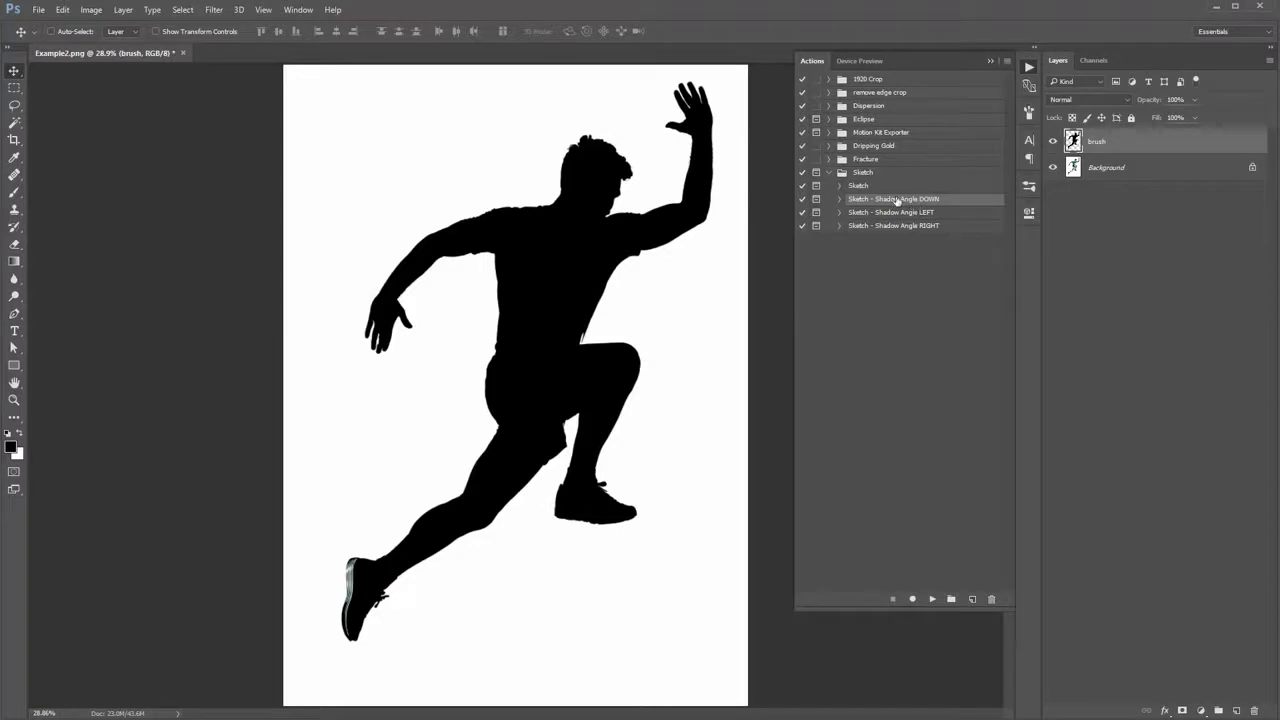
pyautogui.click(933, 600)
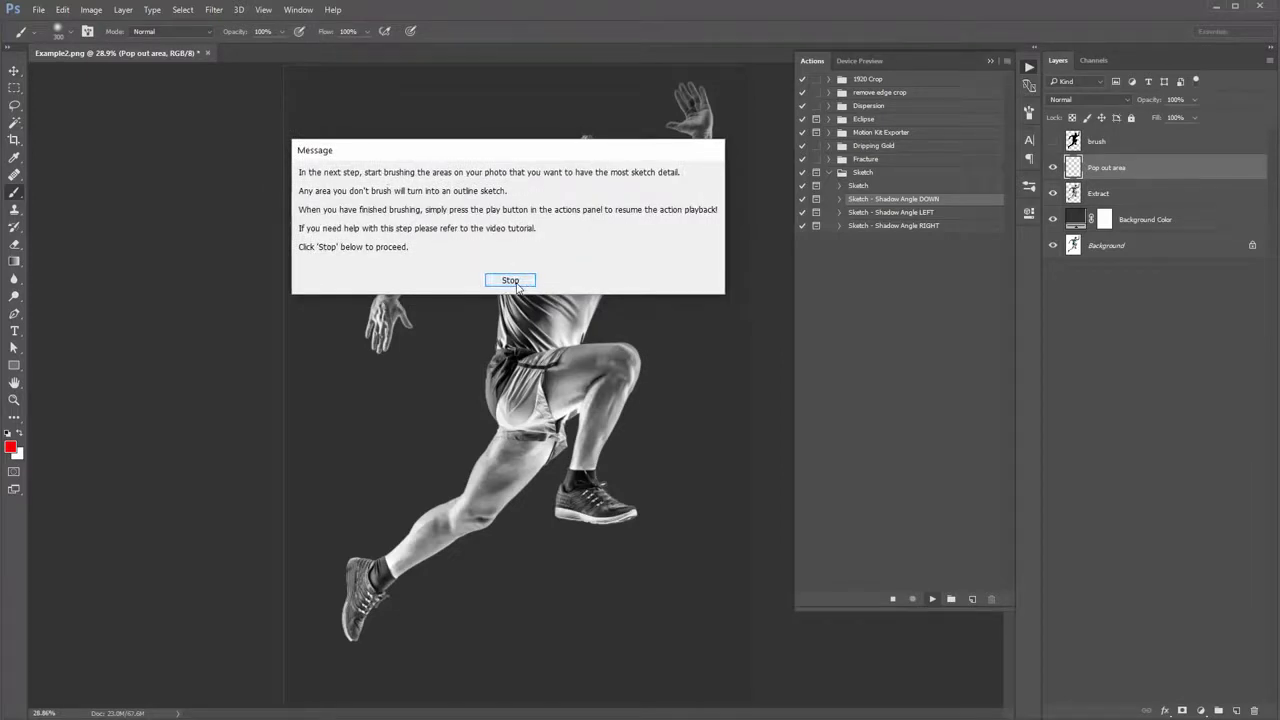
# - Paint red over the runner's head, arms and torso on the Pop out area layer and resume the action
pyautogui.click(510, 280)
pyautogui.moveTo(690, 100)
pyautogui.mouseDown()
pyautogui.moveTo(680, 134)
pyautogui.moveTo(691, 120)
pyautogui.moveTo(692, 160)
pyautogui.moveTo(655, 225)
pyautogui.moveTo(595, 180)
pyautogui.moveTo(630, 185)
pyautogui.moveTo(608, 166)
pyautogui.moveTo(563, 163)
pyautogui.moveTo(600, 160)
pyautogui.moveTo(669, 220)
pyautogui.moveTo(571, 217)
pyautogui.moveTo(410, 262)
pyautogui.moveTo(429, 206)
pyautogui.moveTo(357, 363)
pyautogui.moveTo(443, 297)
pyautogui.moveTo(473, 317)
pyautogui.moveTo(463, 363)
pyautogui.moveTo(543, 323)
pyautogui.moveTo(557, 240)
pyautogui.moveTo(627, 203)
pyautogui.mouseUp()
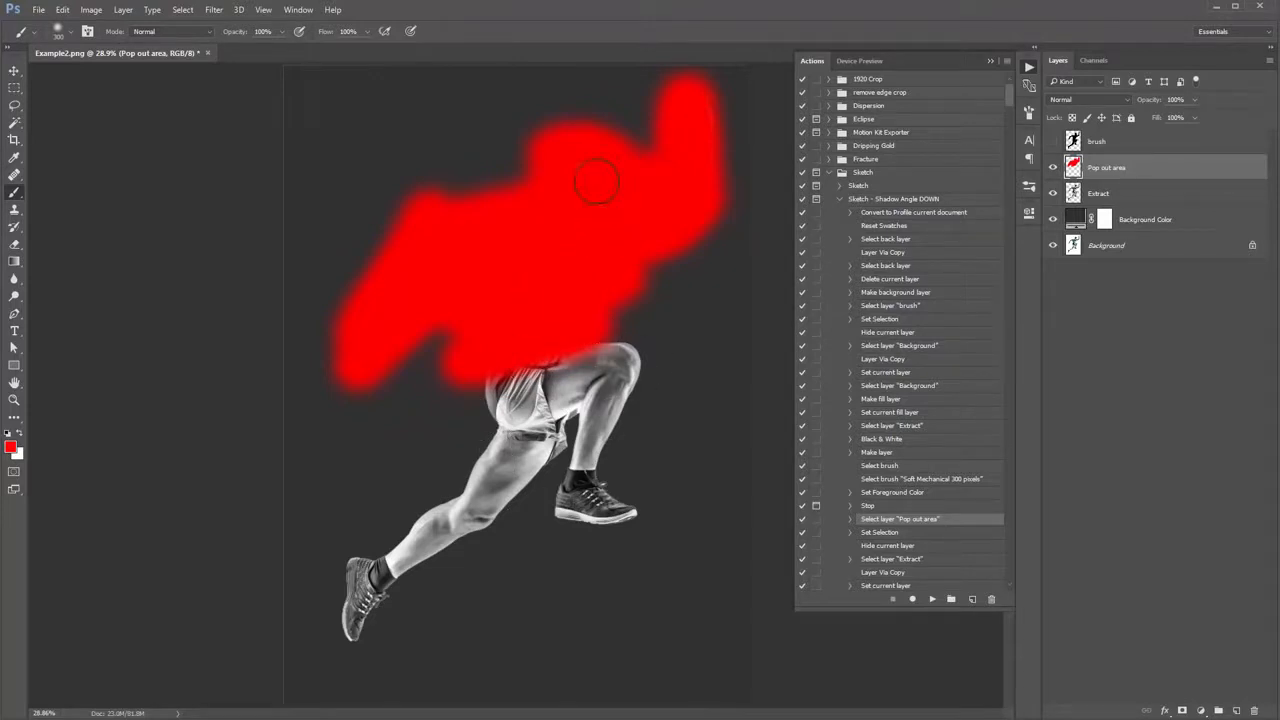
pyautogui.click(931, 600)
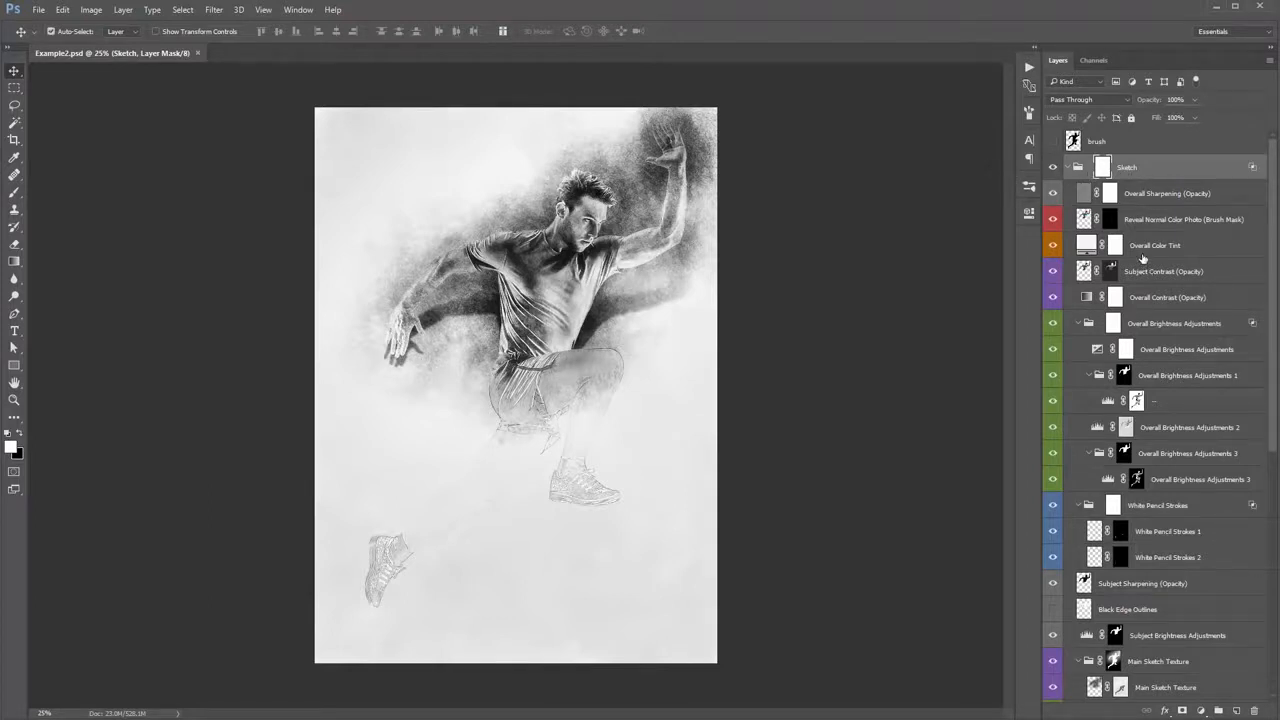
# - Collapse the subgroups inside the Sketch group, keeping the group itself expanded
pyautogui.click(1068, 167)
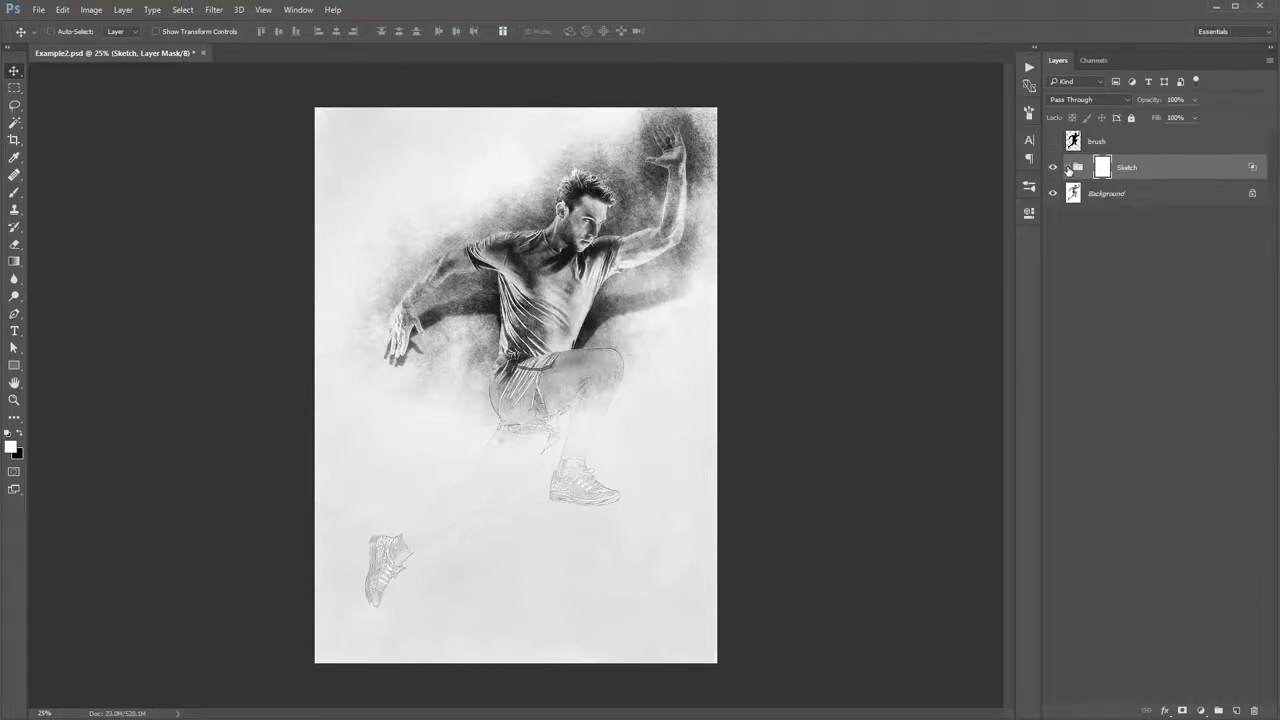
pyautogui.click(1068, 167)
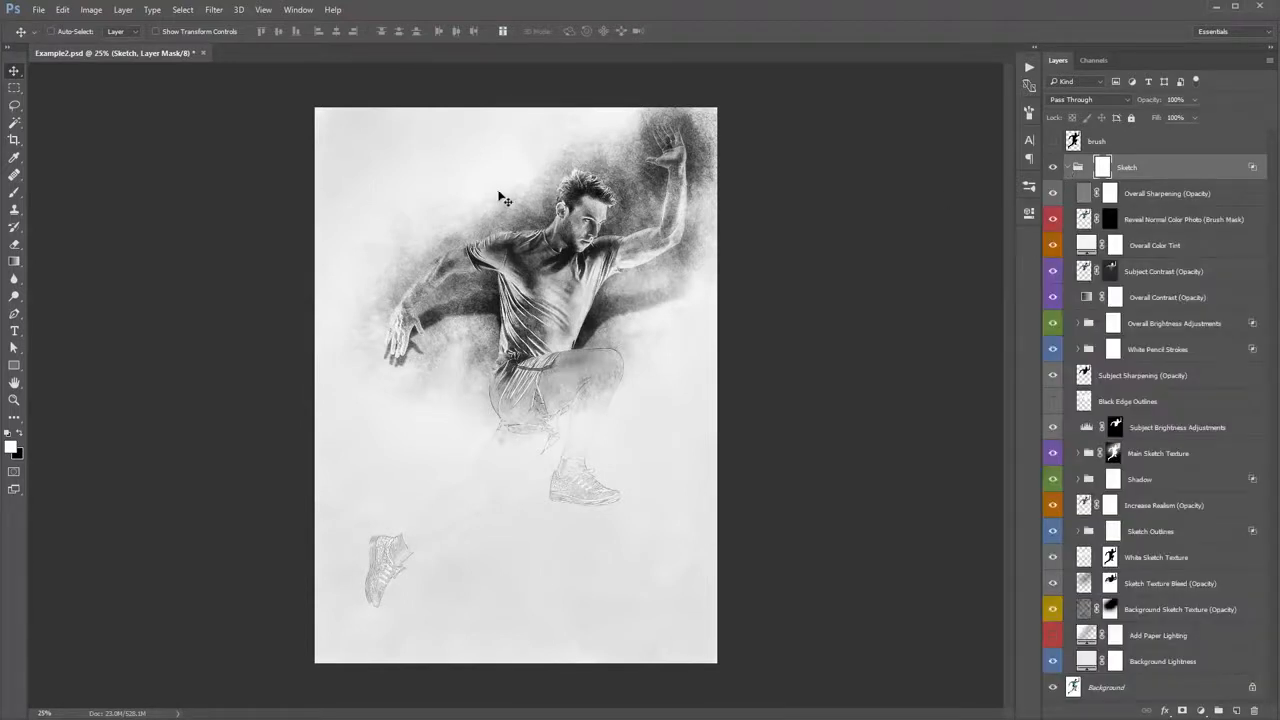
pyautogui.click(1150, 195)
# - Paint white on the Reveal Normal Color Photo (Brush Mask) mask over the runner's face, raised arm and part of the shirt
pyautogui.click(1140, 220)
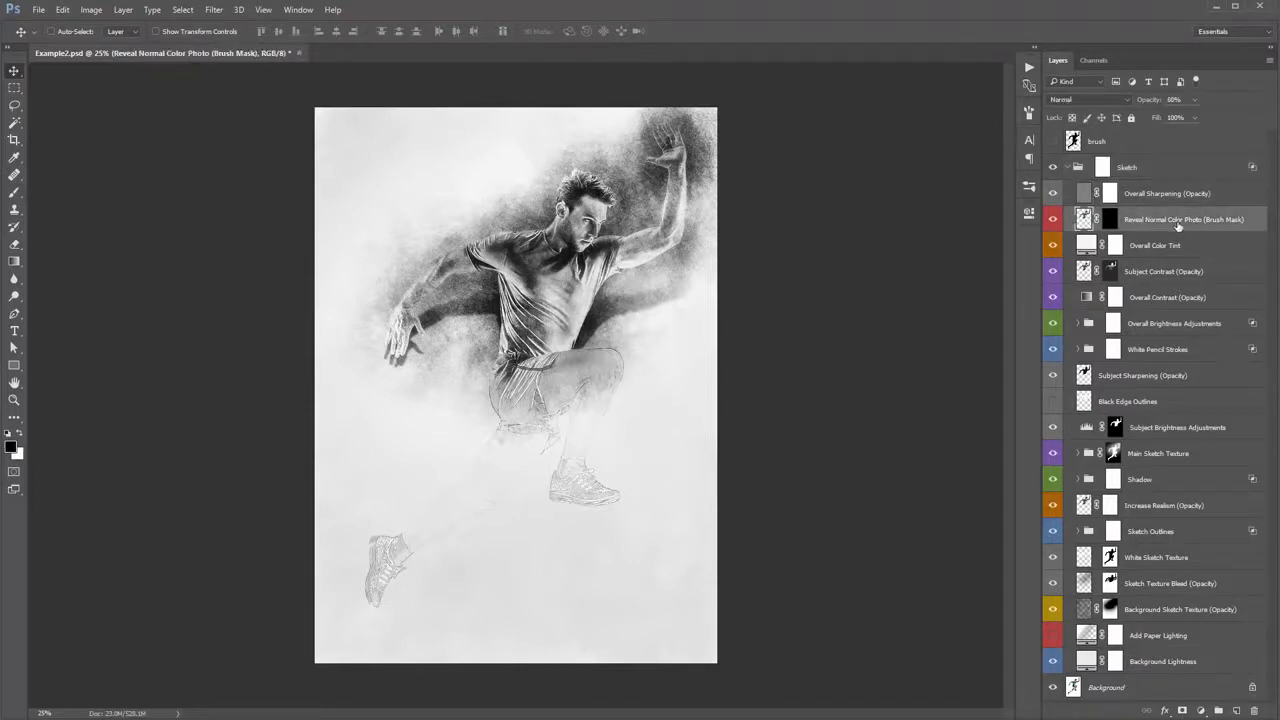
pyautogui.click(1110, 223)
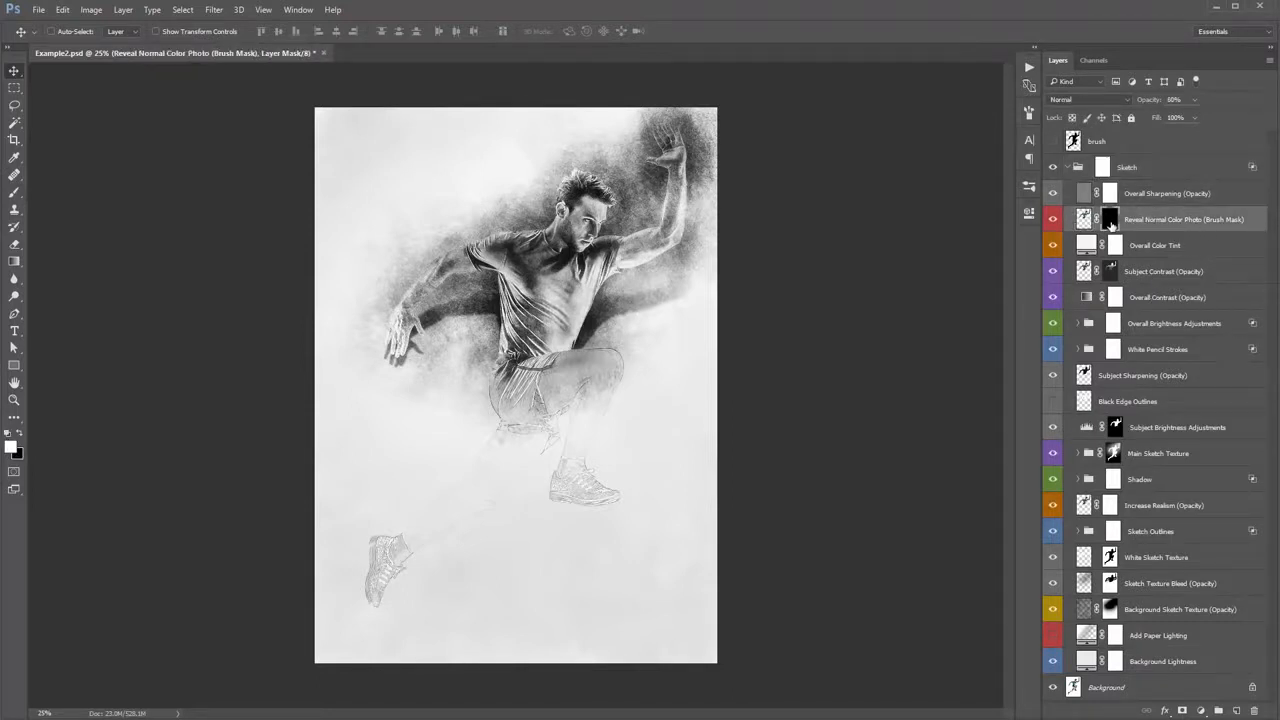
pyautogui.press('b')
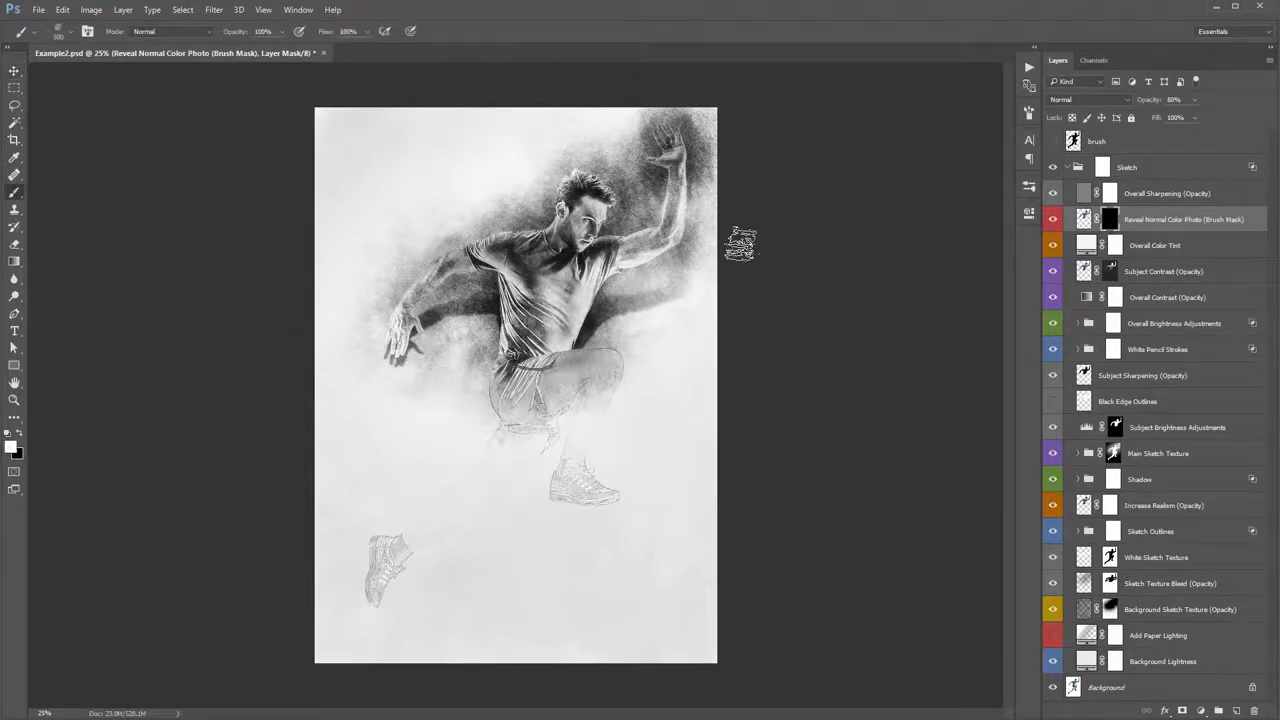
pyautogui.moveTo(786, 215)
pyautogui.mouseDown()
pyautogui.moveTo(595, 190)
pyautogui.moveTo(590, 170)
pyautogui.moveTo(560, 235)
pyautogui.moveTo(675, 160)
pyautogui.moveTo(590, 240)
pyautogui.moveTo(680, 170)
pyautogui.moveTo(565, 295)
pyautogui.moveTo(535, 305)
pyautogui.moveTo(590, 205)
pyautogui.moveTo(655, 175)
pyautogui.moveTo(635, 235)
pyautogui.moveTo(672, 160)
pyautogui.moveTo(664, 140)
pyautogui.moveTo(576, 269)
pyautogui.moveTo(580, 176)
pyautogui.moveTo(655, 160)
pyautogui.mouseUp()
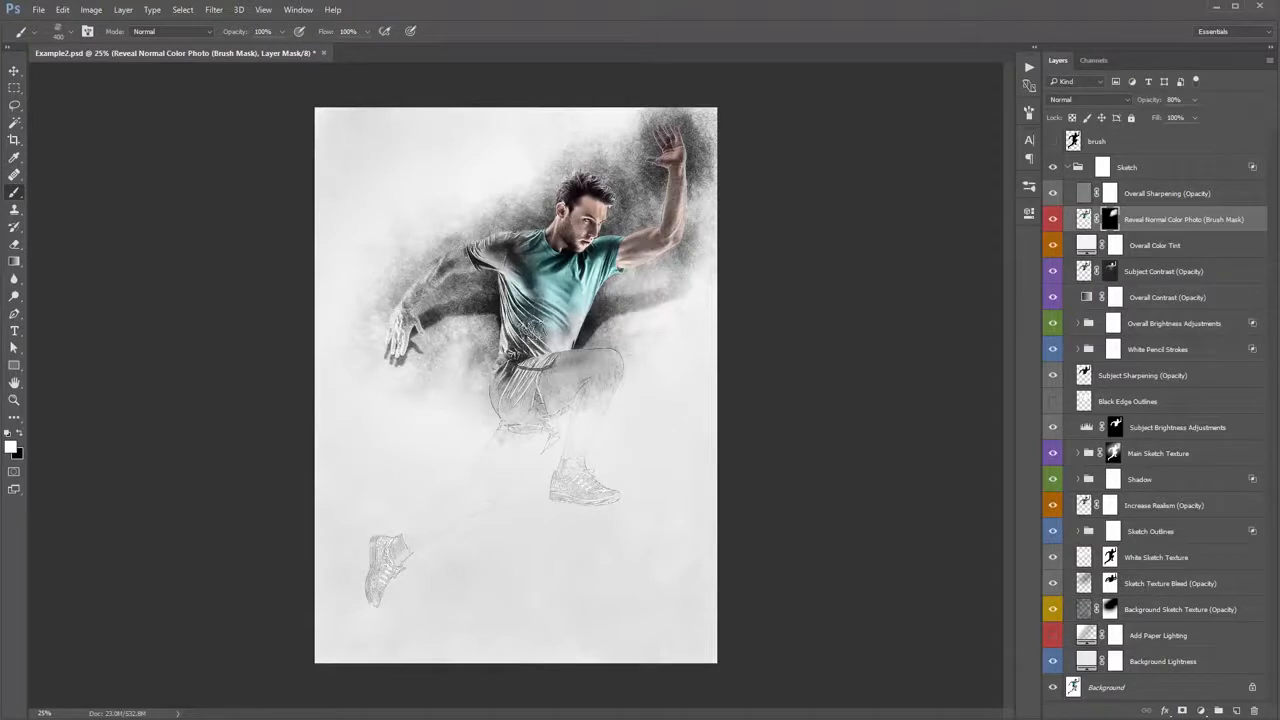
pyautogui.moveTo(592, 208); pyautogui.dragTo(588, 250)
pyautogui.press('v')
# - Compare the runner image with and without the Shadow group
pyautogui.click(1150, 483)
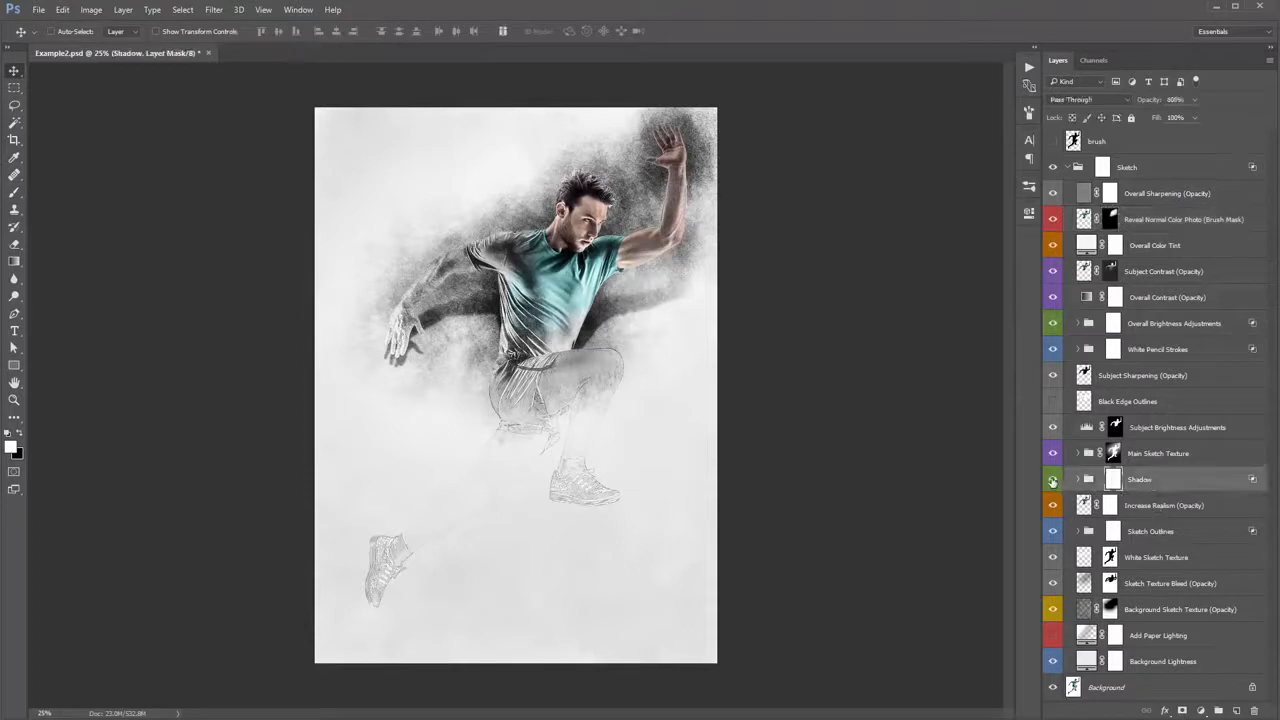
pyautogui.click(1052, 481)
pyautogui.click(1052, 481)
pyautogui.click(1052, 481)
pyautogui.click(1052, 481)
pyautogui.click(1052, 481)
pyautogui.click(1052, 481)
# - Expand the Shadow group and compare the image with and without the Main Shadow Shape layer
pyautogui.click(1077, 481)
pyautogui.click(1153, 558)
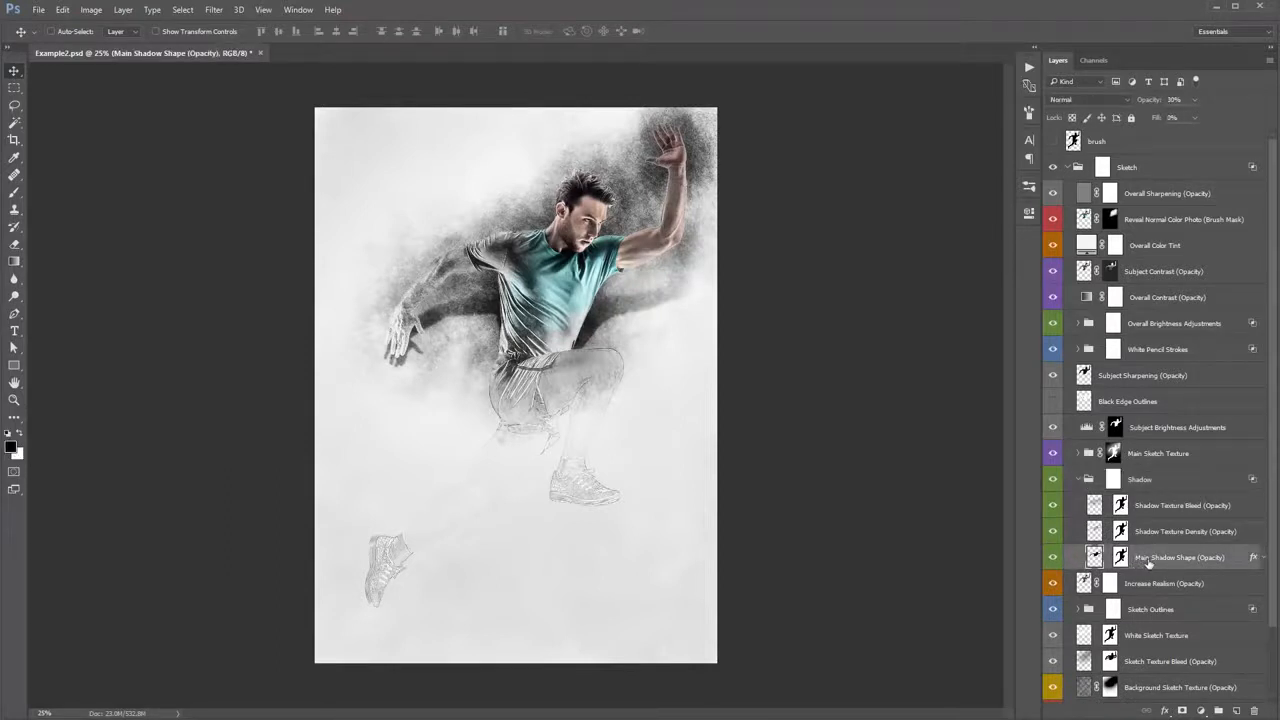
pyautogui.click(1050, 558)
pyautogui.click(1050, 558)
pyautogui.click(1050, 558)
# - Try opacities of 66% and 41% on the Main Shadow Shape layer and return it to 30%
pyautogui.moveTo(1143, 105); pyautogui.dragTo(1167, 104)
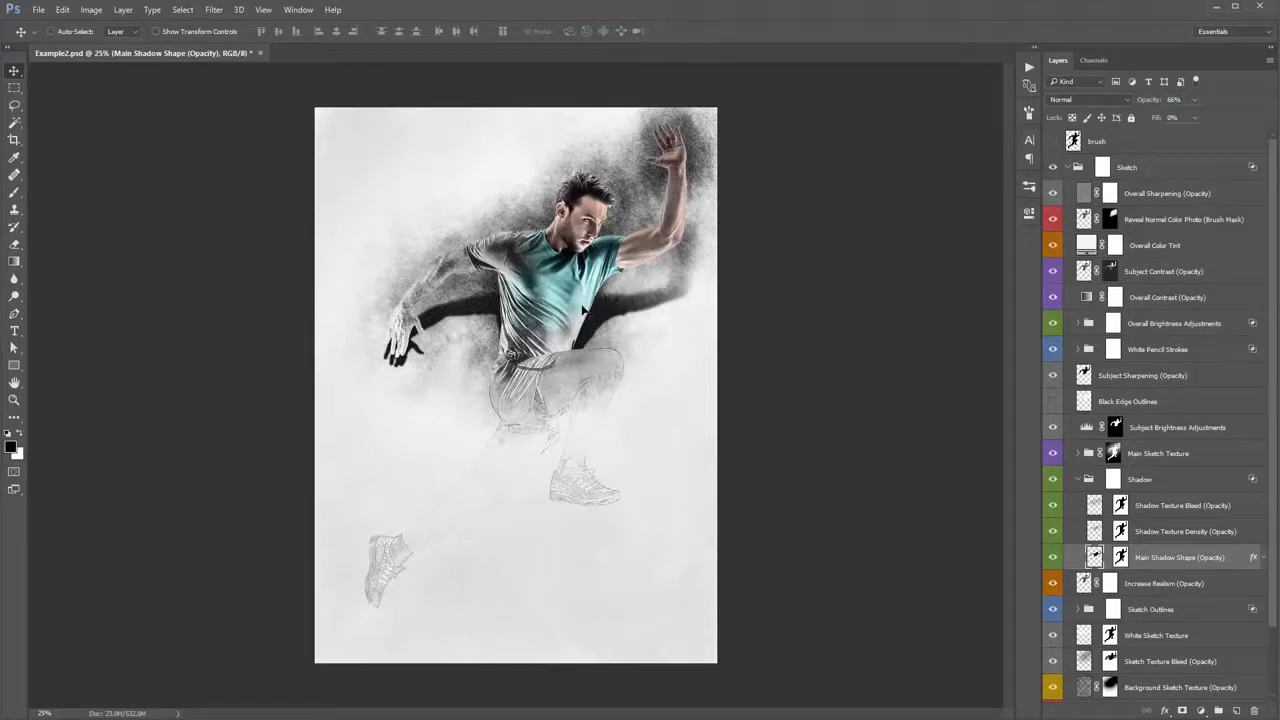
pyautogui.moveTo(578, 340); pyautogui.dragTo(589, 352)
pyautogui.press('3')
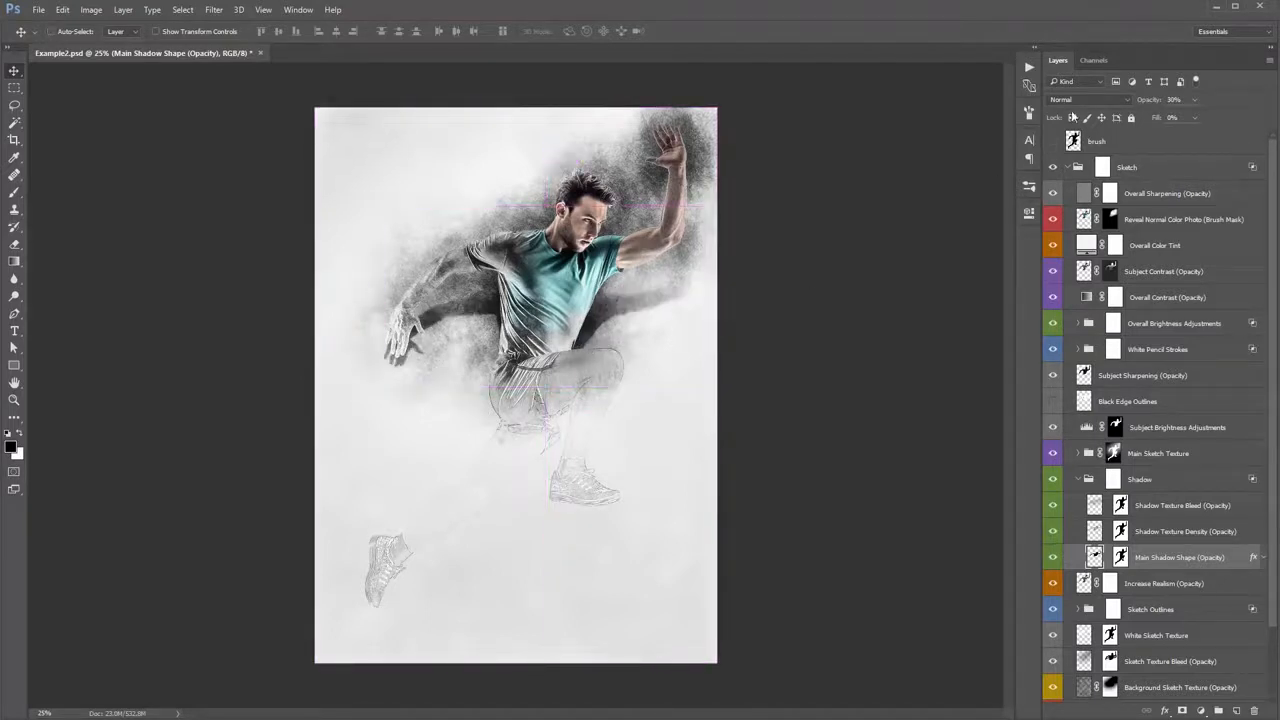
pyautogui.moveTo(1137, 100); pyautogui.dragTo(1148, 100)
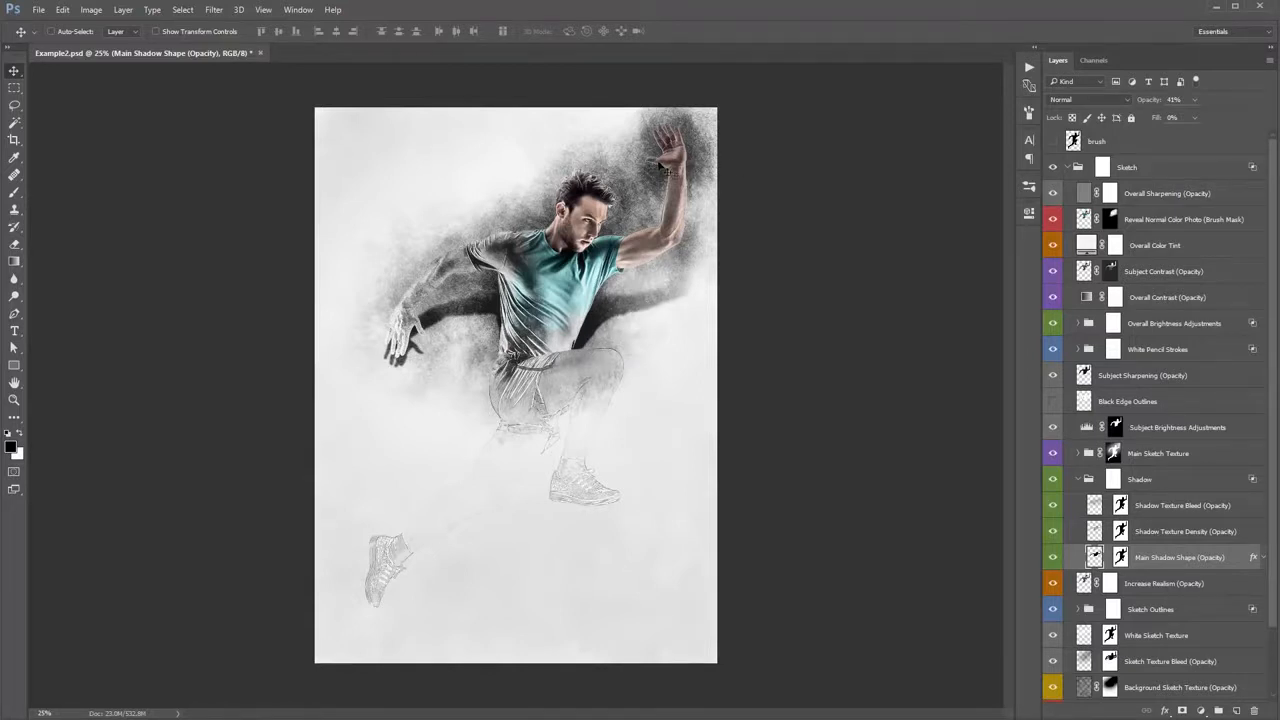
pyautogui.press('3')
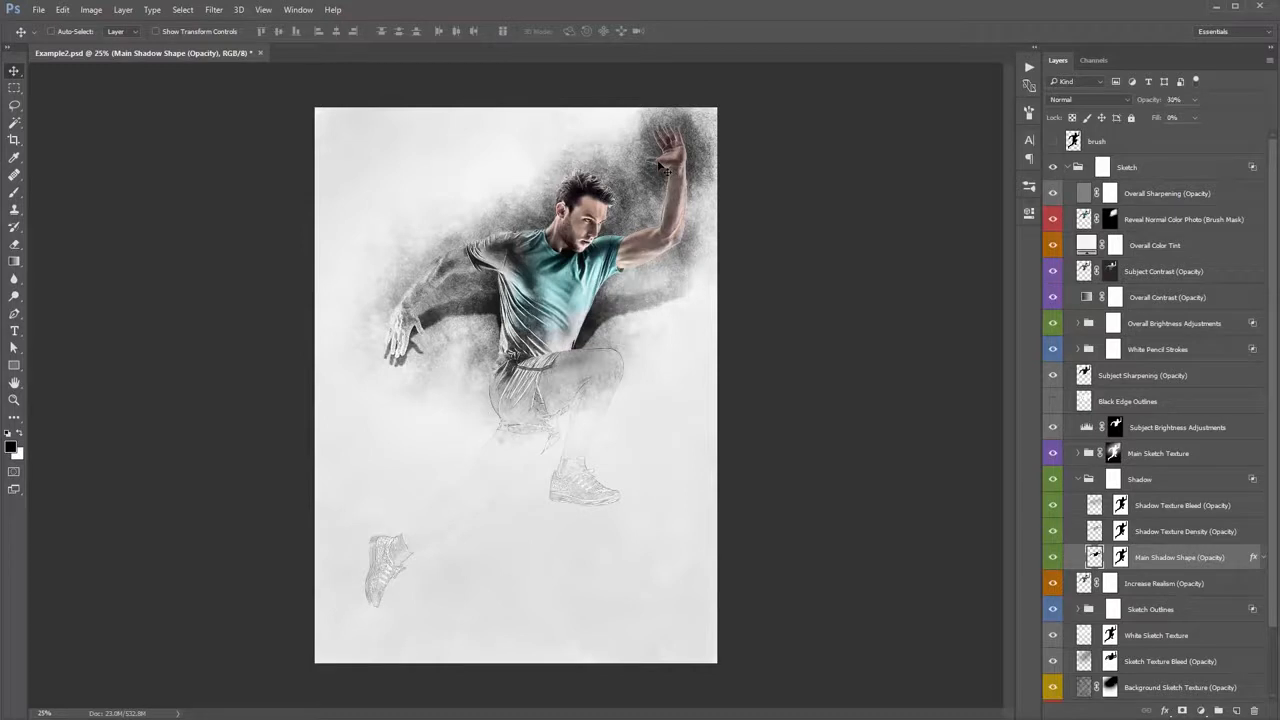
# - Compare the shadow with and without the Shadow Texture Density layer
pyautogui.click(1166, 533)
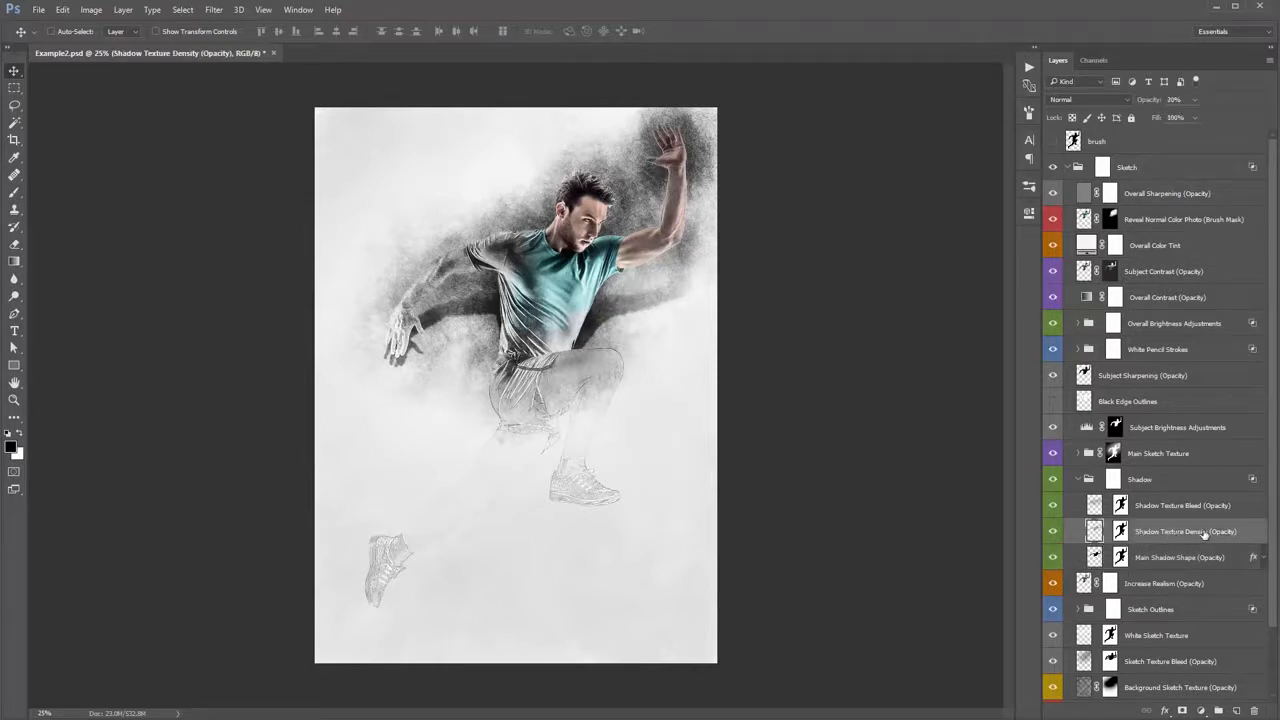
pyautogui.click(1053, 531)
pyautogui.click(1053, 531)
pyautogui.click(1053, 531)
pyautogui.click(1053, 531)
pyautogui.click(1053, 531)
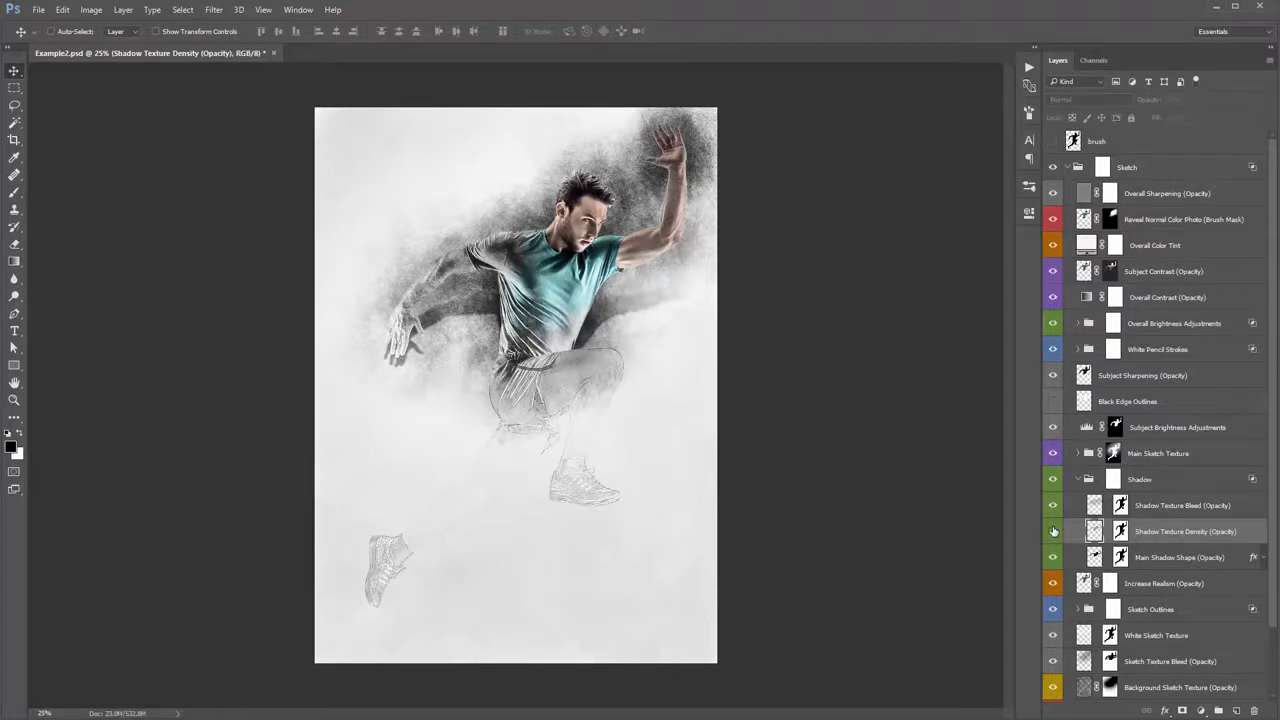
pyautogui.click(1053, 531)
pyautogui.click(1053, 531)
pyautogui.click(1053, 531)
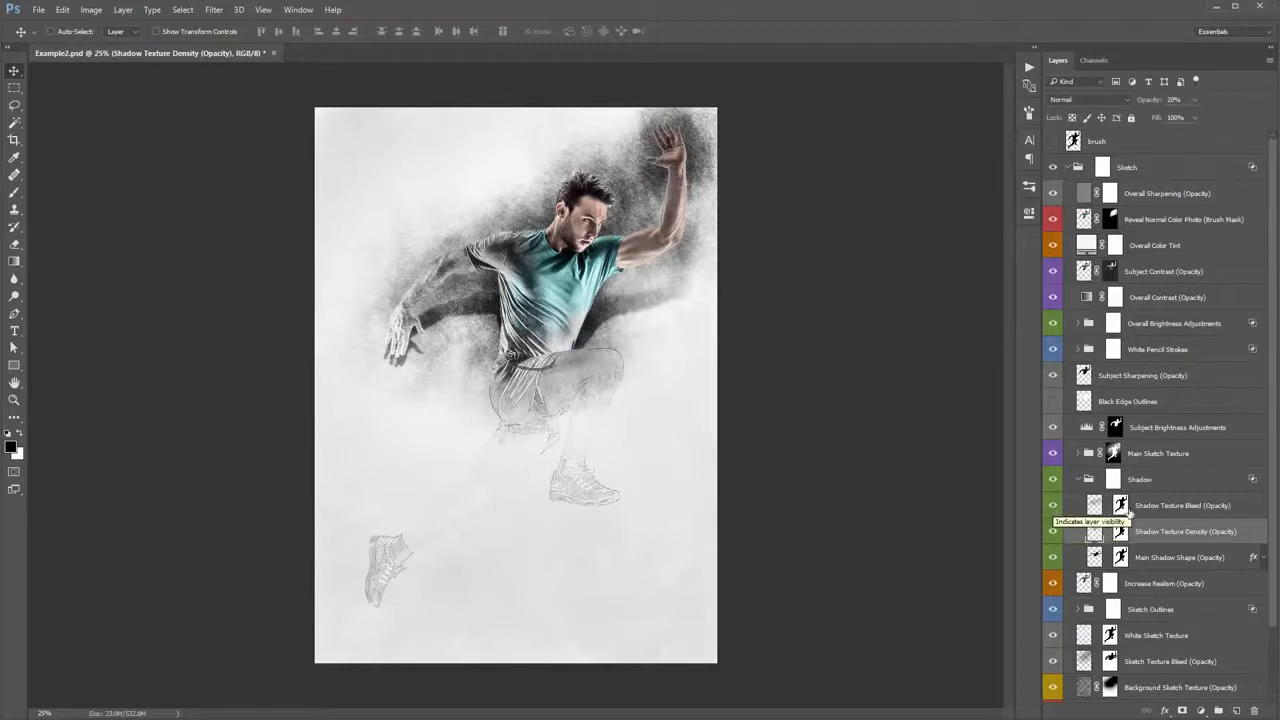
# - Compare the shadow with and without the Shadow Texture Bleed layer and collapse the Shadow group
pyautogui.click(1152, 513)
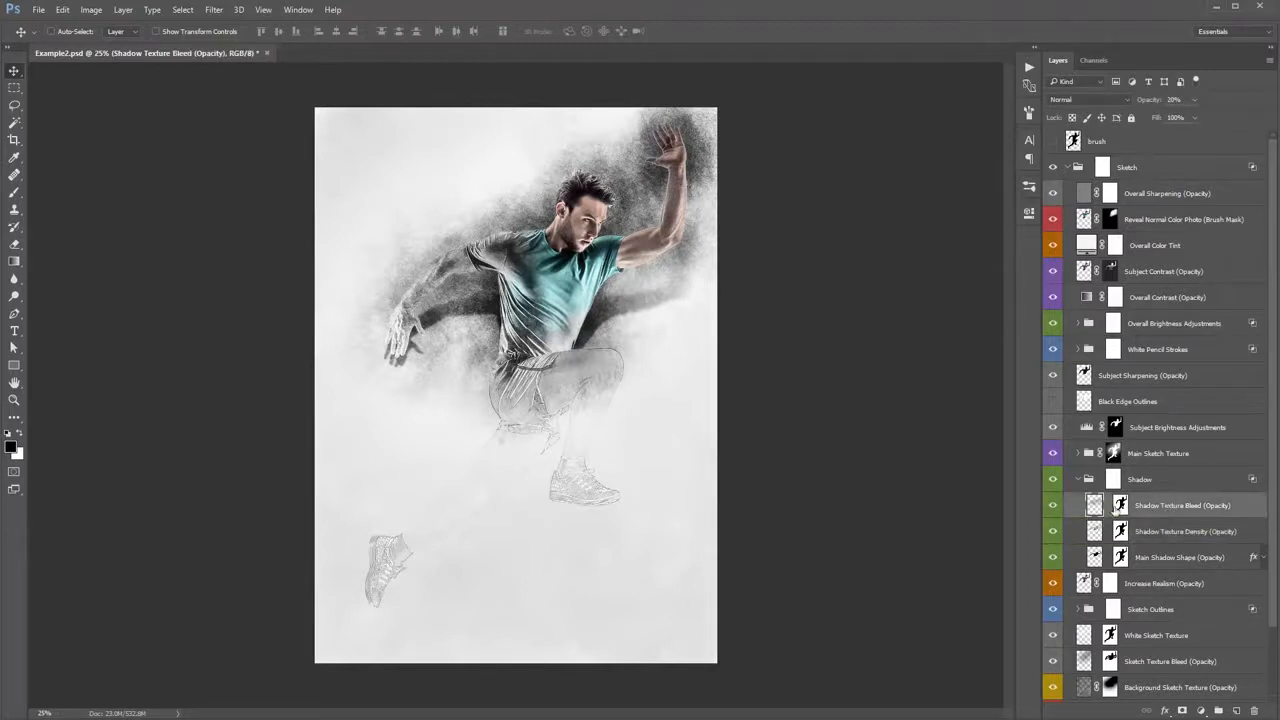
pyautogui.click(1053, 506)
pyautogui.click(1053, 506)
pyautogui.click(1053, 506)
pyautogui.click(1053, 506)
pyautogui.click(1053, 506)
pyautogui.click(1053, 506)
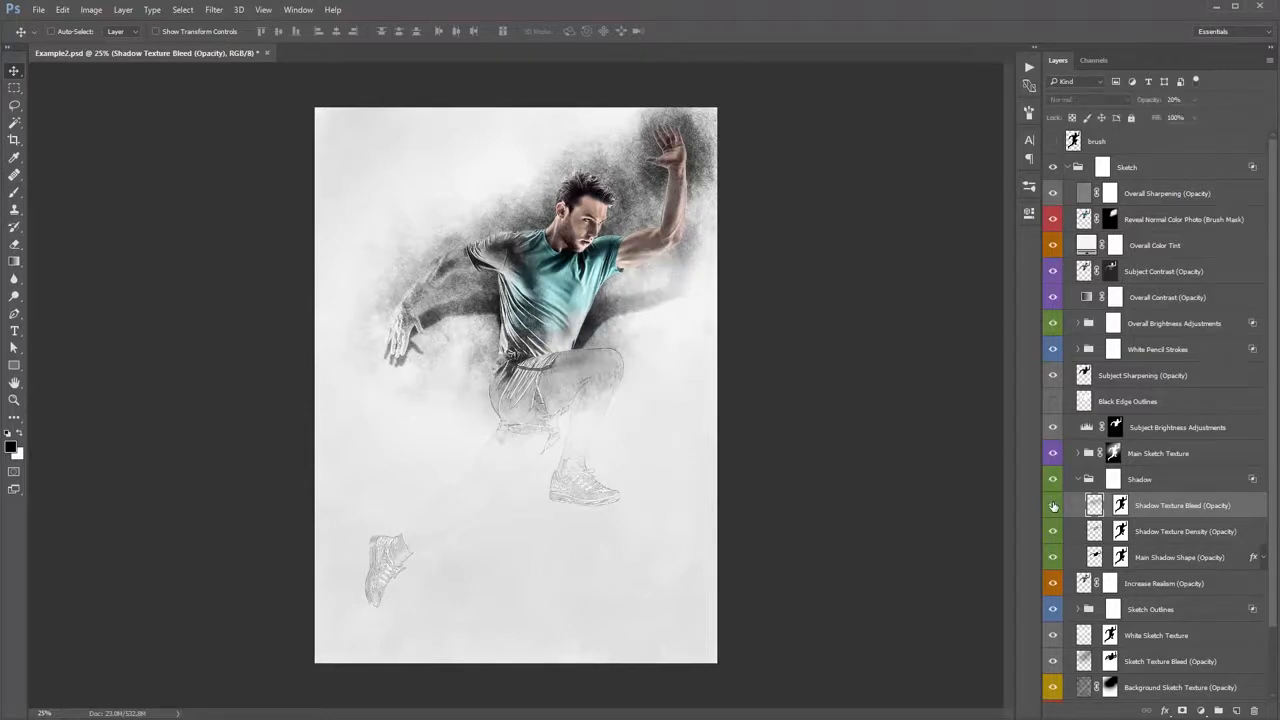
pyautogui.click(1077, 480)
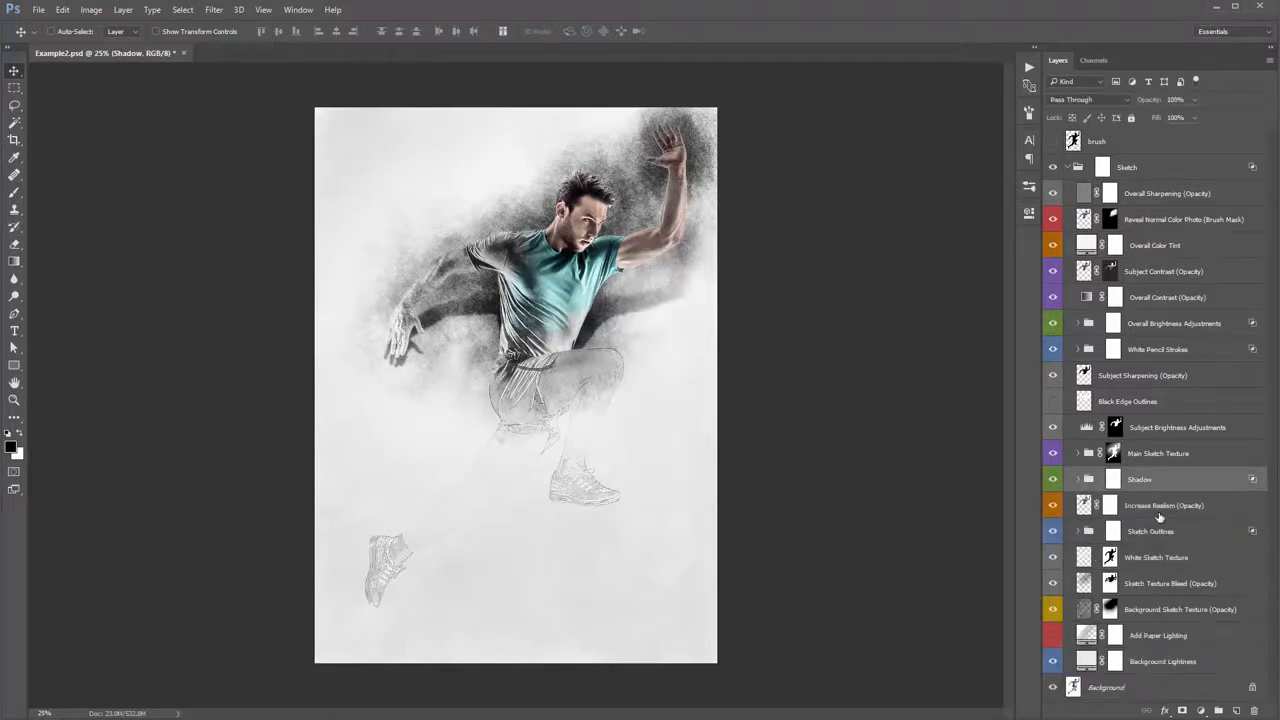
# - Compare the image with and without the White Sketch Texture layer and set its opacity to 100%
pyautogui.click(1152, 558)
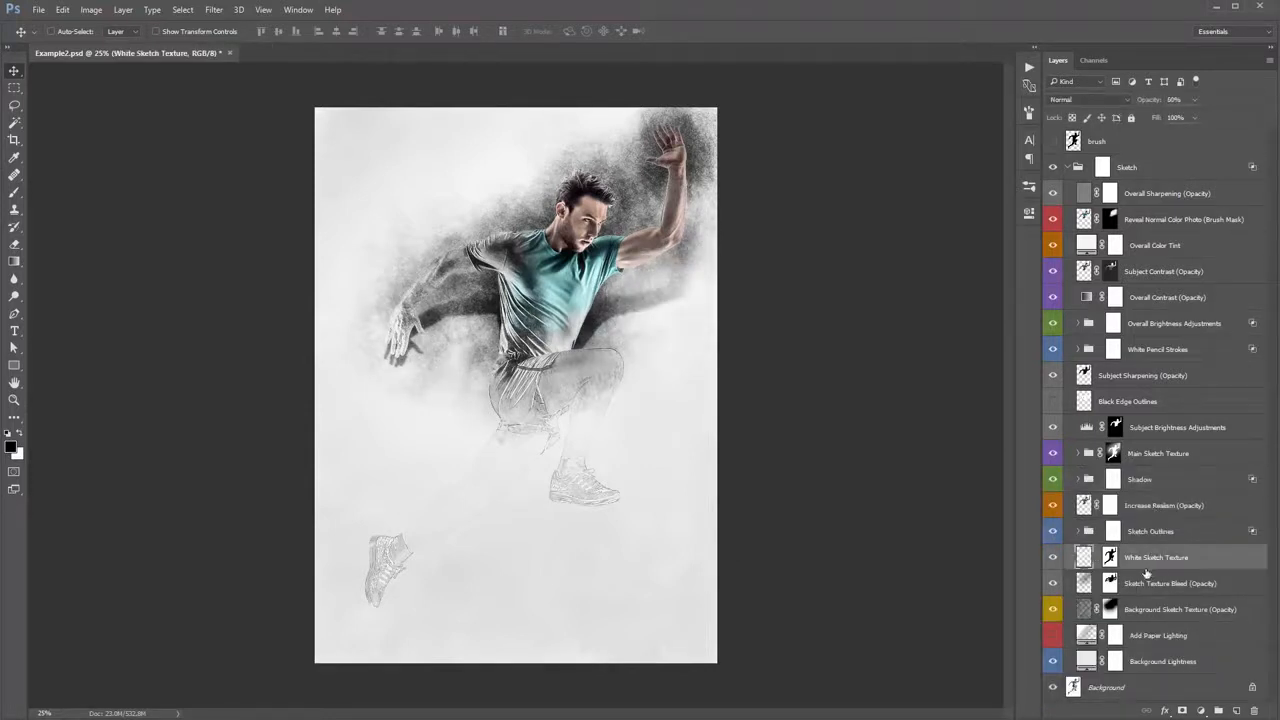
pyautogui.click(1052, 558)
pyautogui.click(1052, 558)
pyautogui.click(1052, 558)
pyautogui.click(1052, 558)
pyautogui.click(1175, 100)
pyautogui.write('100')
pyautogui.press('Return')
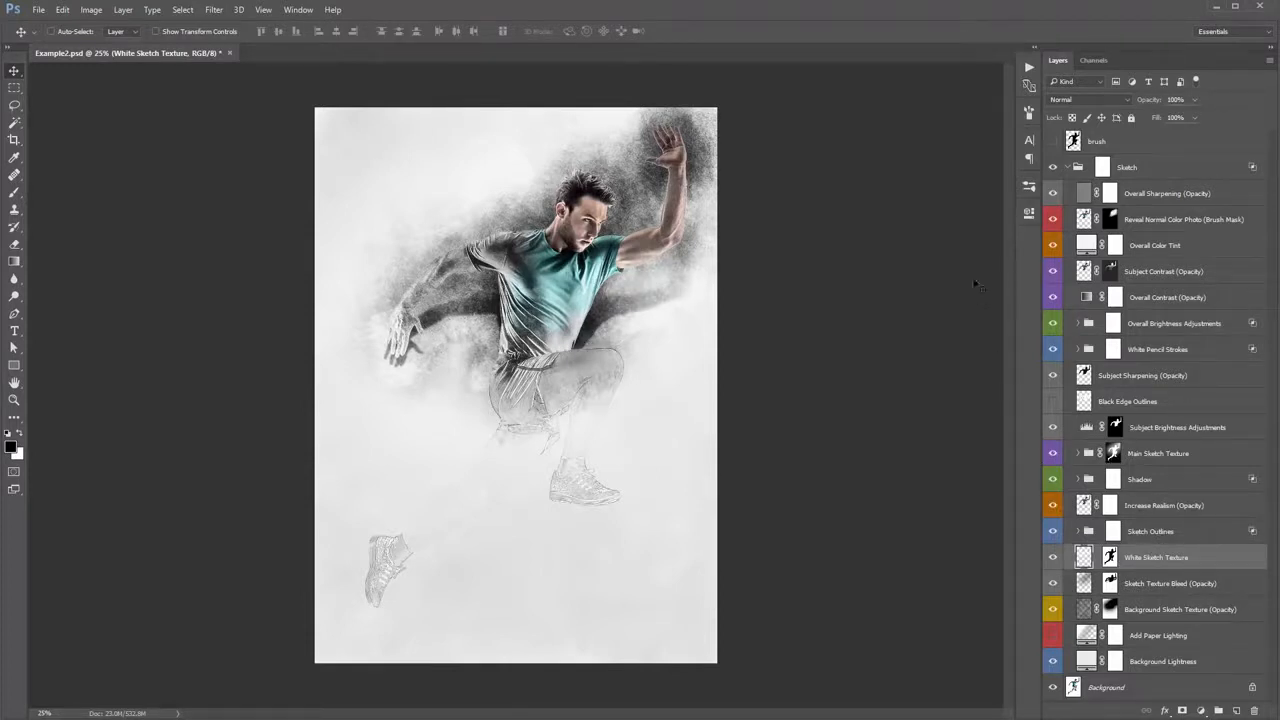
# - Try strengthening the white texture with two duplicates of the White Sketch Texture layer and remove both copies
pyautogui.hotkey('ctrl', 'j')
pyautogui.hotkey('ctrl', 'j')
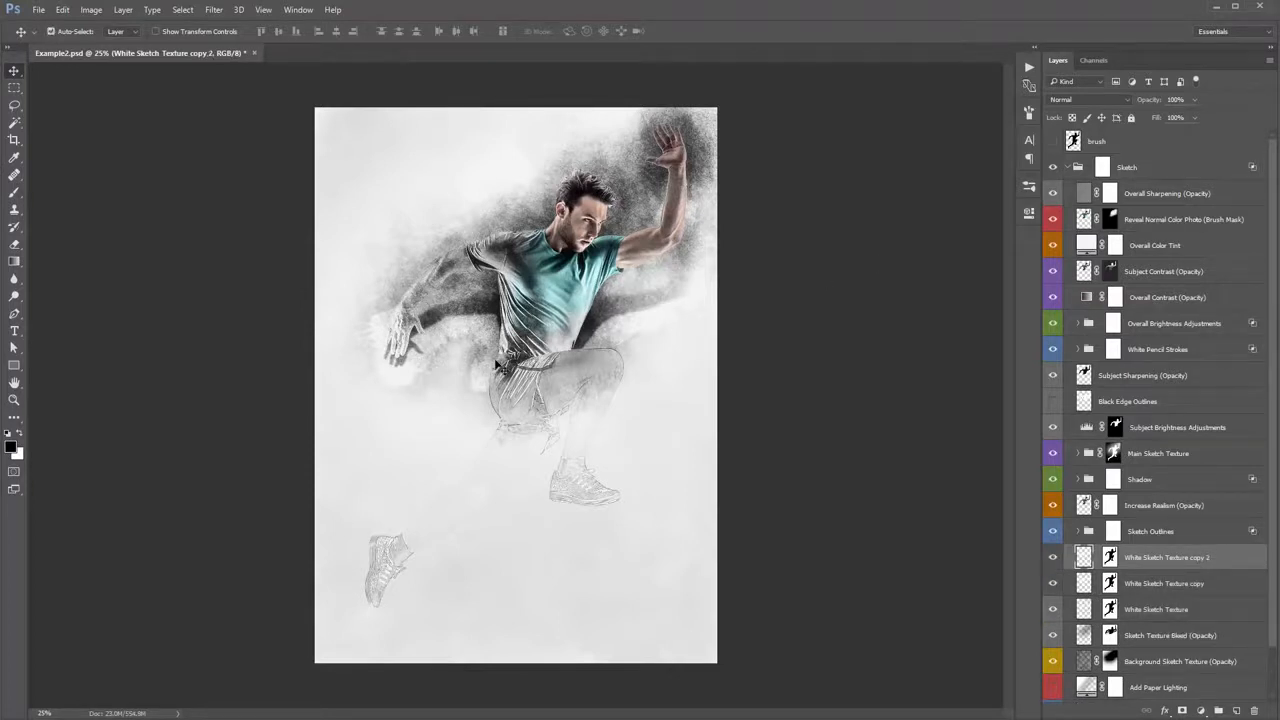
pyautogui.hotkey('ctrl', 'z')
pyautogui.press('Delete')
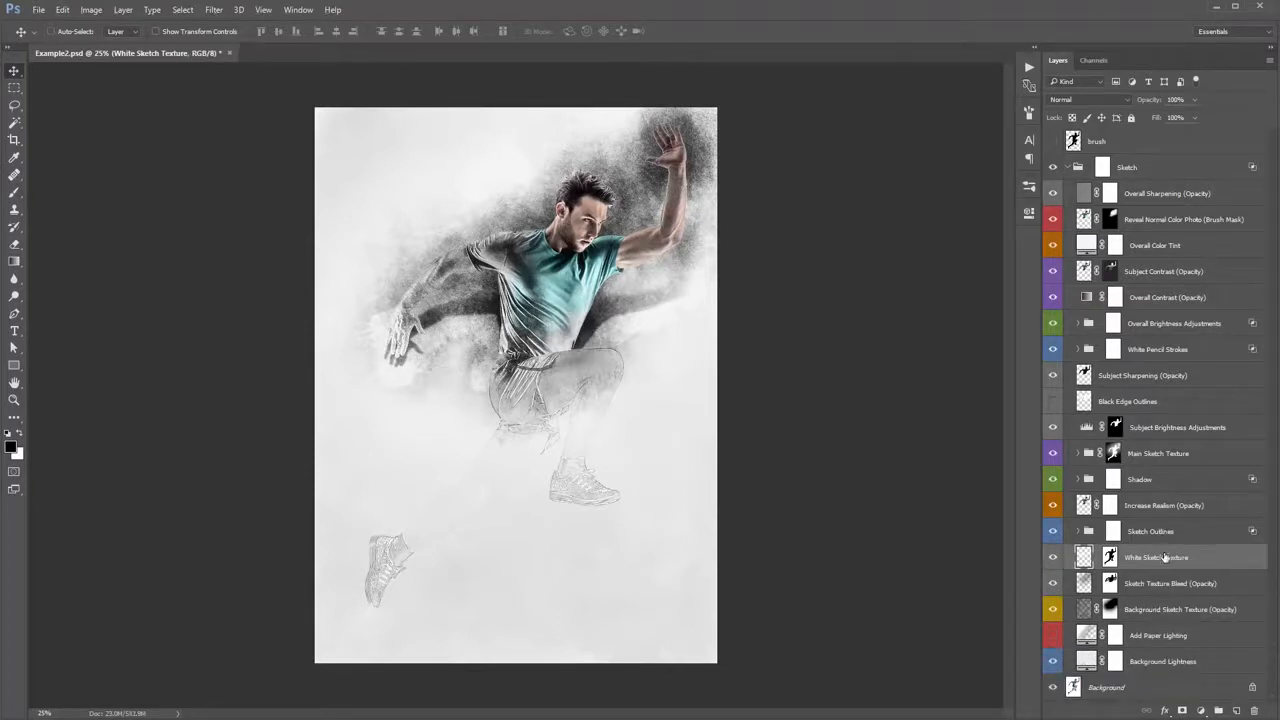
# - Increase the opacity of the Sketch Outlines_2 layer inside the Sketch Outlines group and collapse the group
pyautogui.click(1147, 591)
pyautogui.click(1141, 560)
pyautogui.click(1150, 538)
pyautogui.click(1079, 532)
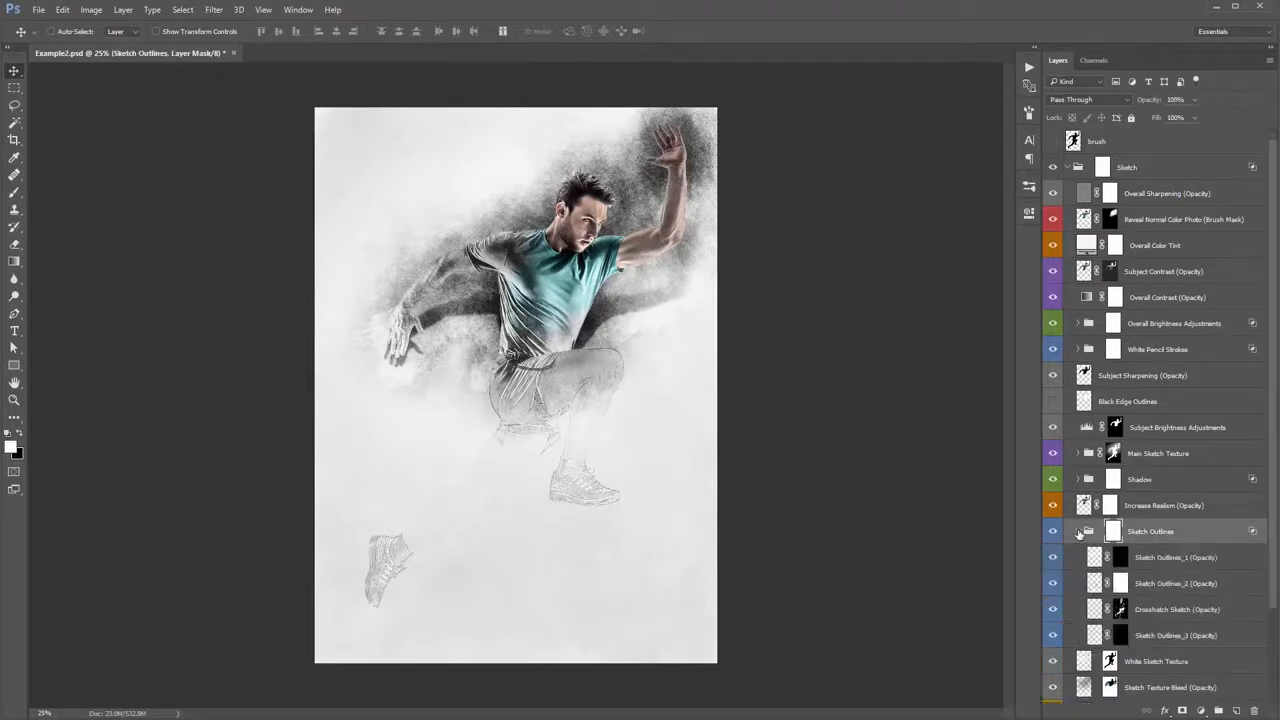
pyautogui.click(1186, 585)
pyautogui.moveTo(1146, 102); pyautogui.dragTo(1167, 102)
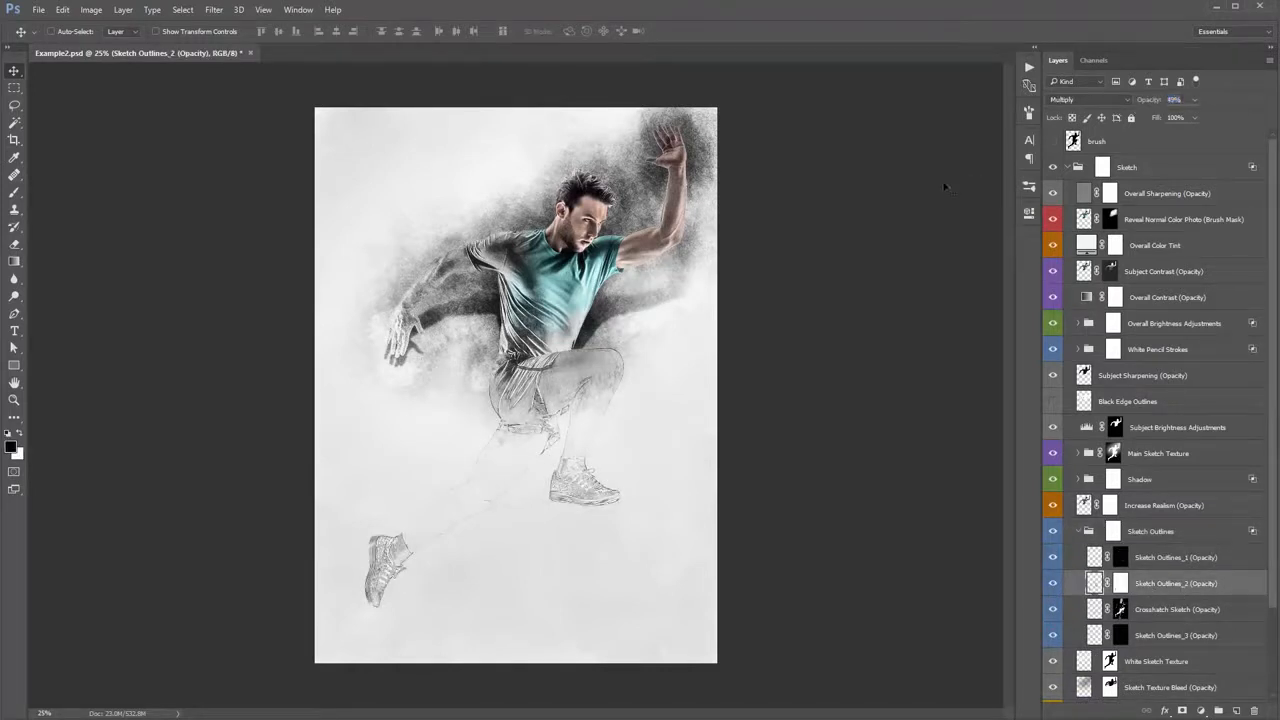
pyautogui.click(1078, 531)
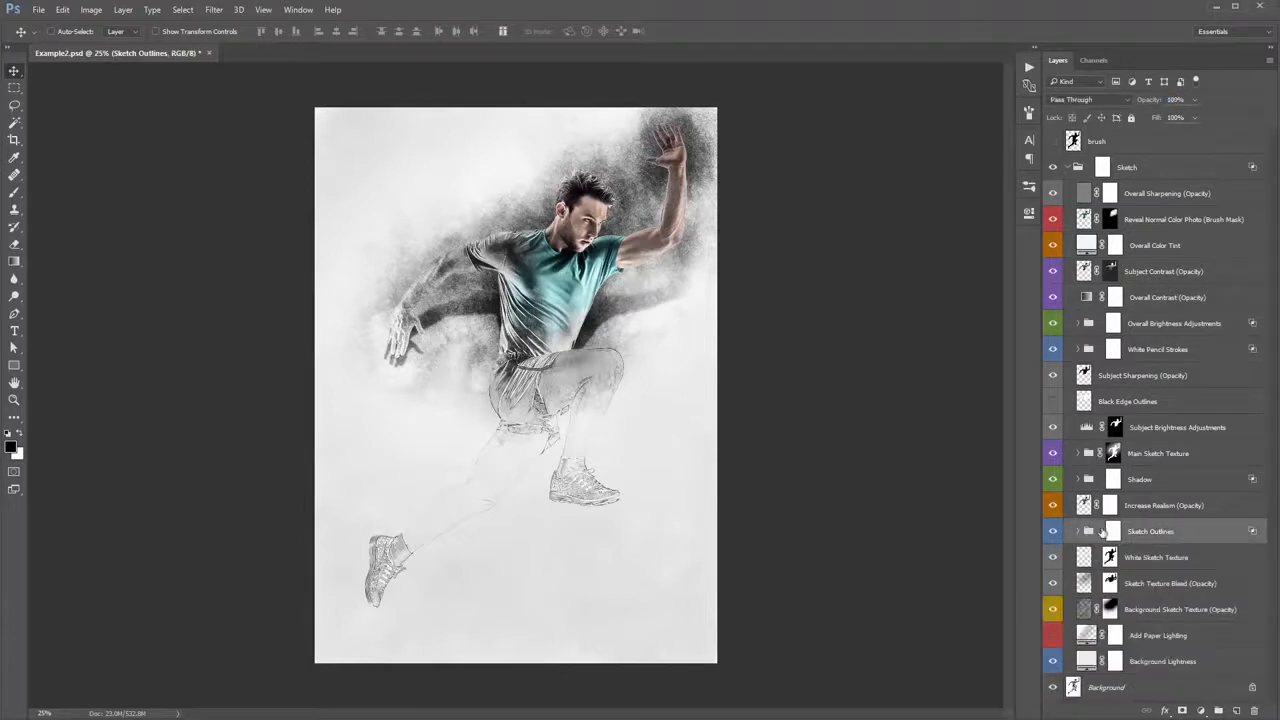
# - Compare the image with and without the Main Sketch Texture group
pyautogui.click(1150, 507)
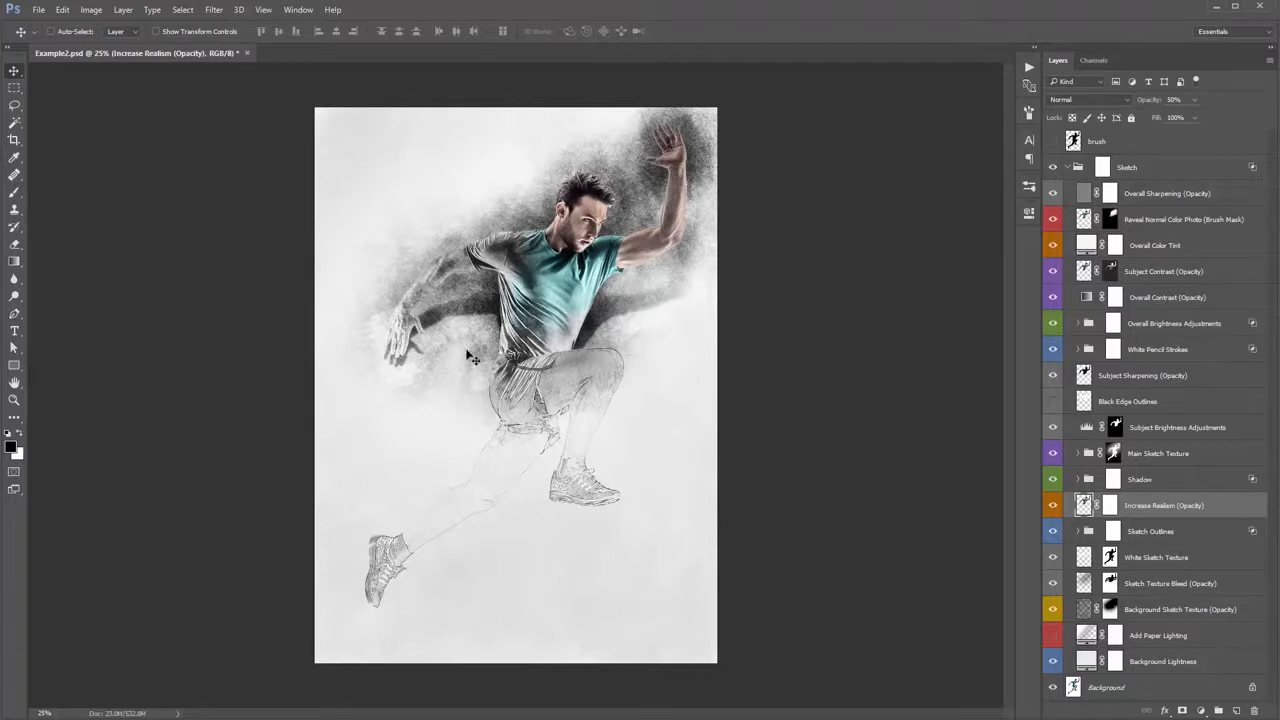
pyautogui.click(1159, 455)
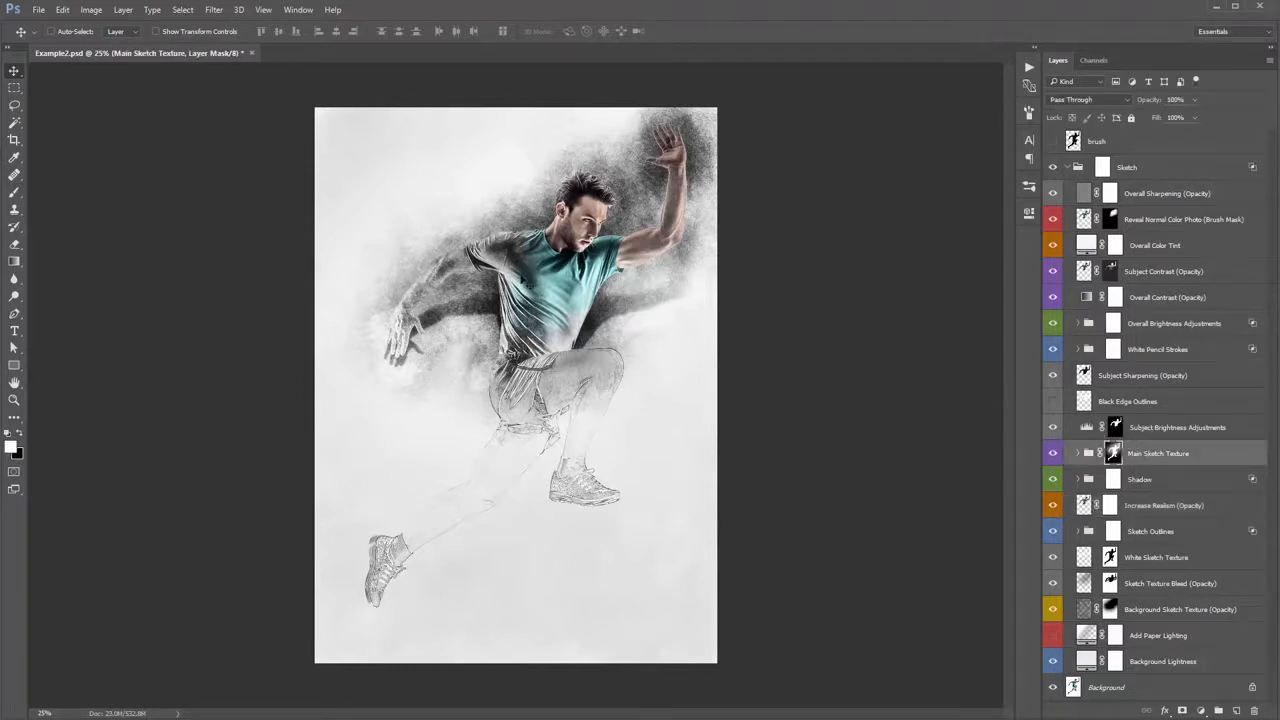
pyautogui.click(1053, 455)
pyautogui.click(1053, 455)
pyautogui.click(1053, 455)
pyautogui.click(1053, 455)
pyautogui.click(1054, 456)
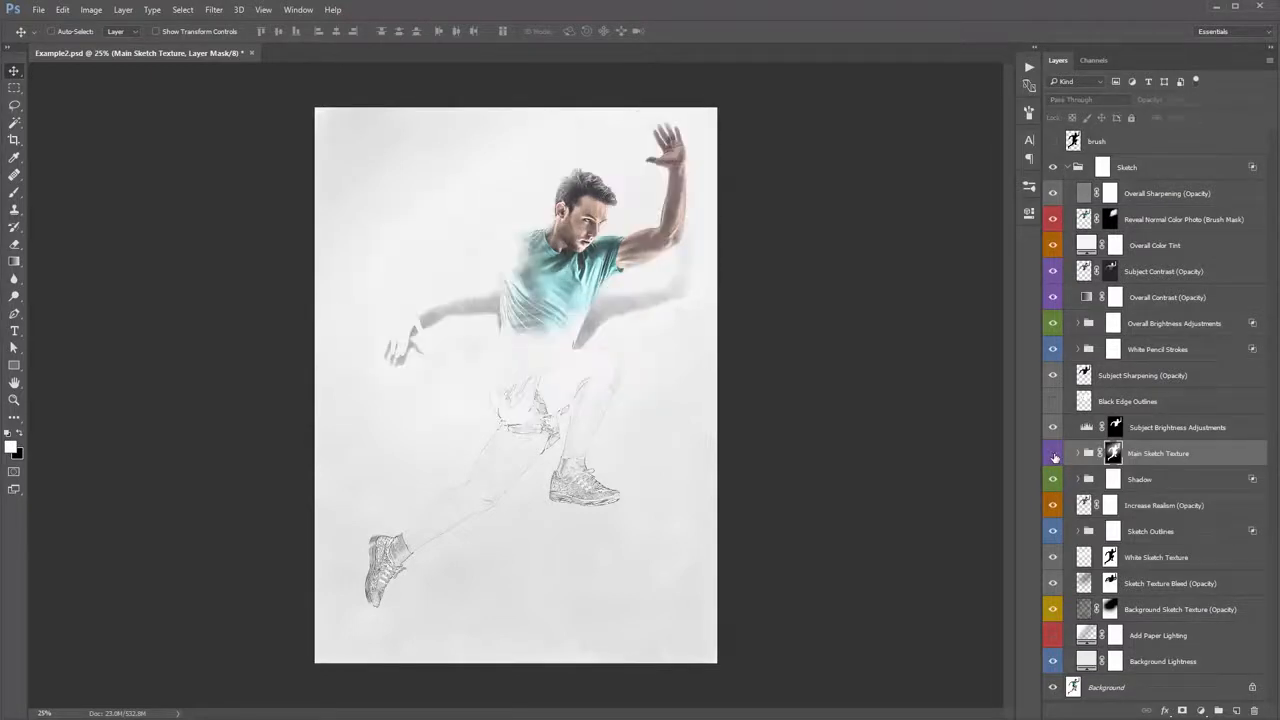
pyautogui.click(1053, 455)
pyautogui.click(1053, 455)
pyautogui.click(1053, 455)
pyautogui.click(1053, 455)
pyautogui.click(1053, 455)
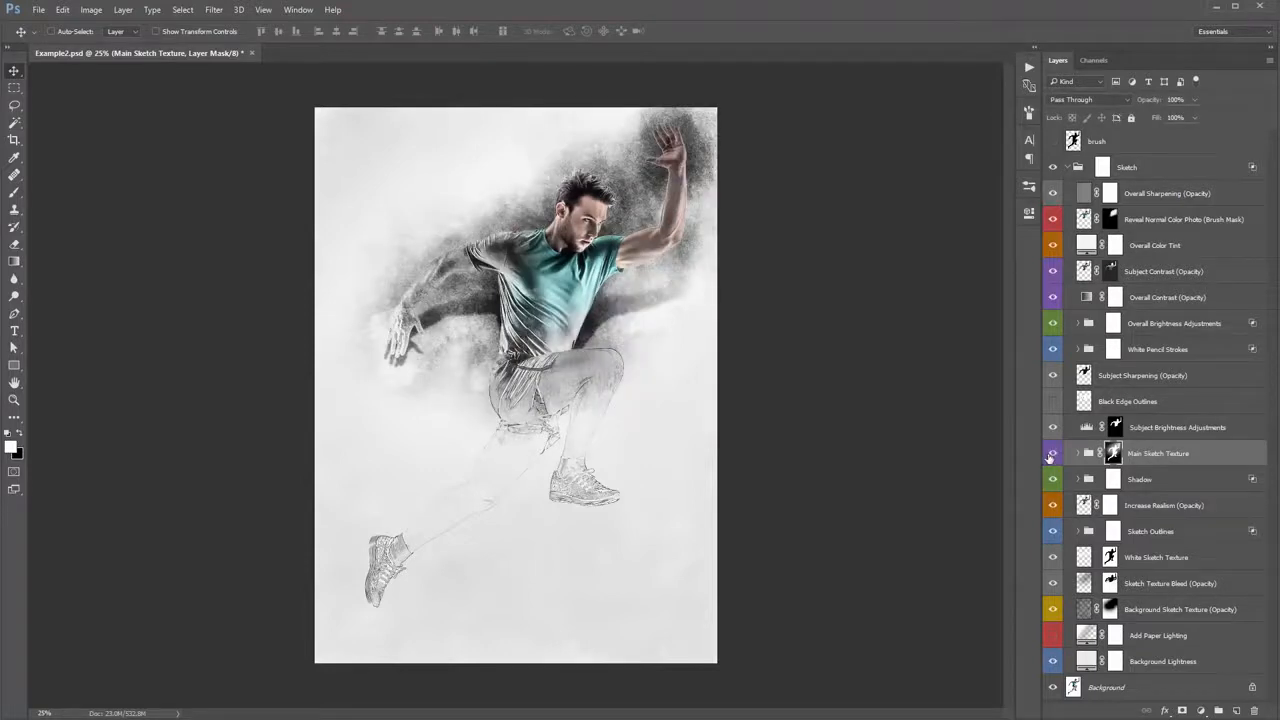
pyautogui.click(1052, 455)
pyautogui.click(1052, 455)
pyautogui.click(1052, 455)
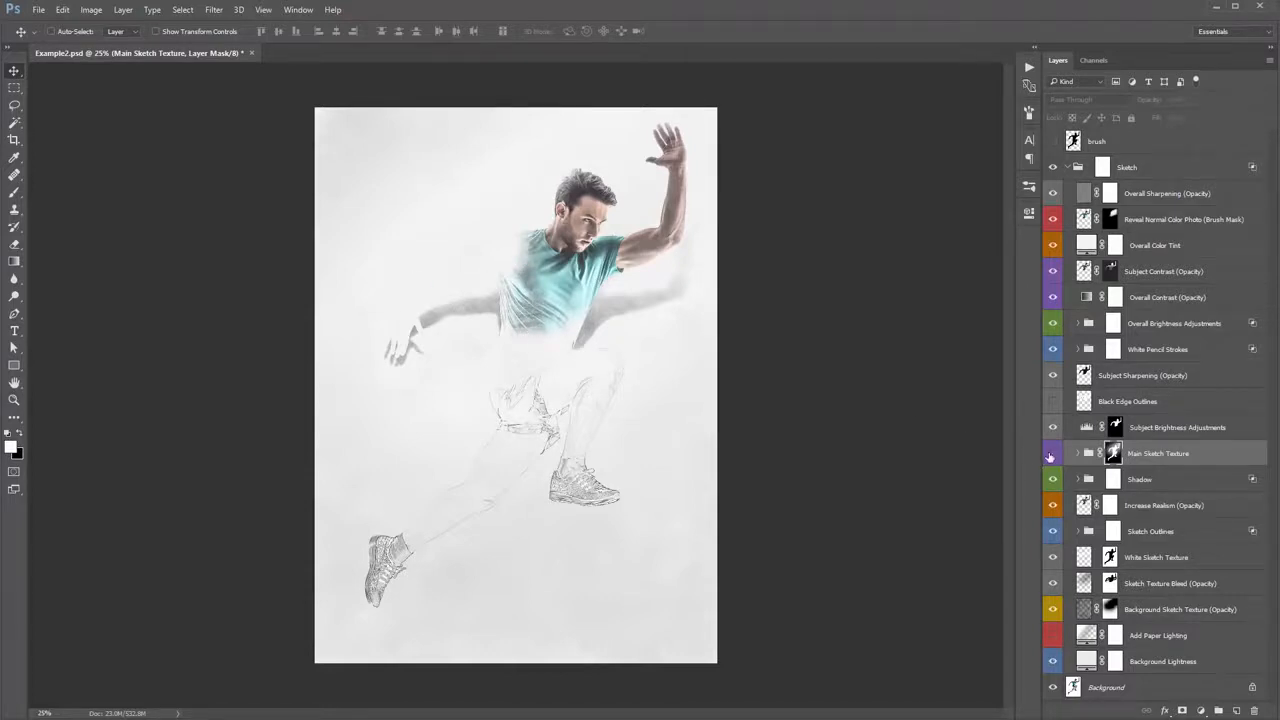
pyautogui.click(1050, 455)
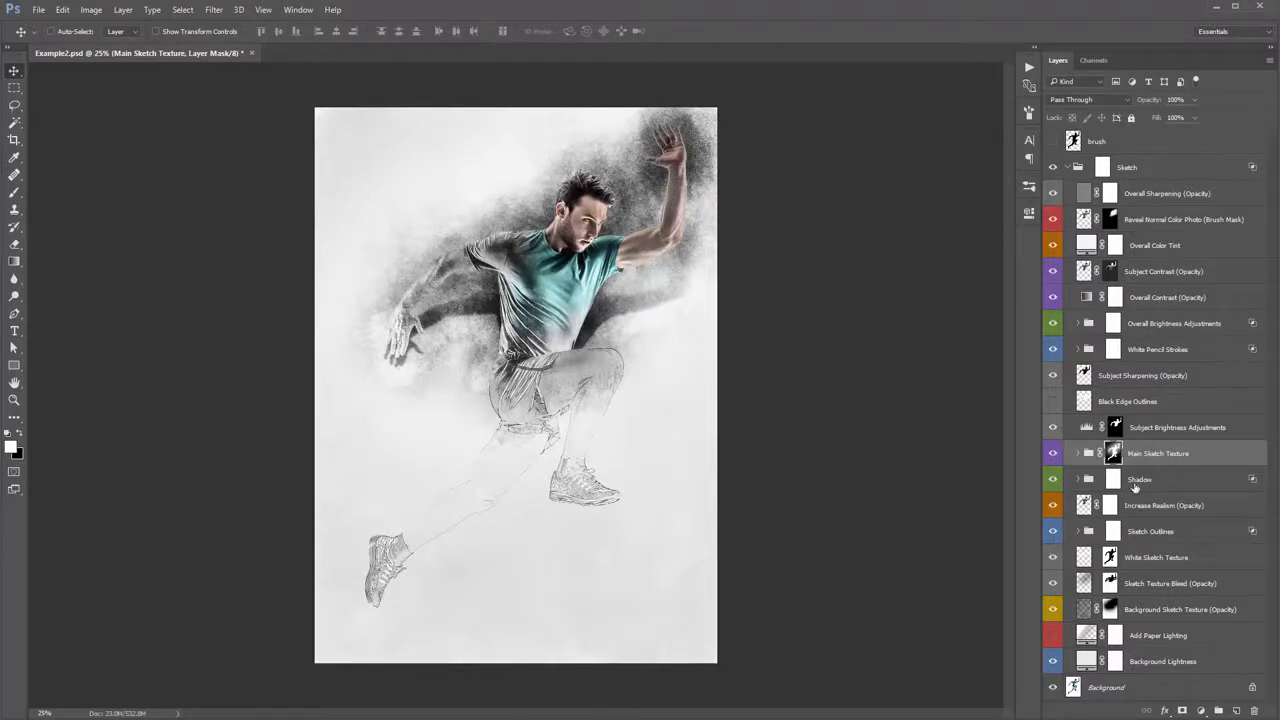
# - Enclose the Main Sketch Texture group in a new group and collapse the new group
pyautogui.click(1165, 455)
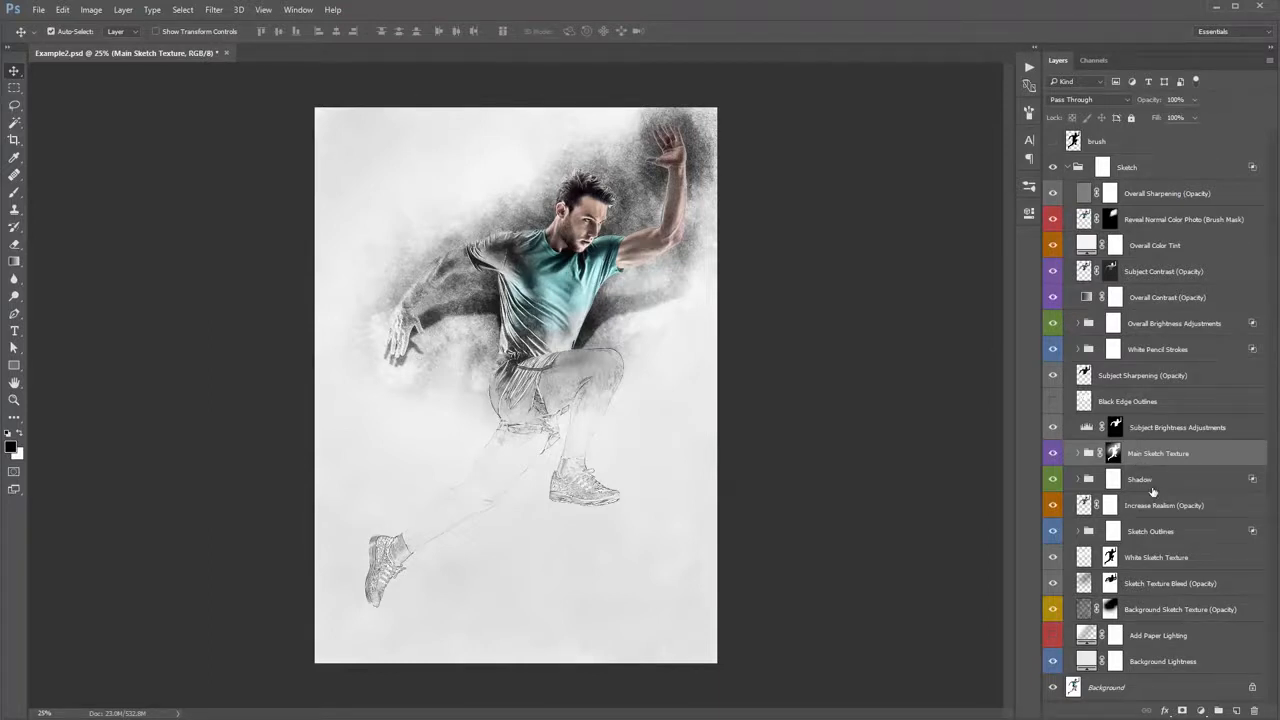
pyautogui.hotkey('ctrl', 'g')
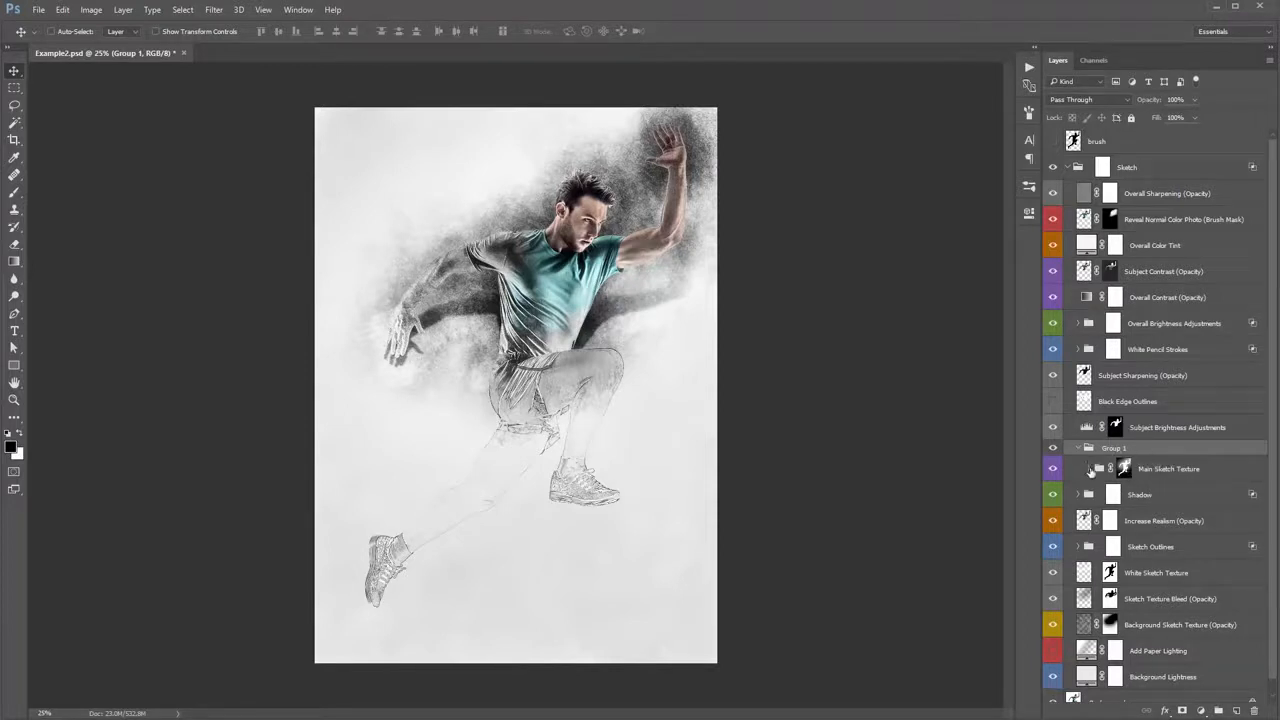
pyautogui.click(1090, 469)
pyautogui.click(1090, 470)
pyautogui.click(1078, 448)
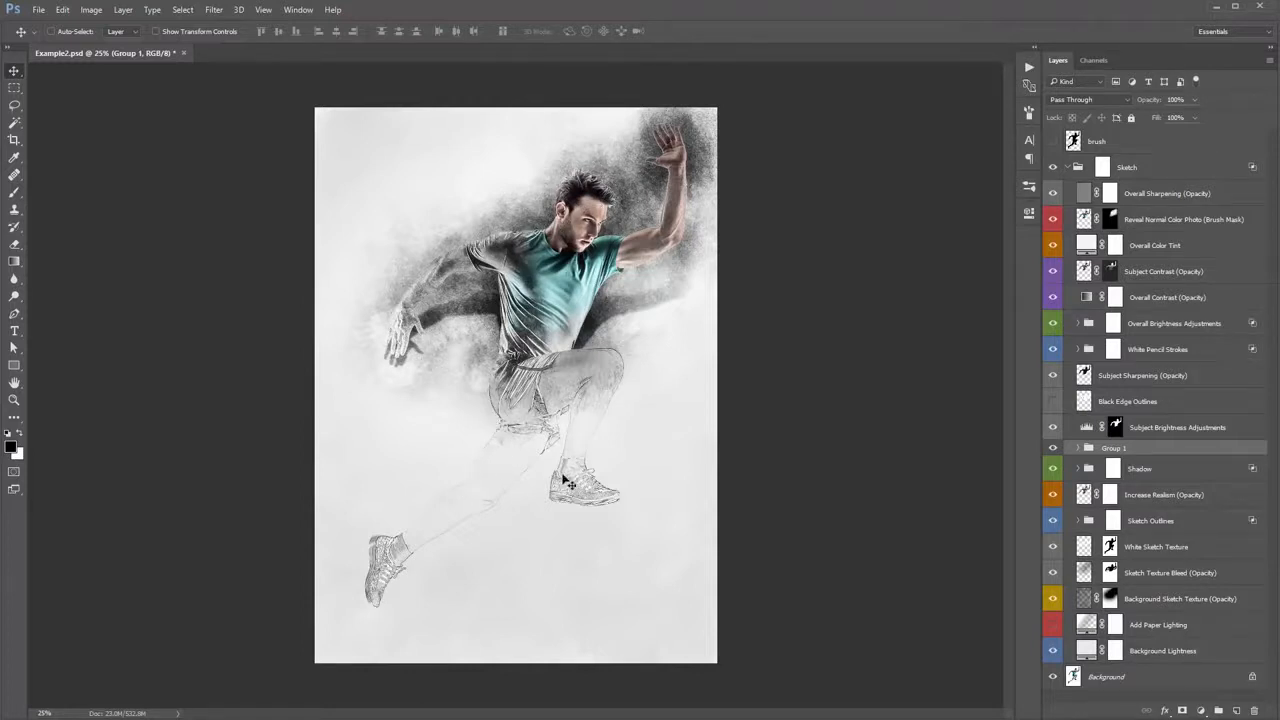
# - Load the brush layer's silhouette as a selection and turn it into a mask on the group enclosing Main Sketch Texture
pyautogui.press('ctrl')
pyautogui.keyDown('ctrl'); pyautogui.click(1073, 141); pyautogui.keyUp('ctrl')
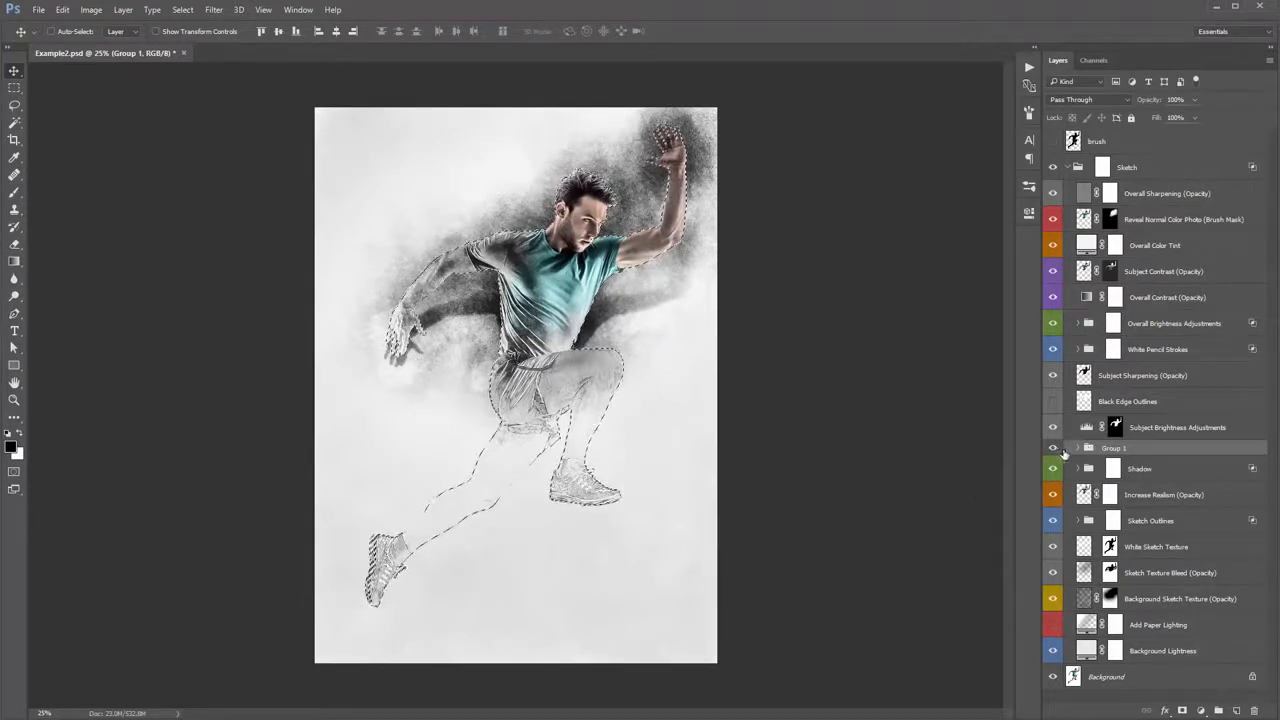
pyautogui.click(1183, 710)
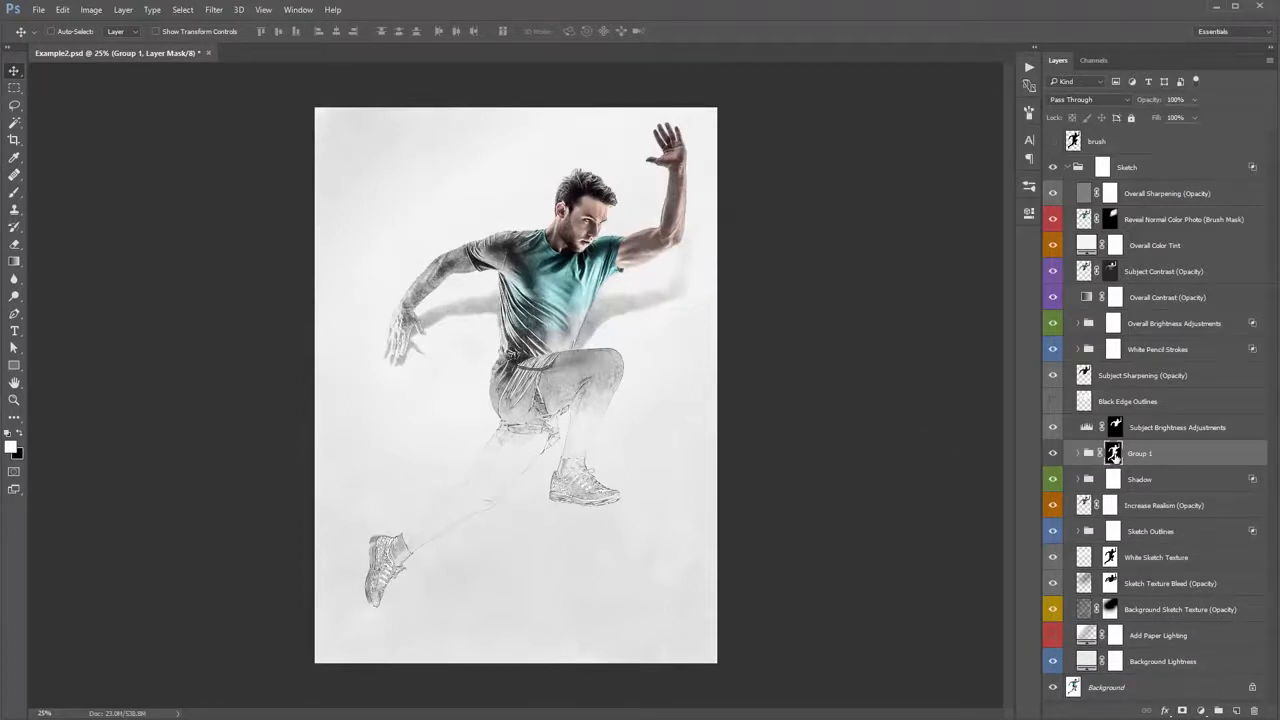
# - Examine the enclosing group's silhouette mask on its own and the Main Sketch Texture contents nested inside that group
pyautogui.keyDown('alt'); pyautogui.click(1113, 455); pyautogui.keyUp('alt')
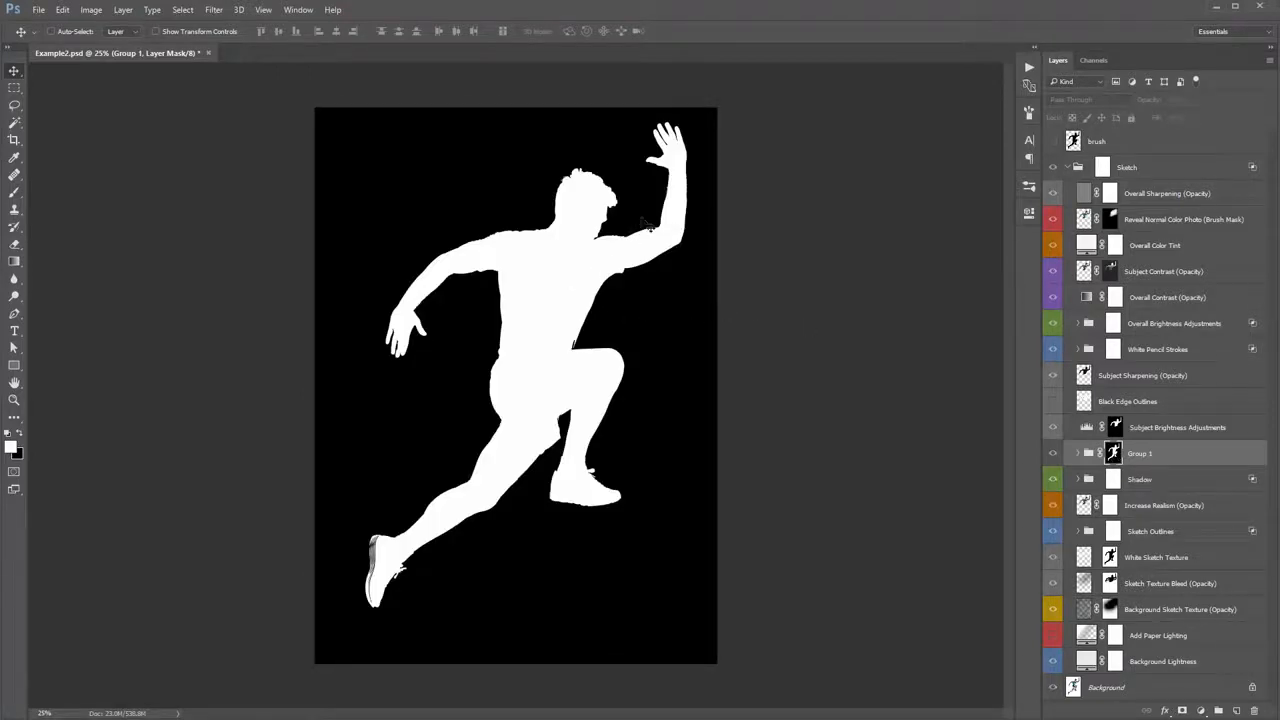
pyautogui.keyDown('alt'); pyautogui.click(1104, 456); pyautogui.keyUp('alt')
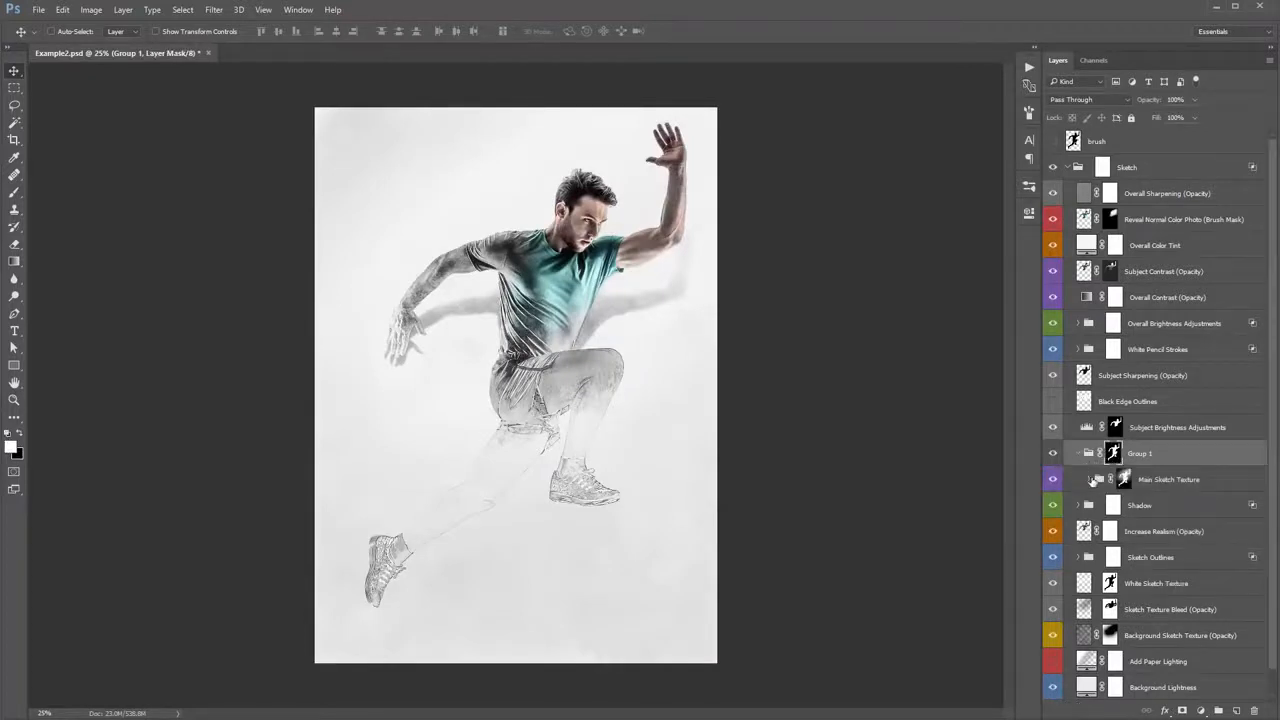
pyautogui.click(1088, 479)
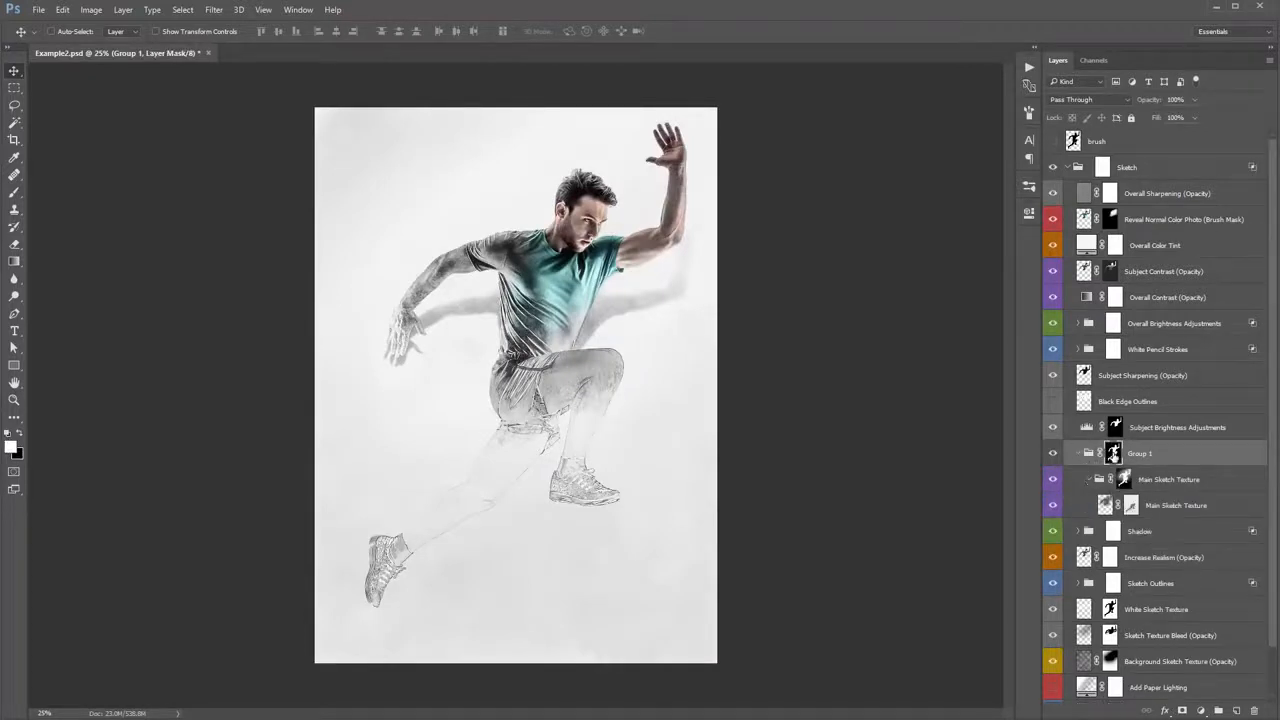
pyautogui.keyDown('alt'); pyautogui.click(1112, 455); pyautogui.keyUp('alt')
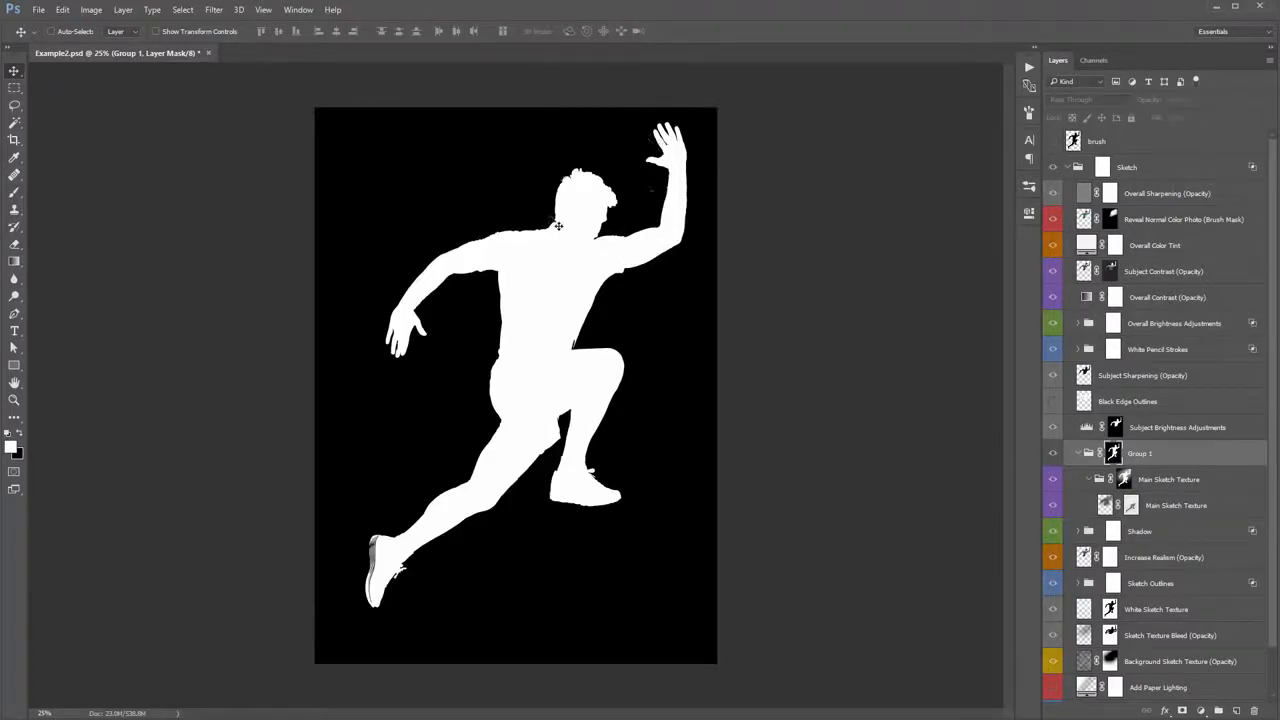
pyautogui.click(1088, 456)
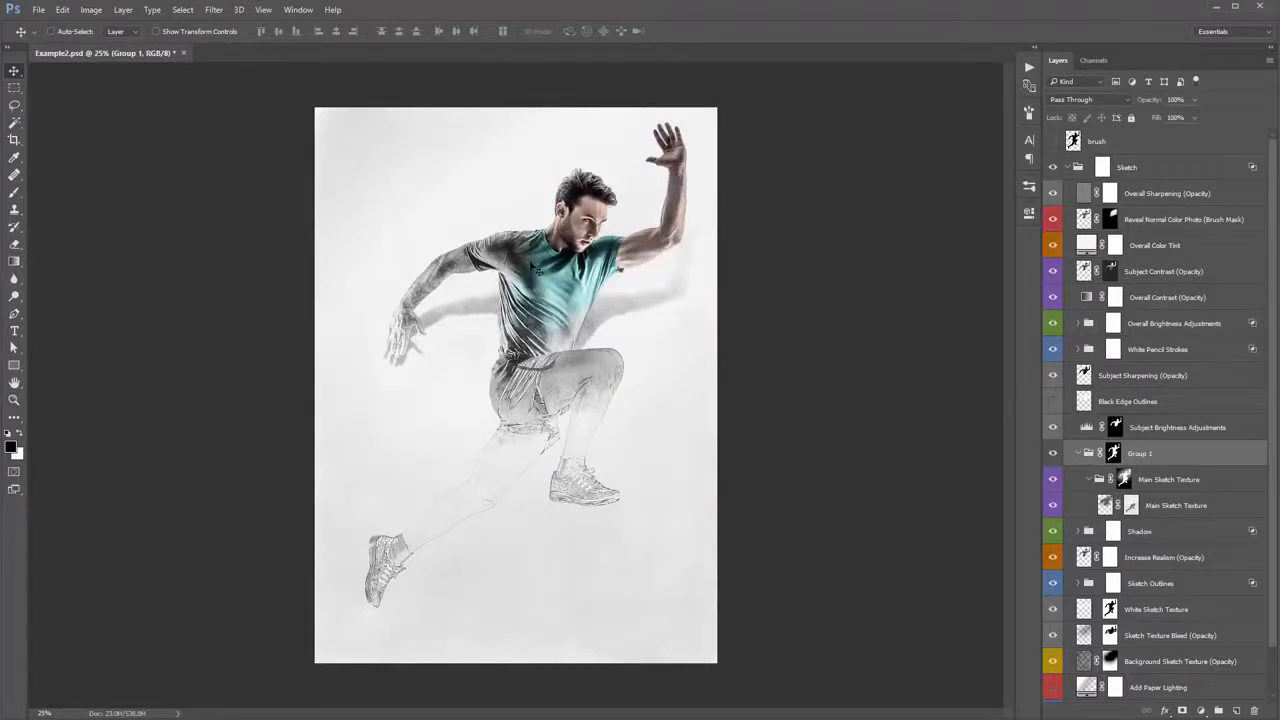
# - Collapse the group enclosing Main Sketch Texture and compare the image with and without the Shadow group
pyautogui.click(1078, 453)
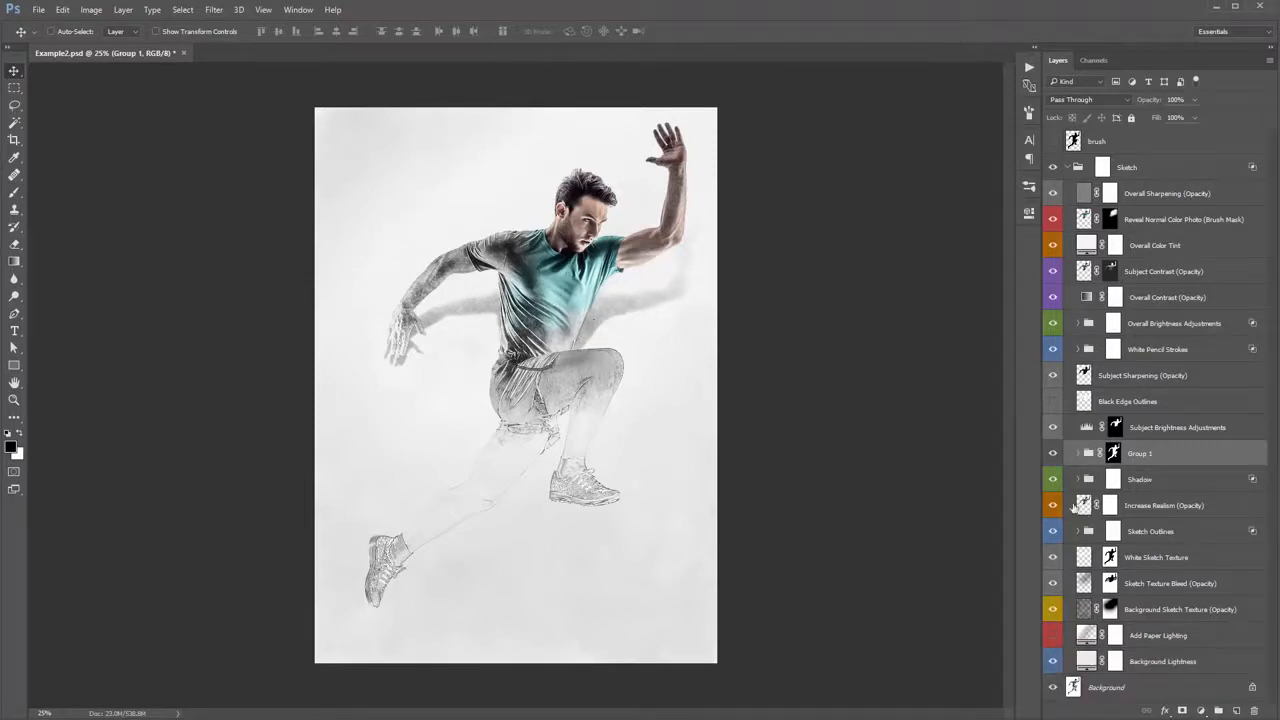
pyautogui.click(1053, 482)
pyautogui.click(1053, 482)
# - Set the opacity of the Main Shadow Shape layer inside the Shadow group to about 53% and collapse the group
pyautogui.click(1078, 479)
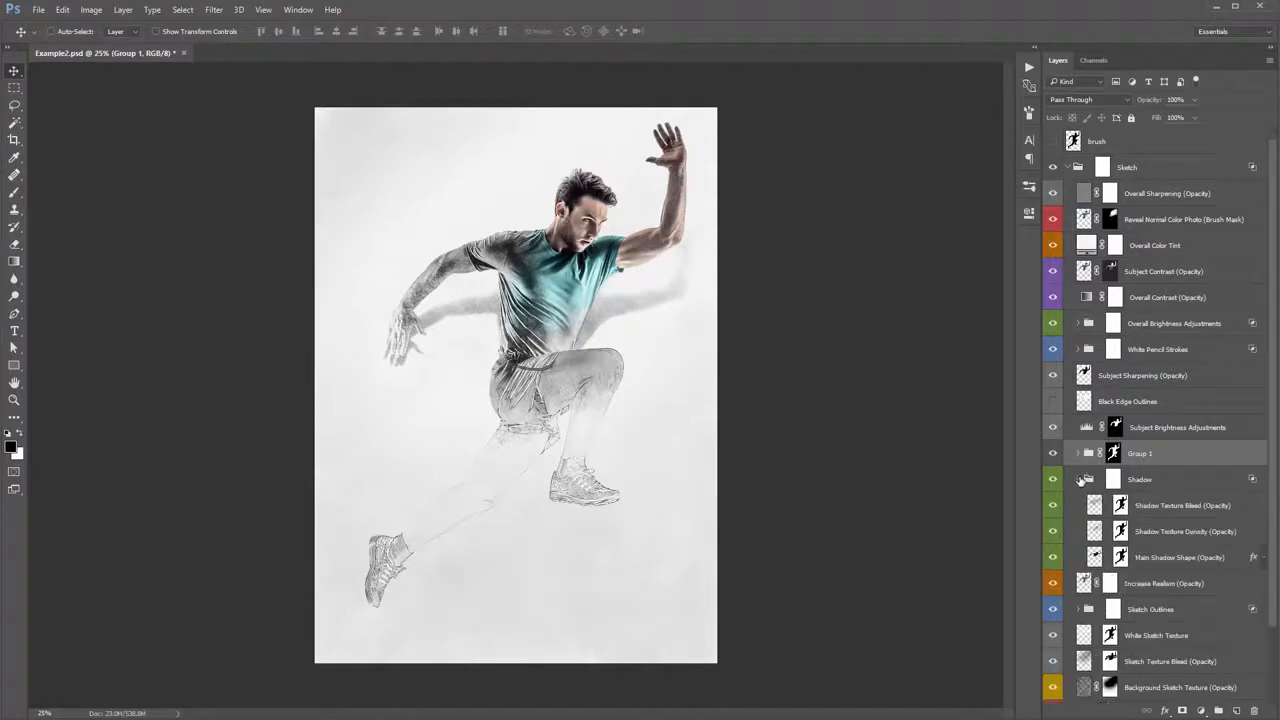
pyautogui.click(1180, 554)
pyautogui.moveTo(1136, 104); pyautogui.dragTo(1152, 102)
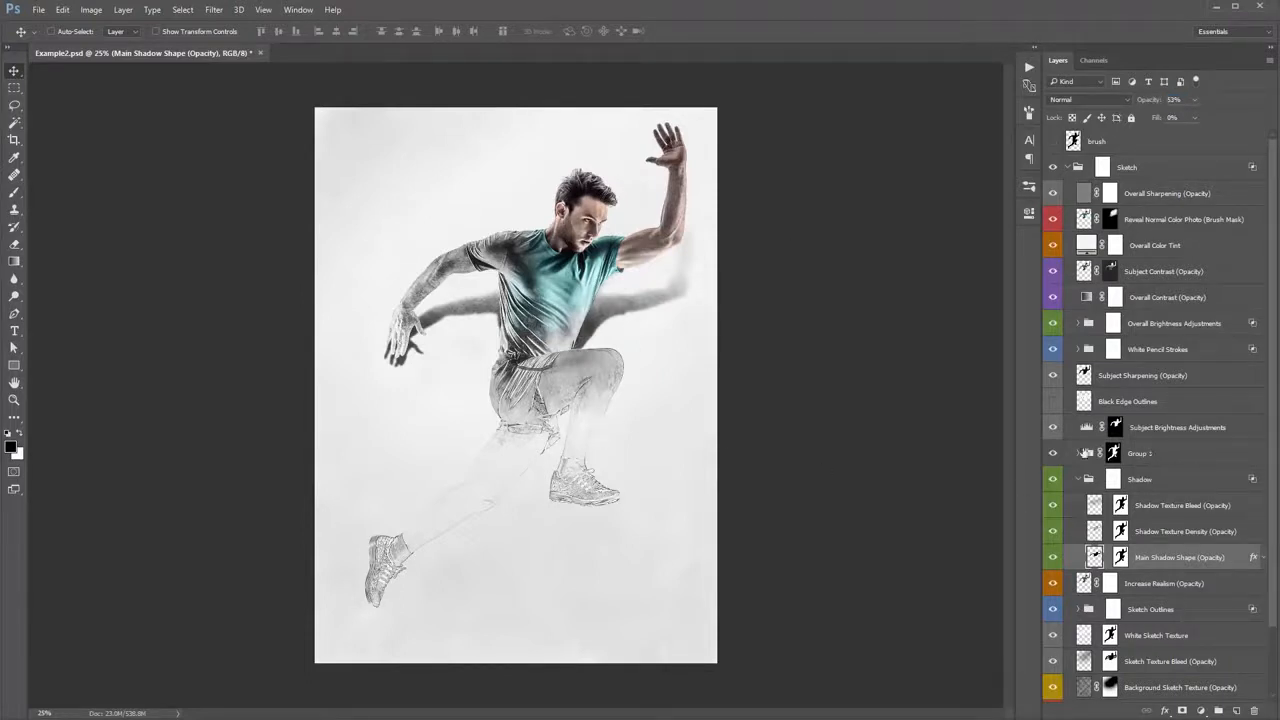
pyautogui.click(1077, 479)
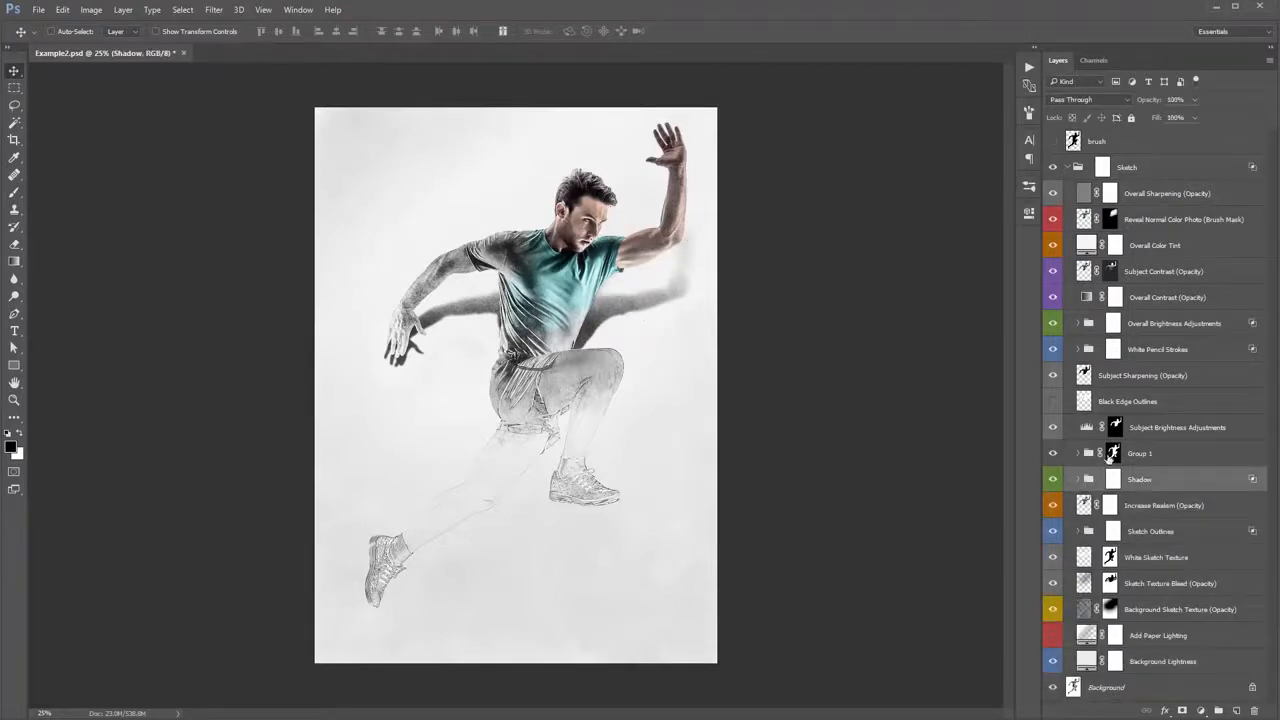
# - Reduce the density of the silhouette mask on Group 1 to about 52%
pyautogui.click(1112, 454)
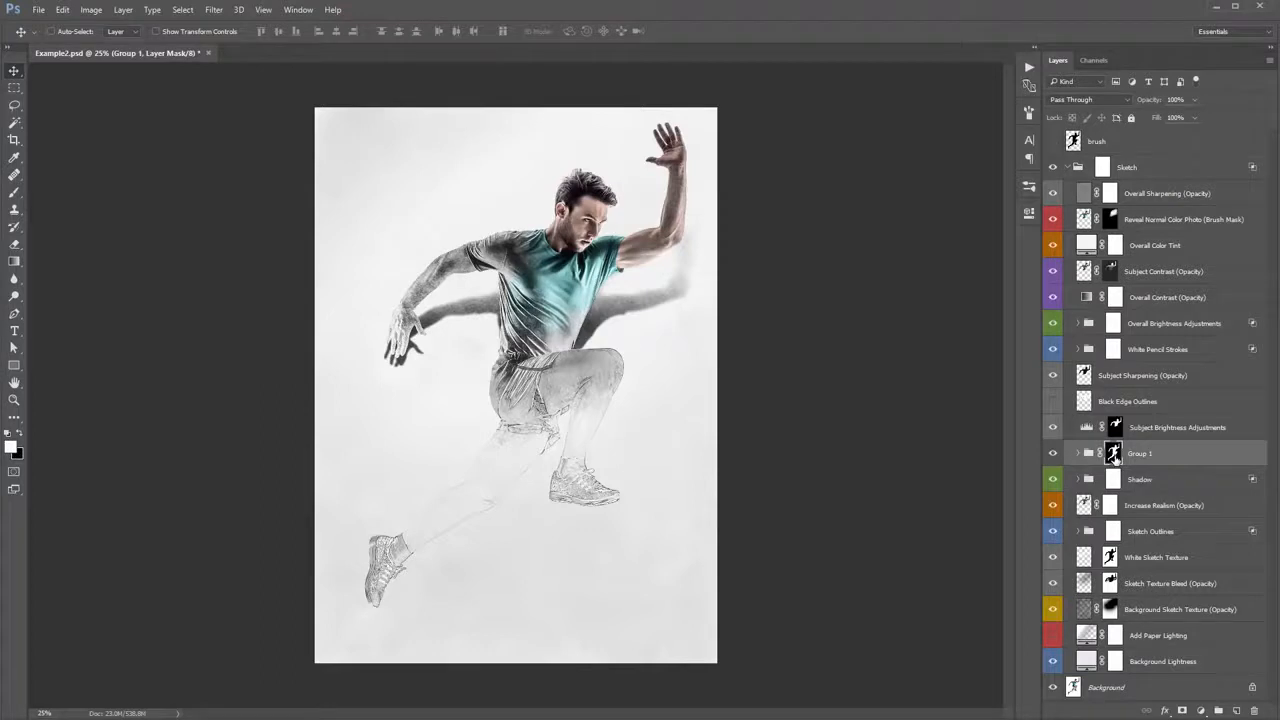
pyautogui.doubleClick(1113, 455)
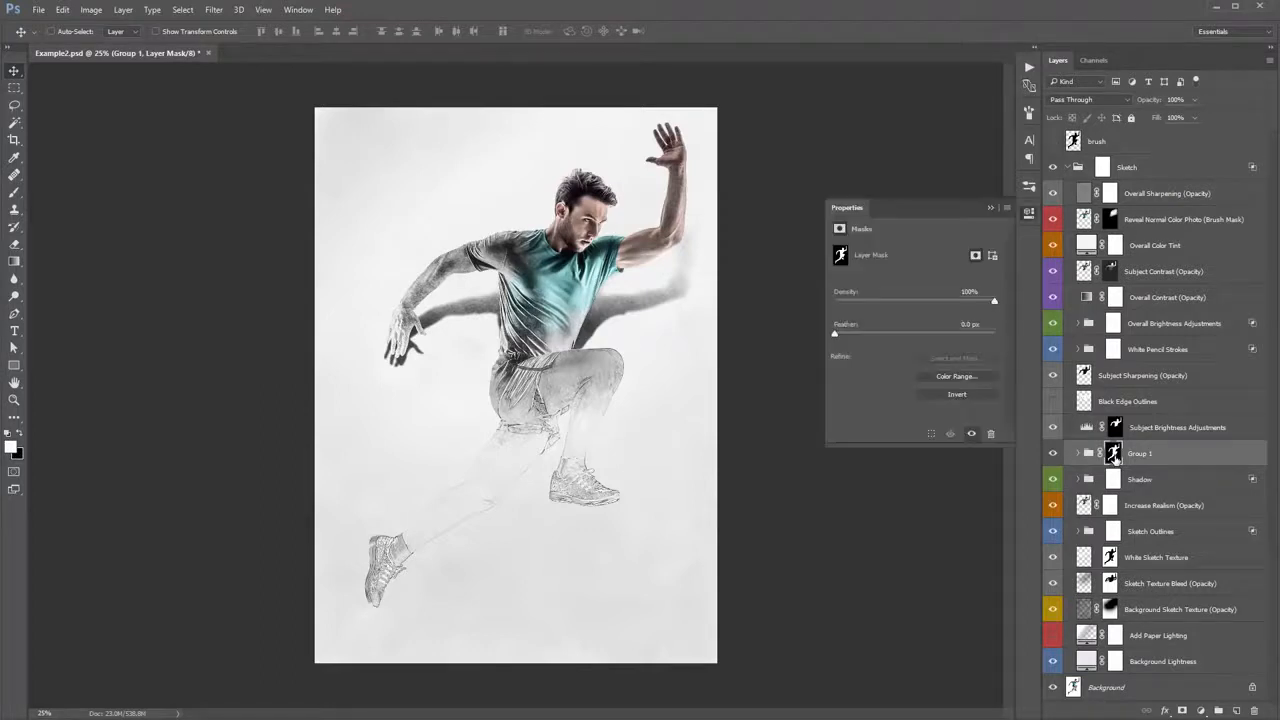
pyautogui.moveTo(993, 301); pyautogui.dragTo(917, 297)
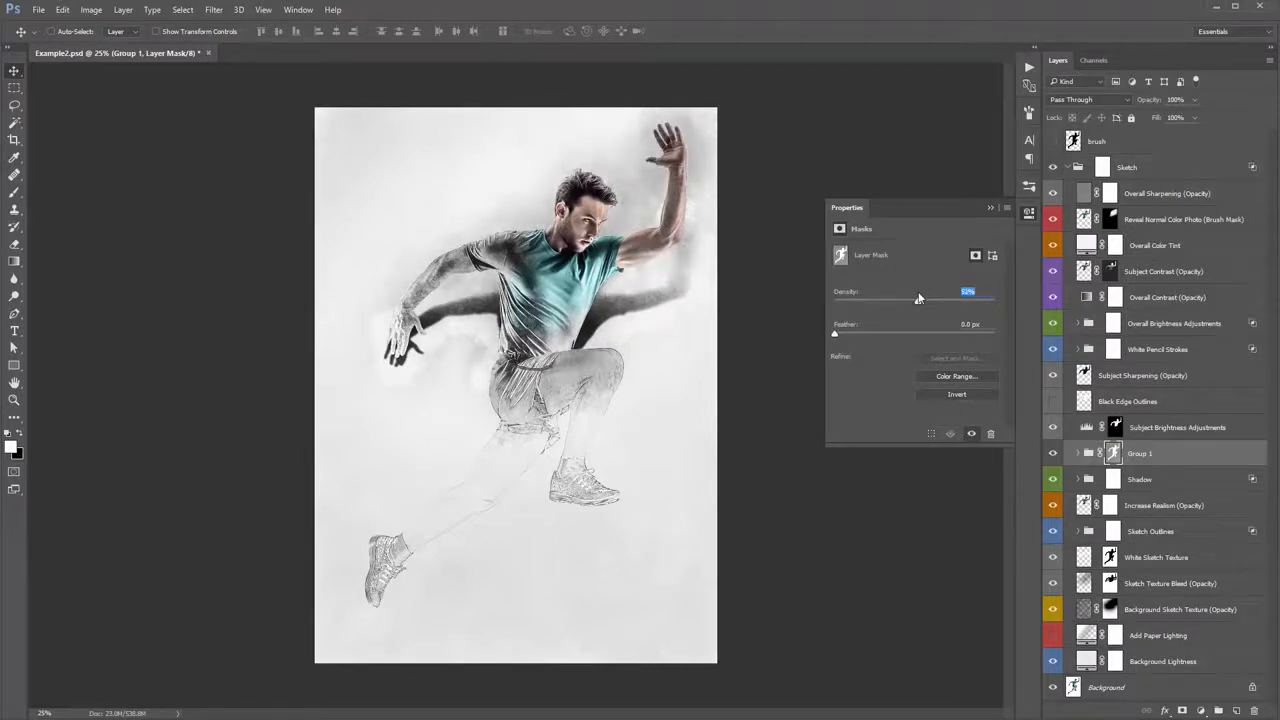
pyautogui.moveTo(918, 298); pyautogui.dragTo(919, 298)
pyautogui.click(991, 208)
# - Expand the Shadow group and set the Main Shadow Shape layer's opacity to 30%
pyautogui.click(1140, 480)
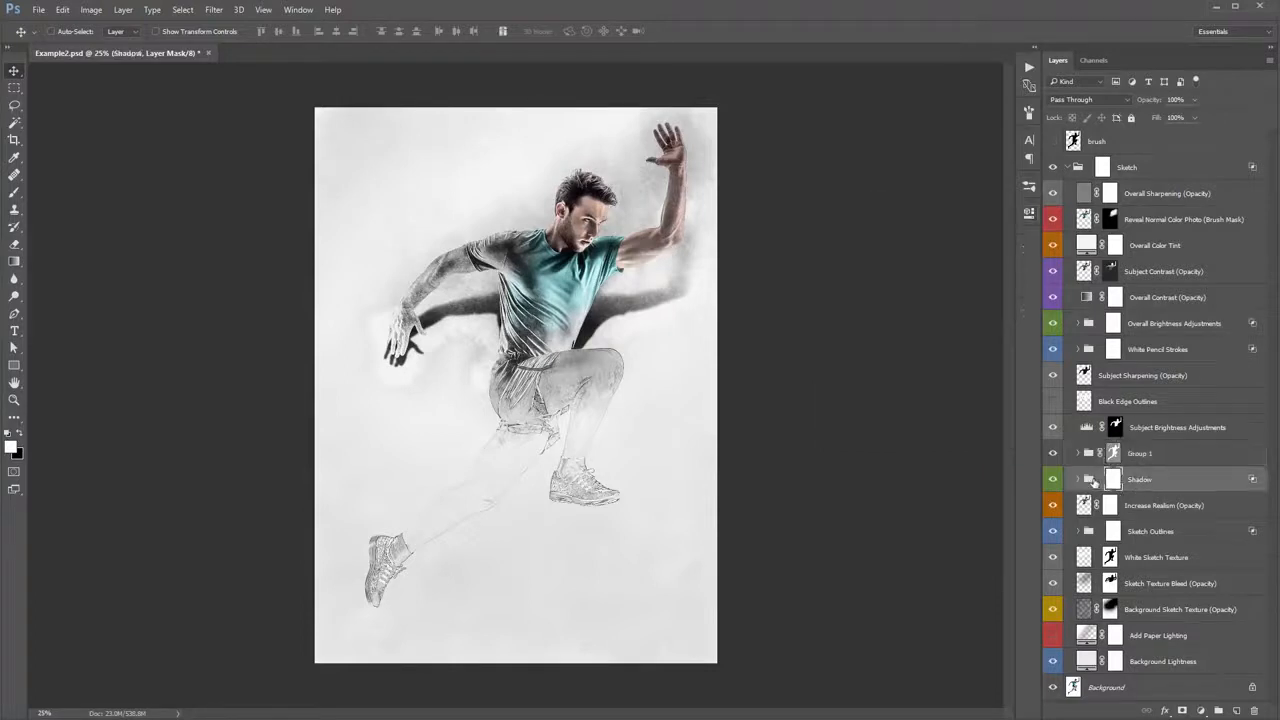
pyautogui.click(1077, 479)
pyautogui.click(1106, 560)
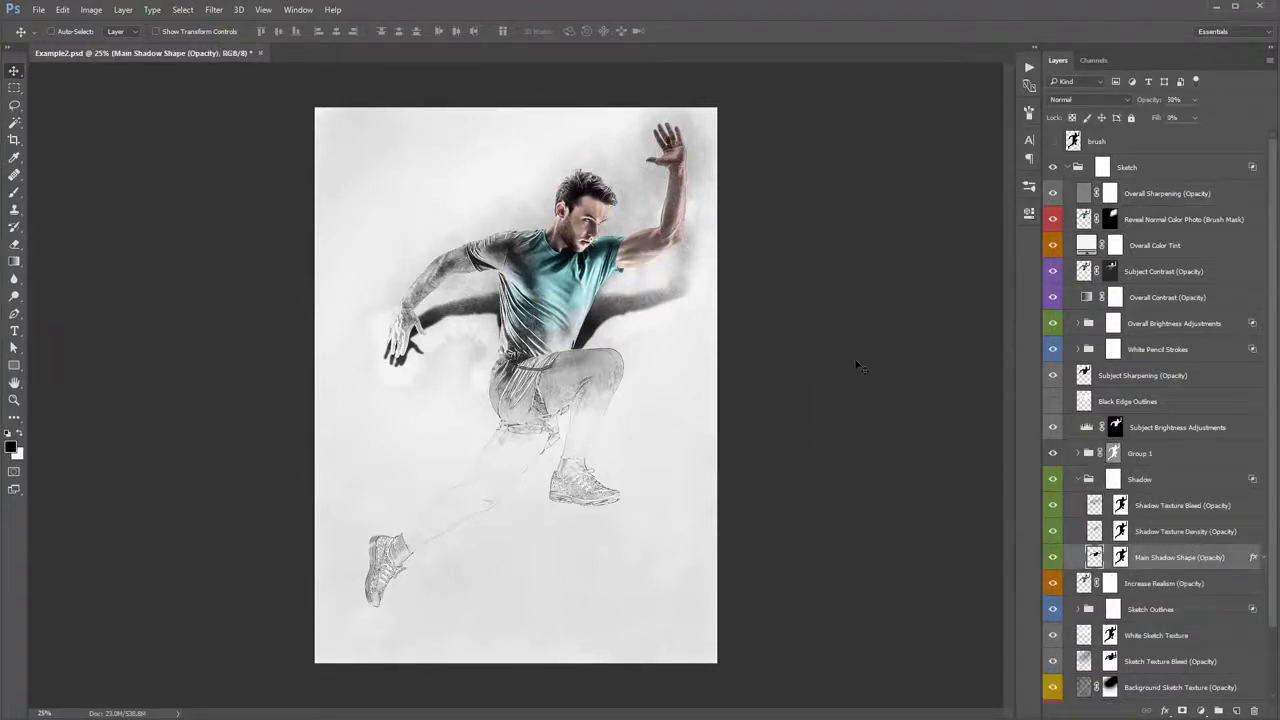
pyautogui.press('4')
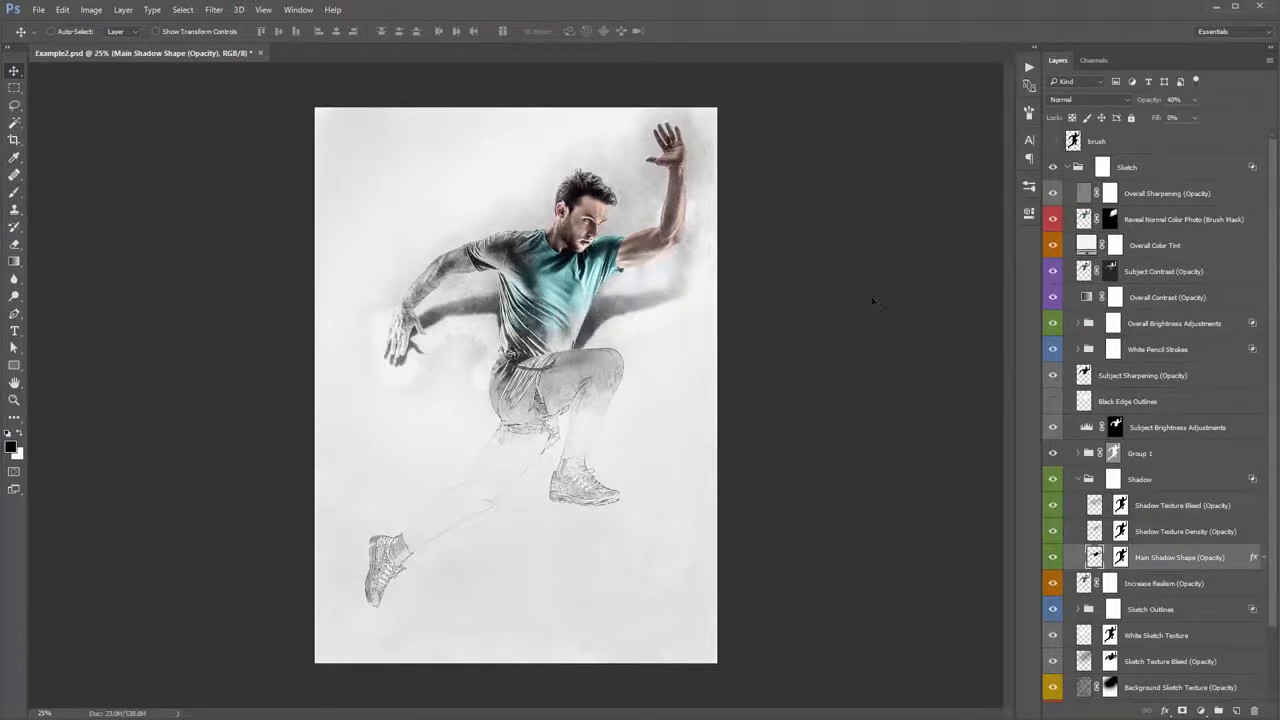
pyautogui.press('3')
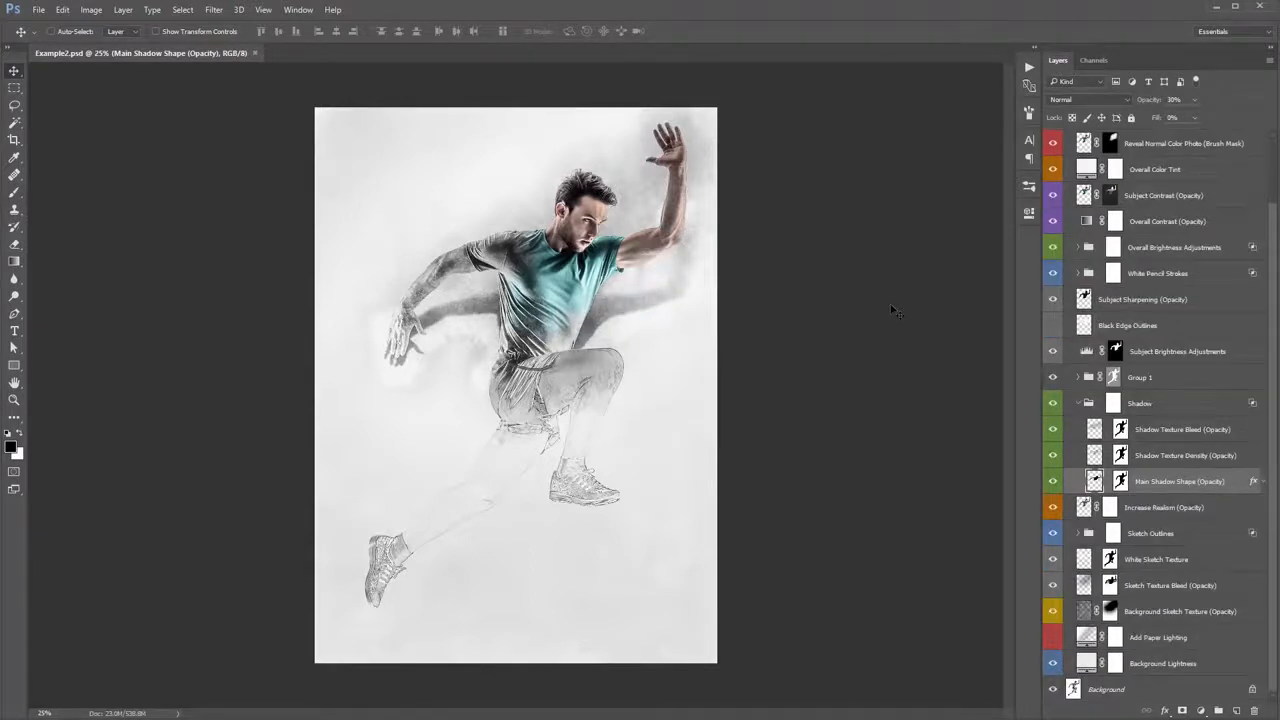